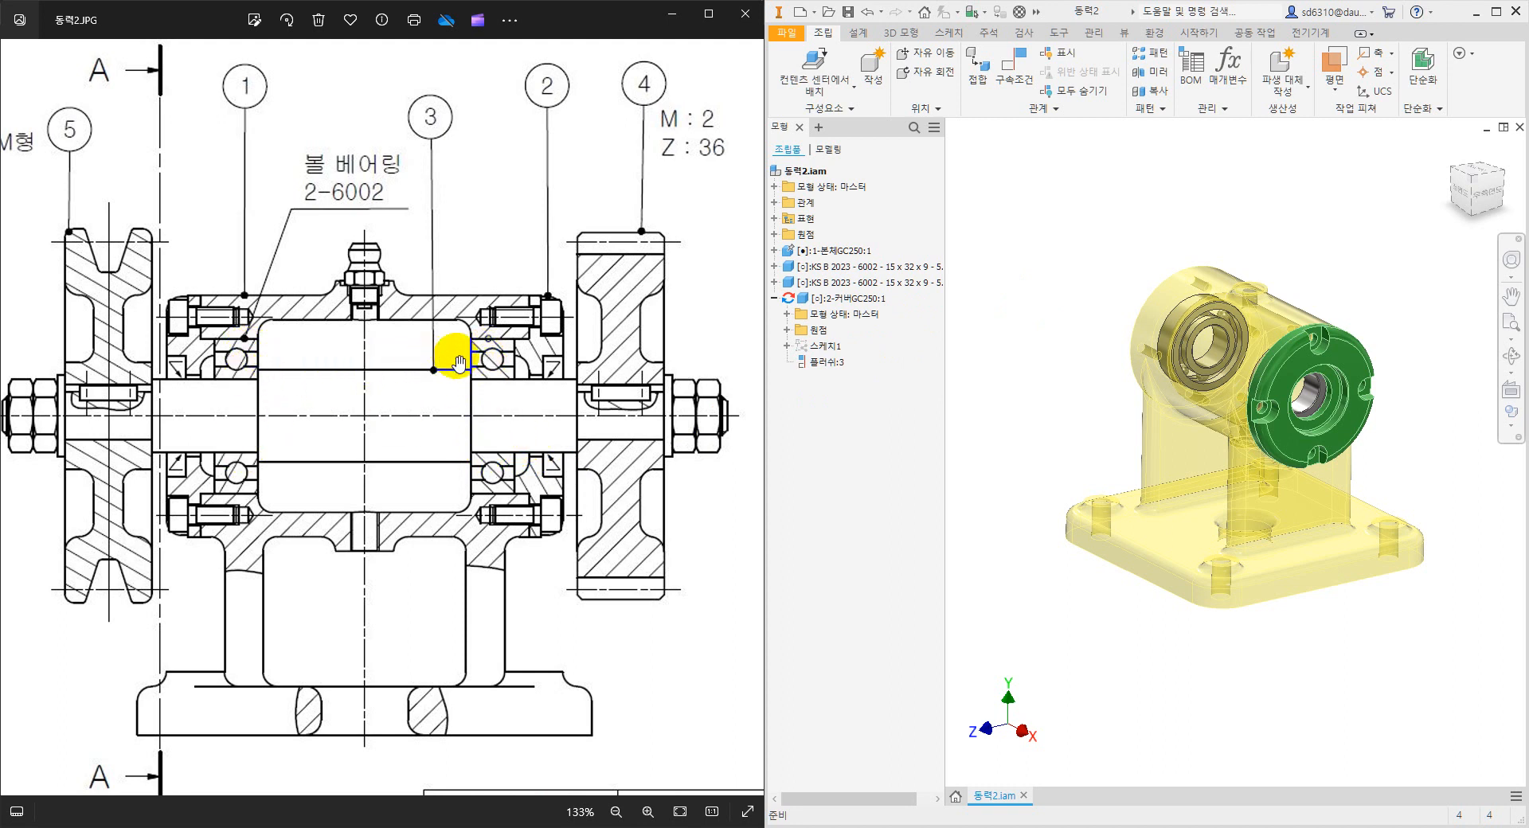
Hide the transparent housing part 1-본체GC250 in the assembly.
click(1063, 332)
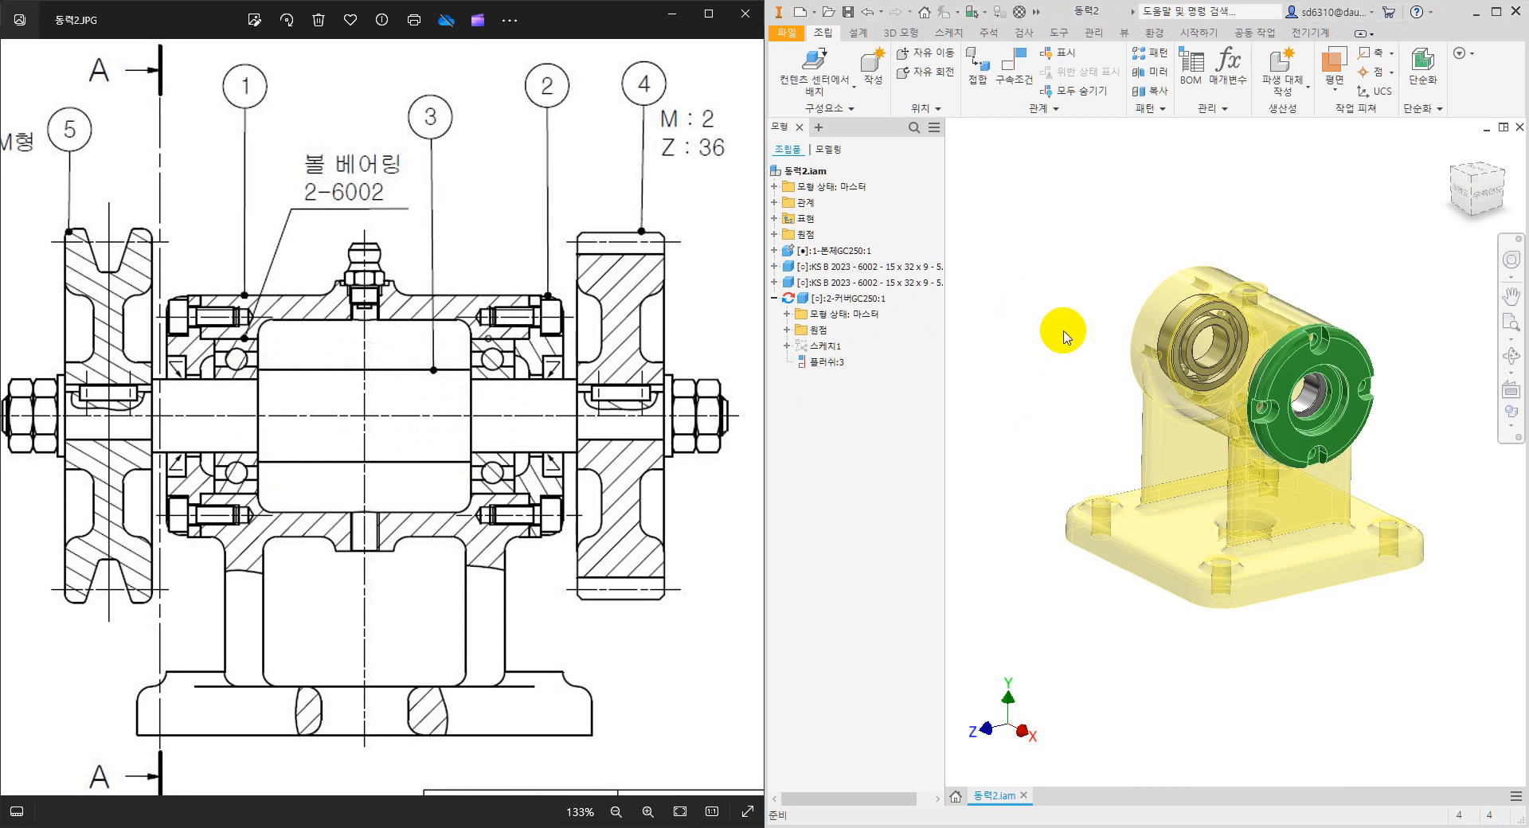
click(1306, 274)
right_click(1274, 318)
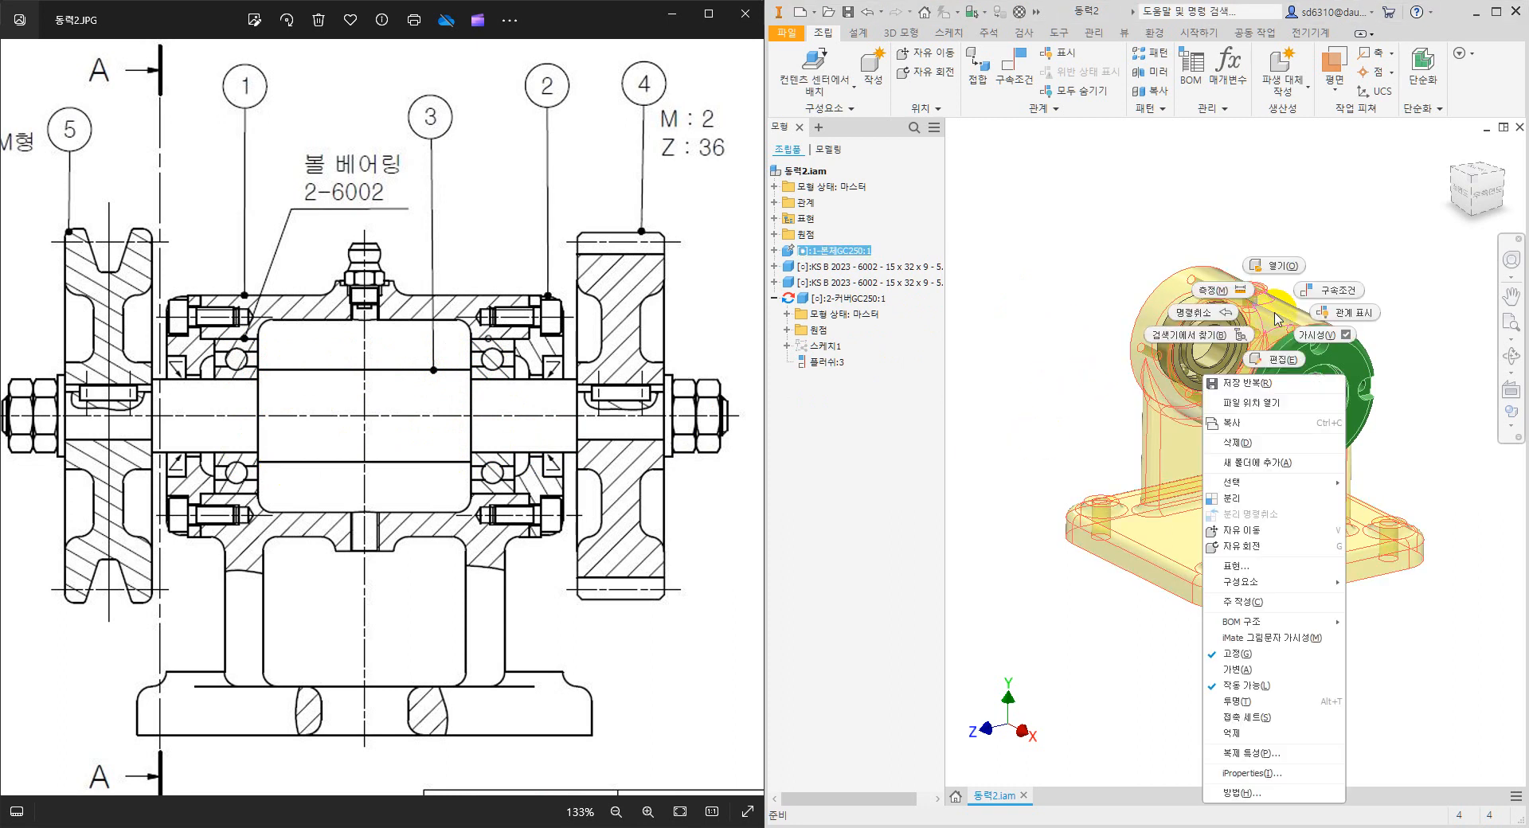
click(1320, 336)
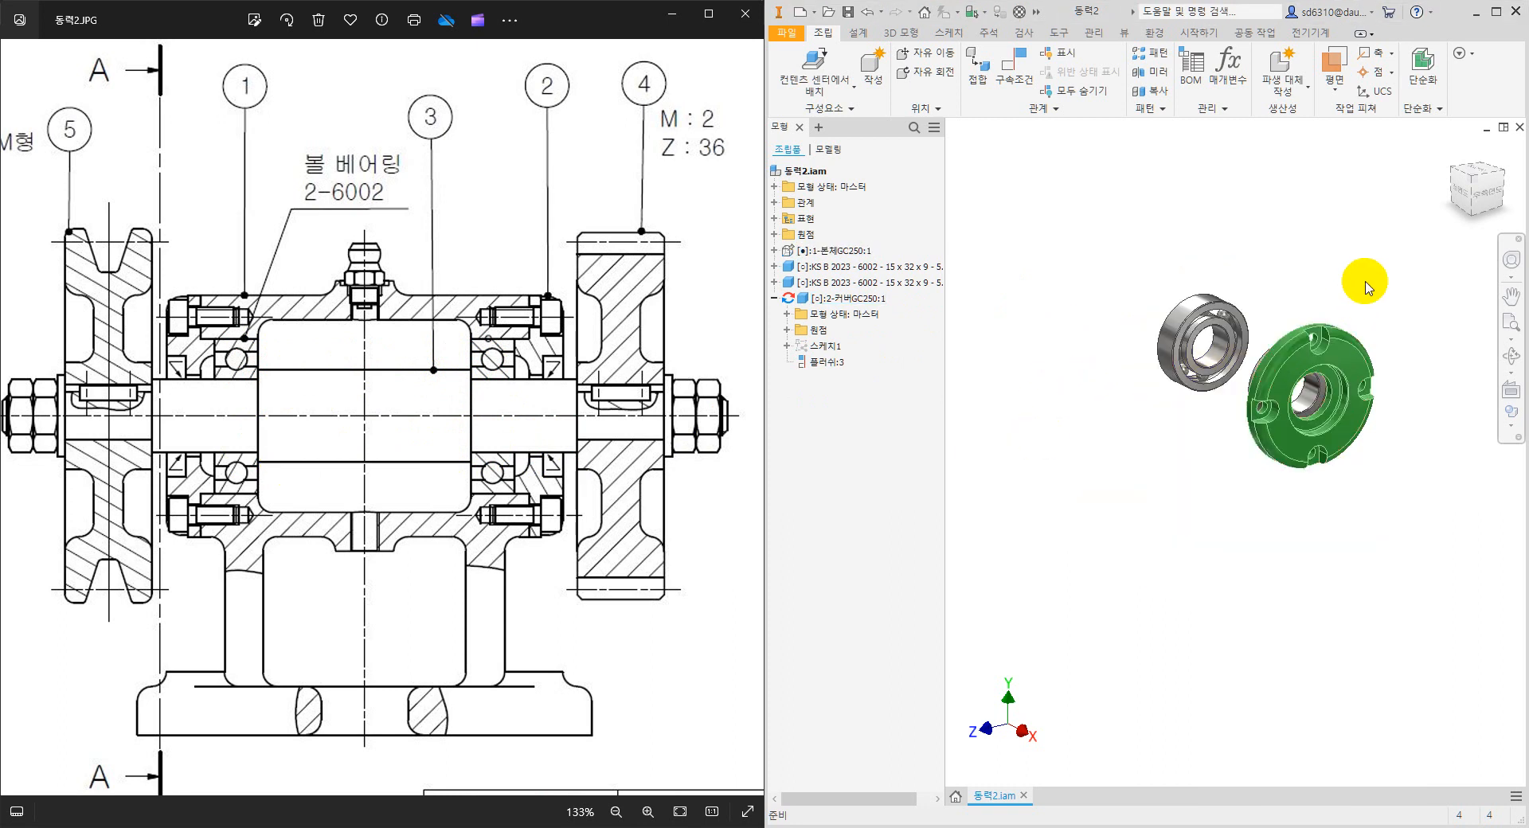
Measure the distance between the facing outer-ring side faces of the two 6002 ball bearings.
shift+middle_drag(1306, 265, 1259, 273)
click(1472, 191)
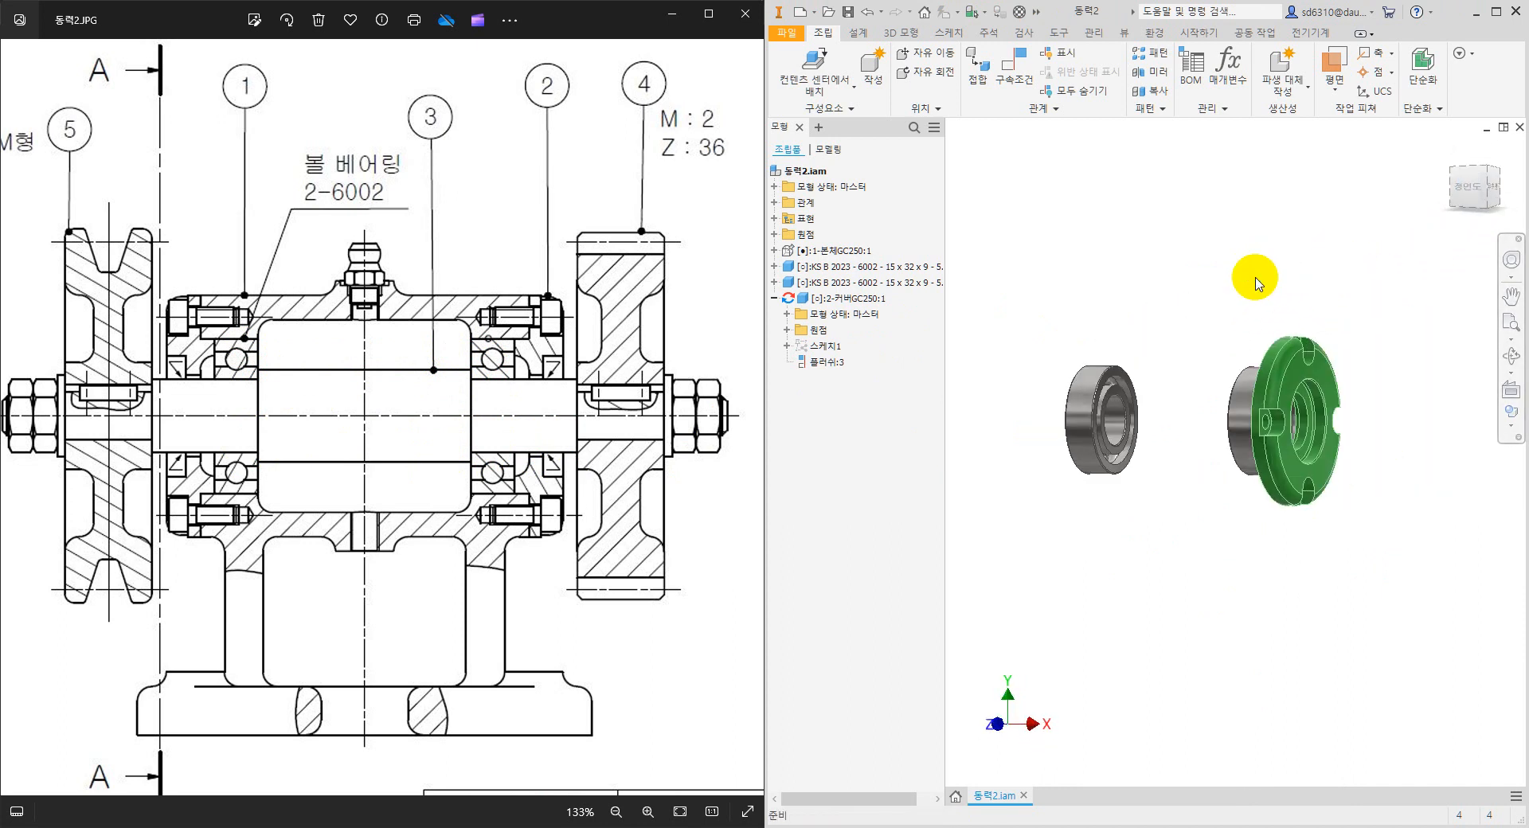
right_click(1256, 275)
click(1213, 269)
scroll(1119, 390, down, 3)
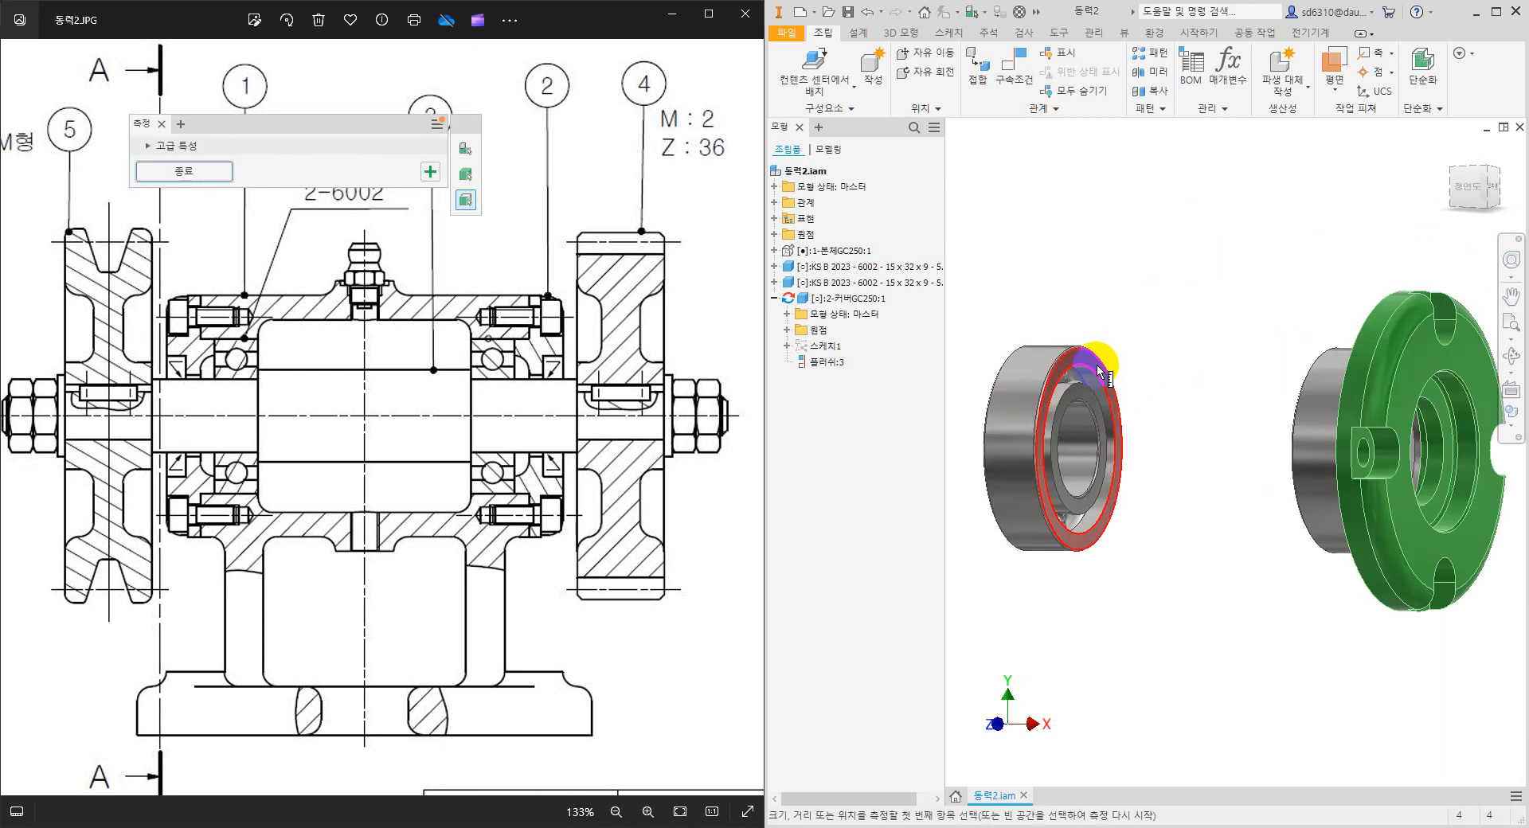
click(1098, 368)
scroll(1235, 343, down, 4)
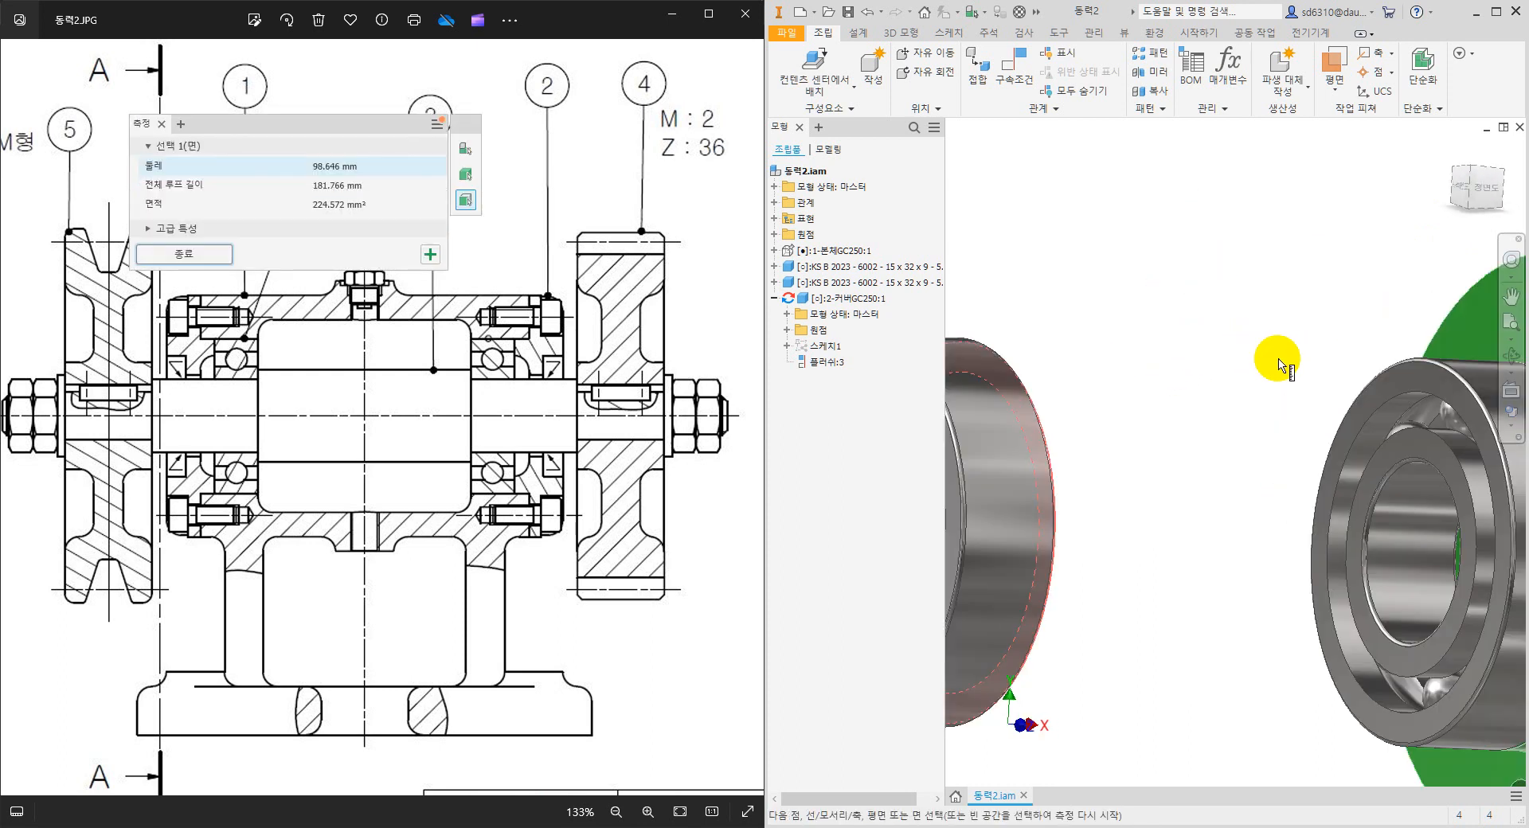
click(1400, 377)
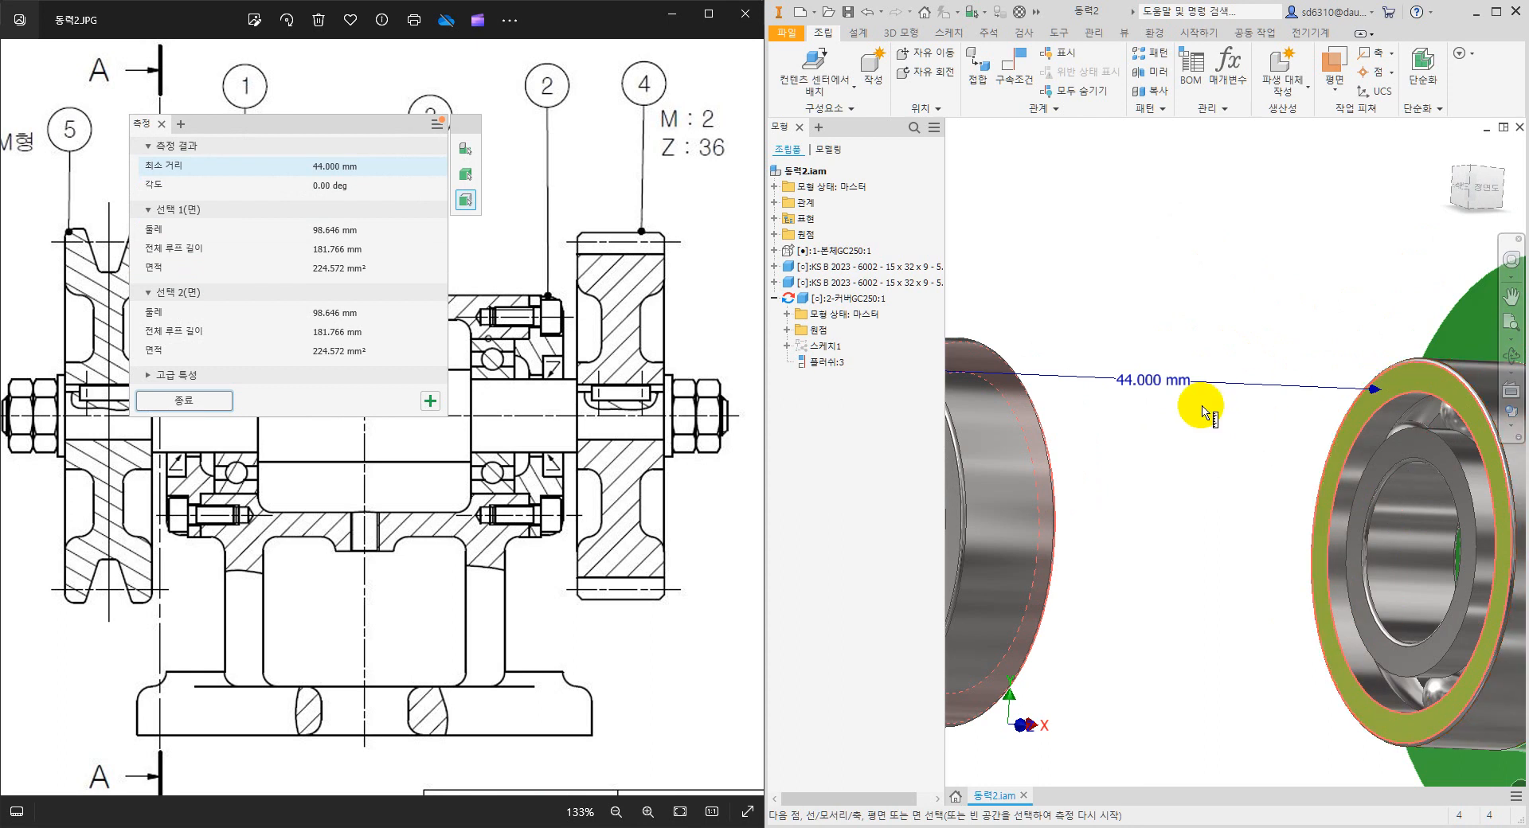
mouse_move(402, 180)
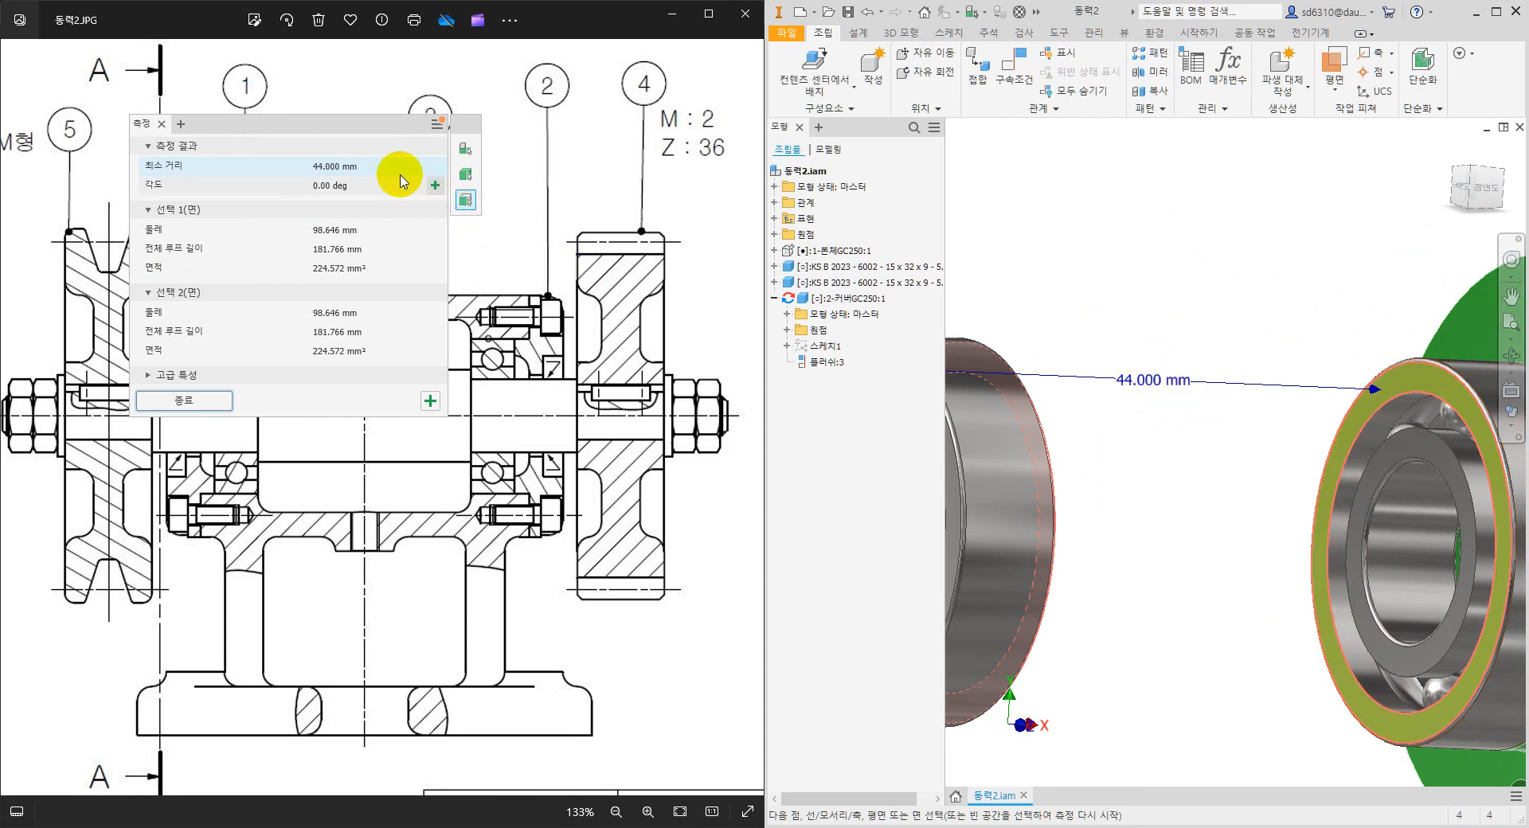
click(163, 125)
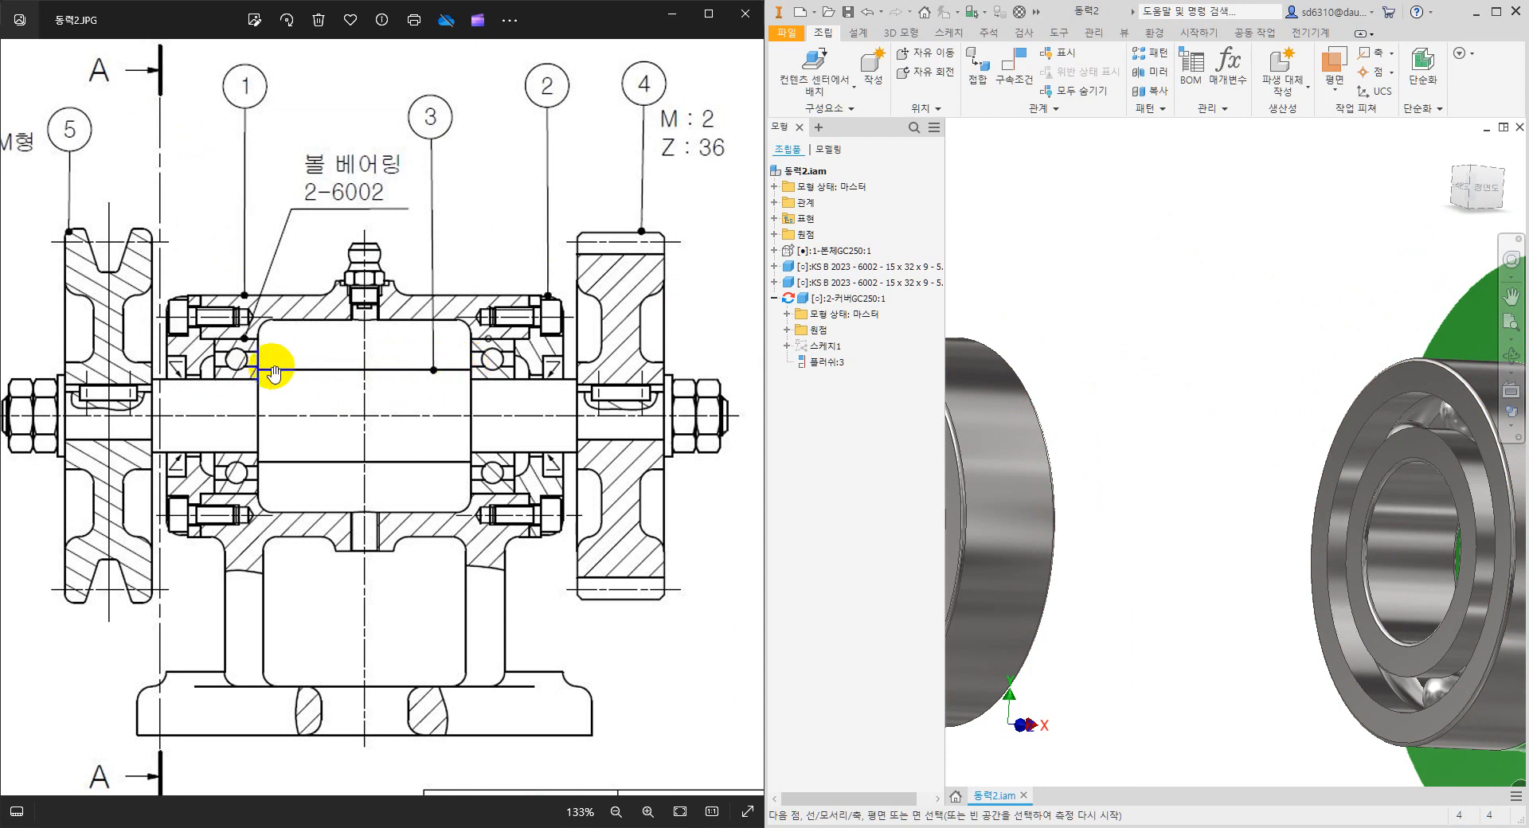
Create an in-place part named 3-축SCM430 from the metric Standard (mm).ipt template, placing its sketch plane in empty space above the bearings in front view.
scroll(1162, 307, down, 4)
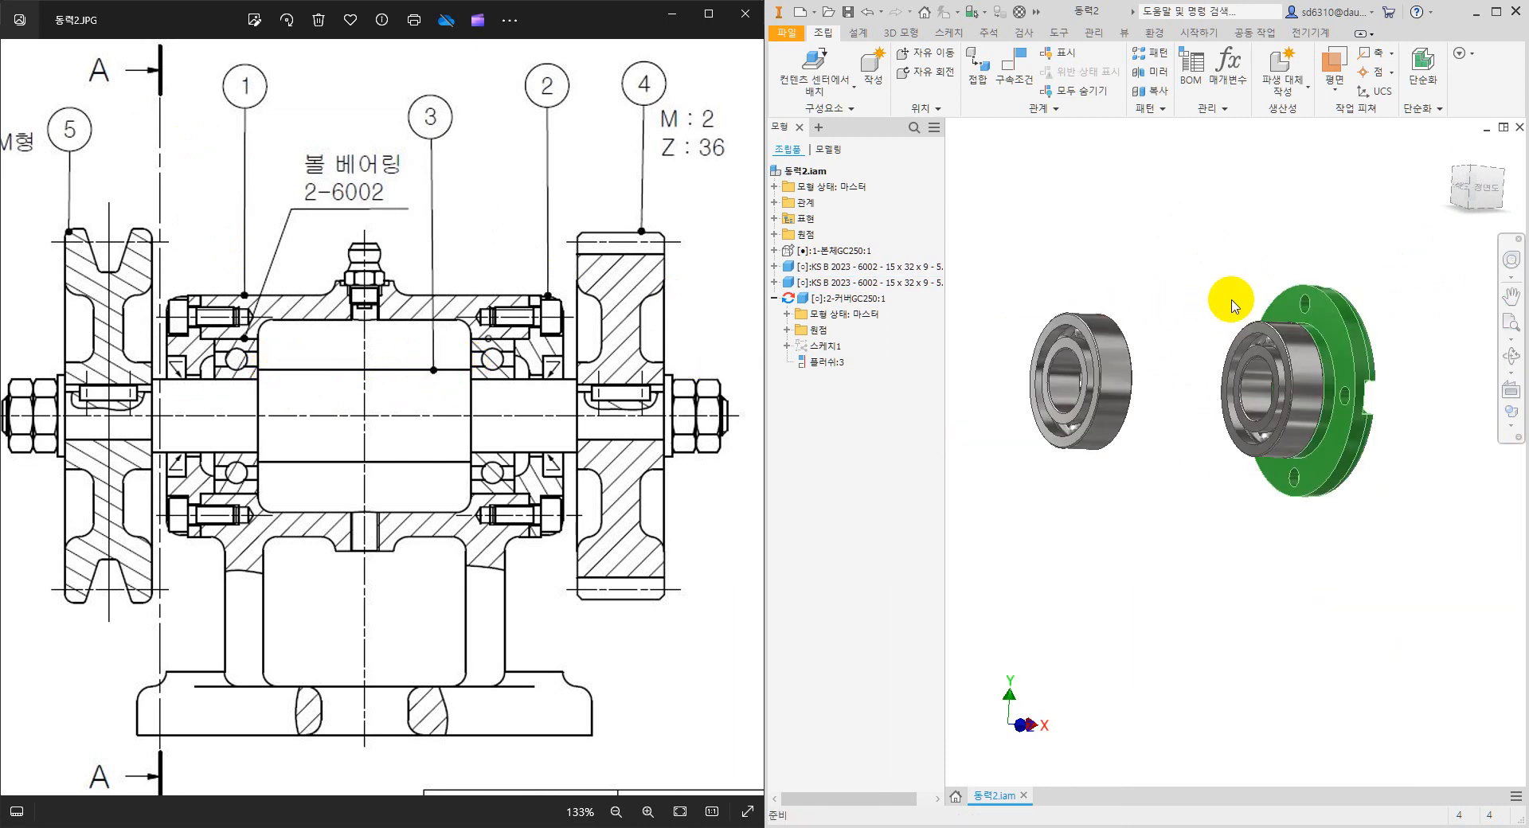
click(1481, 191)
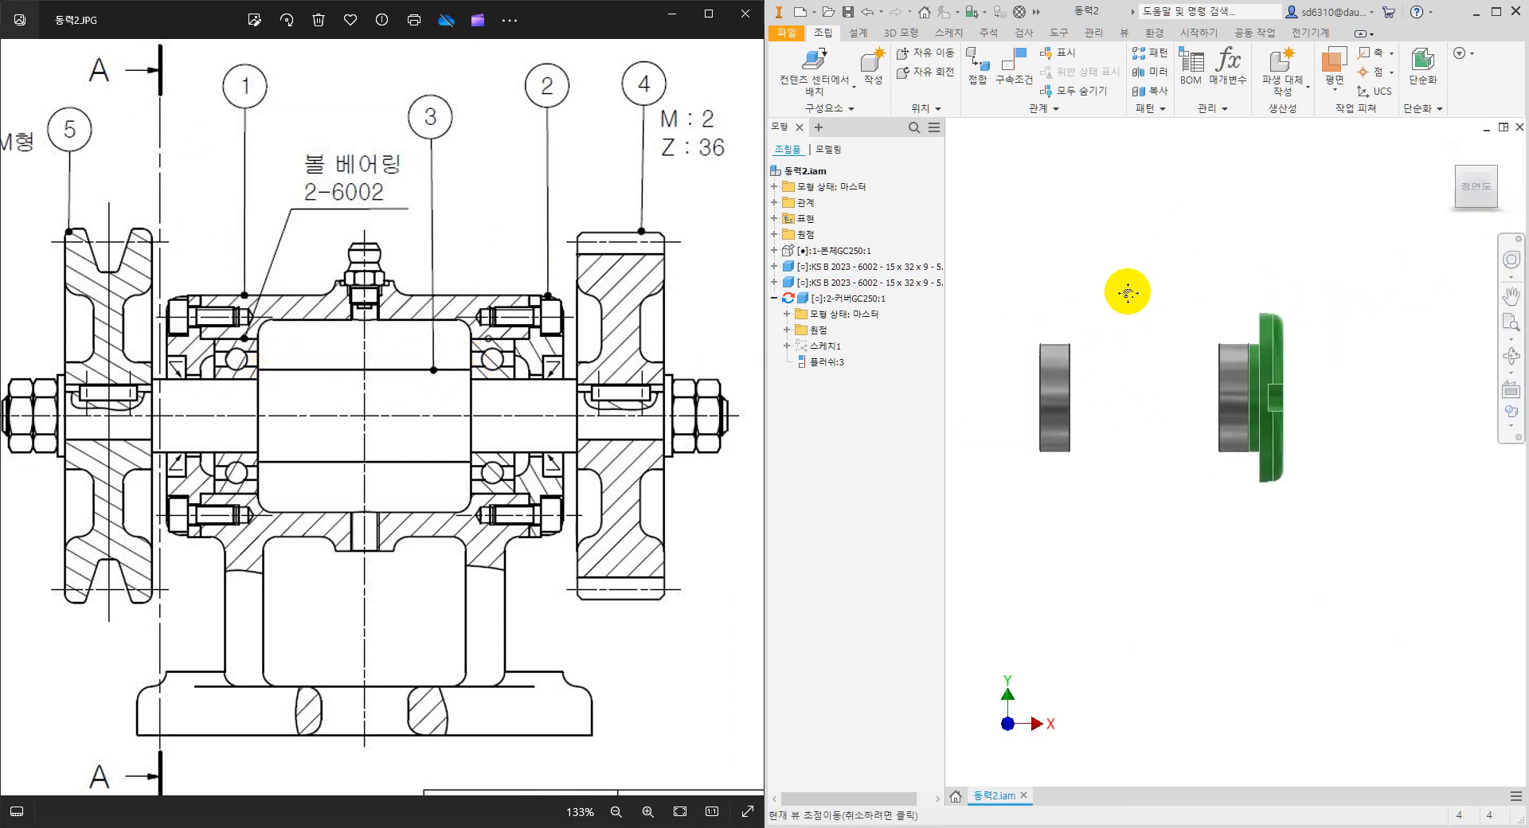
click(874, 70)
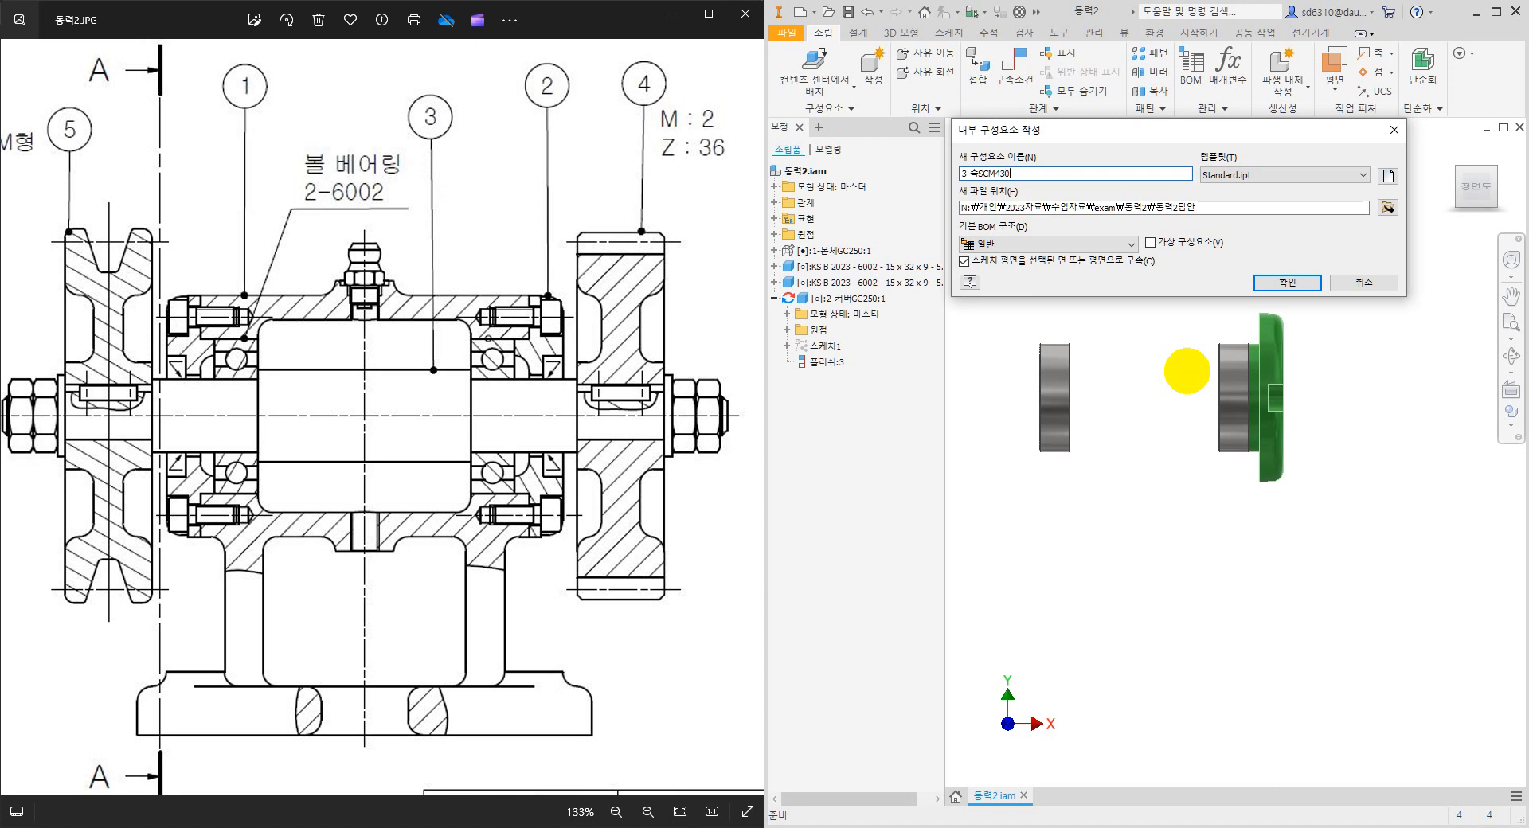
click(1386, 175)
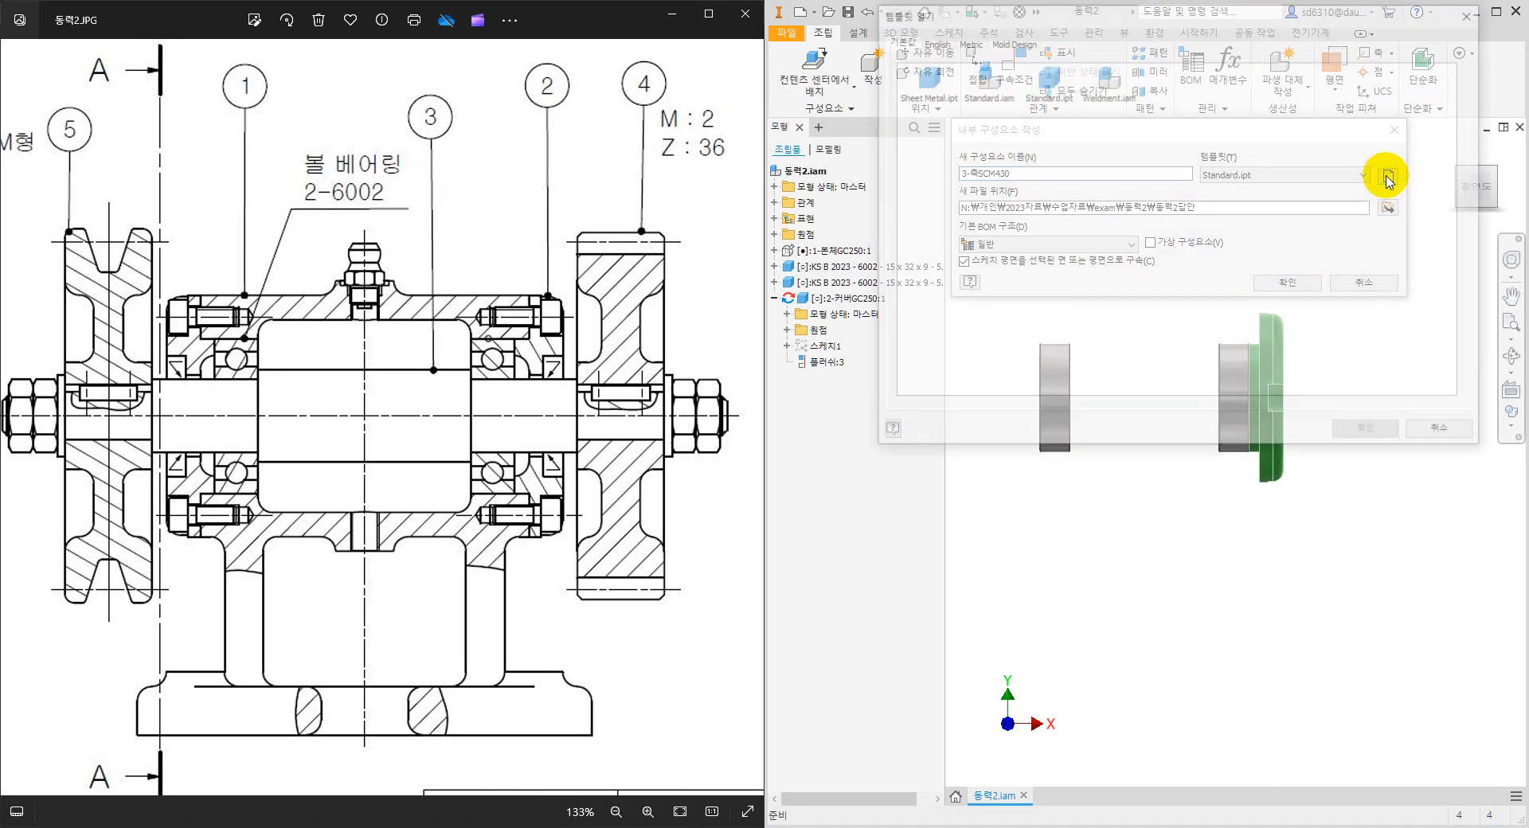
click(978, 43)
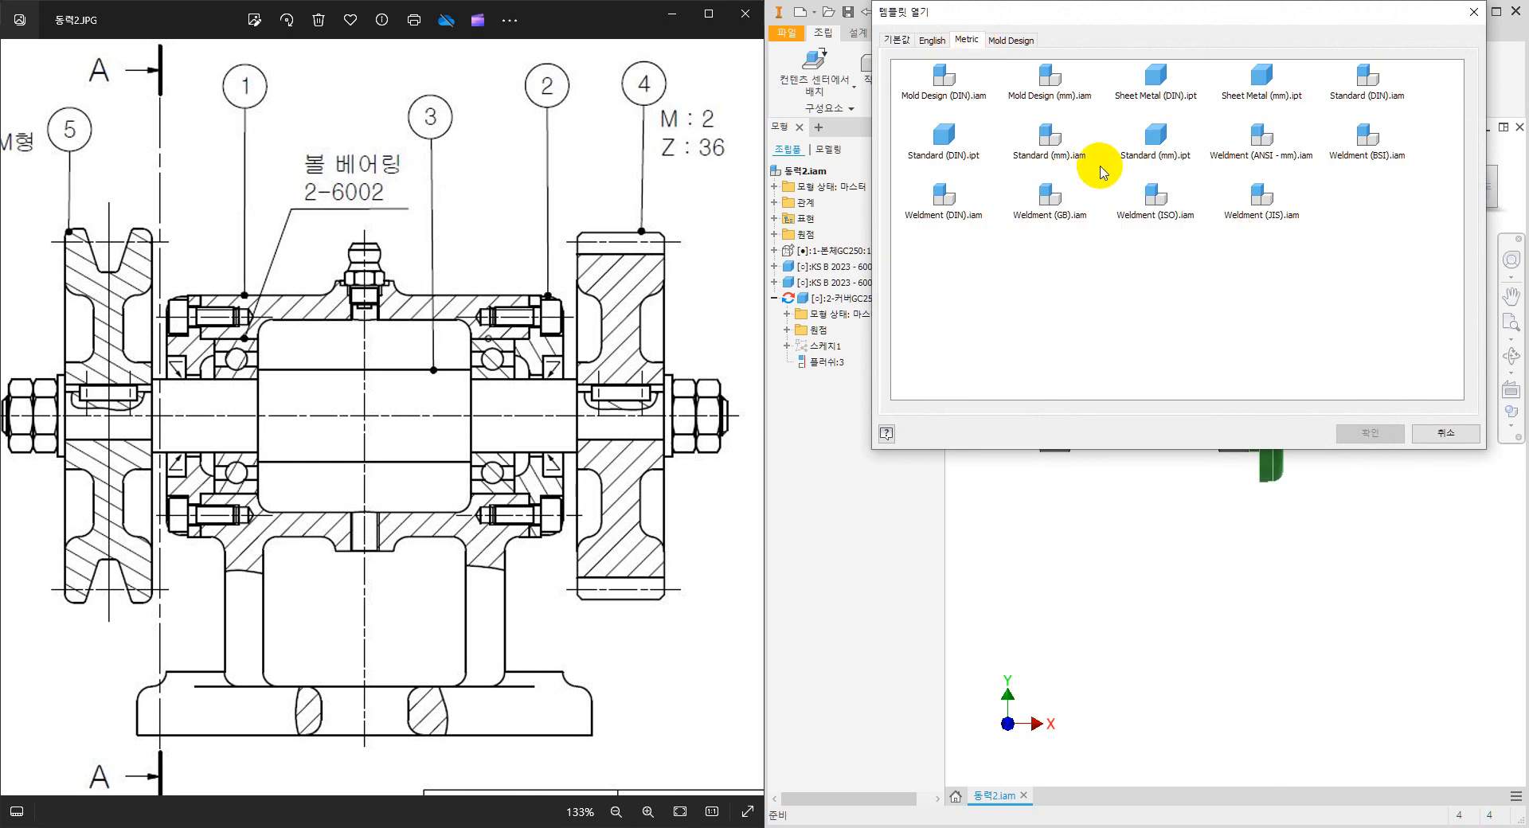
click(1154, 147)
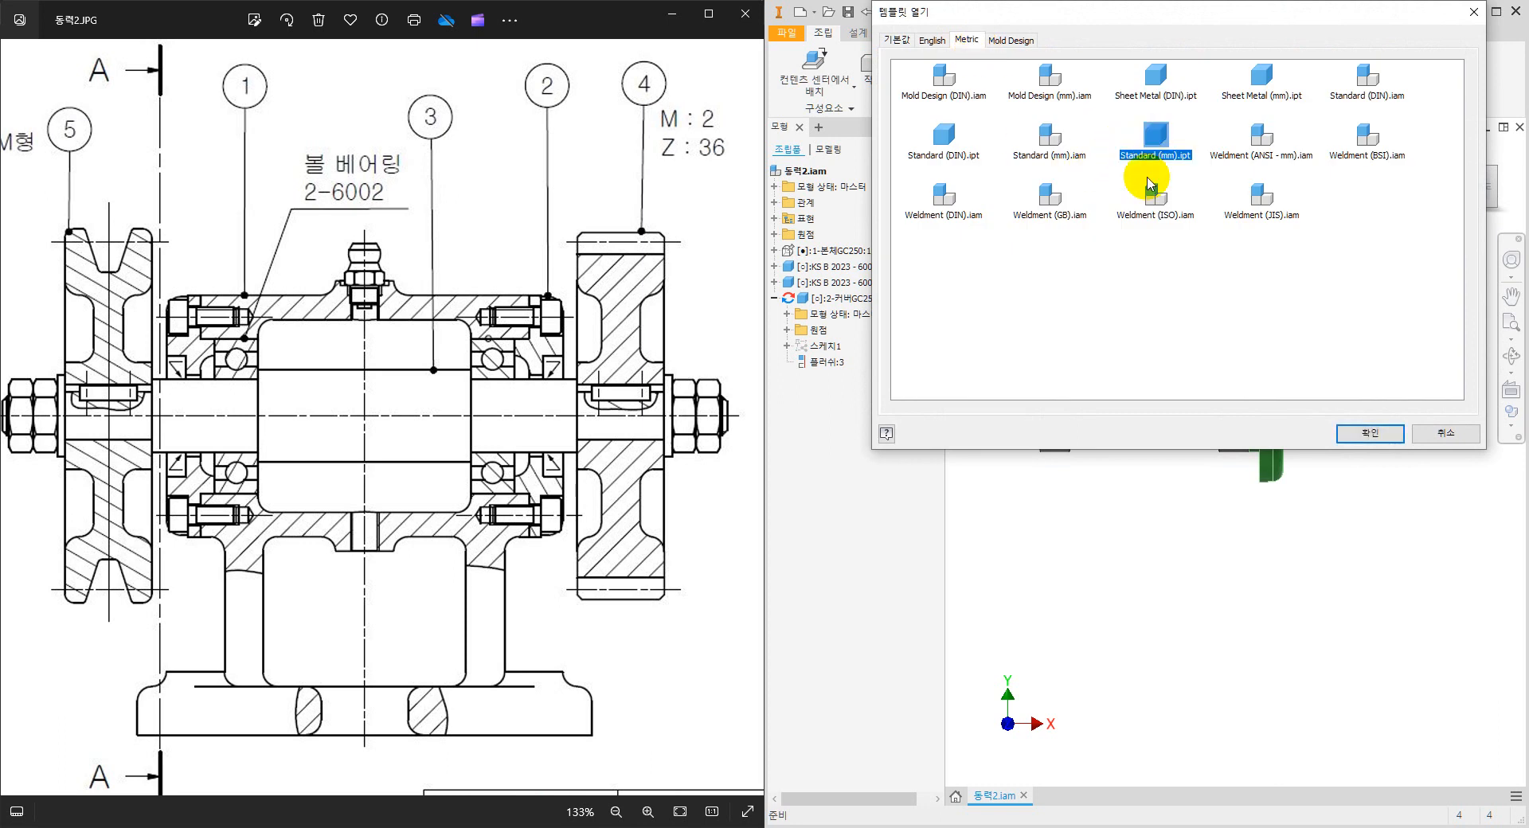
click(1369, 435)
click(1282, 284)
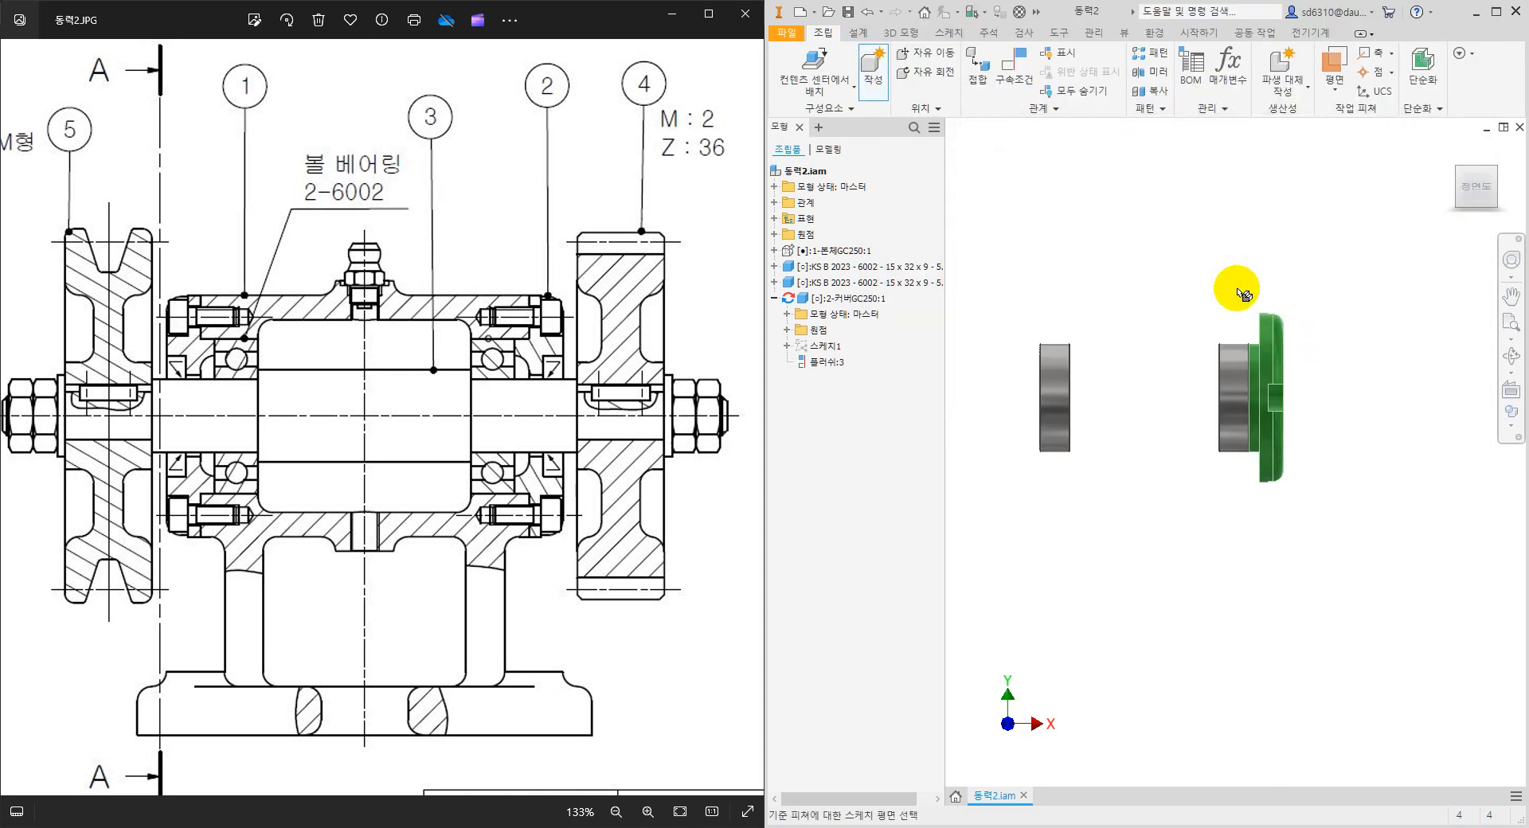
middle_drag(1178, 247, 1153, 475)
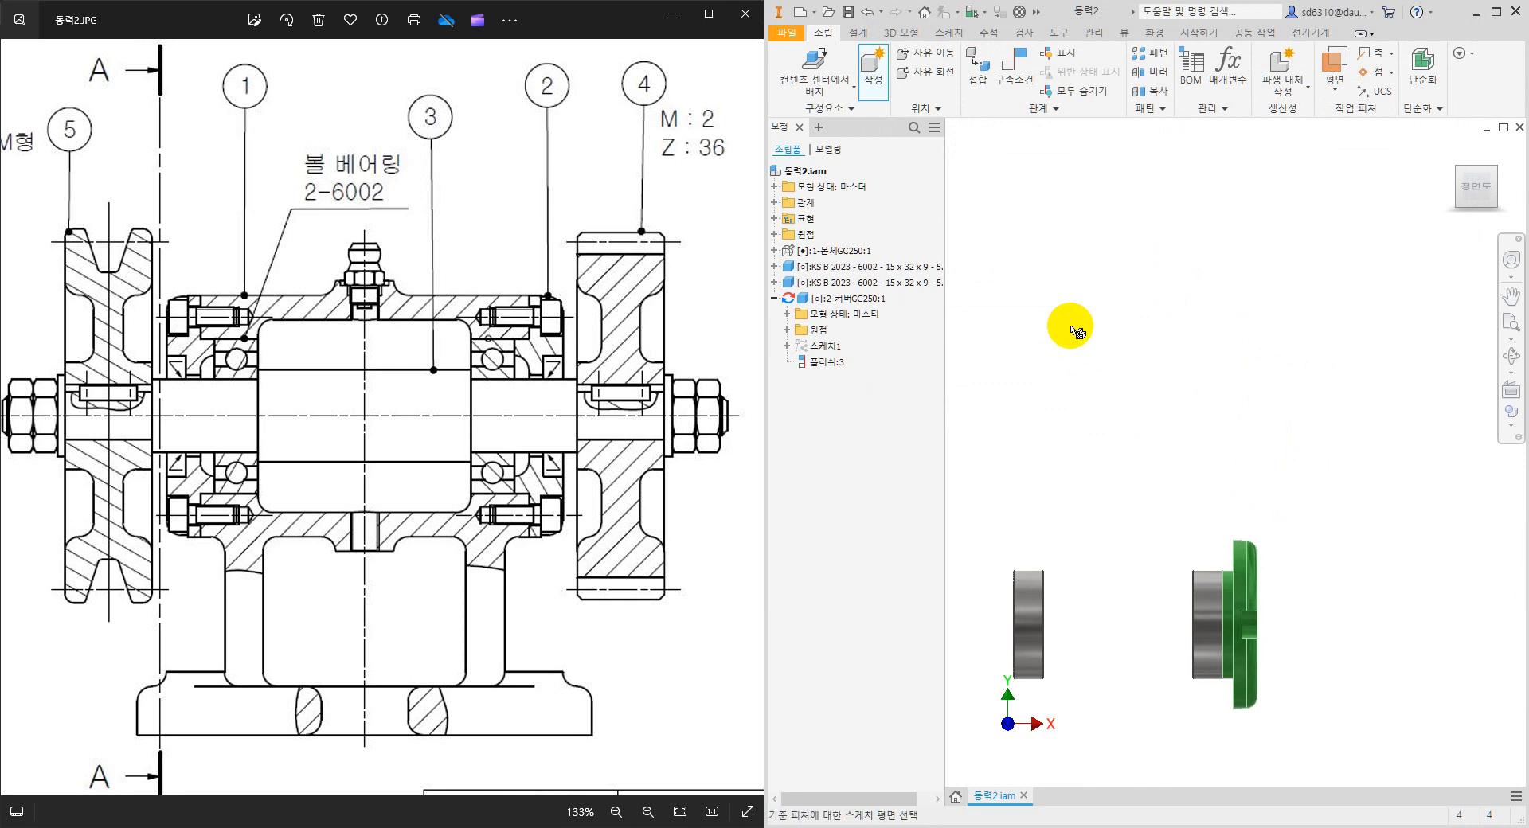
click(1099, 314)
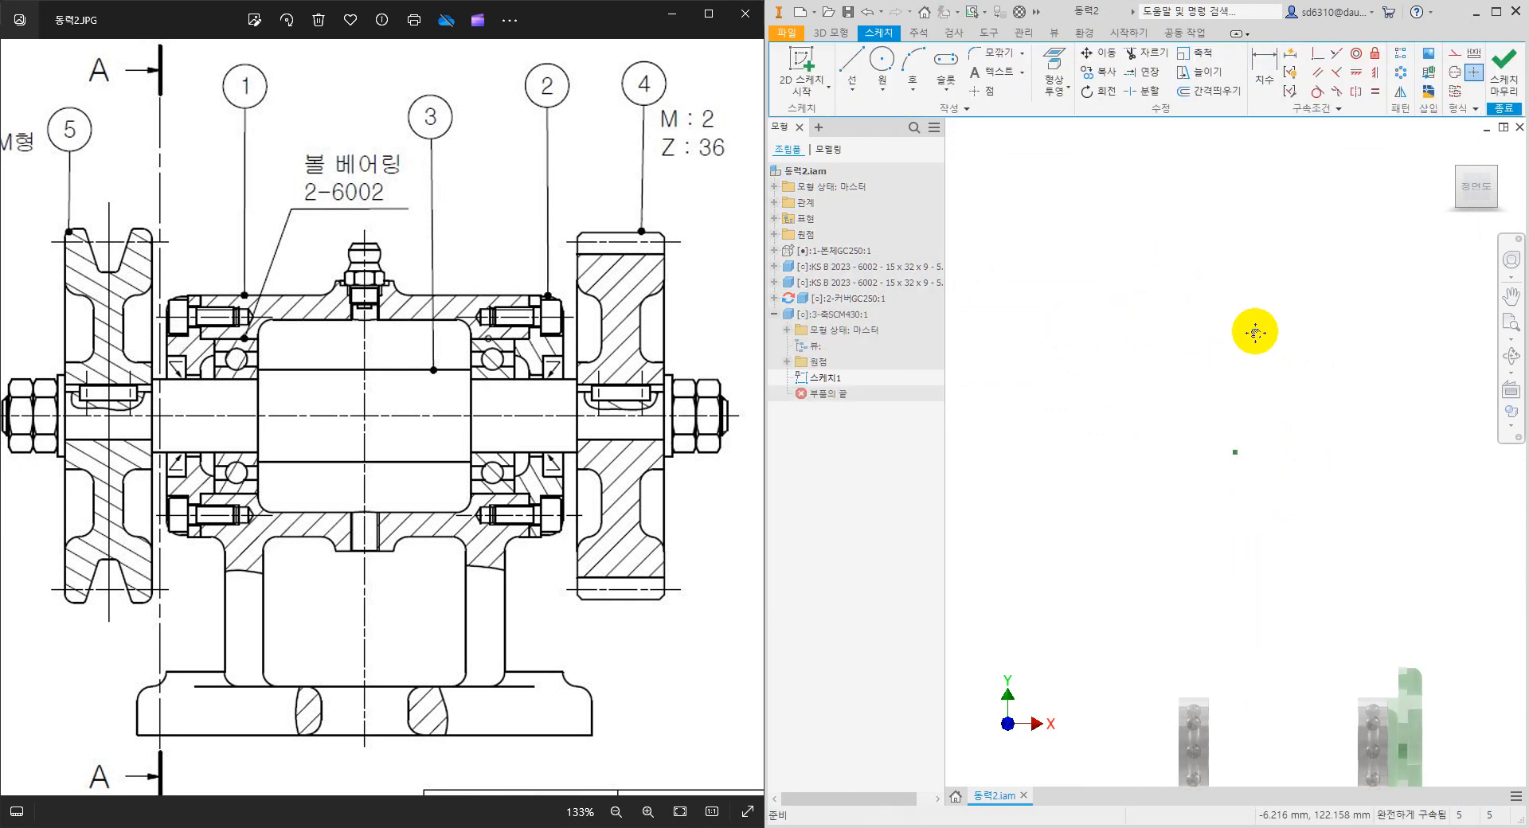
Sketch a horizontal line about 120 mm long from the sketch origin and convert it to a centerline.
click(851, 68)
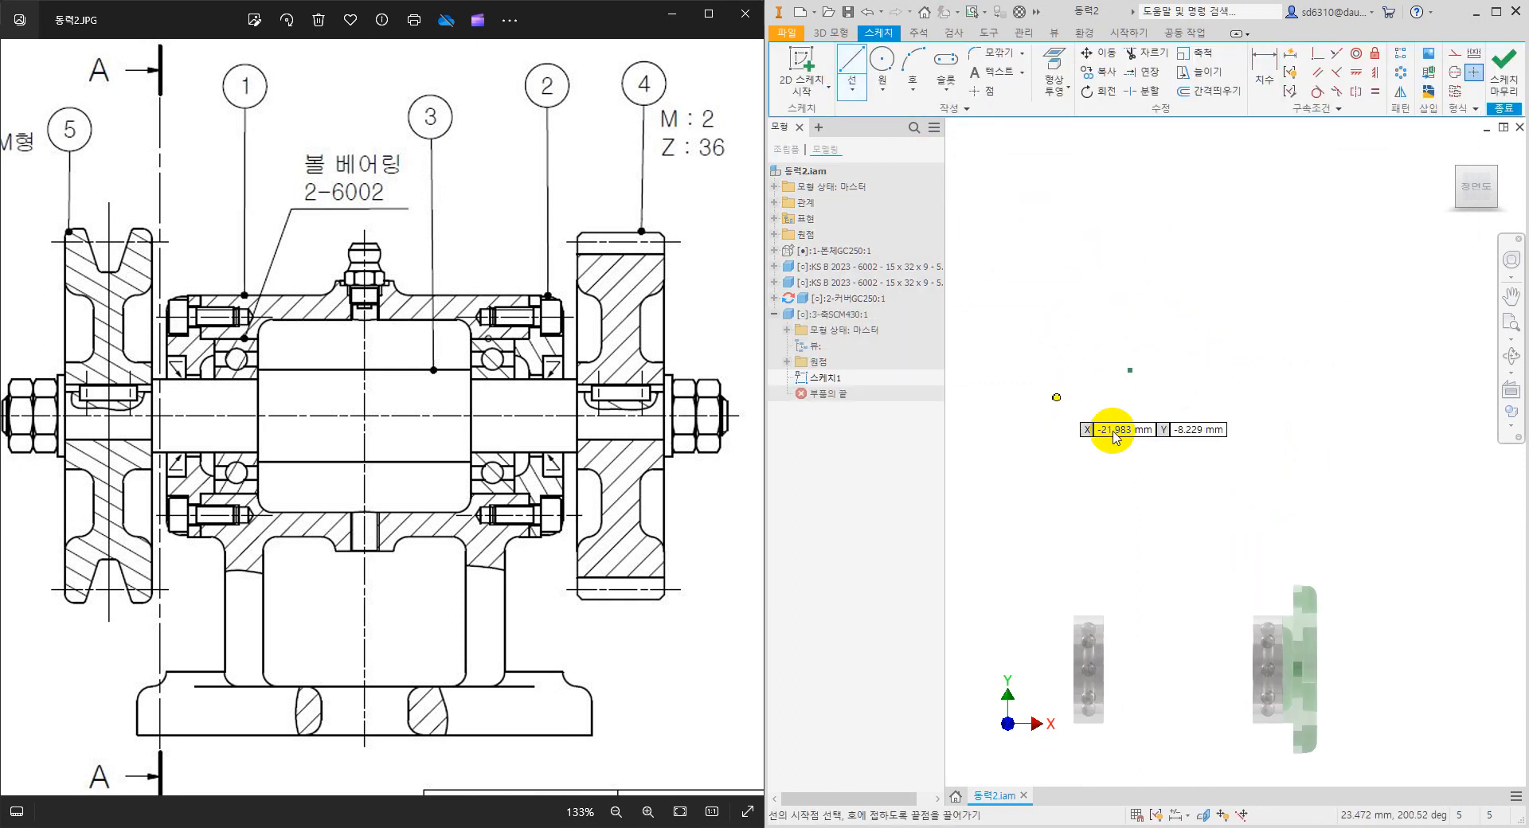
click(1132, 370)
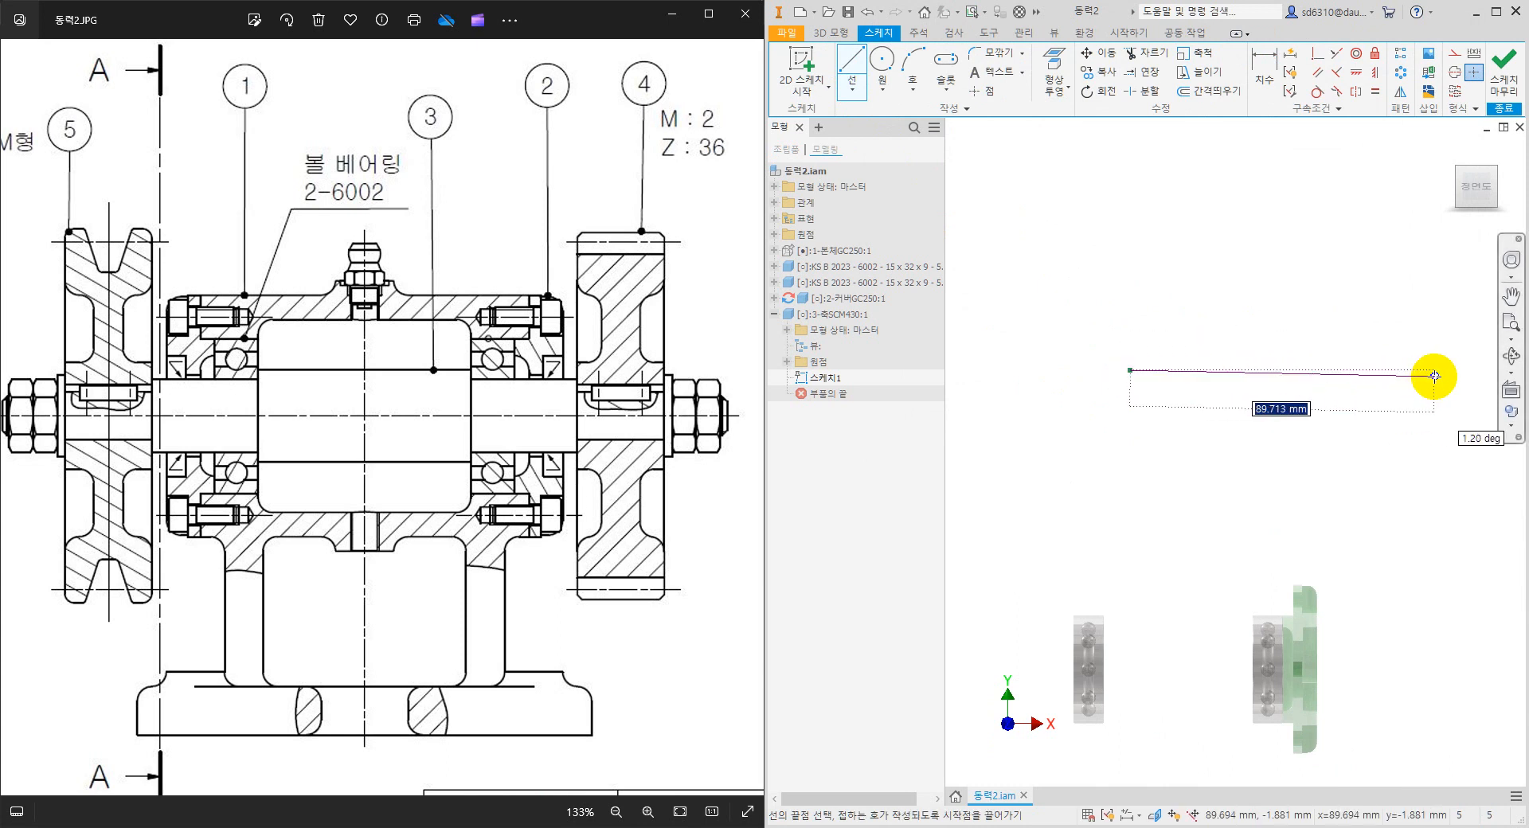
key(Escape)
click(1384, 382)
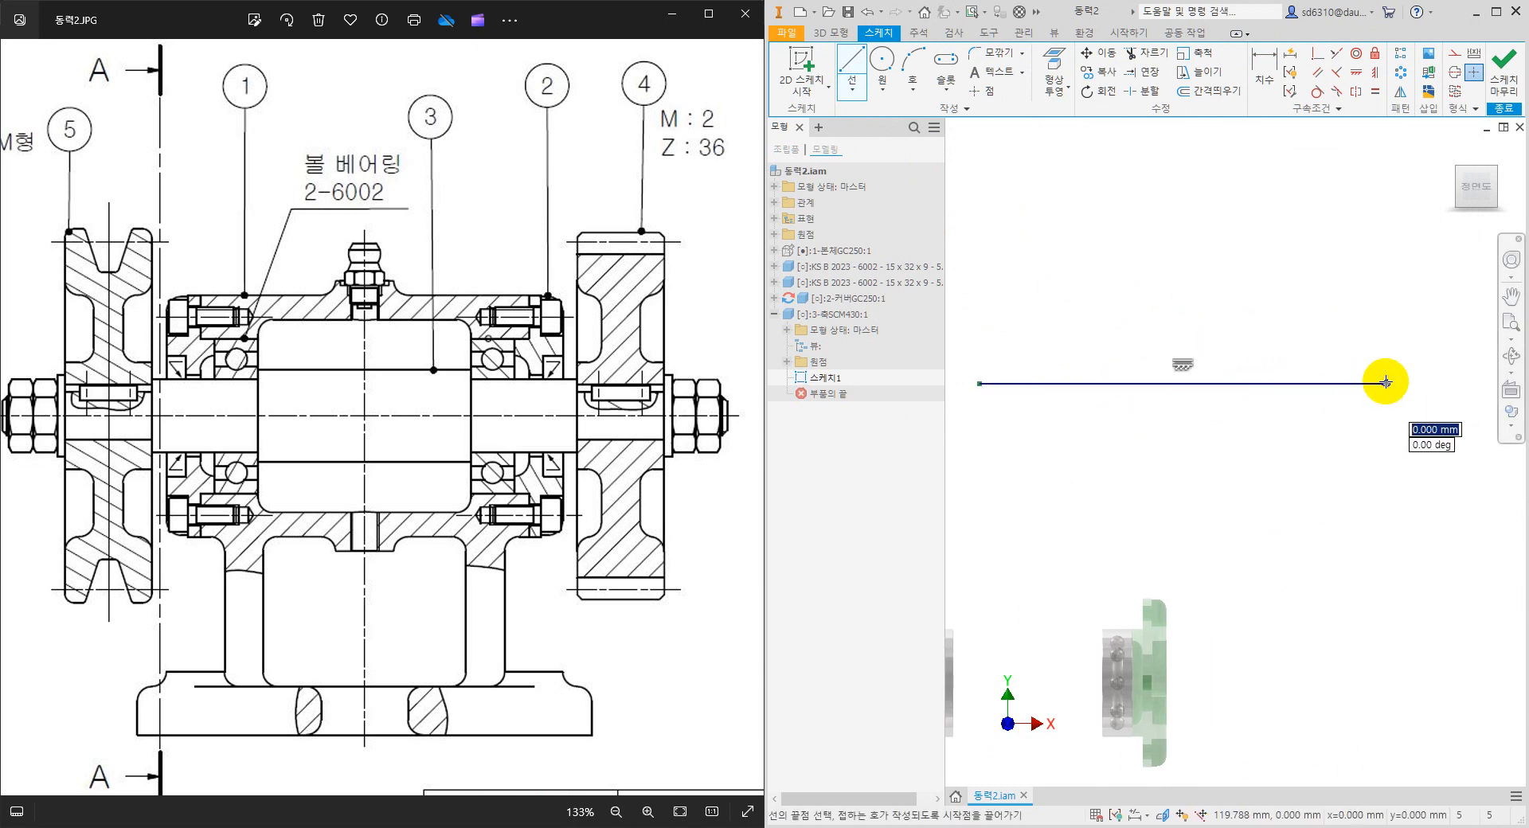
key(Escape)
click(1238, 383)
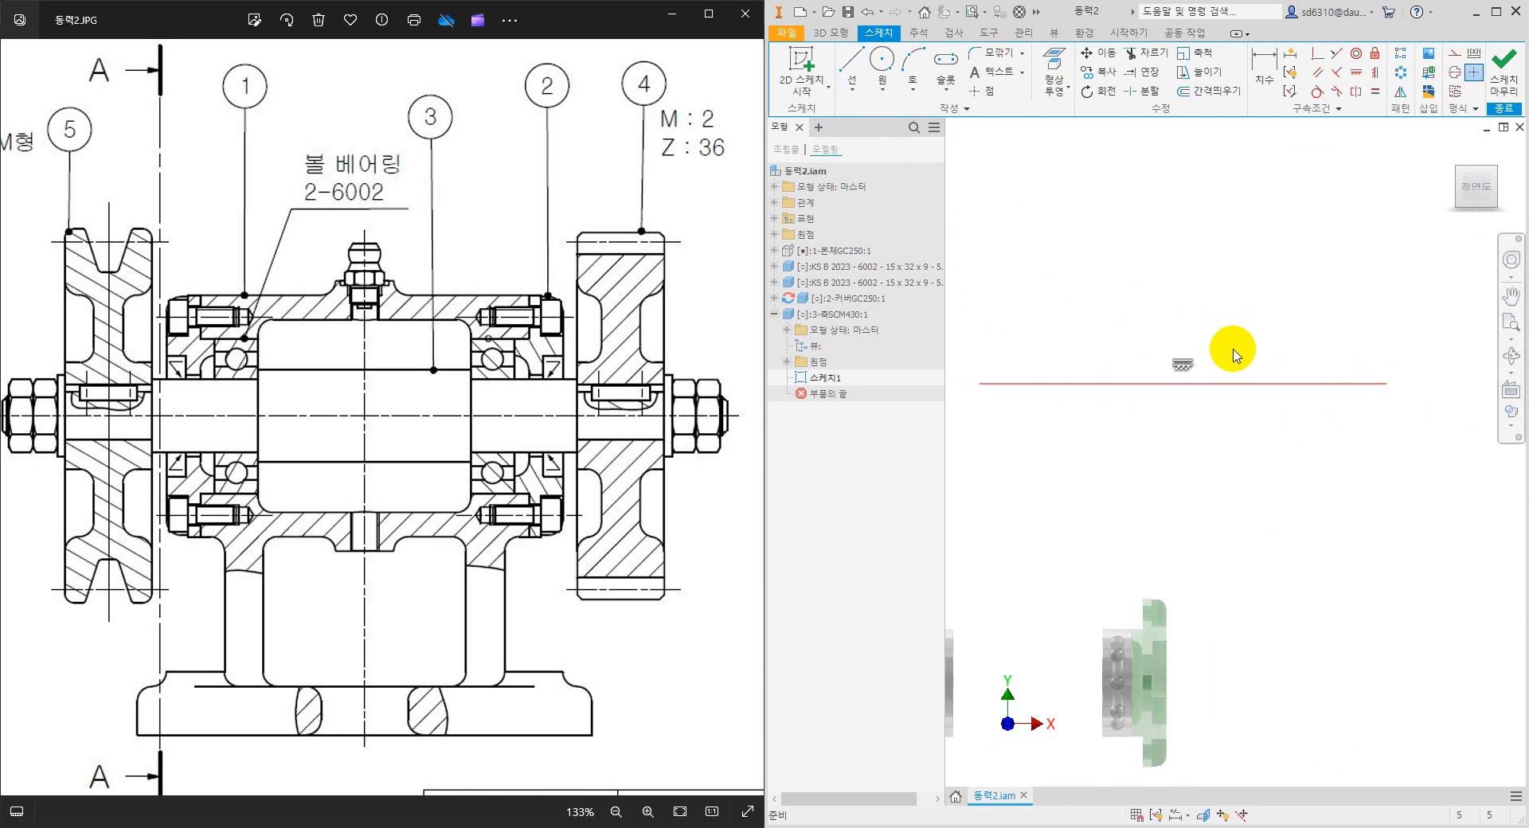
click(1454, 72)
click(1353, 219)
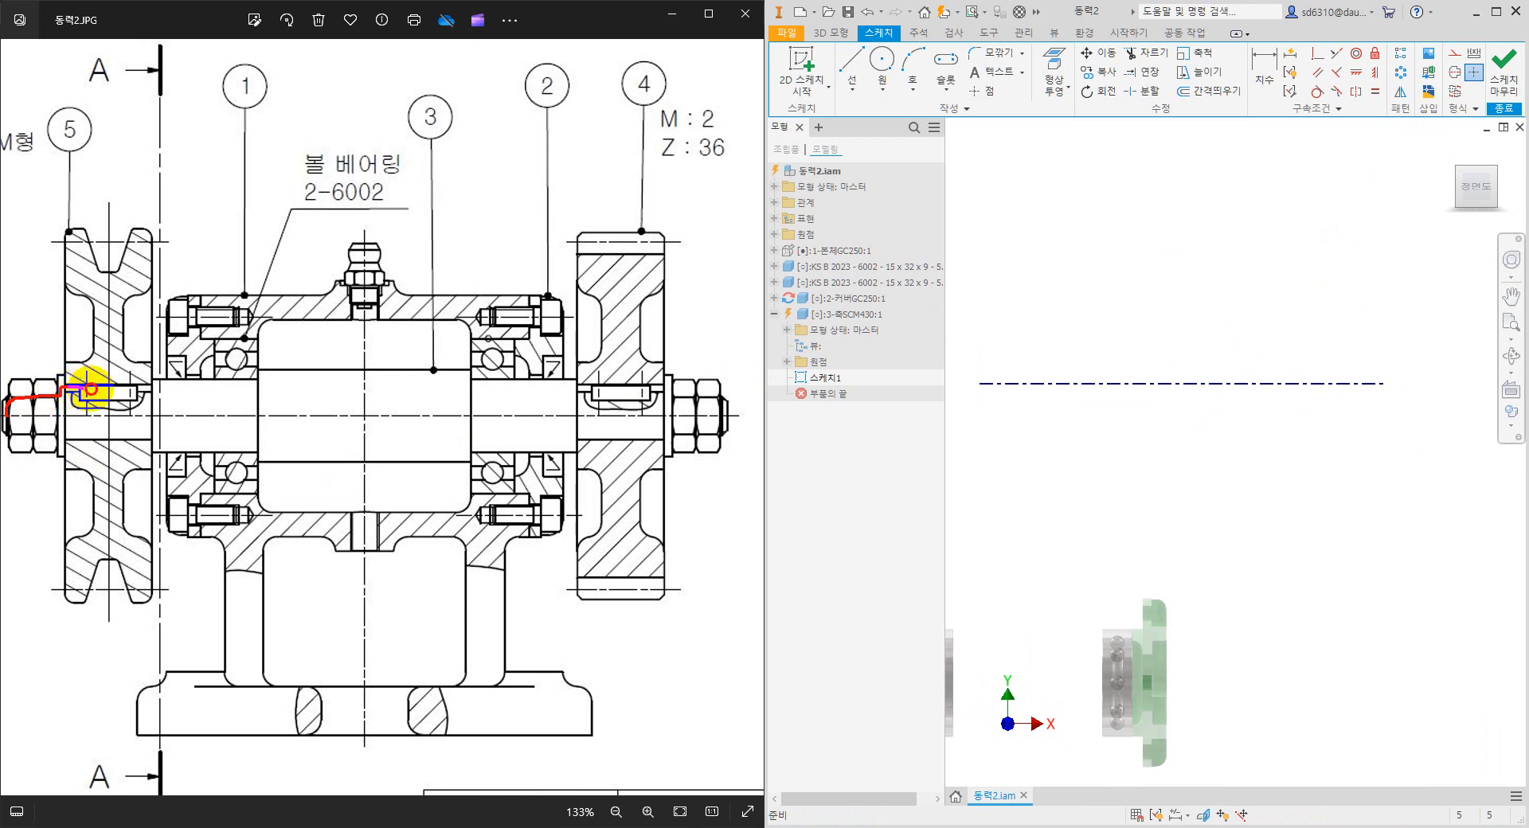
mouse_move(142, 374)
mouse_down()
mouse_move(447, 373)
mouse_move(722, 404)
mouse_up()
key(Escape)
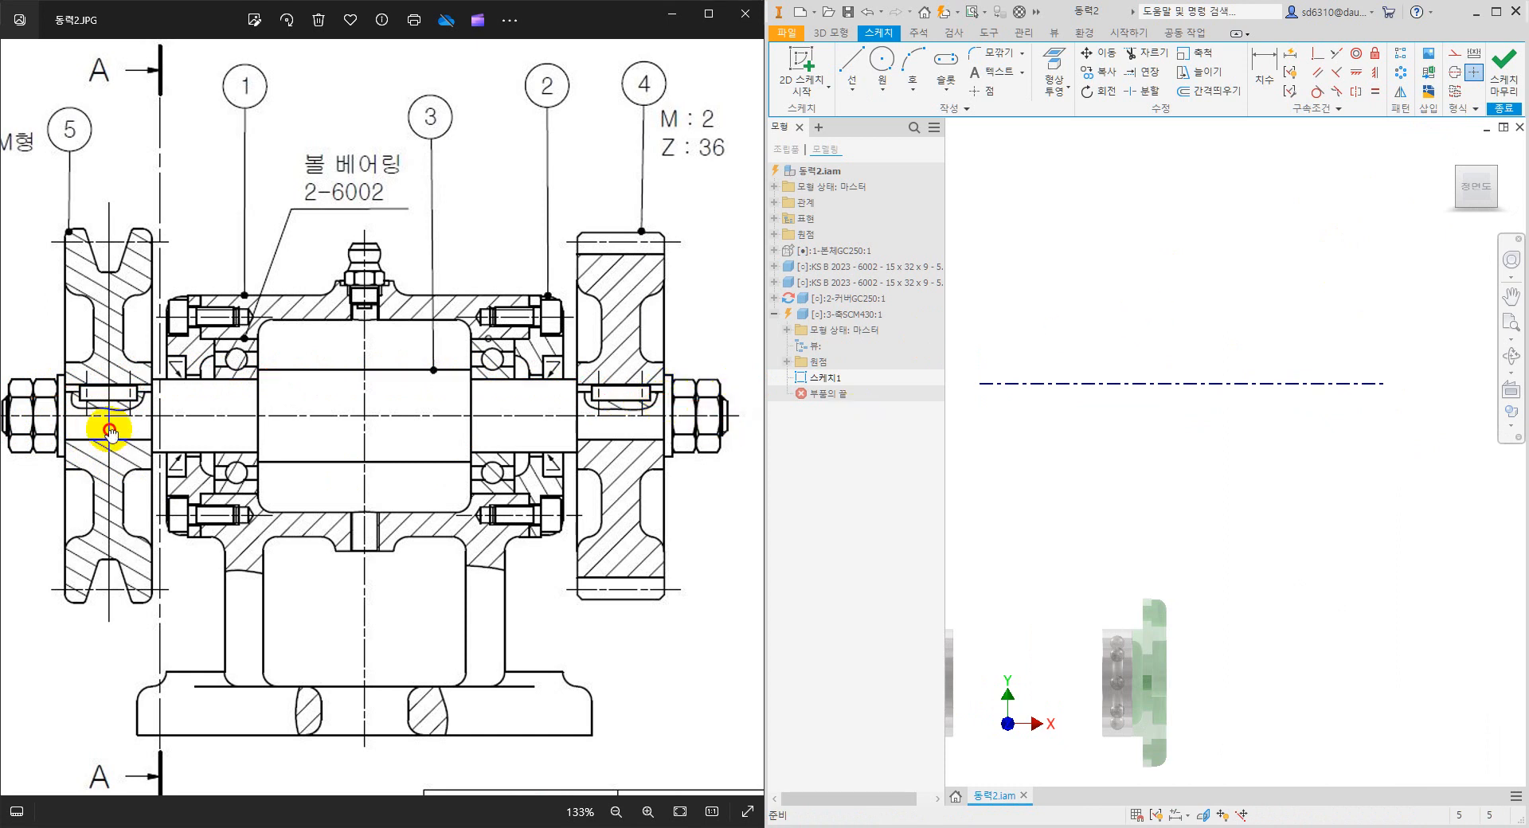
click(107, 434)
Sketch a seven-step shaft half-profile above the centerline, rising to about 28 mm at the far end and closing at the centerline's endpoint.
scroll(4, 254, down, 3)
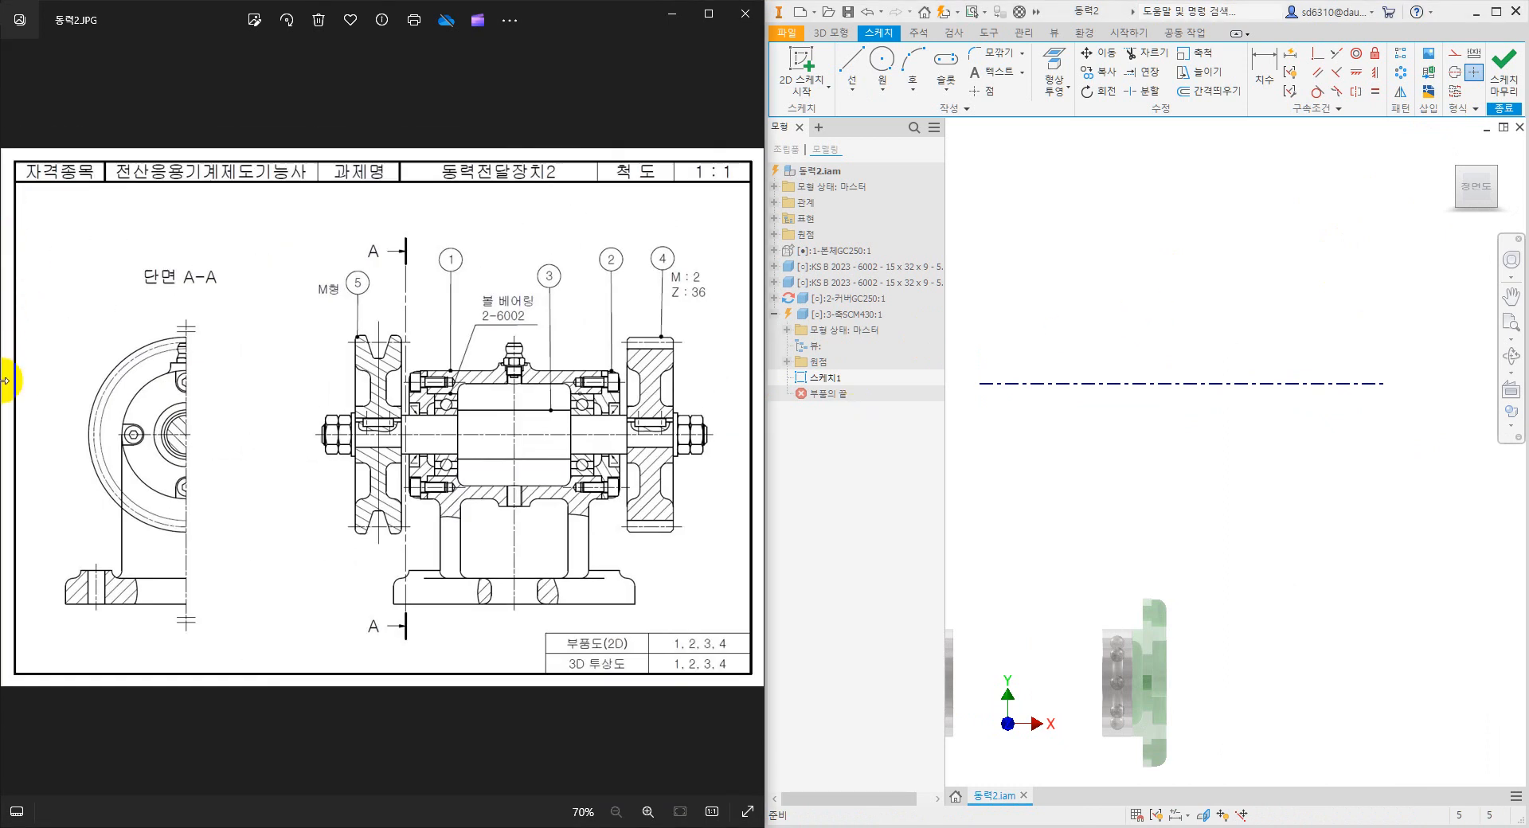
click(851, 68)
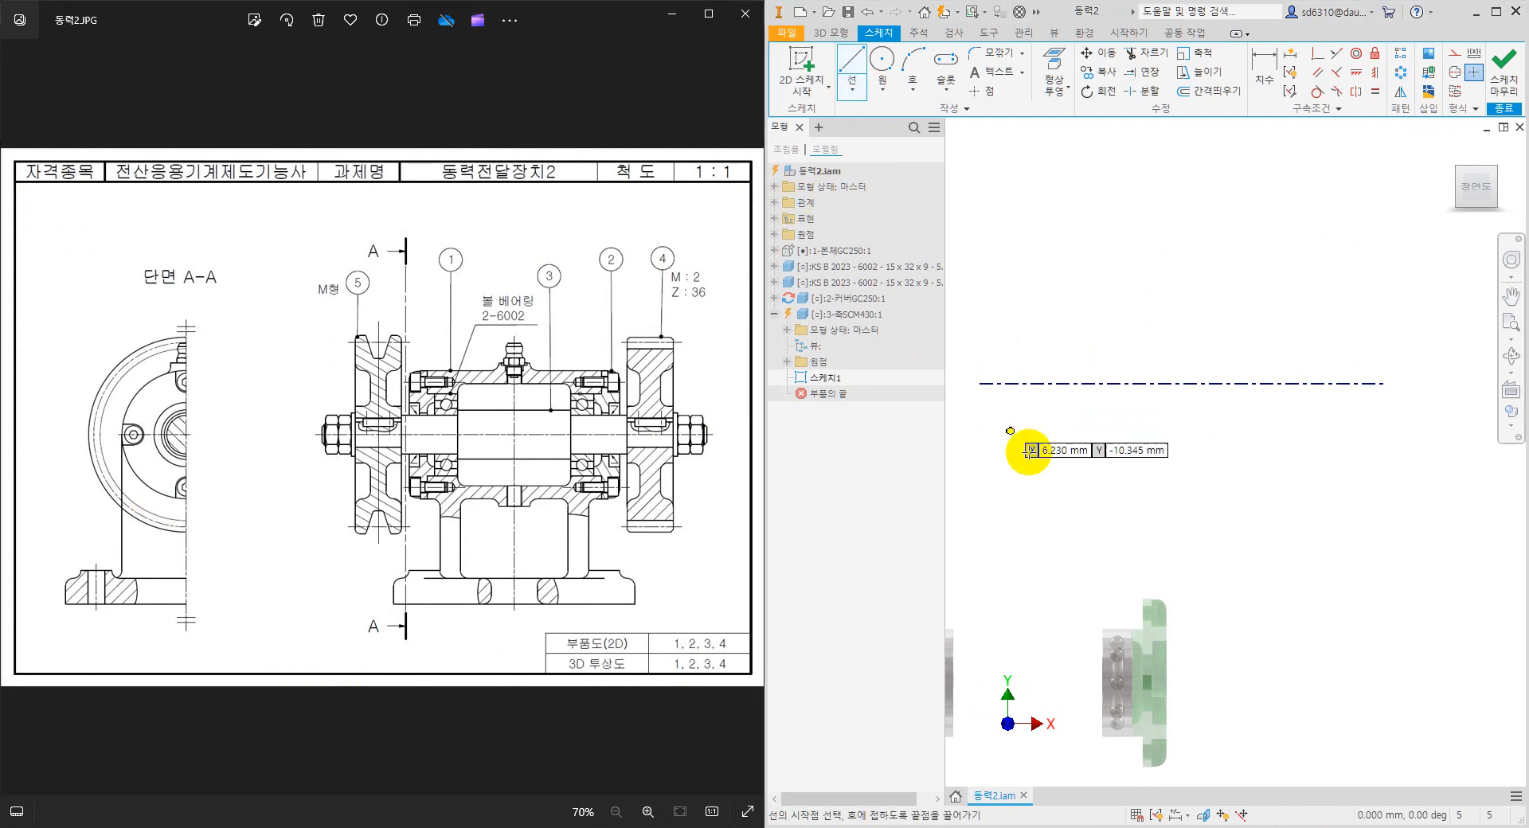
click(981, 383)
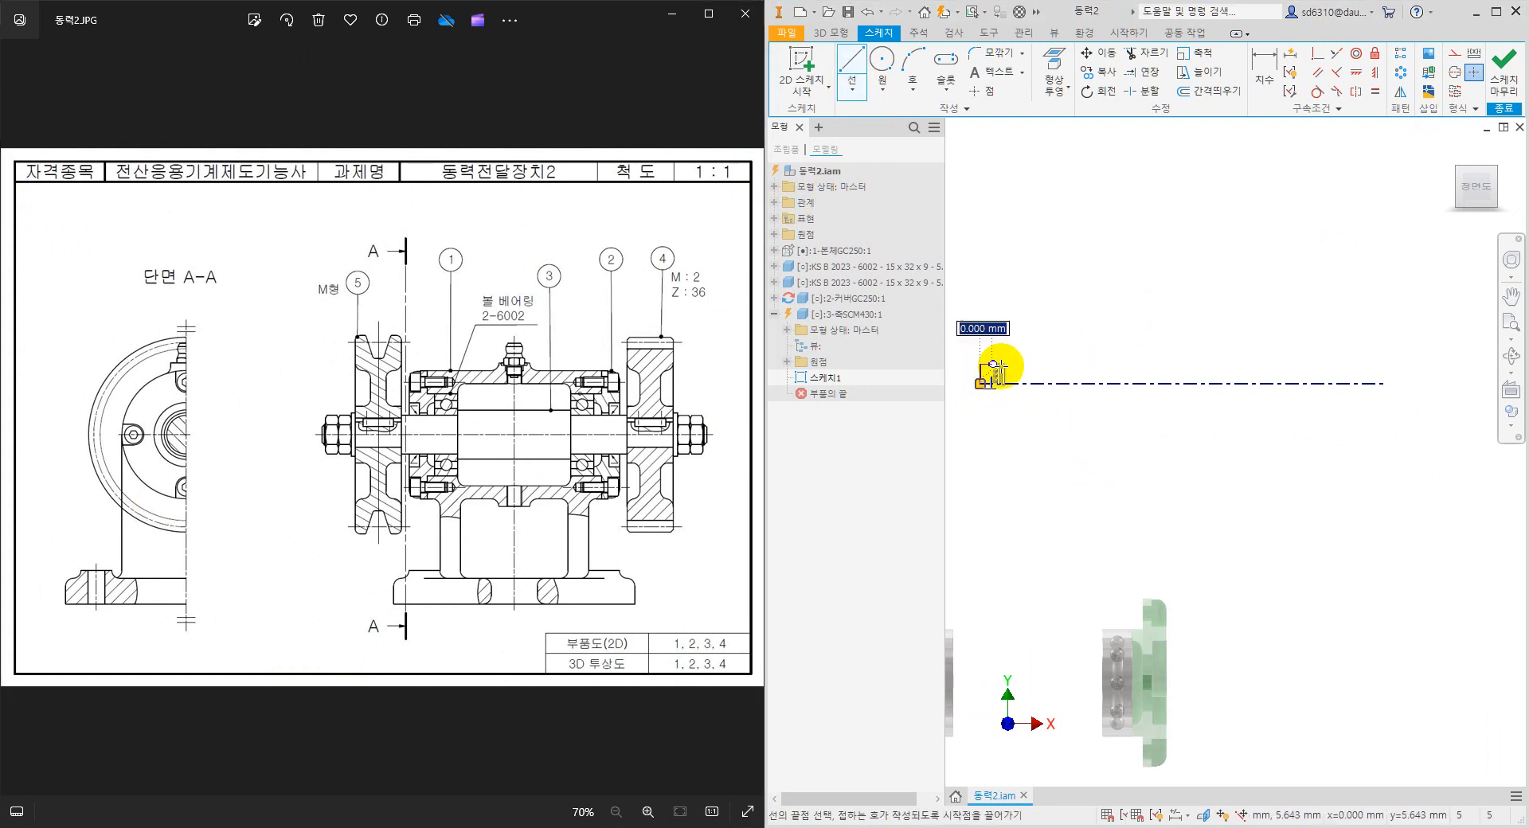
click(980, 364)
click(1017, 364)
click(1016, 346)
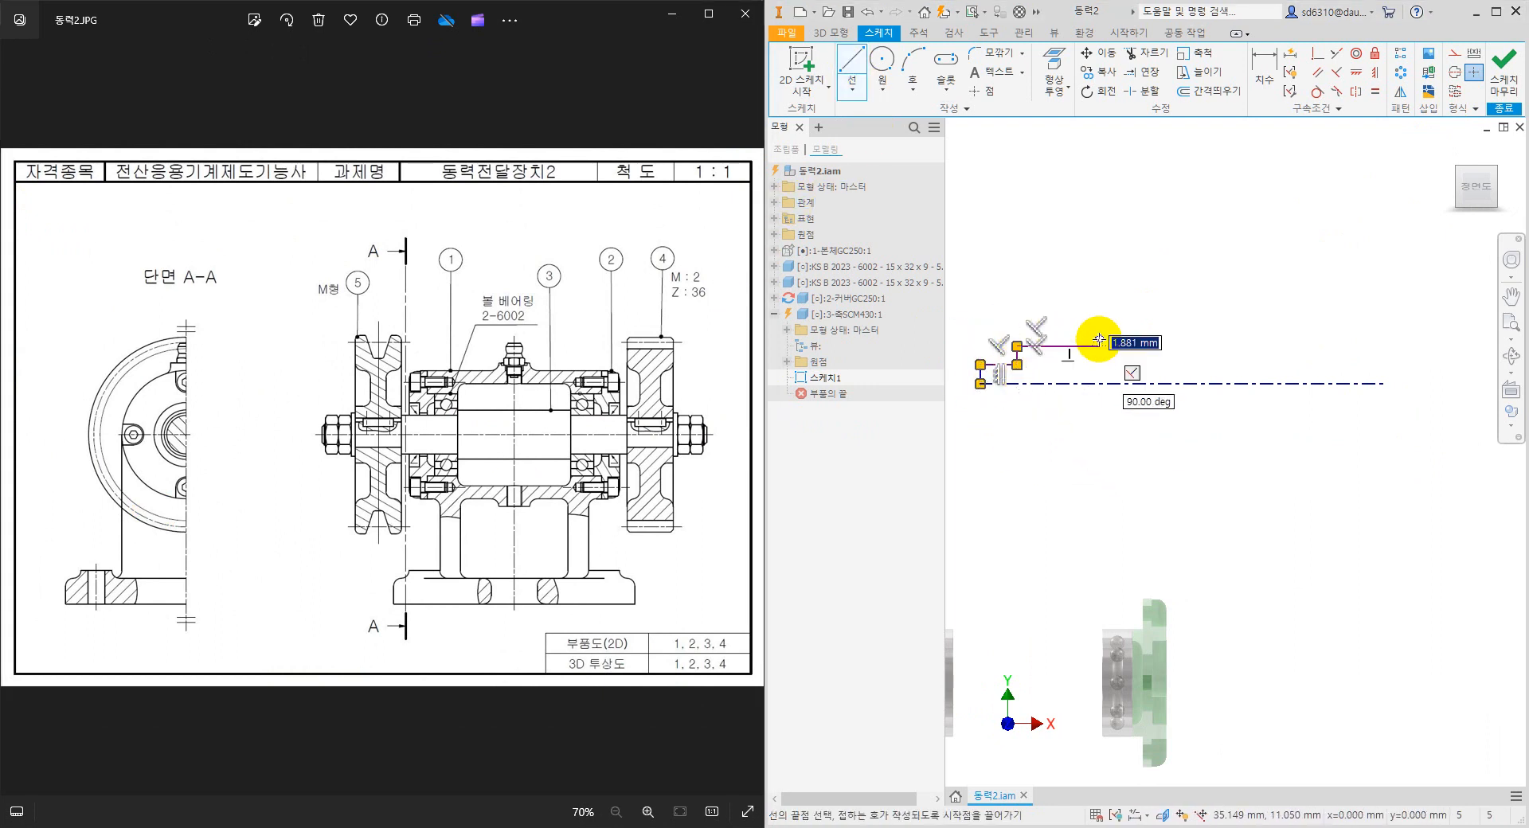
click(1099, 339)
click(1198, 338)
click(1198, 325)
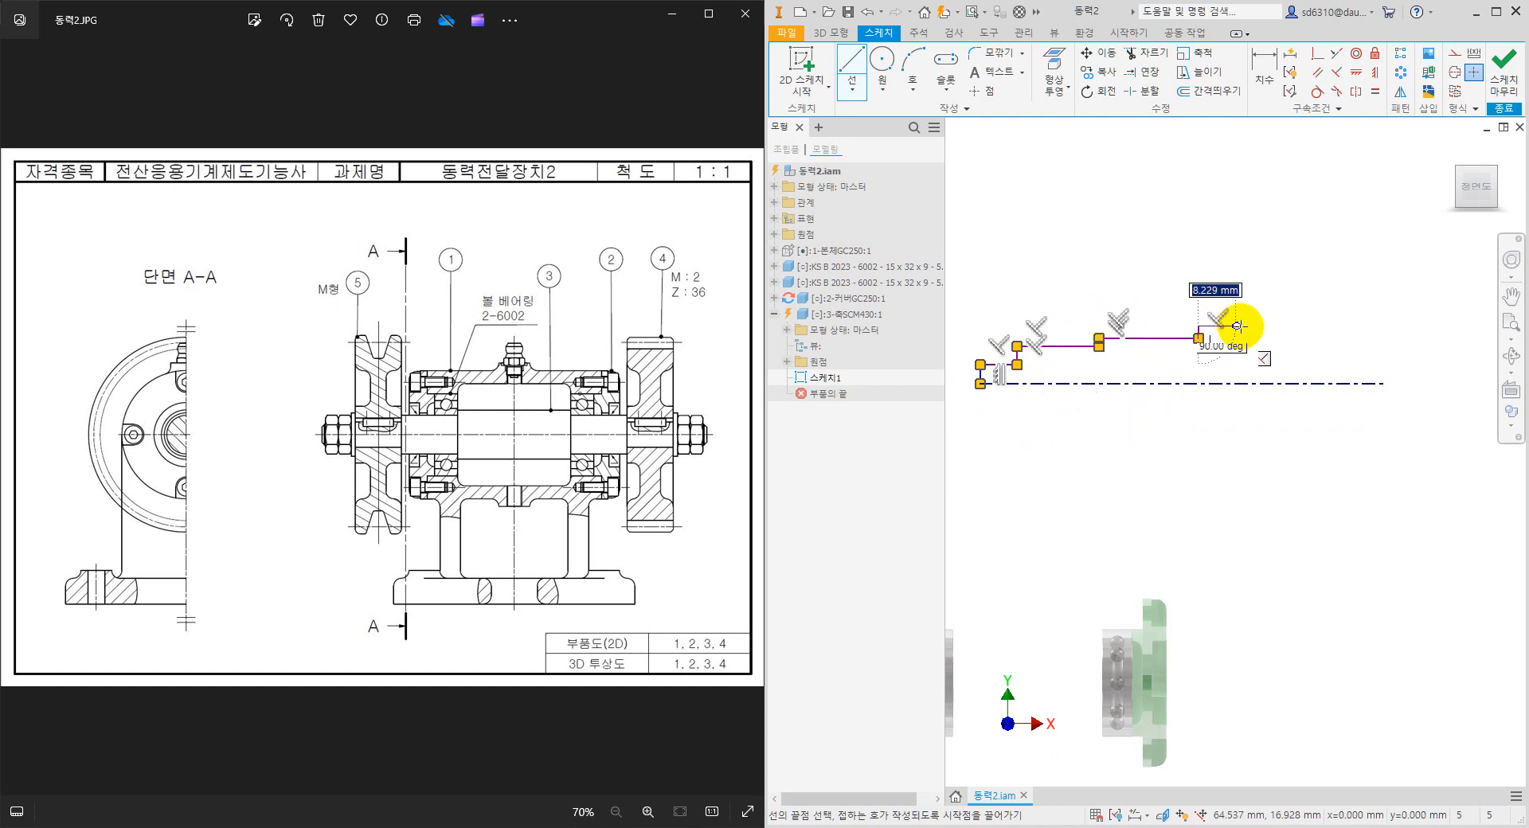
click(1280, 325)
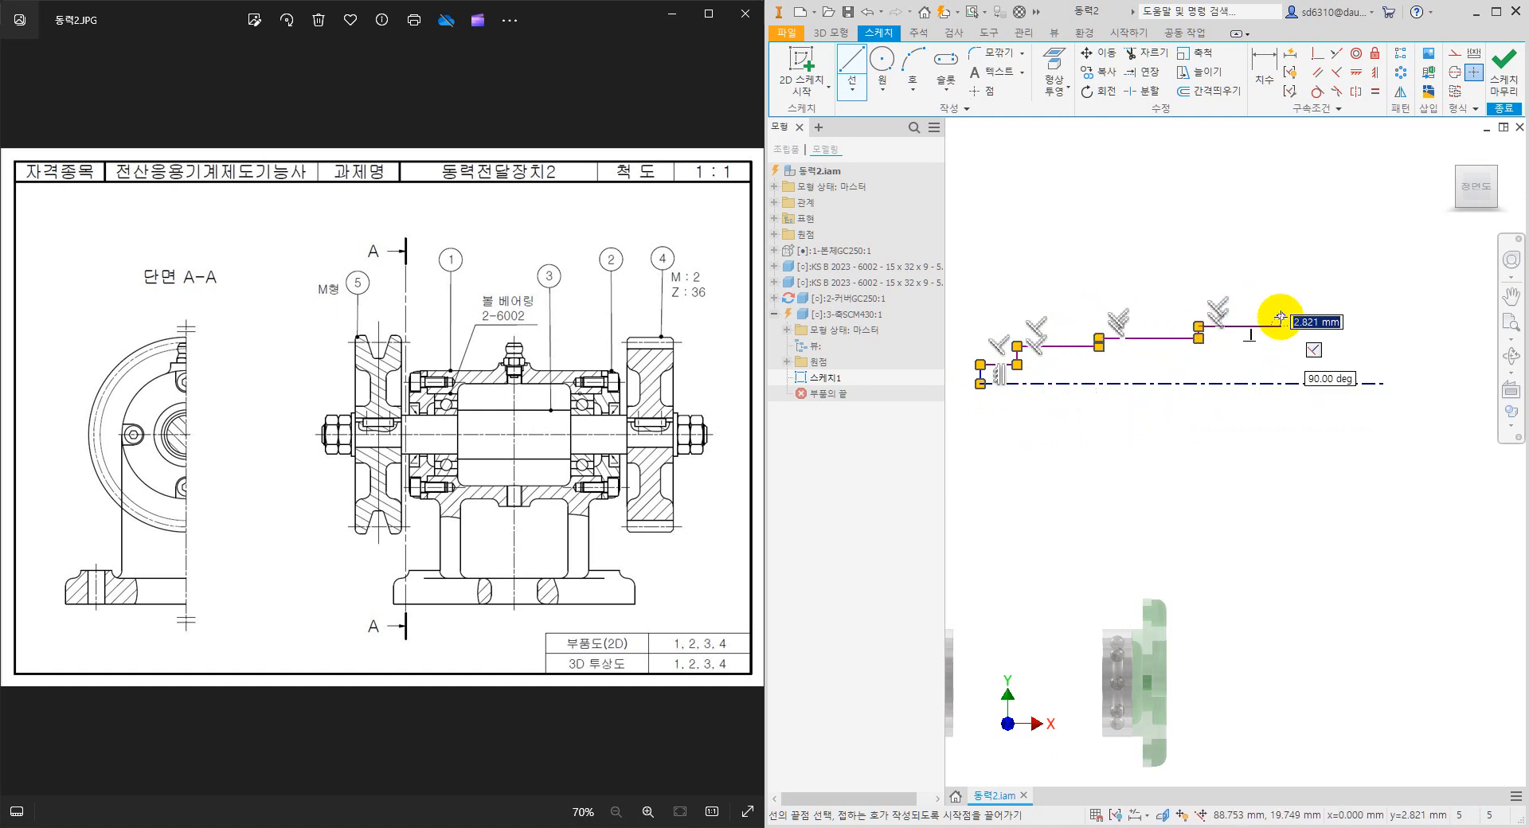
click(1280, 317)
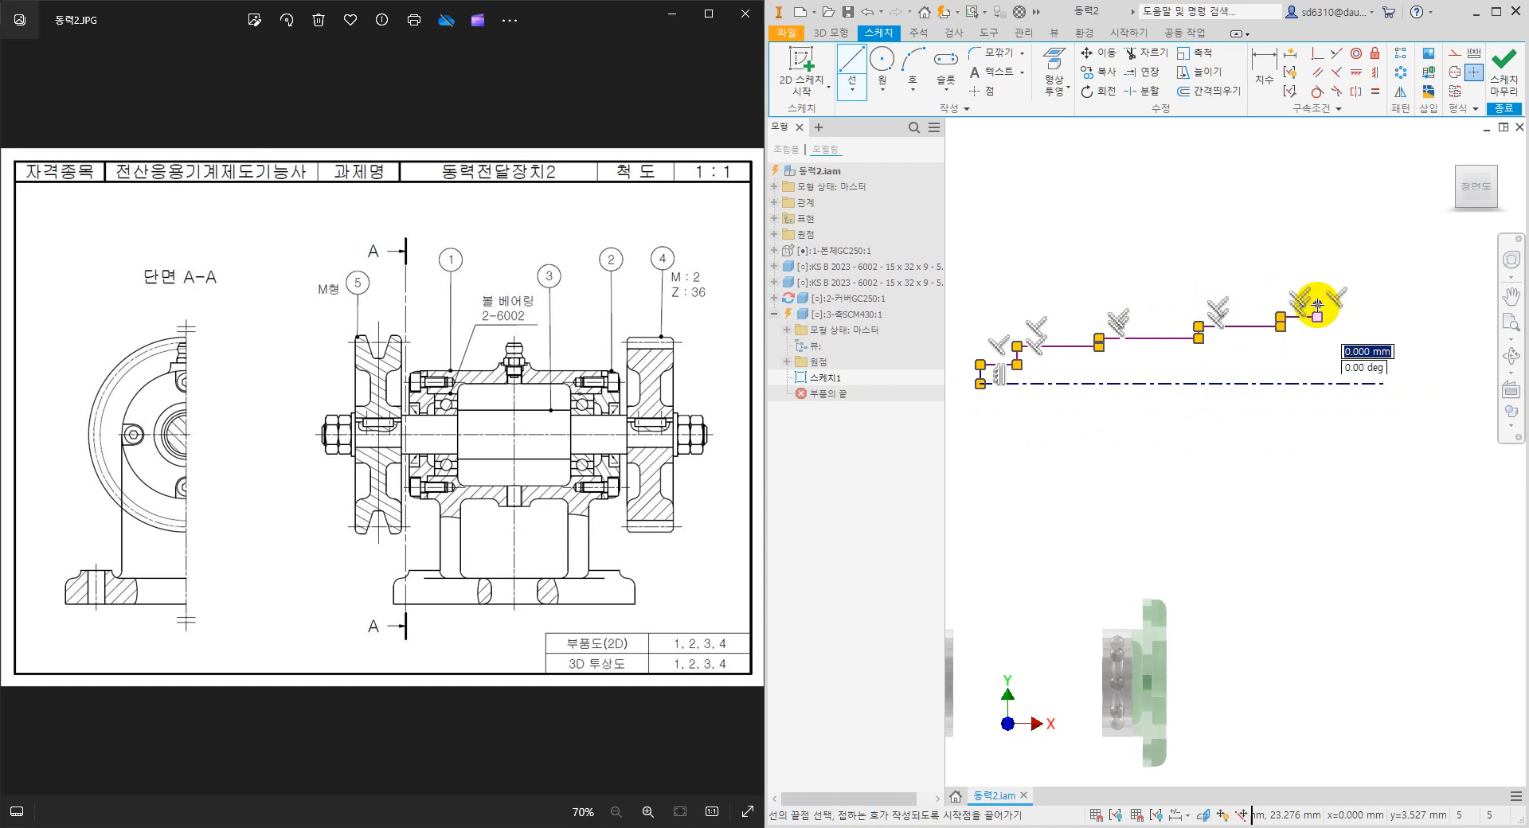
click(1357, 305)
click(1358, 289)
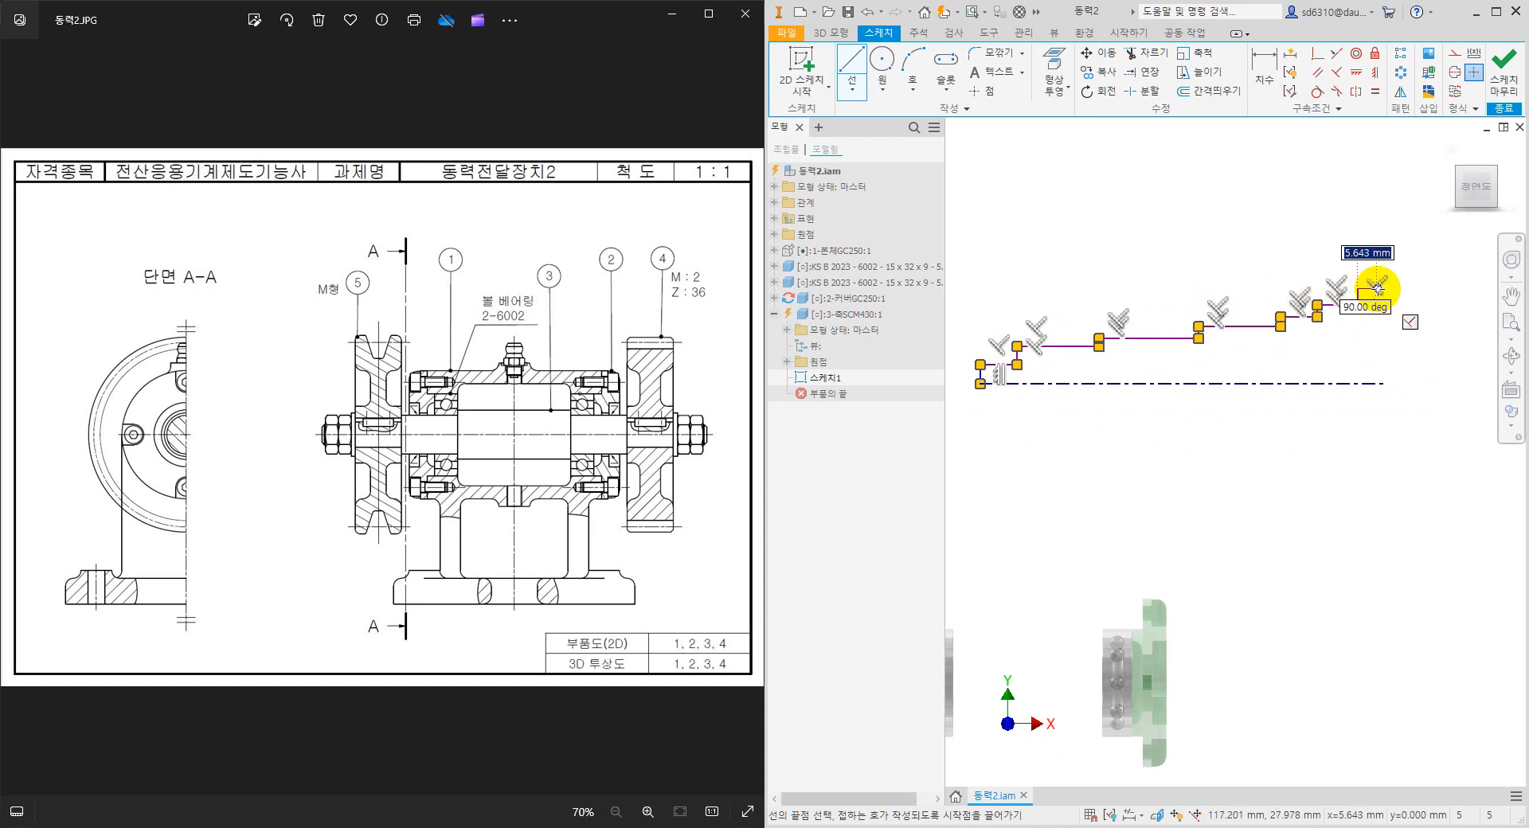
click(1384, 289)
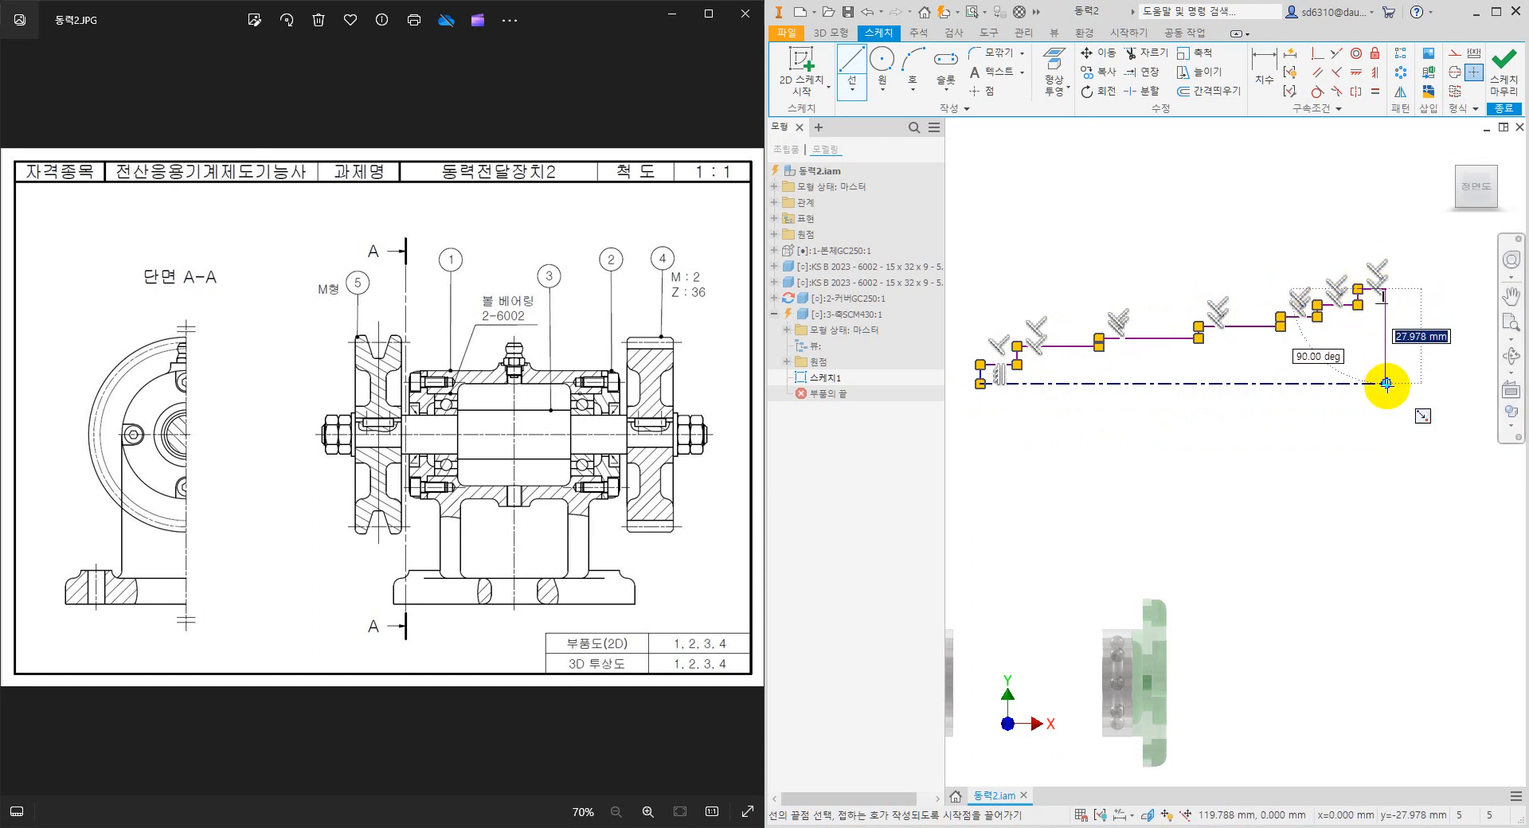
click(1386, 384)
key(Escape)
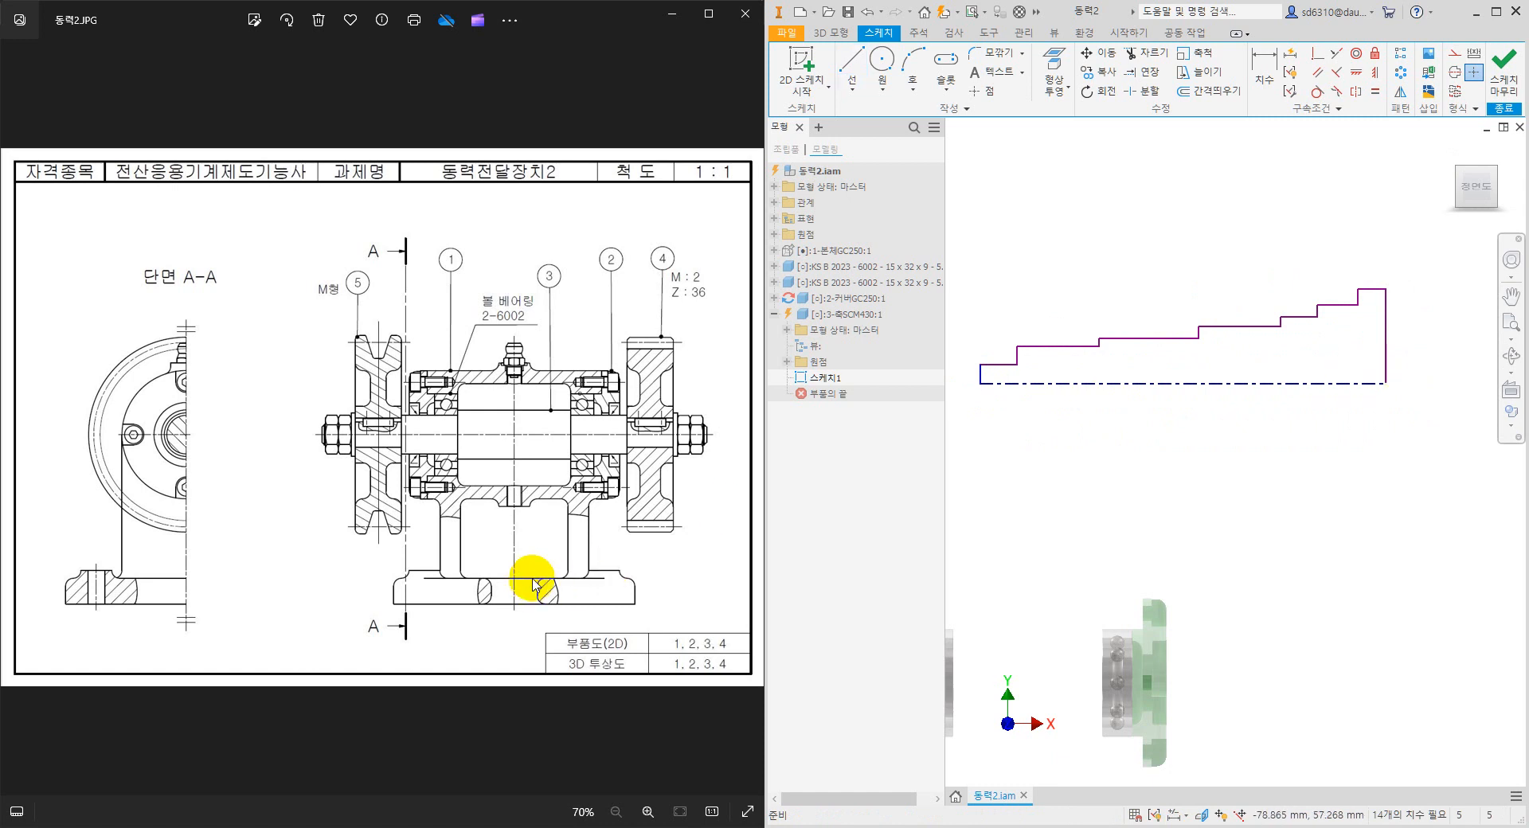
scroll(542, 525, up, 4)
scroll(544, 525, up, 2)
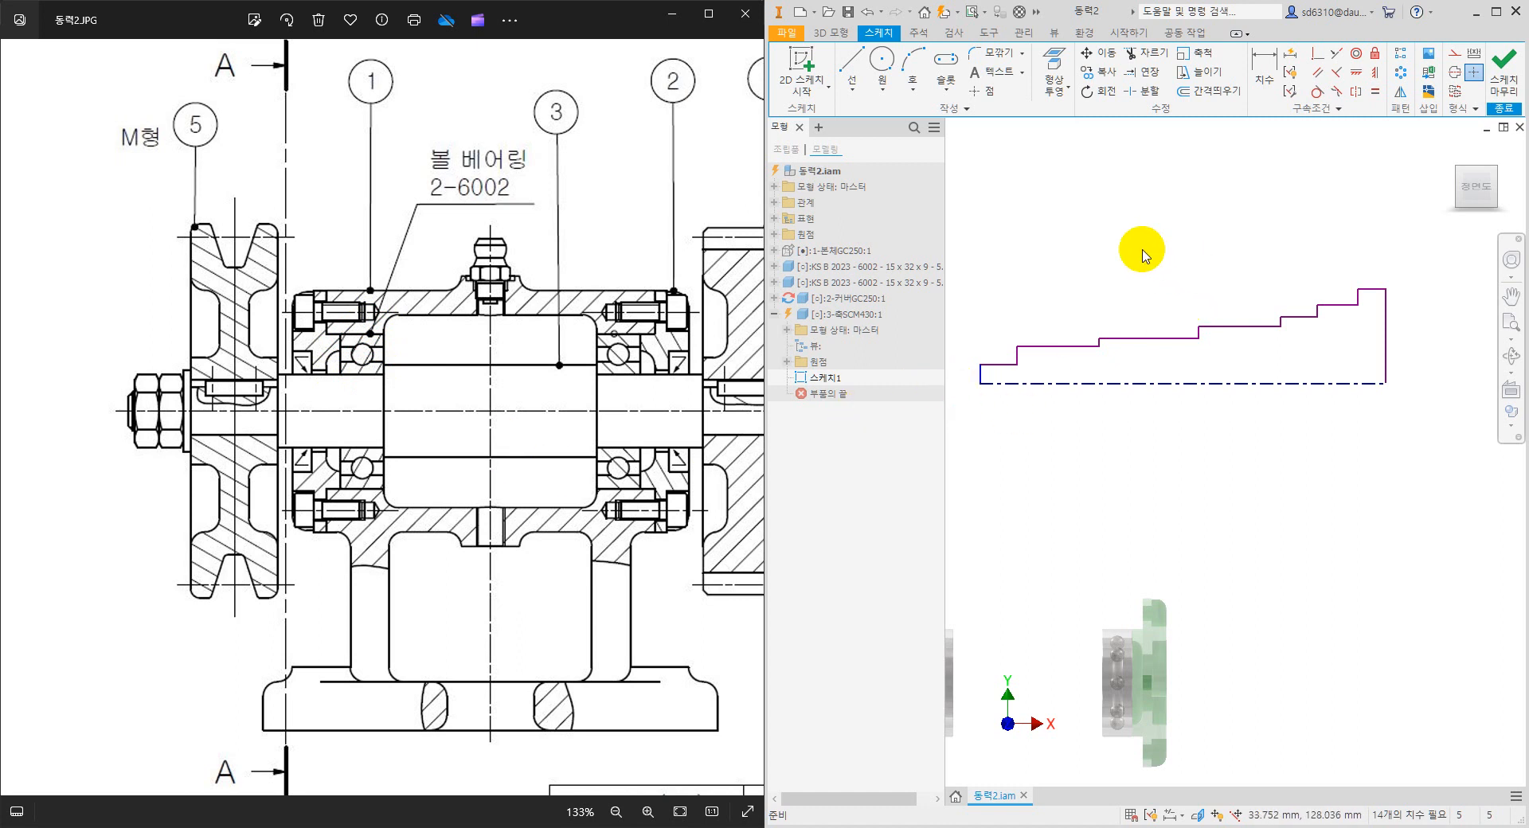
Dimension the diameter of the shaft profile's third step from the centerline and set it to 15 mm.
click(1261, 70)
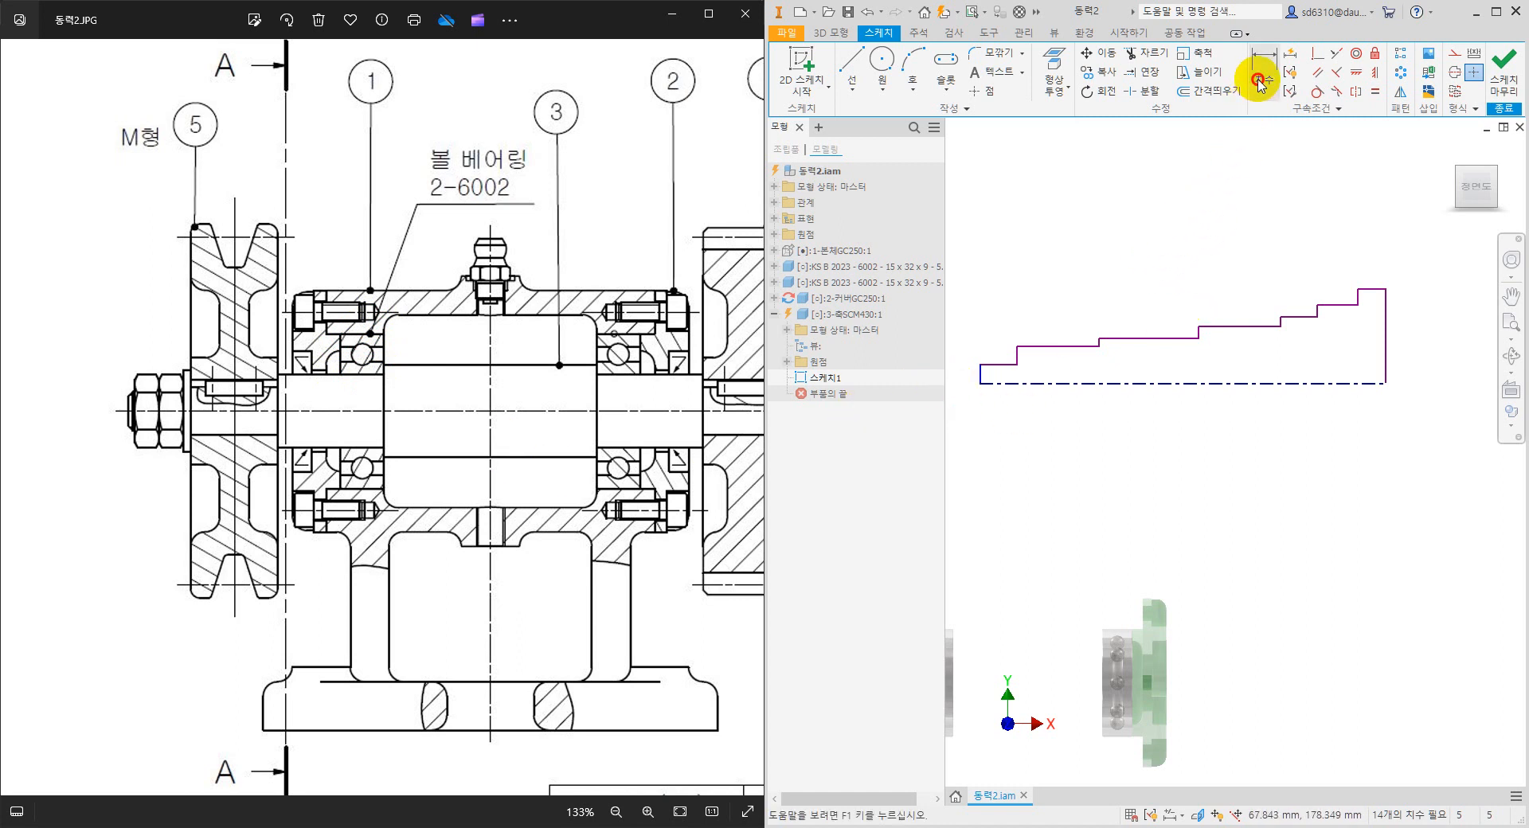
click(1126, 342)
click(1126, 382)
click(1120, 377)
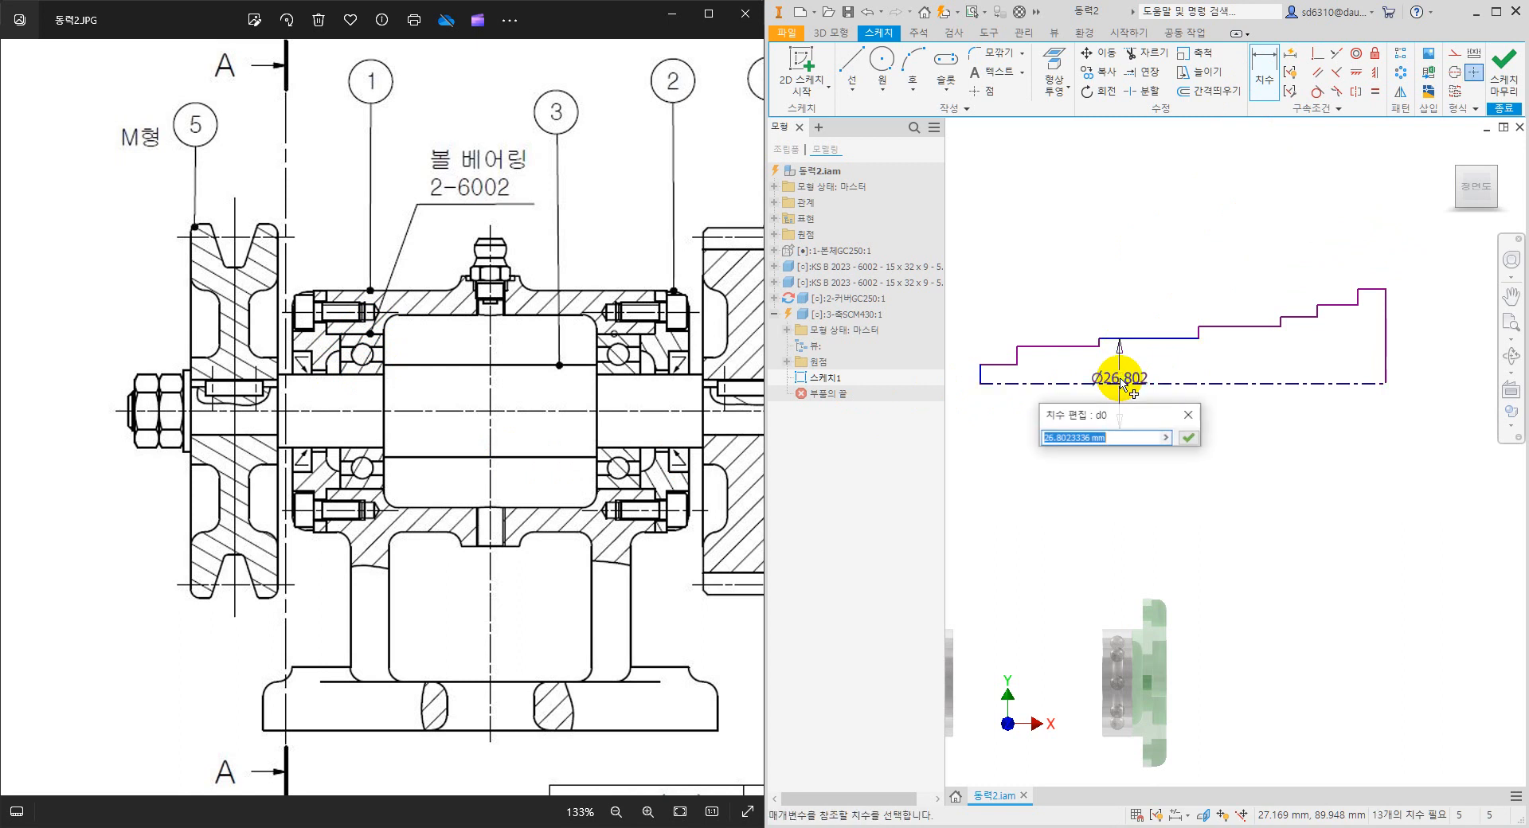
text(15)
key(Return)
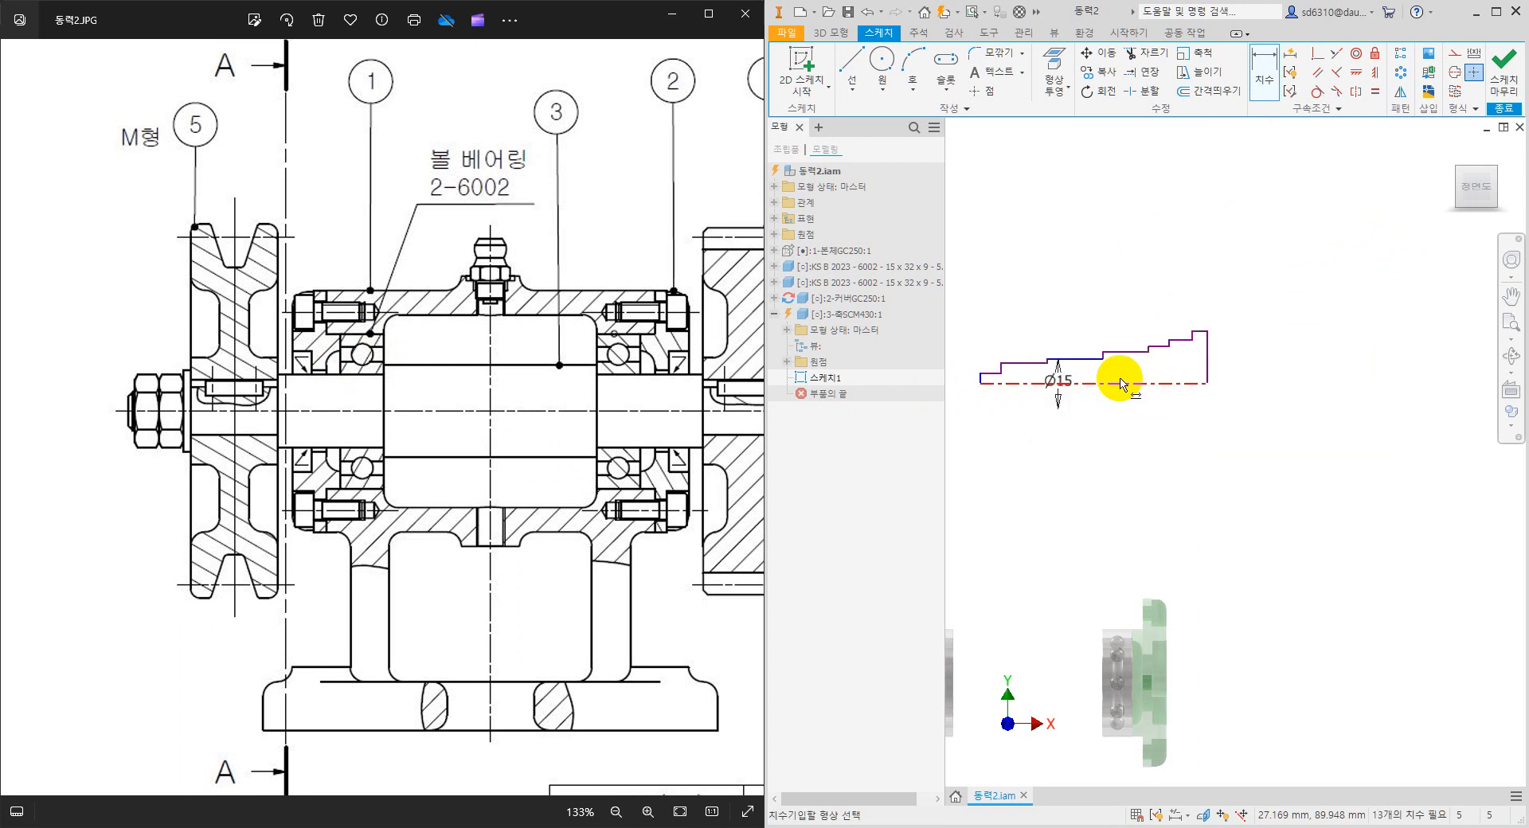
Make the horizontal edge of the fifth shaft step collinear with the edge of the 15 mm diameter third step.
scroll(1139, 427, up, 3)
mouse_move(1129, 418)
middle_down()
mouse_move(1283, 447)
mouse_move(1239, 455)
middle_up()
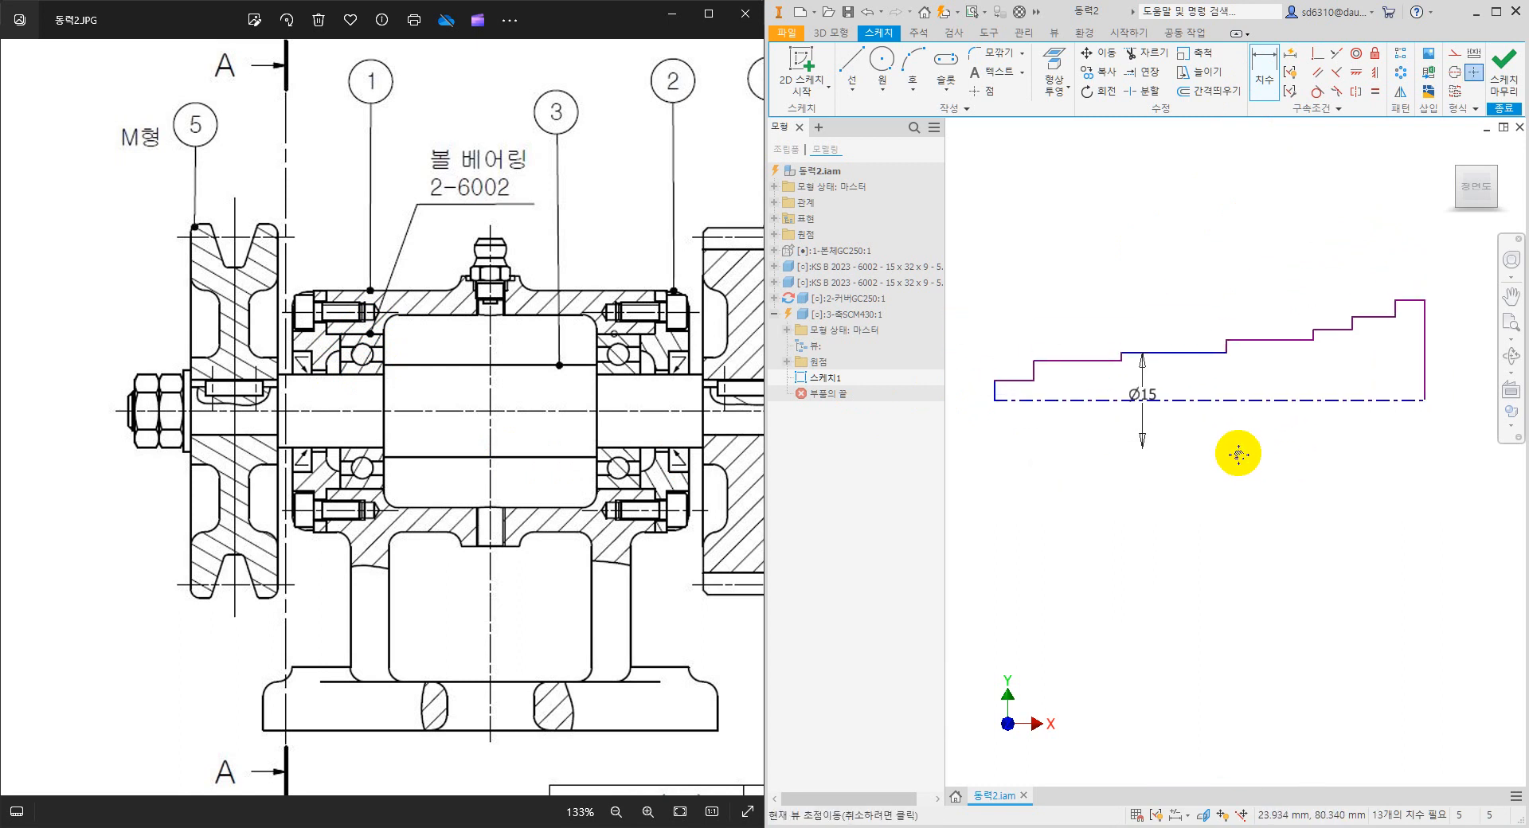
click(1339, 55)
click(1202, 354)
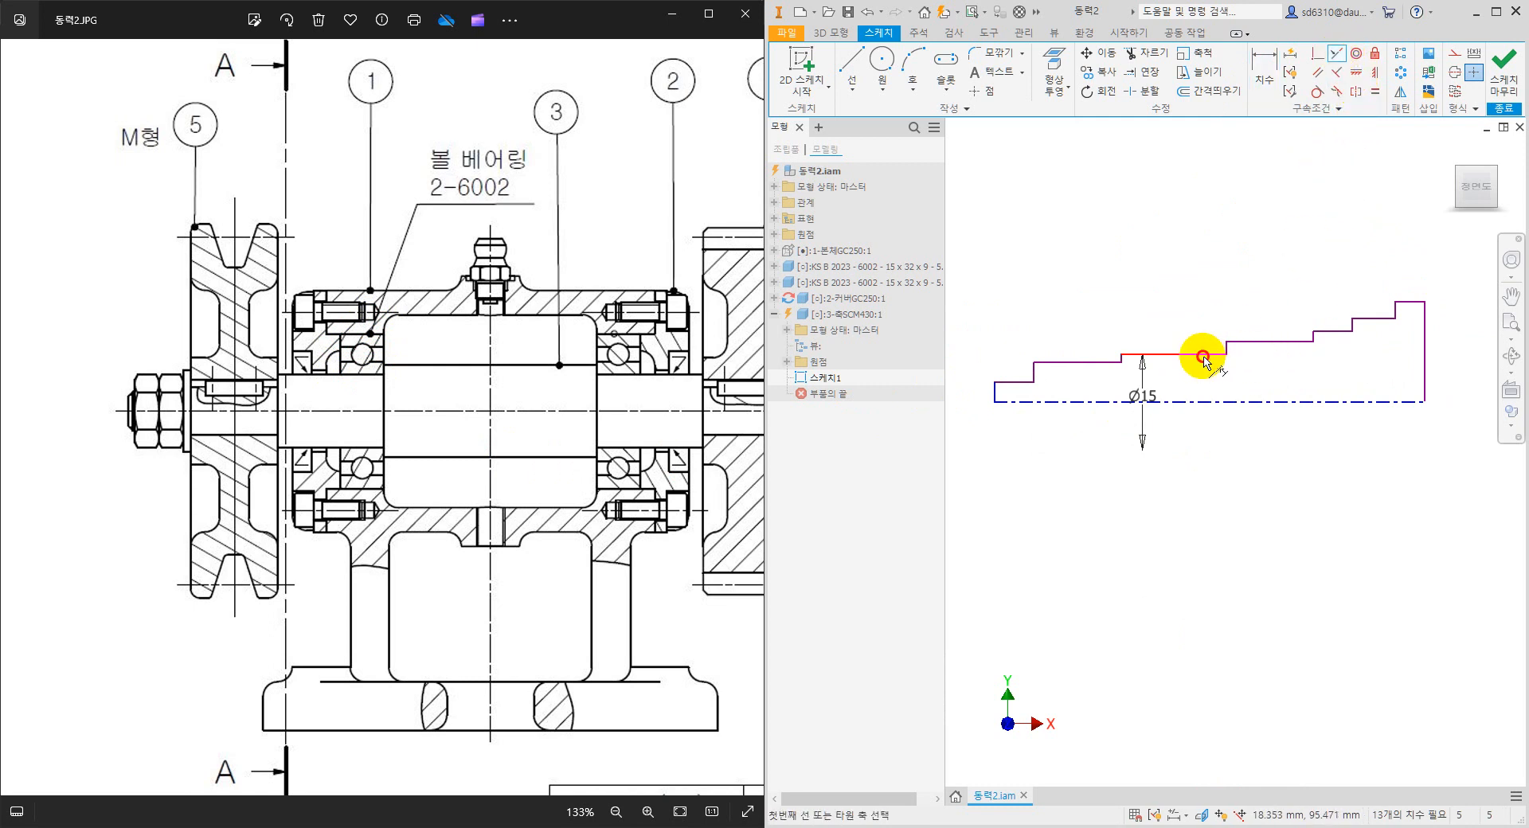
click(1337, 332)
middle_drag(1354, 263, 1292, 270)
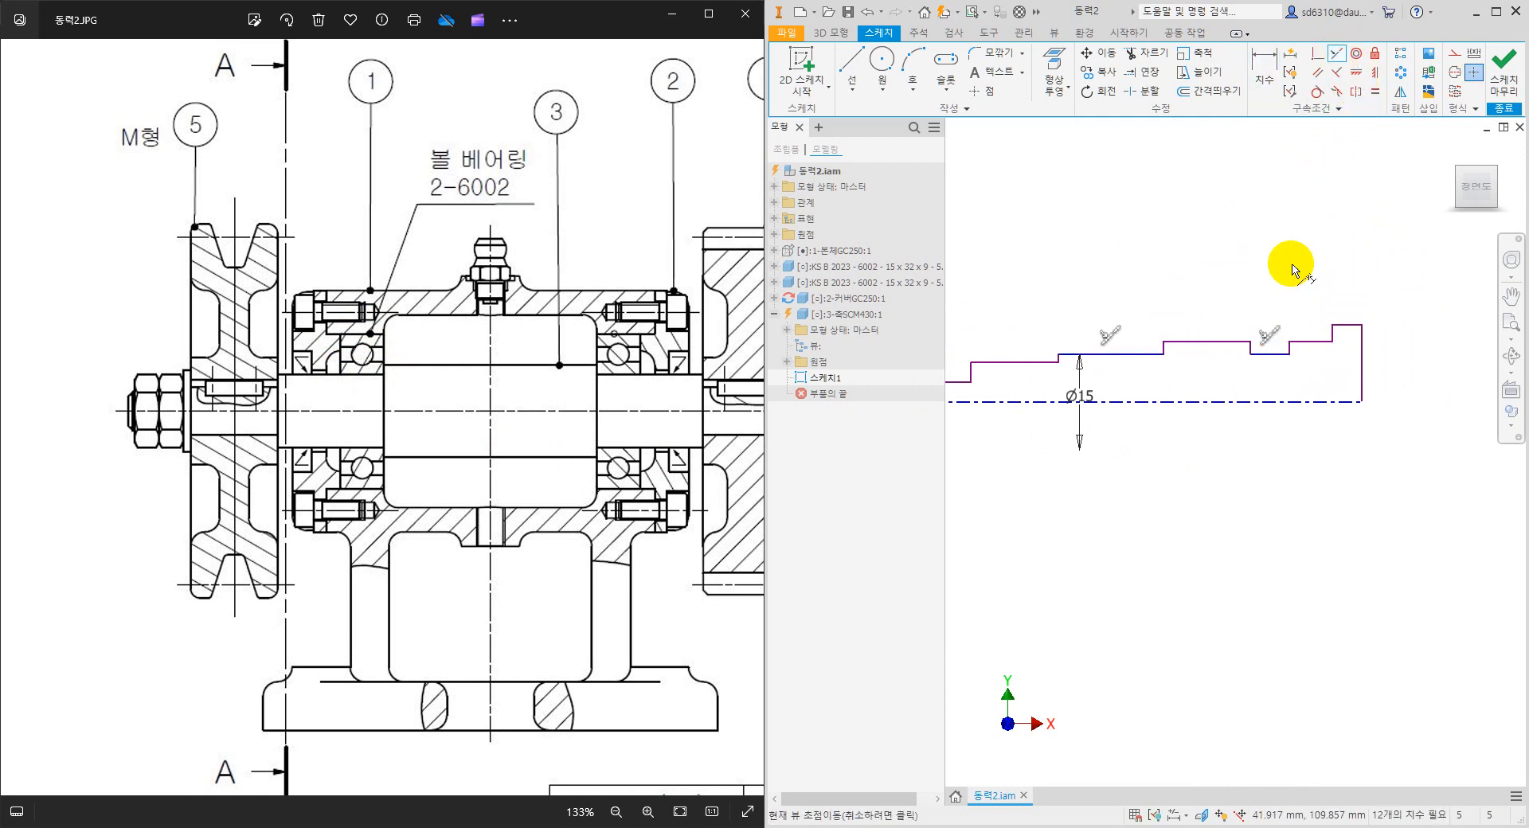
key(Escape)
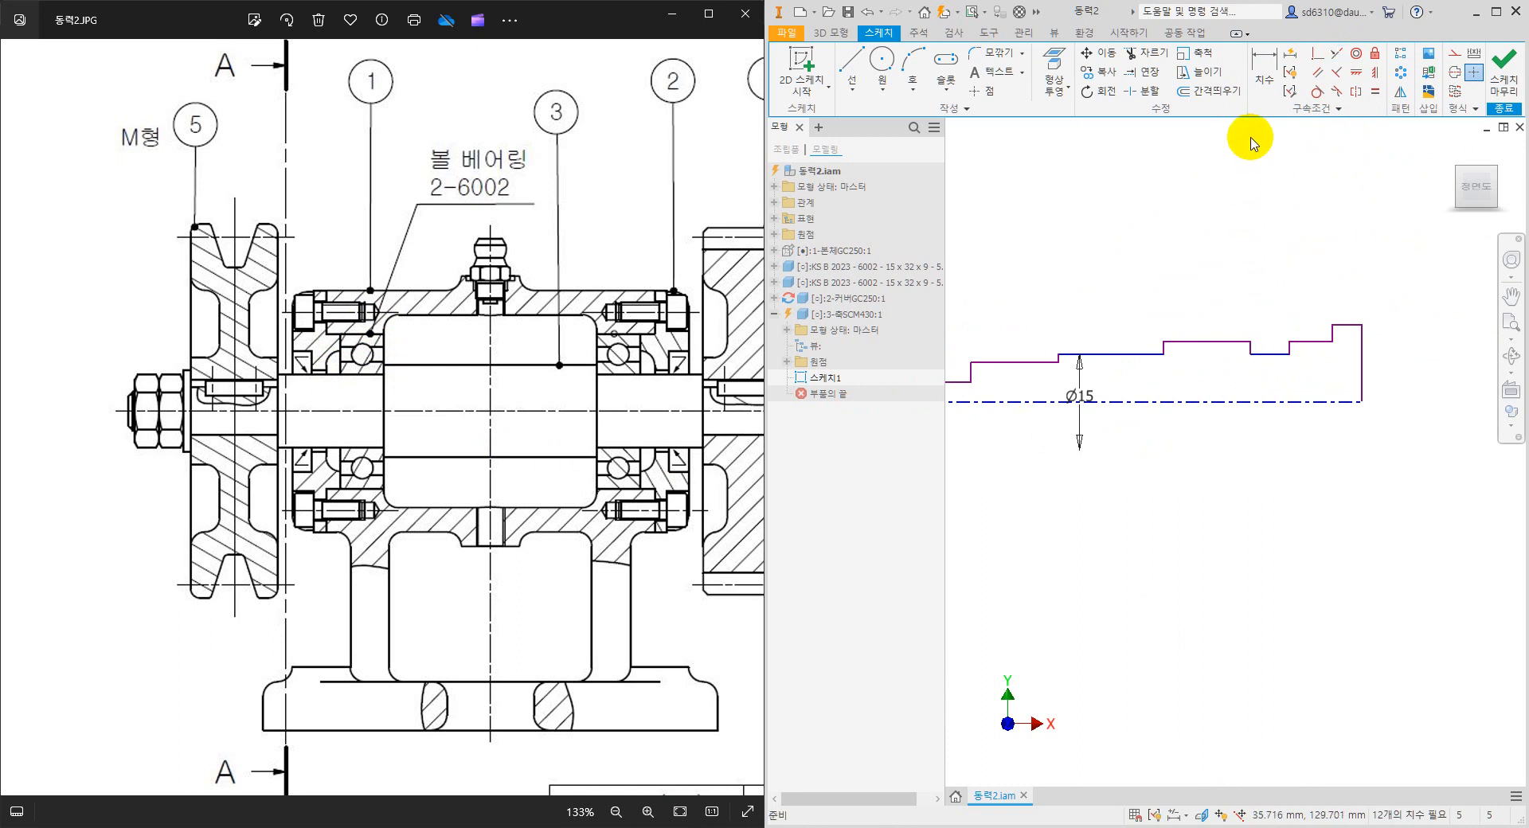
Dimension the horizontal lengths of the first three shaft steps, keeping each length as drawn.
middle_drag(1278, 205, 1373, 219)
click(1263, 70)
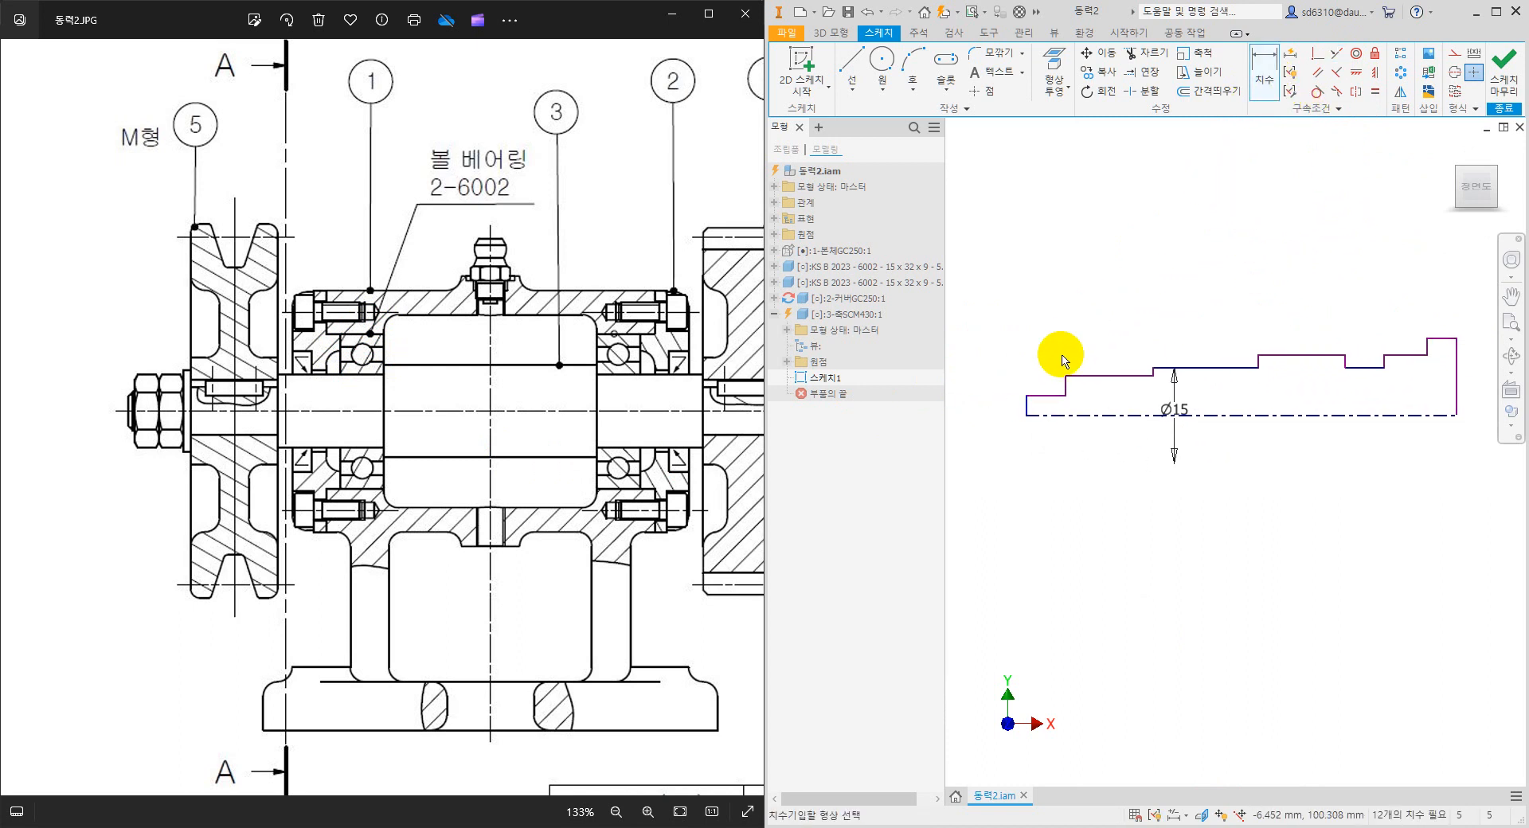
click(1037, 396)
click(1038, 350)
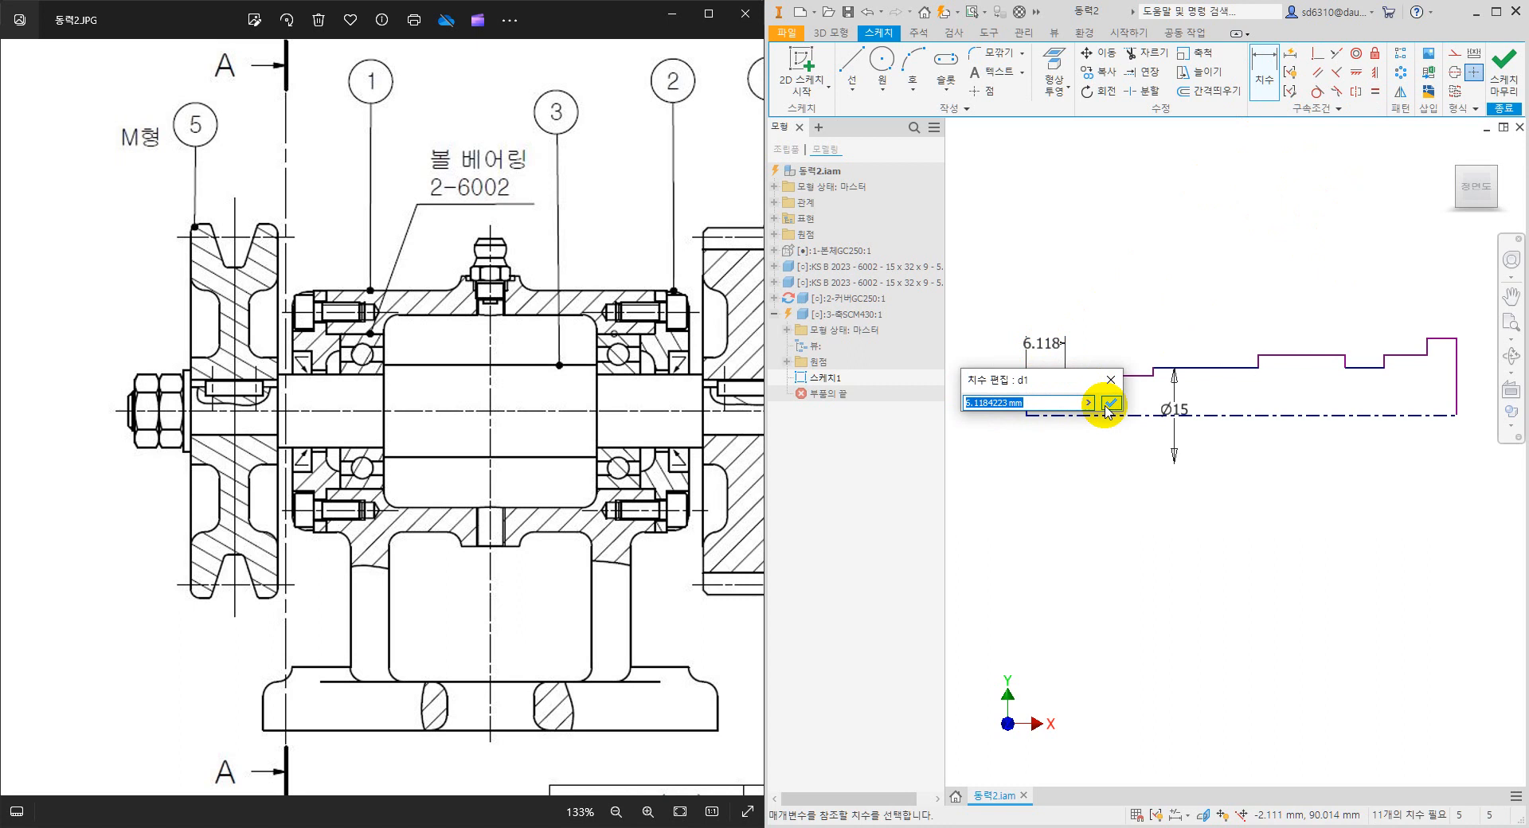
key(Return)
click(1110, 341)
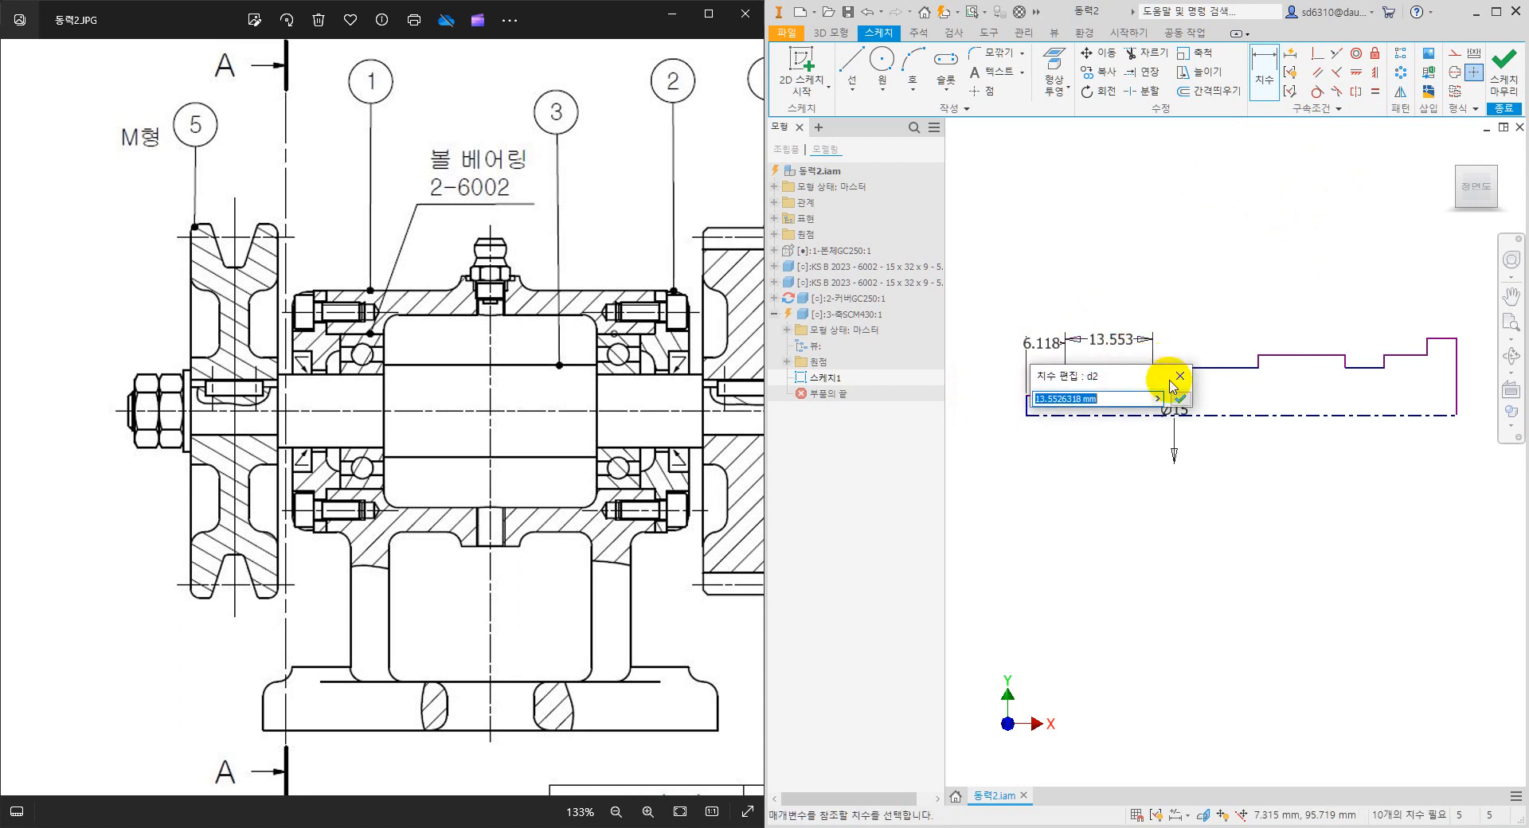
click(1180, 398)
click(1219, 368)
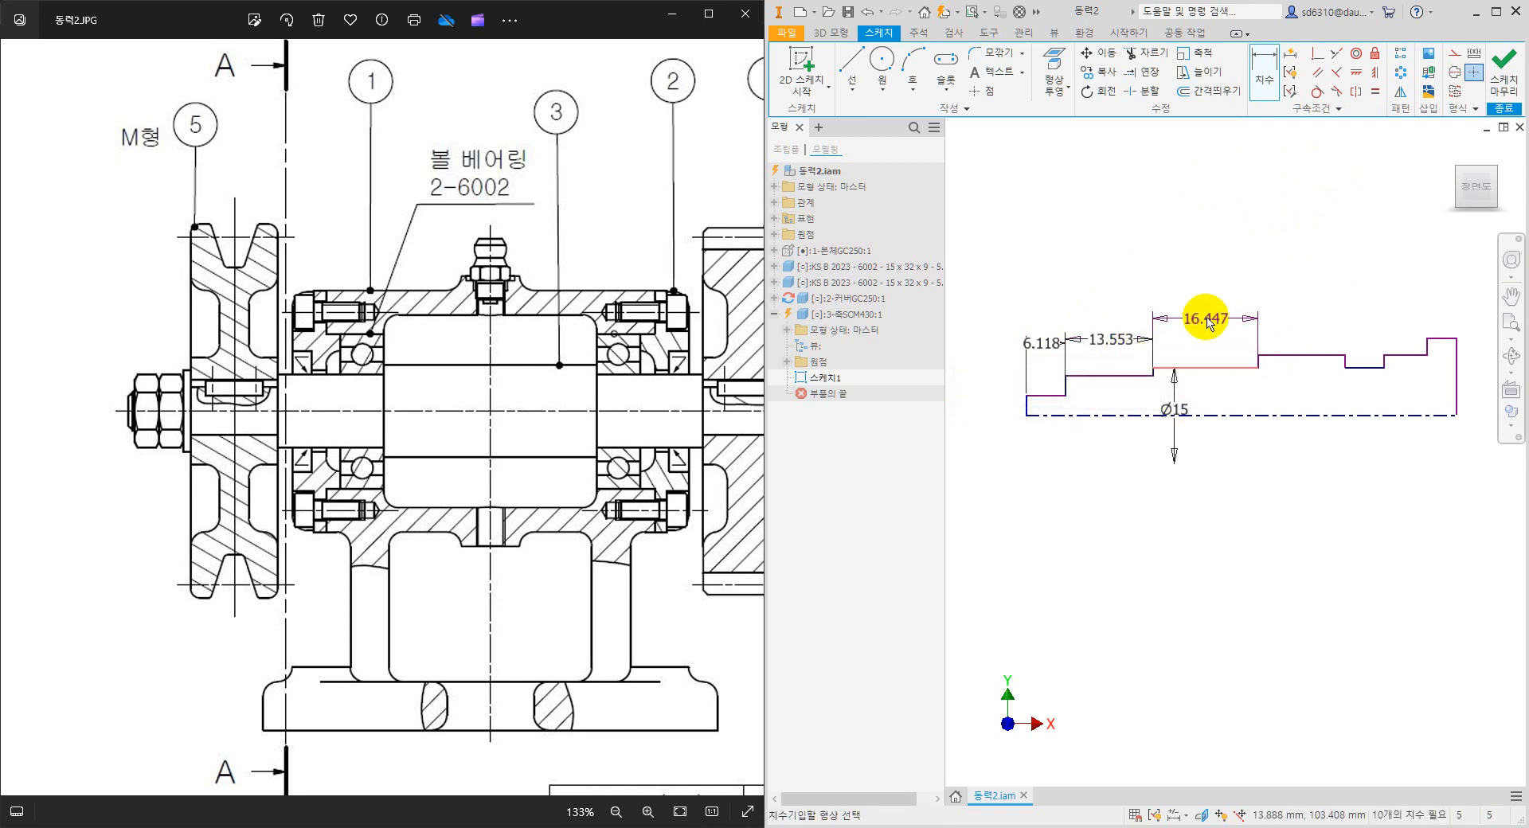
click(1246, 338)
key(Return)
click(1291, 364)
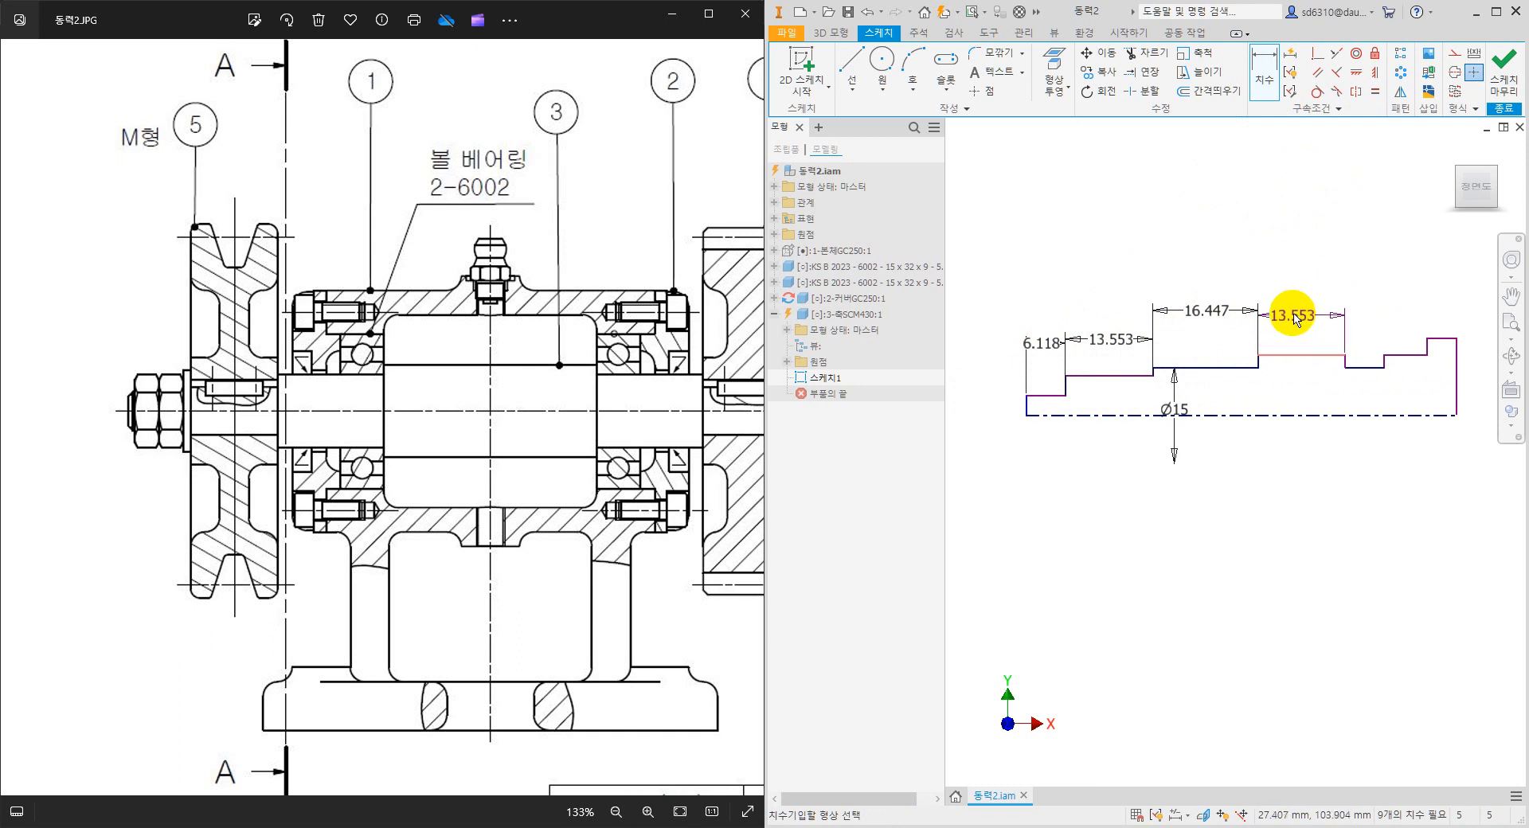
click(1296, 316)
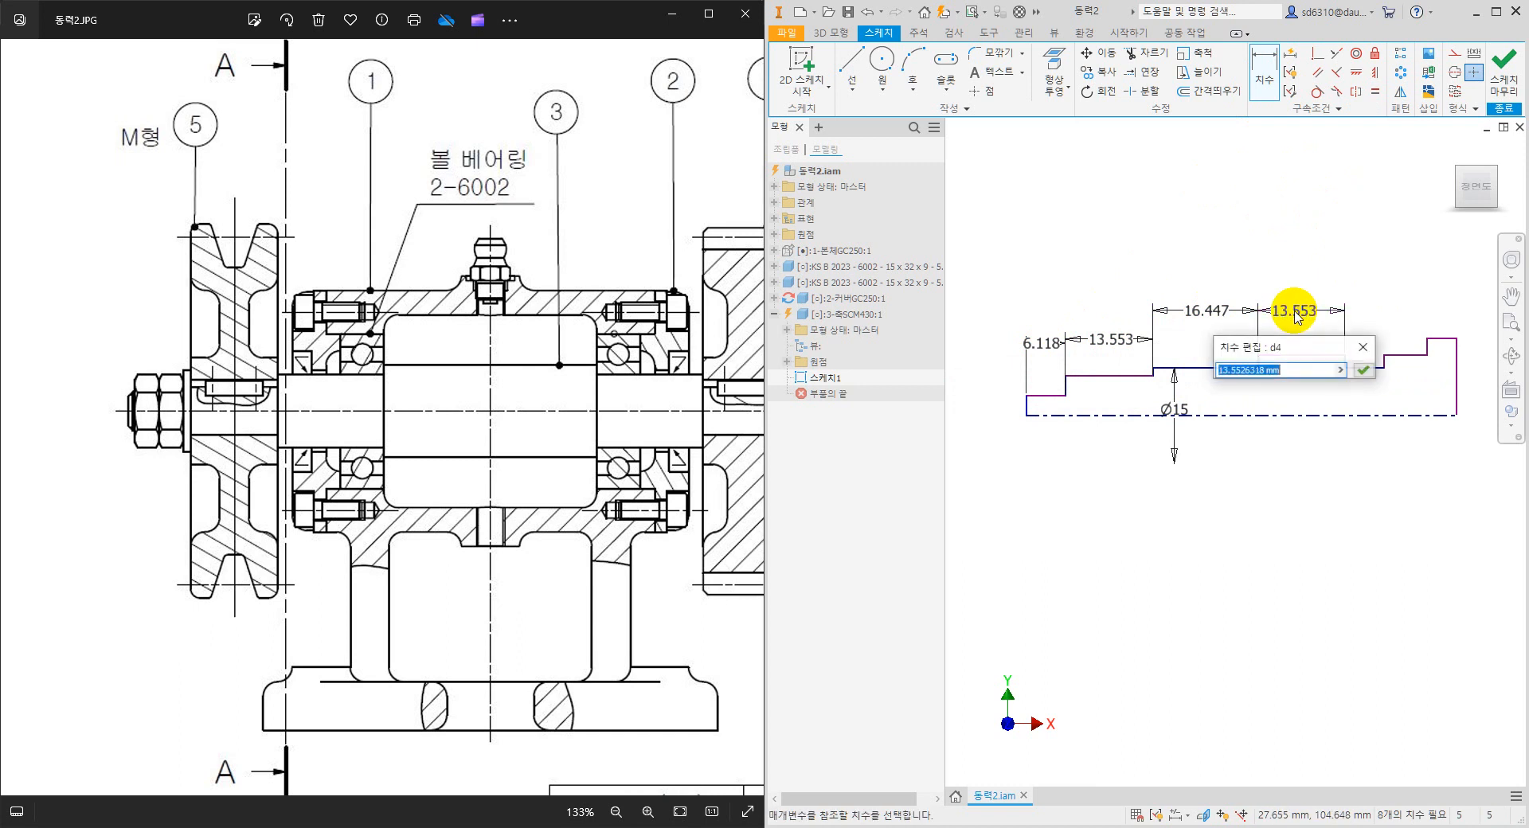
click(1368, 349)
key(Escape)
key(Delete)
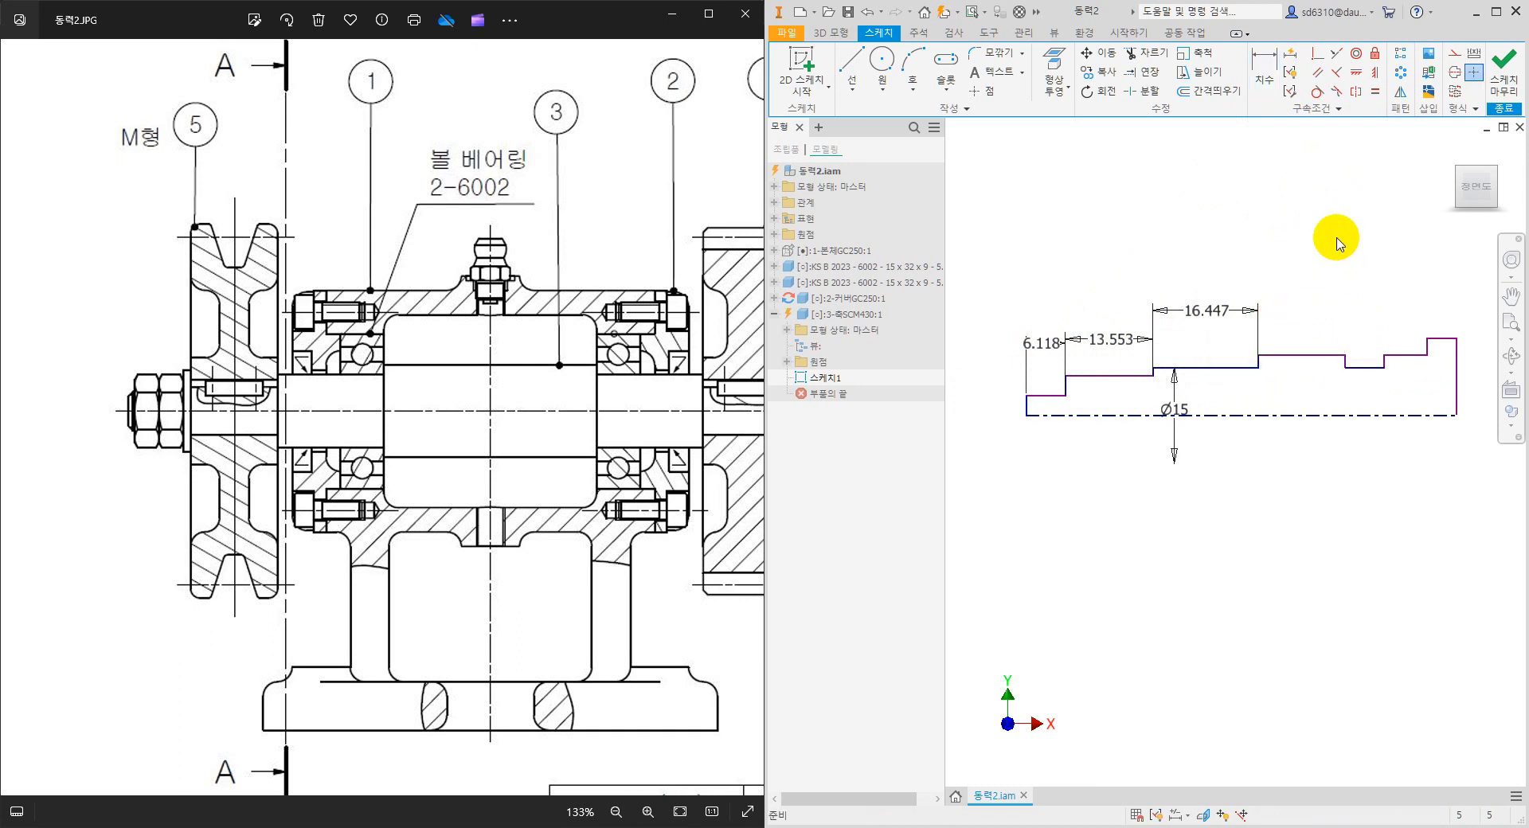
Add a horizontal length dimension above the fourth shaft step.
click(1265, 74)
click(1302, 356)
click(1306, 325)
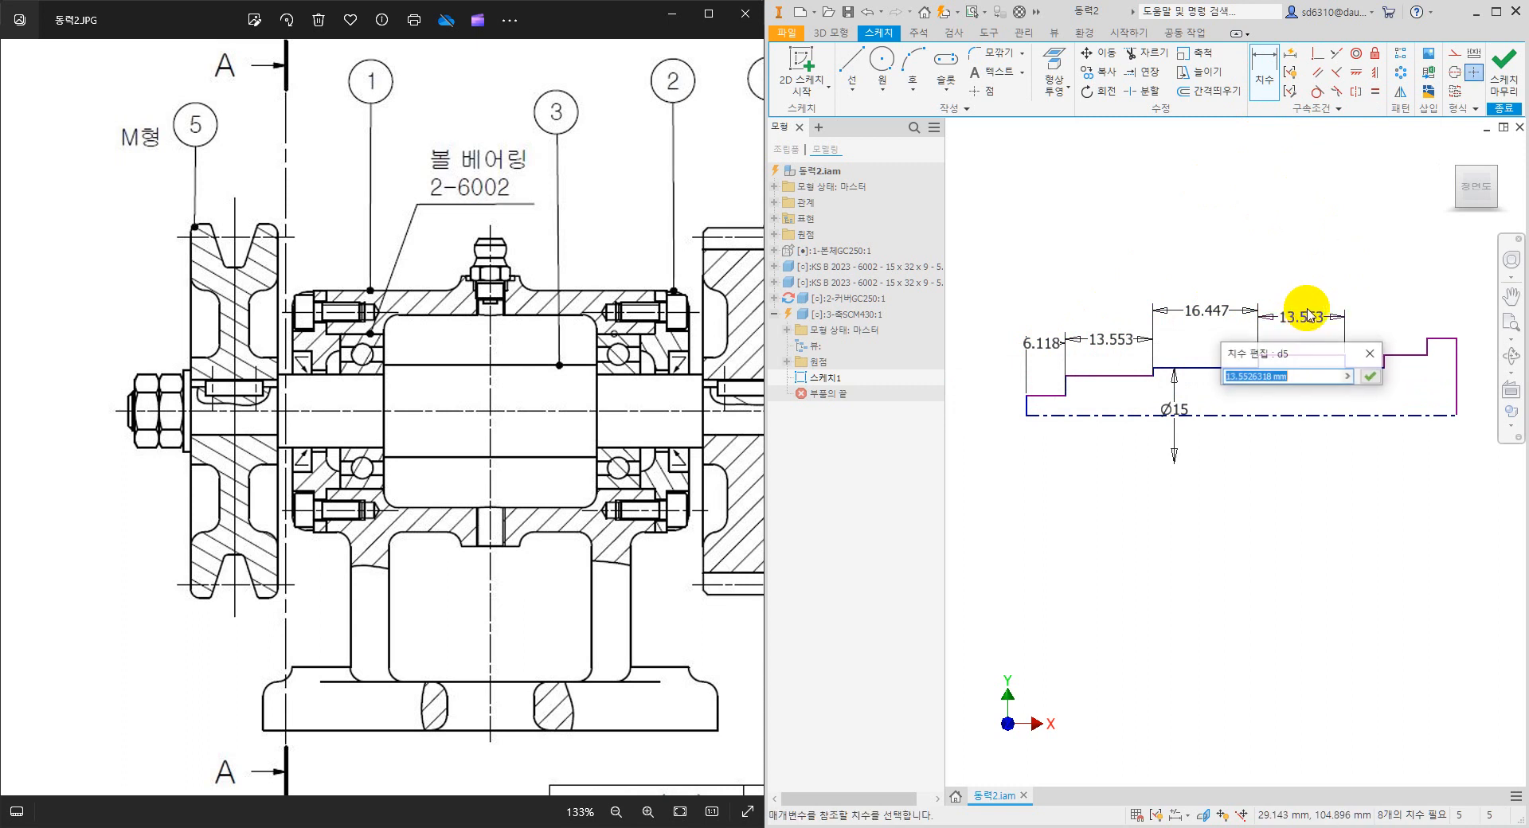
Try a 44 mm length for the fourth shaft step and undo the value change.
key(Return)
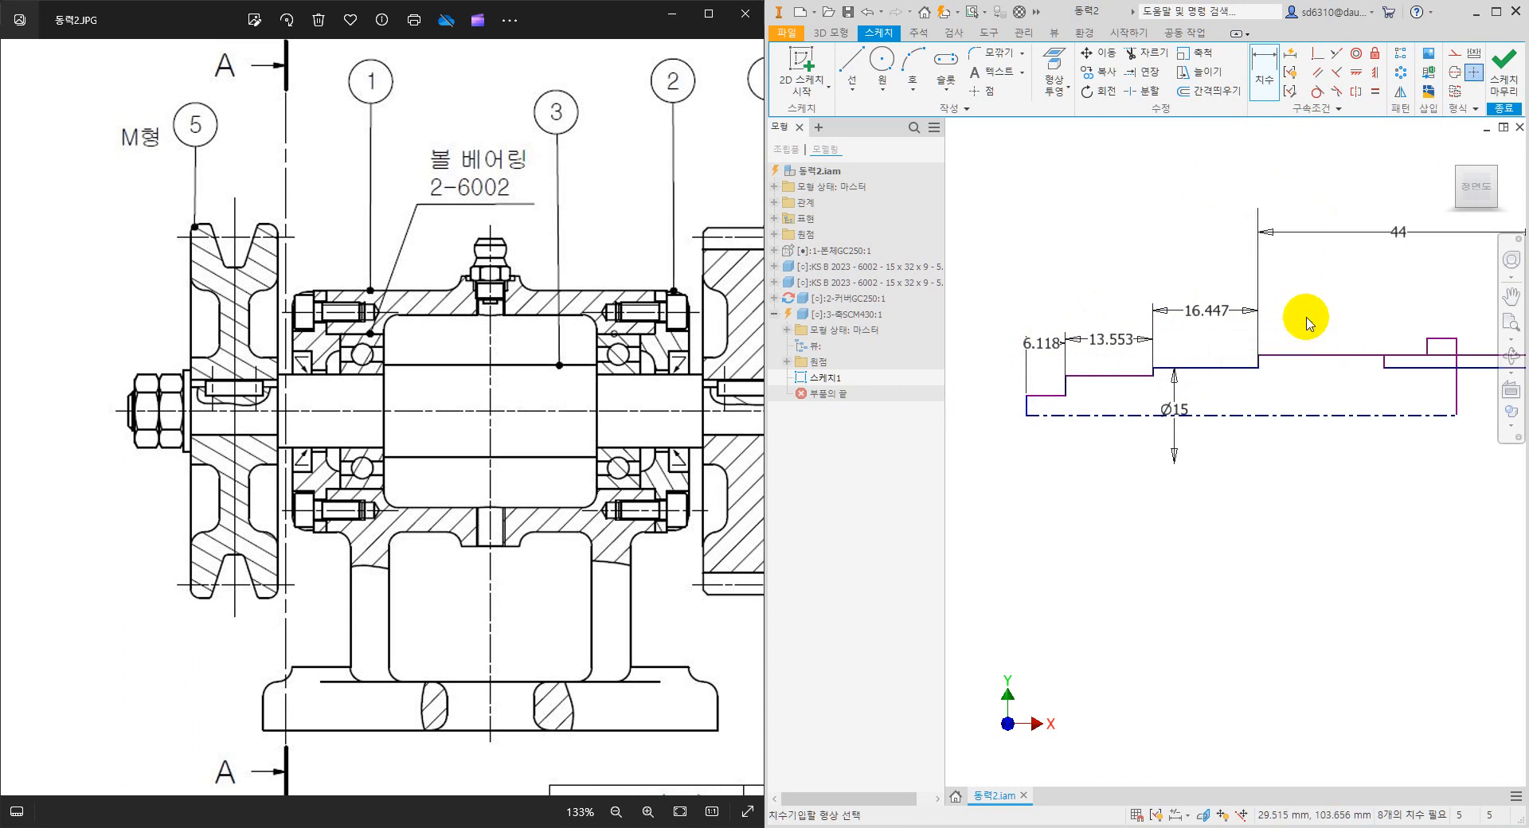
middle_drag(1392, 536, 1234, 570)
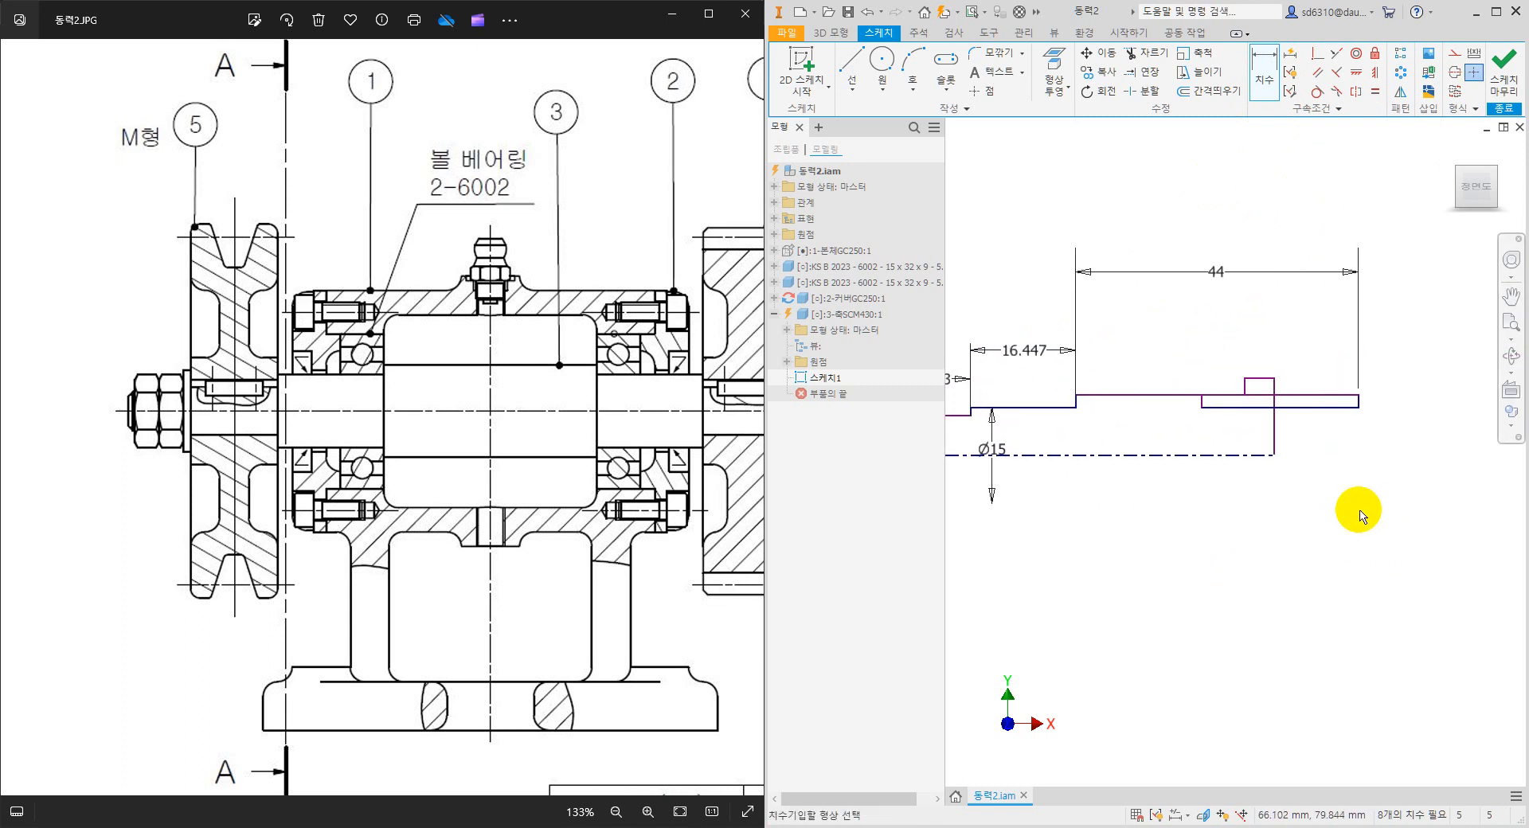
key(ctrl+z)
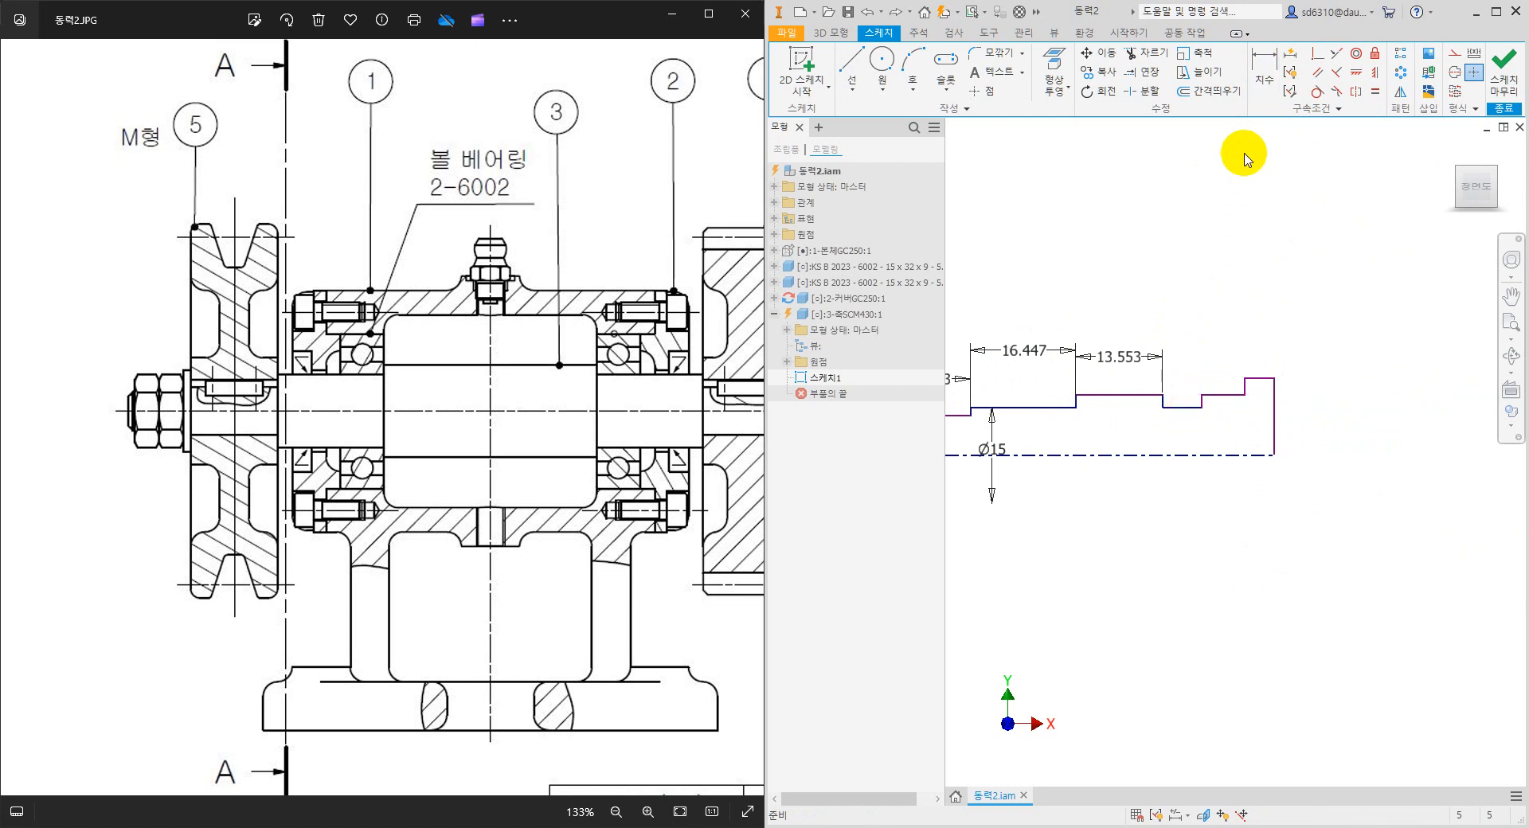
Dimension the horizontal lengths of the fifth, sixth and seventh shaft steps, keeping each length as drawn.
click(1263, 77)
click(1185, 414)
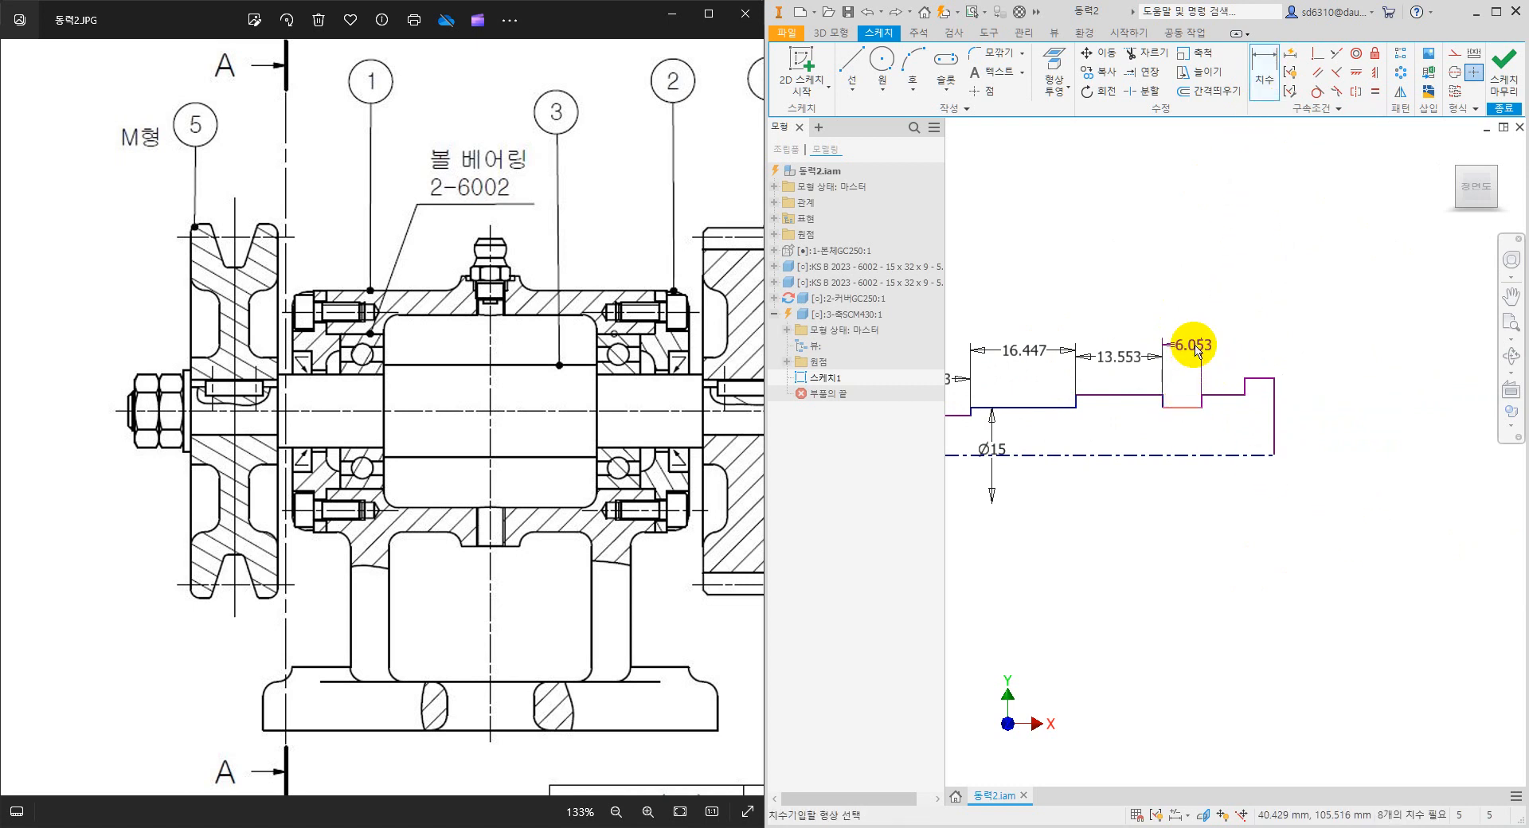
click(1204, 364)
click(1268, 399)
click(1231, 394)
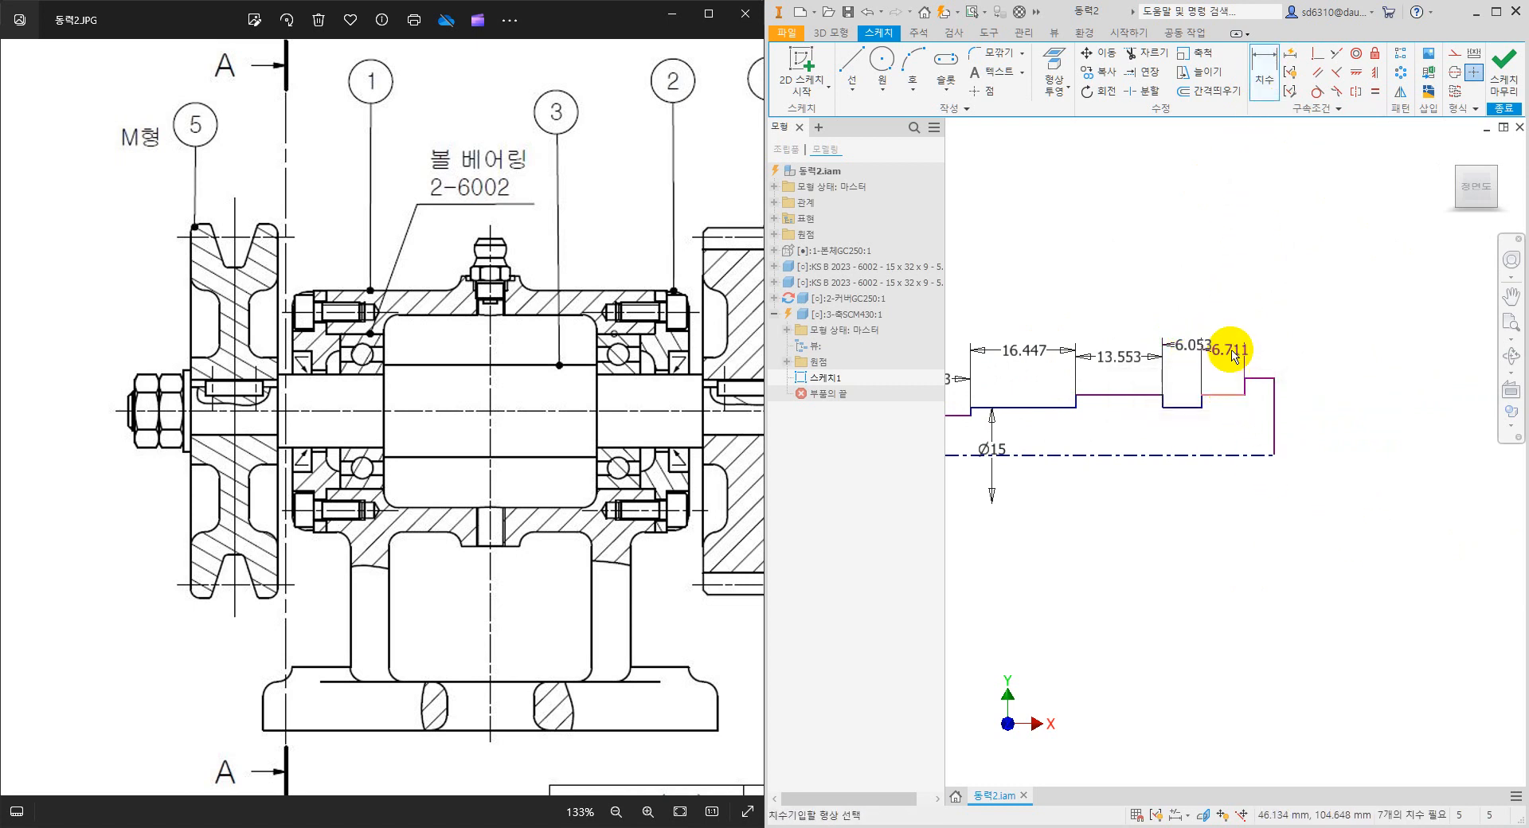
click(1269, 342)
click(1296, 408)
click(1260, 391)
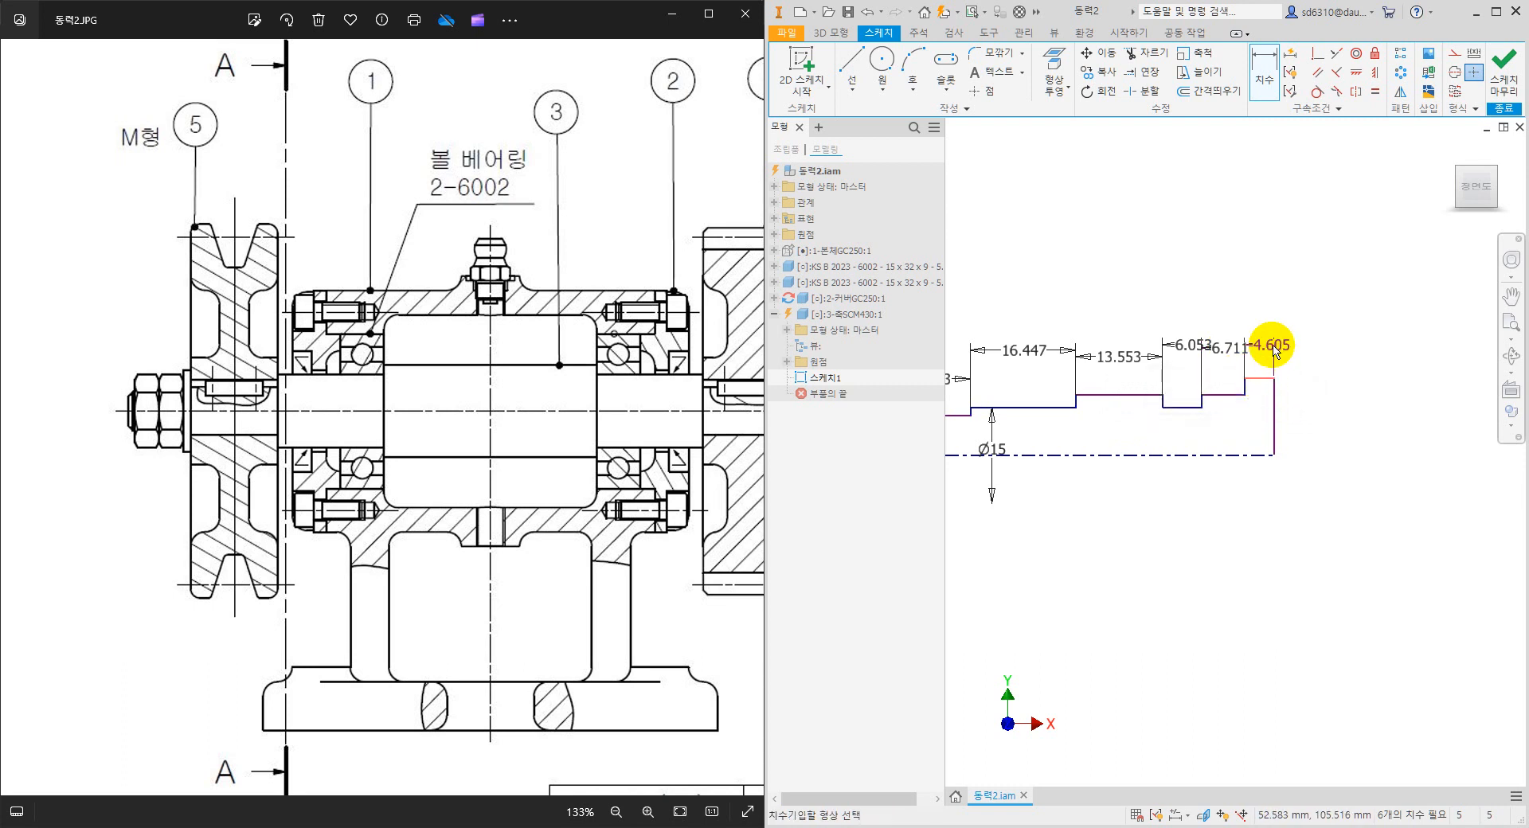
click(1274, 334)
click(1340, 406)
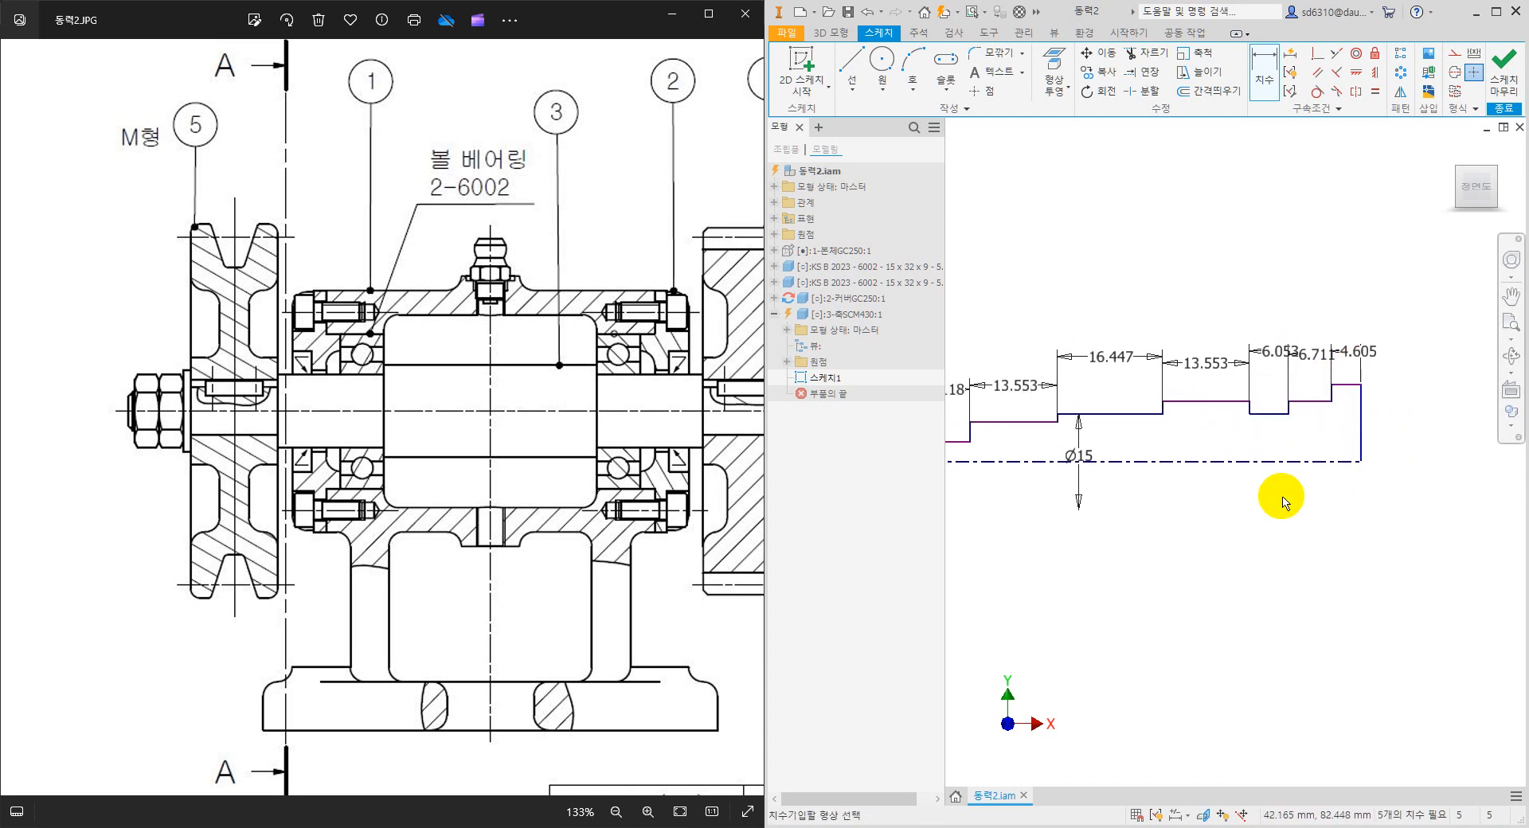
Set the length of the fourth shaft step to 44 mm.
double_click(1226, 358)
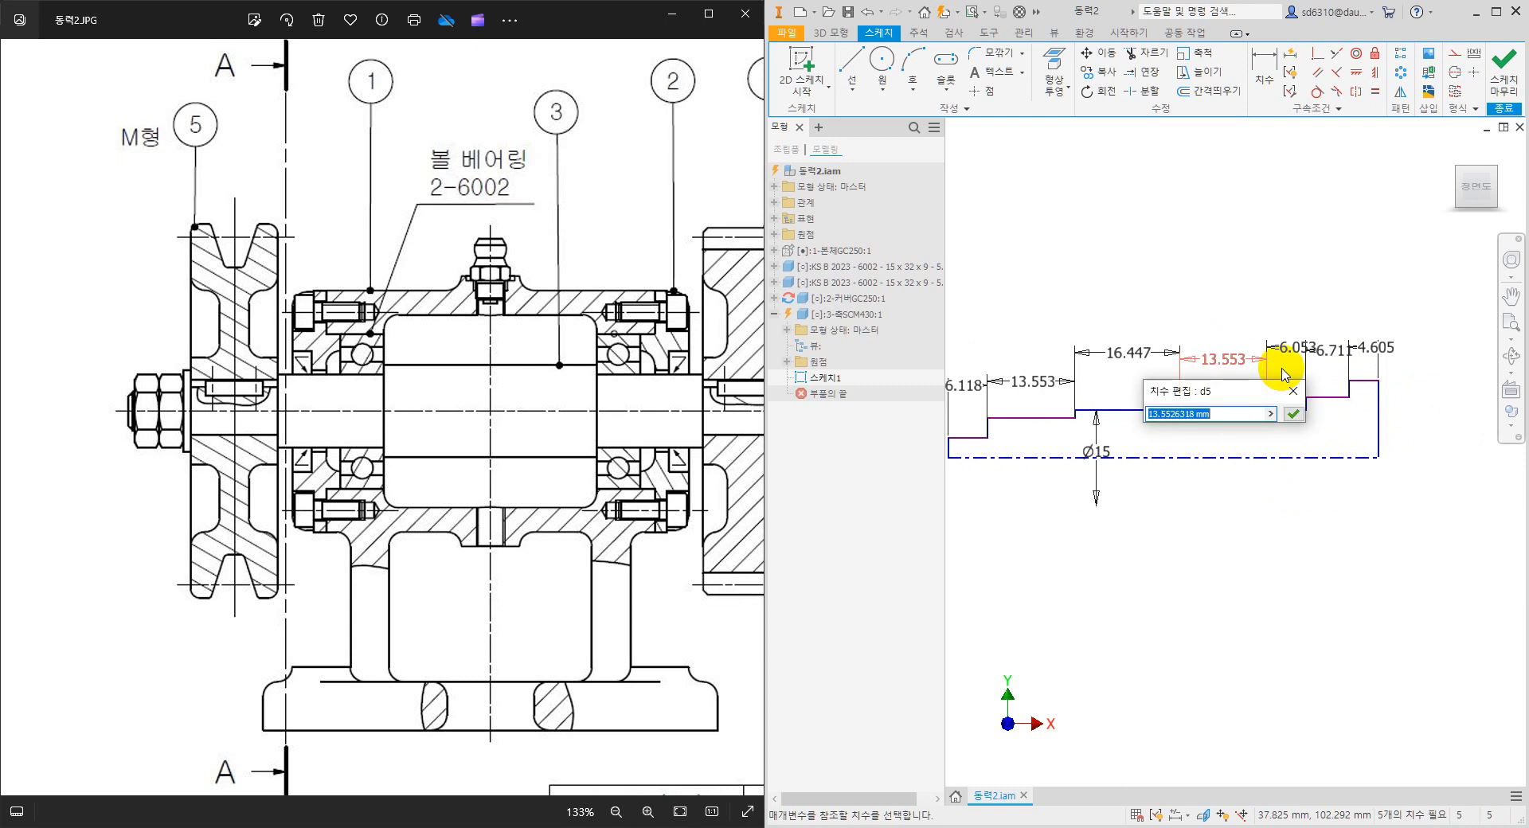
key(Return)
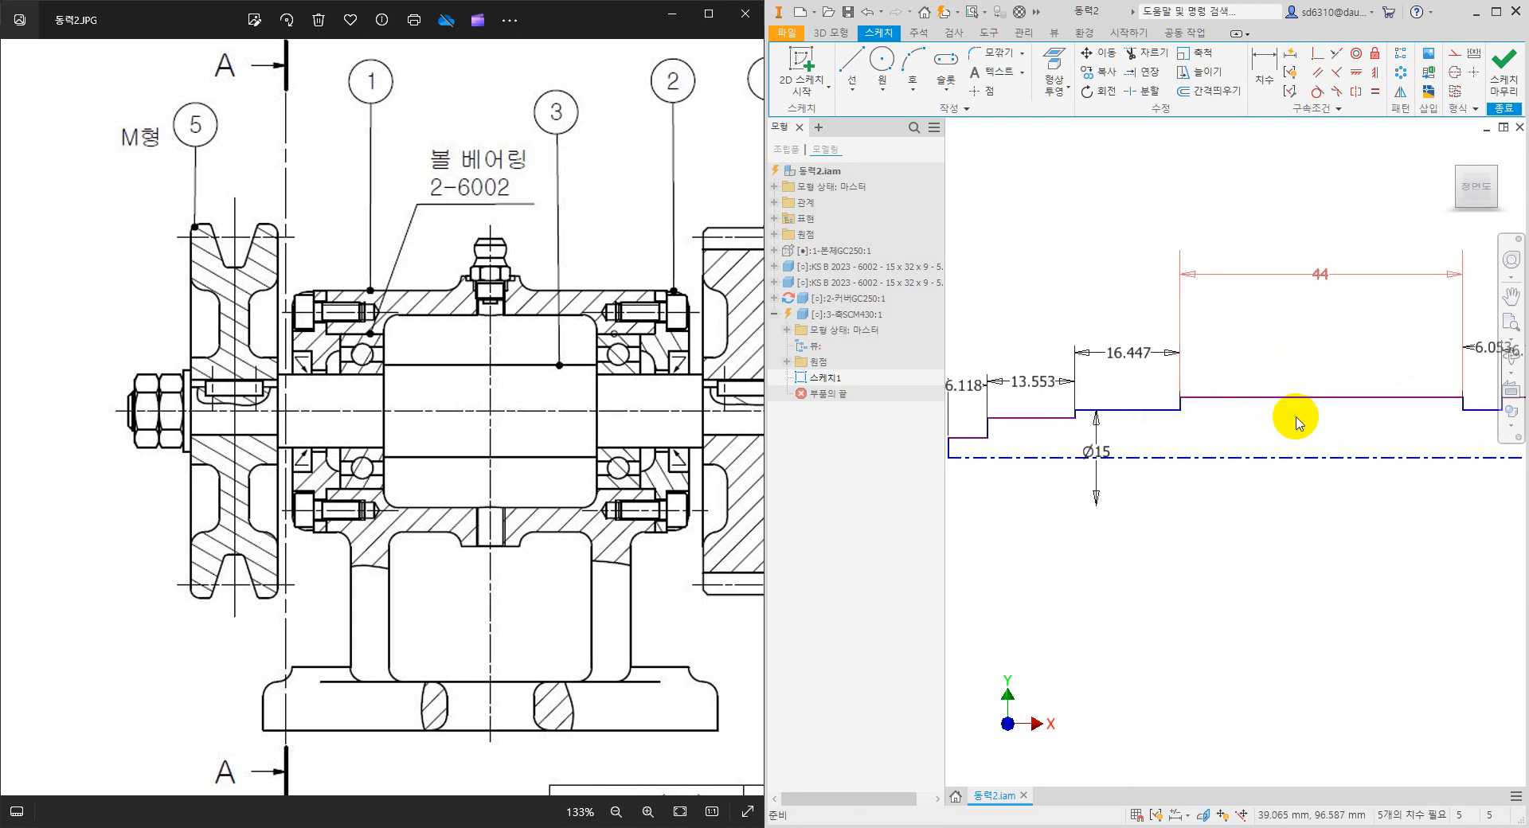
Dimension the diameter of the first shaft step from the centerline and set it to 8 mm.
middle_drag(1284, 499, 1277, 470)
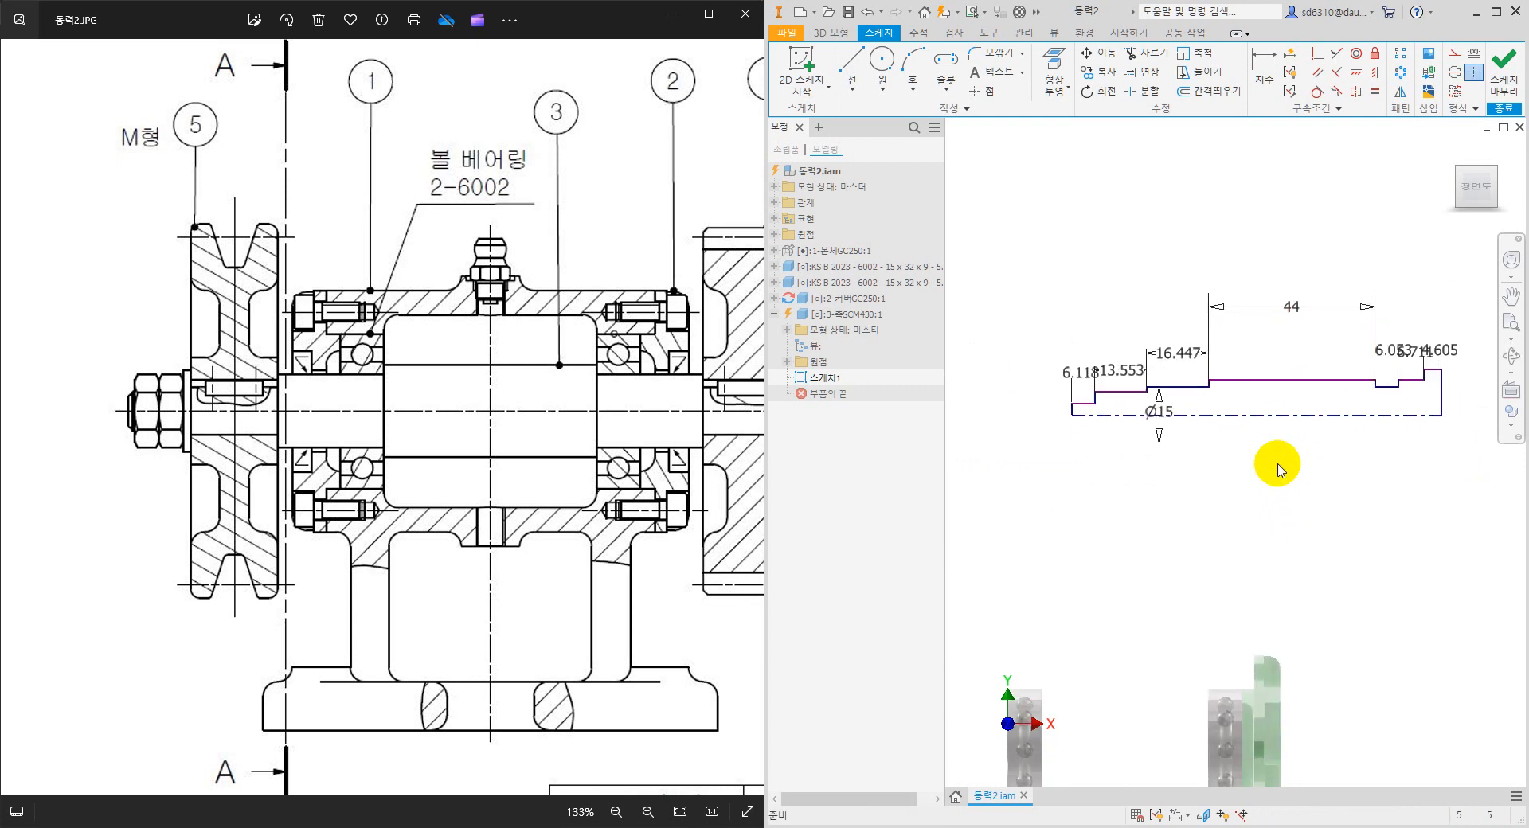
click(1266, 74)
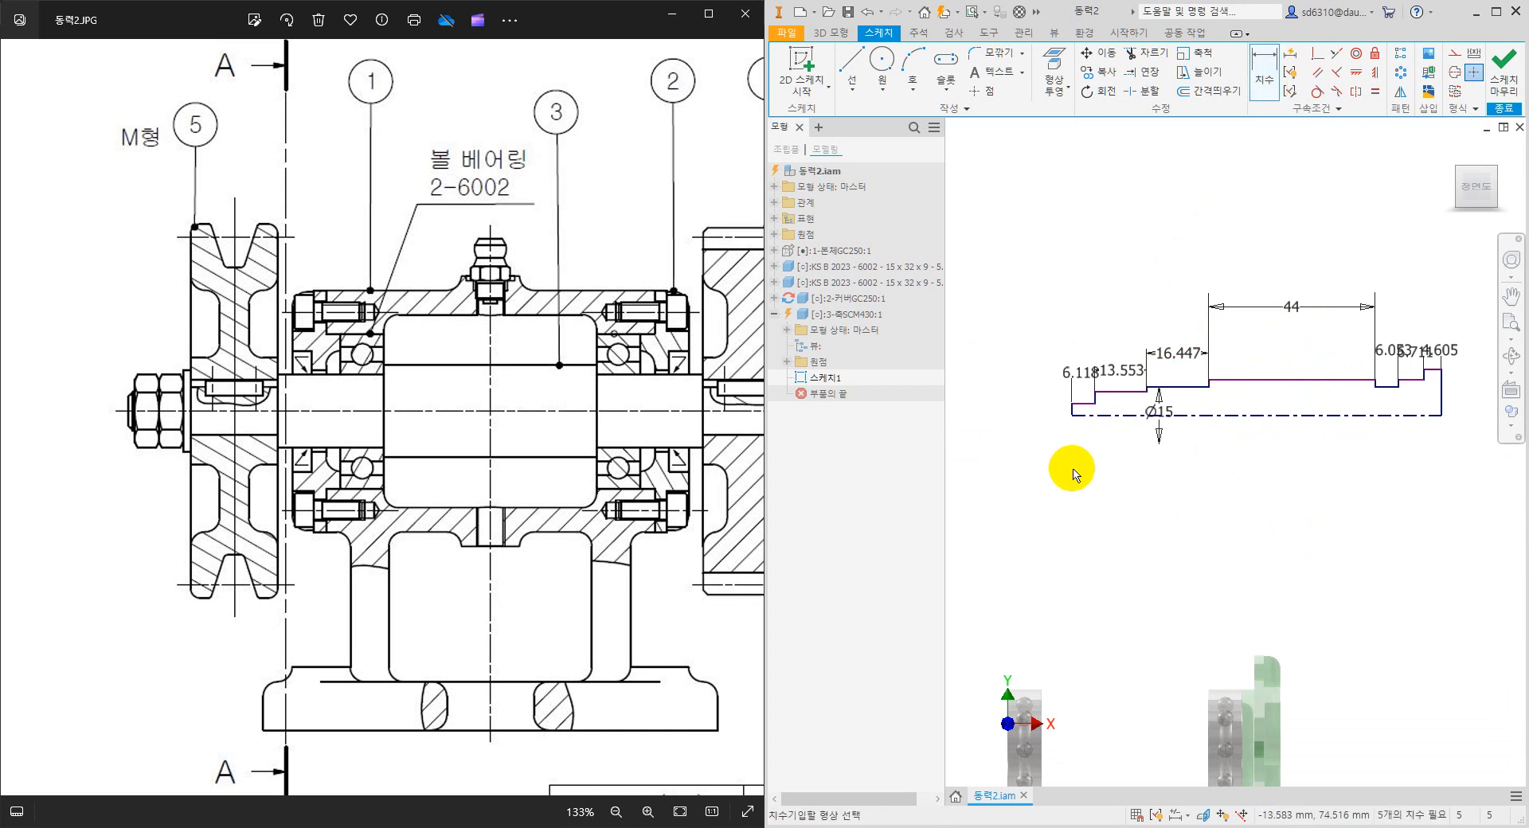
scroll(1083, 414, down, 3)
click(1077, 383)
click(1077, 407)
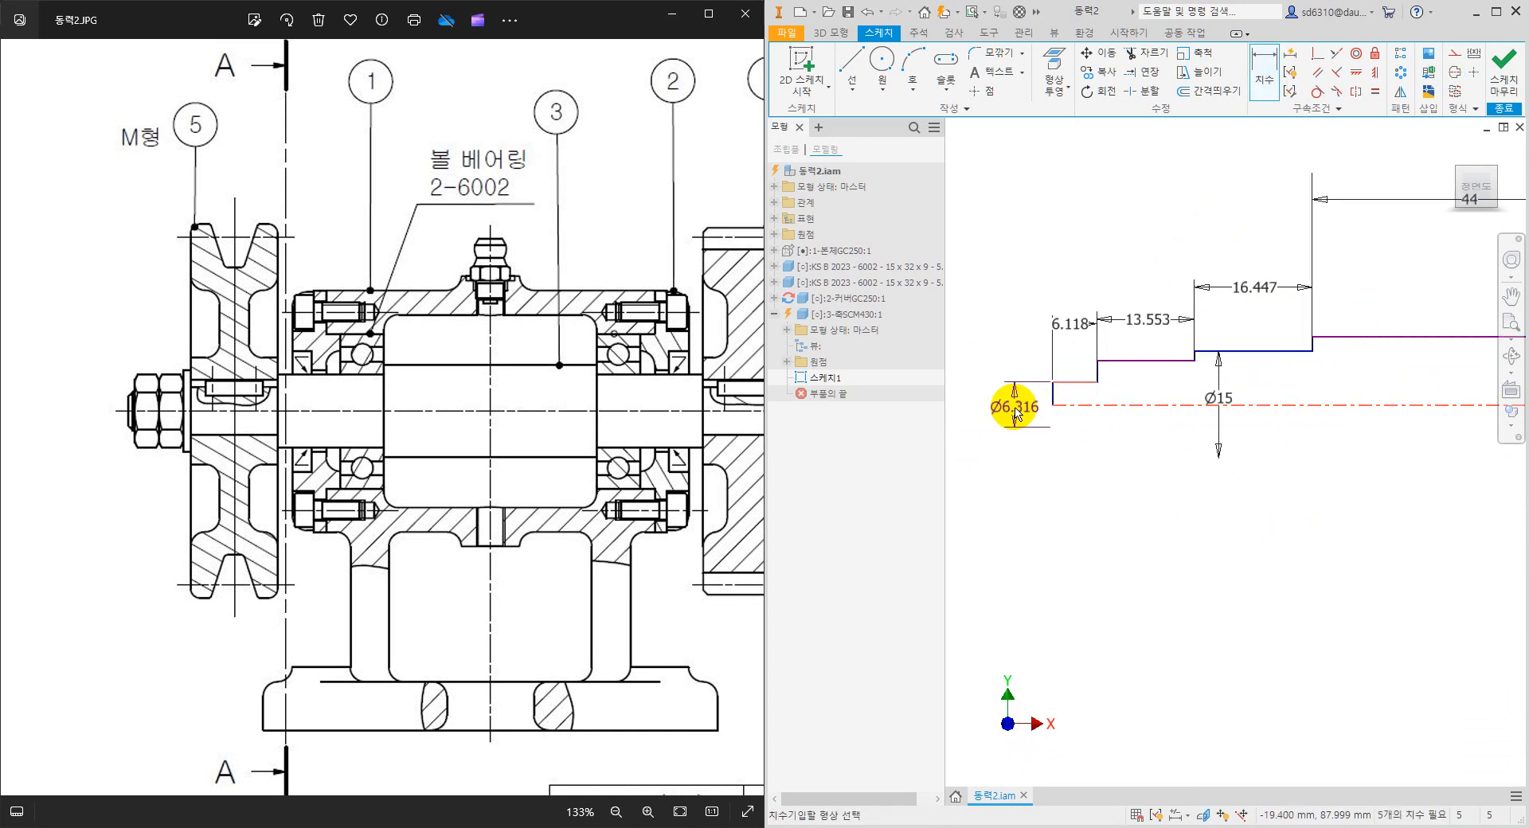
click(1011, 394)
key(Return)
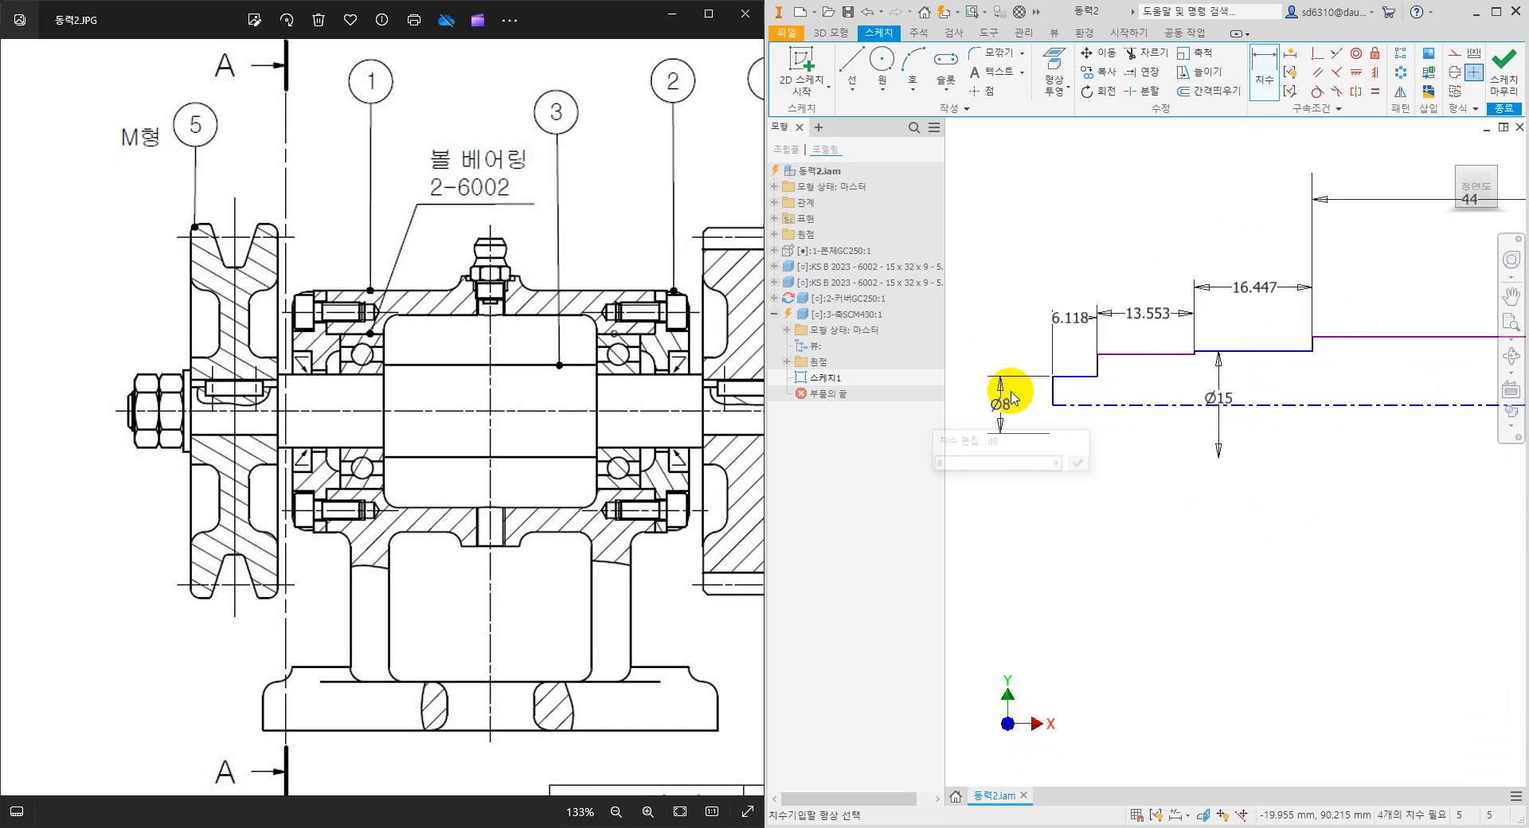
Dimension the diameter of the second shaft step from the centerline and set it to 10 mm.
click(1150, 362)
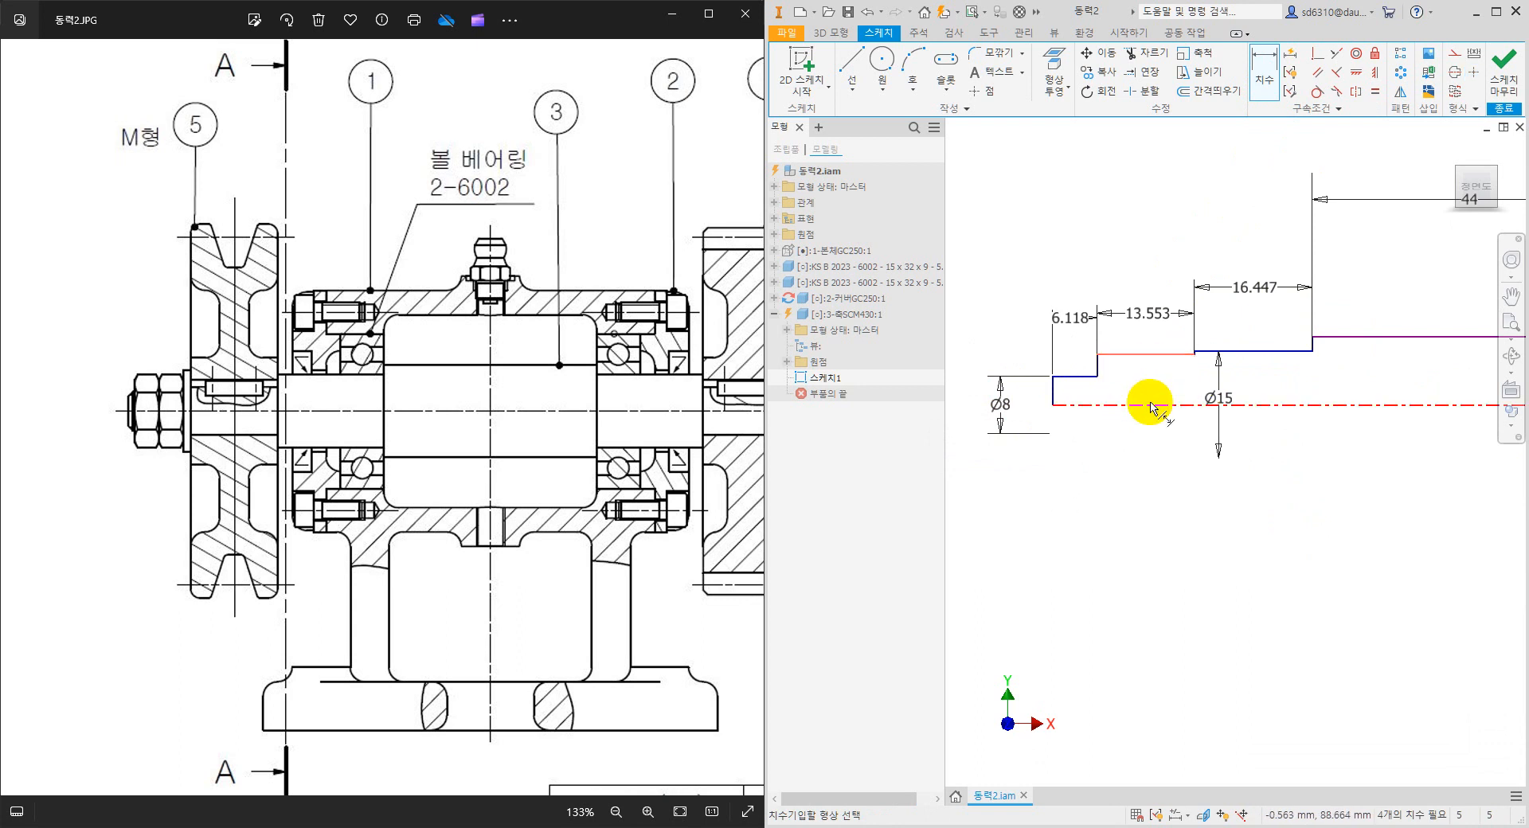
click(1147, 398)
text(10)
key(Return)
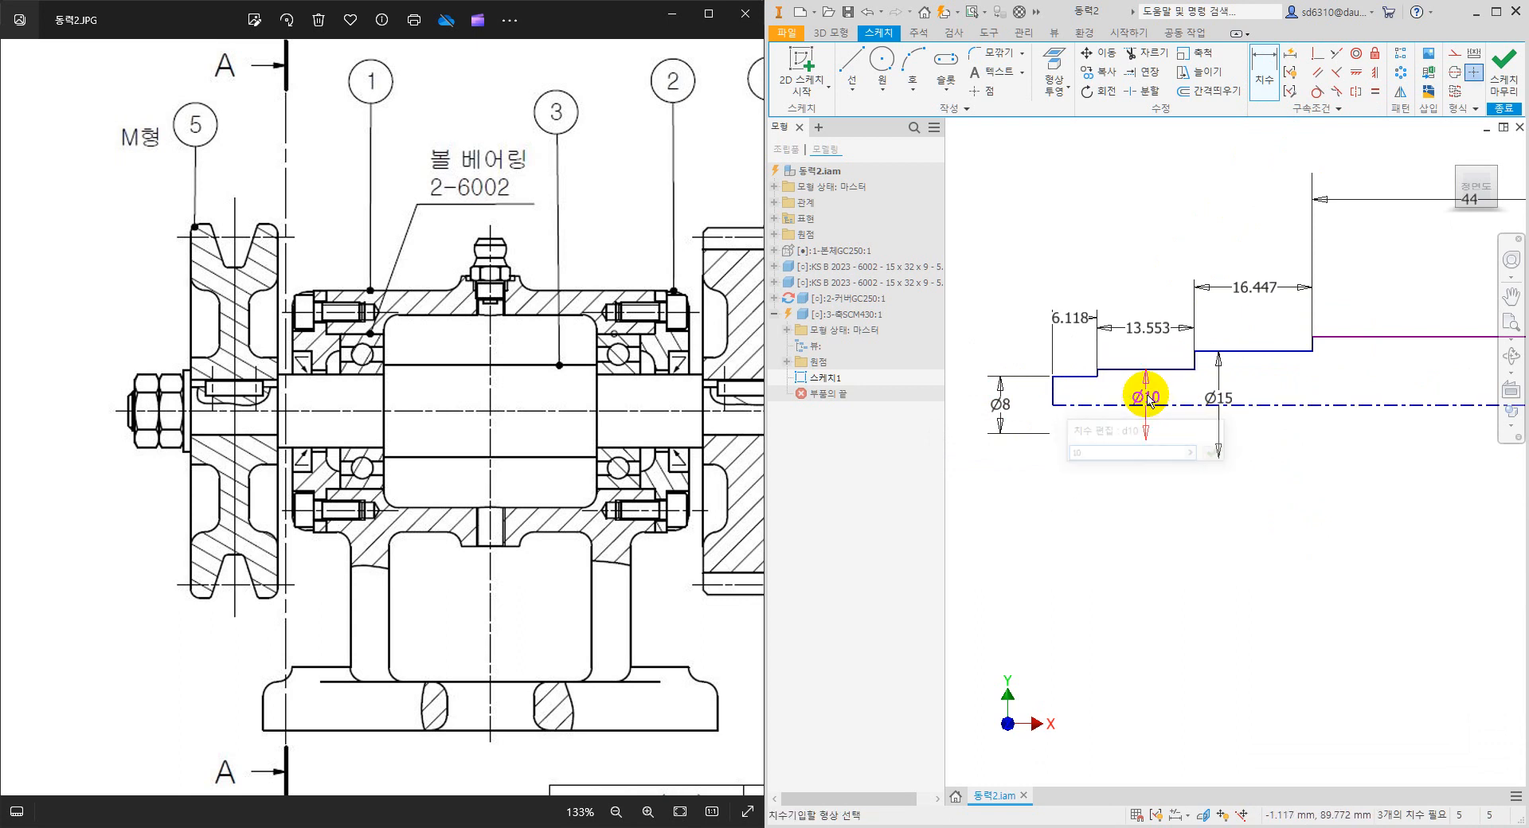
Make the horizontal edge of the seventh shaft step collinear with the edge of the 8 mm diameter first step.
scroll(1237, 455, down, 3)
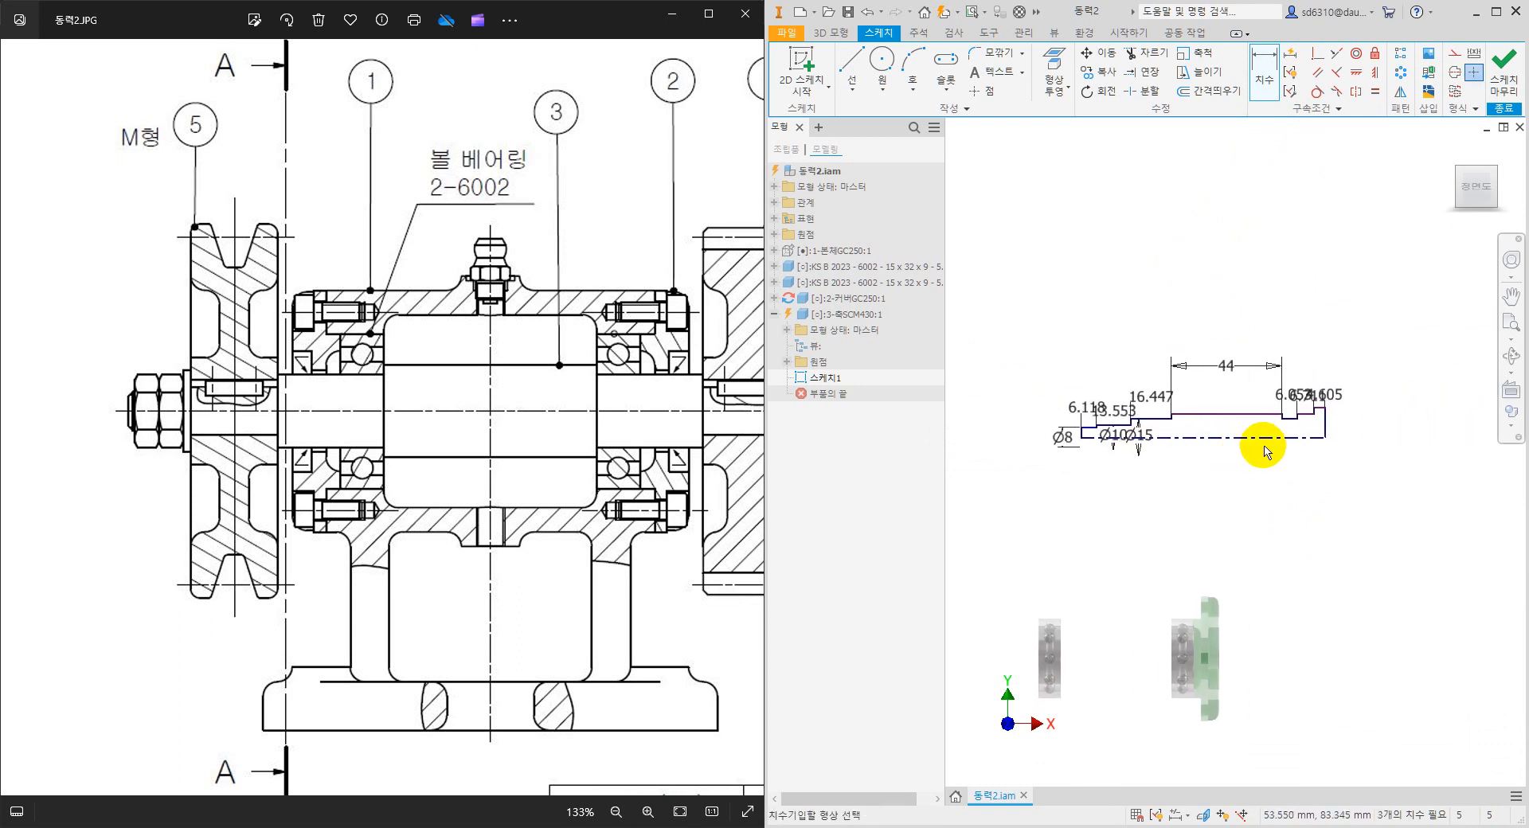
scroll(1357, 443, up, 3)
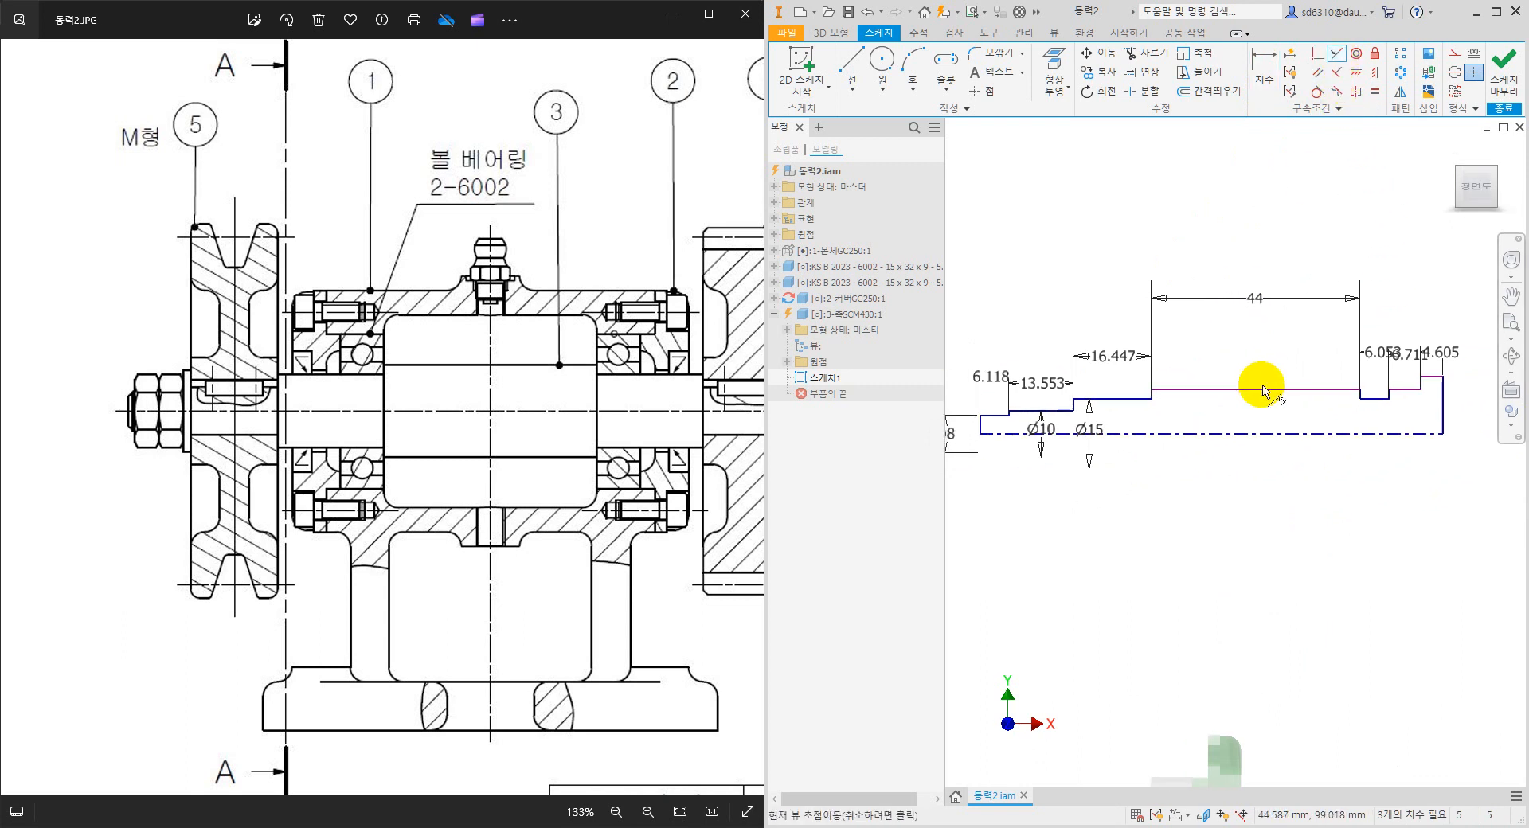
click(995, 415)
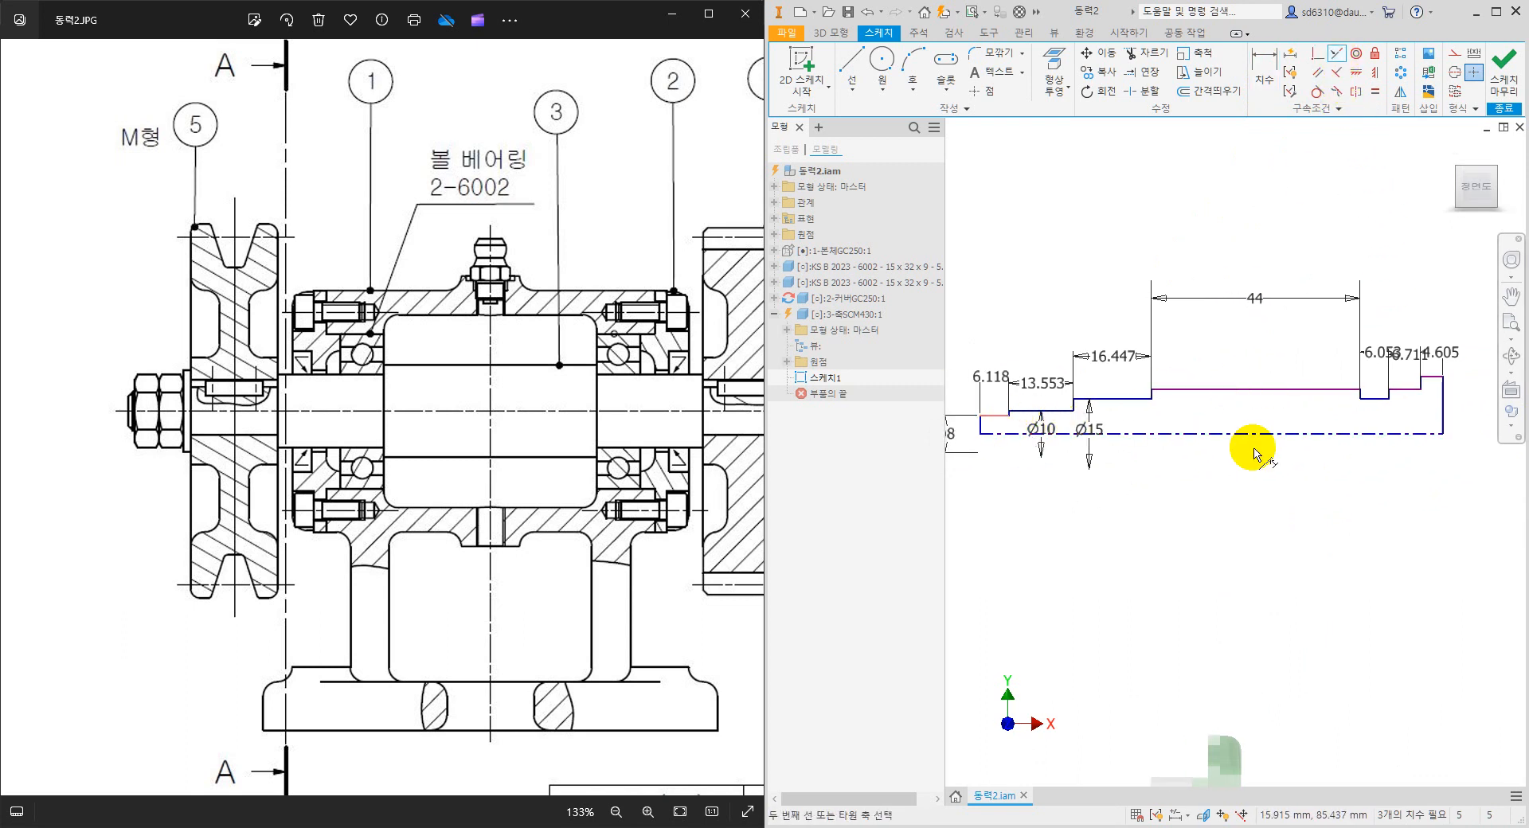
click(1433, 379)
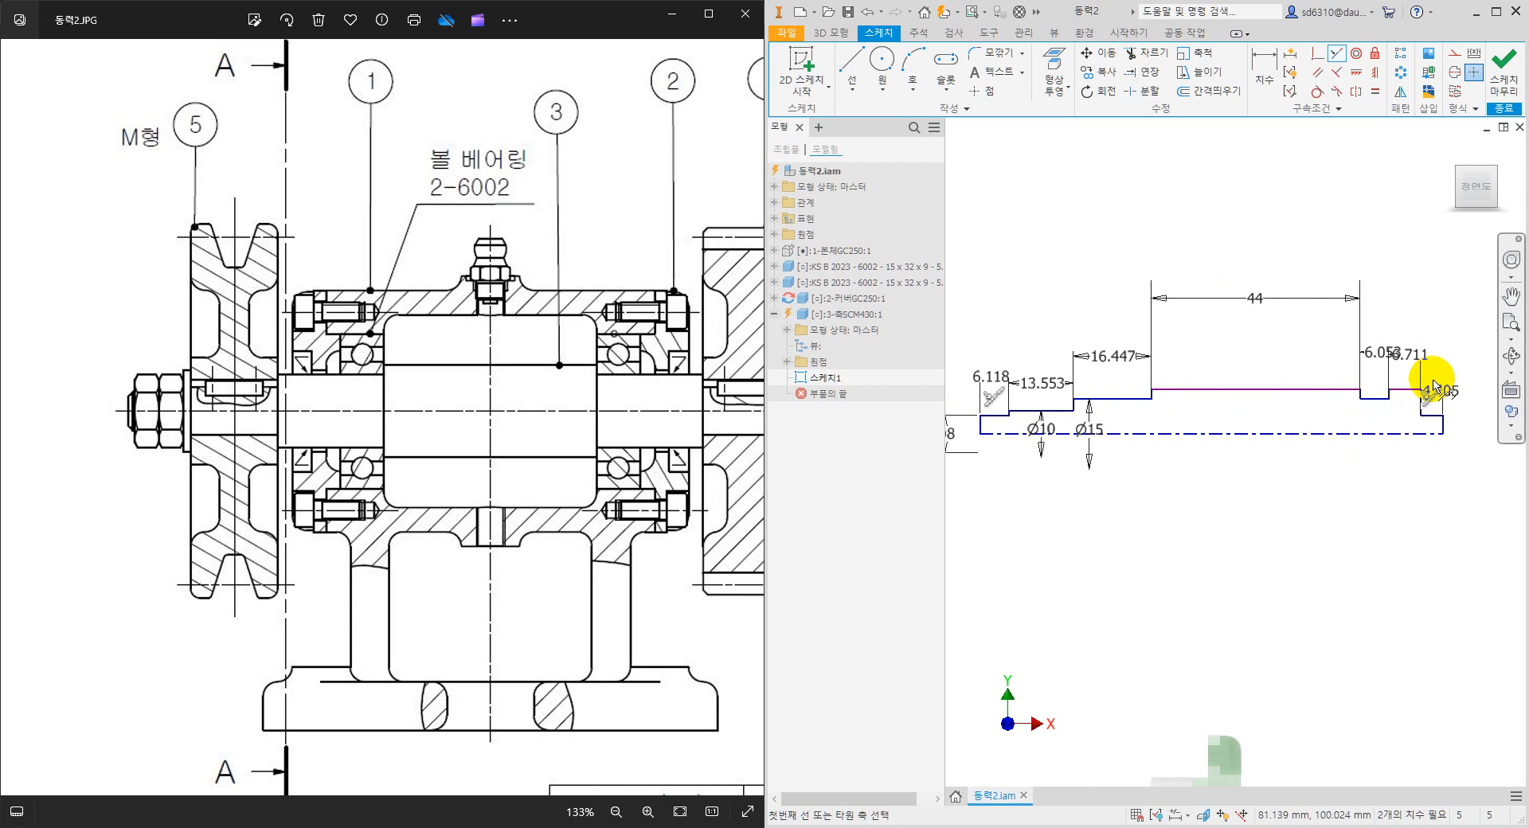
Make the horizontal edge of the sixth shaft step collinear with the edge of the 10 mm diameter second step.
click(1043, 410)
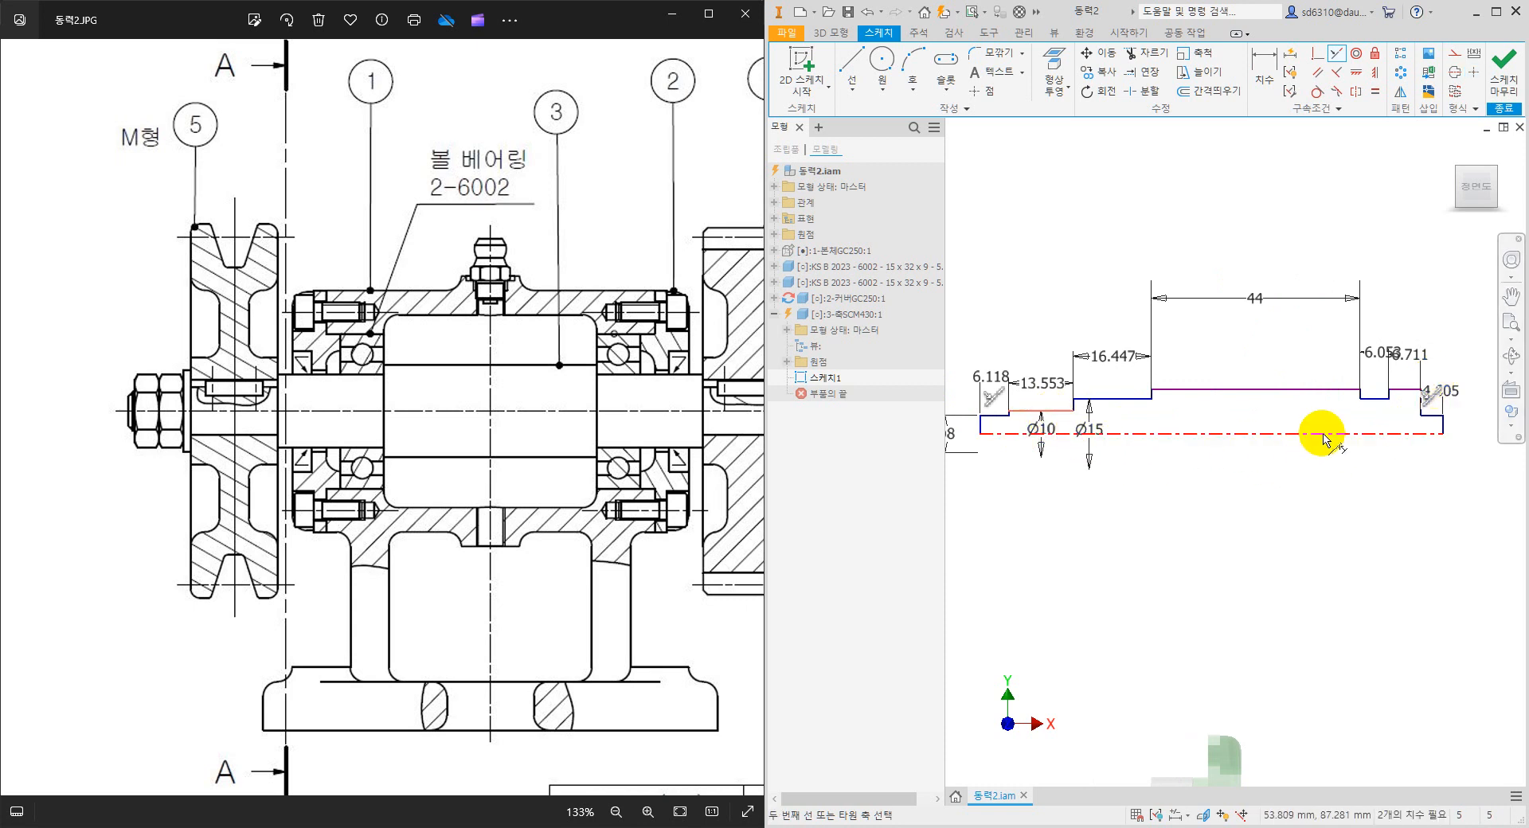
click(1406, 392)
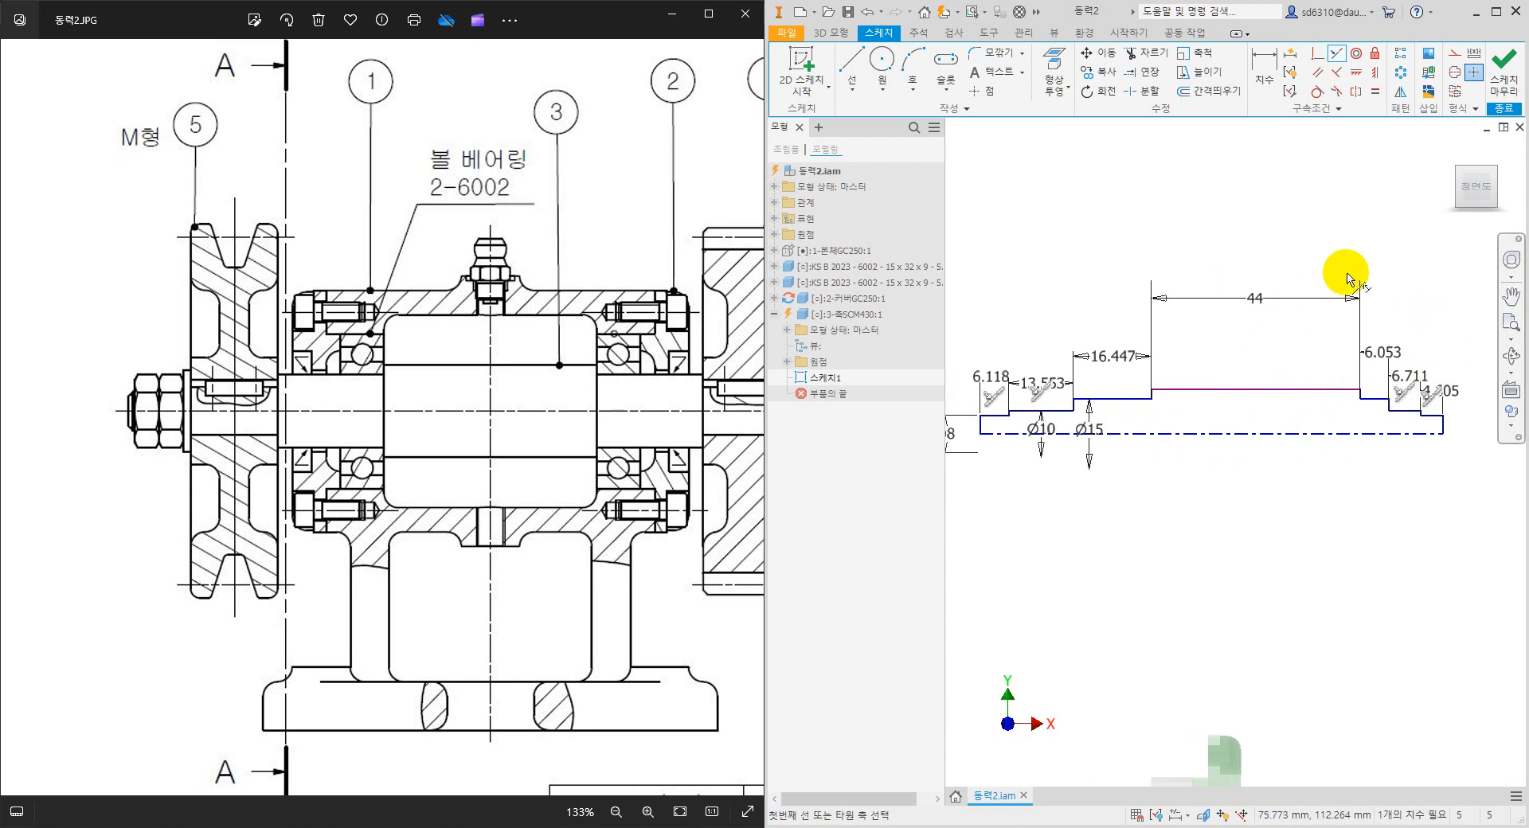
Dimension the diameter of the fourth, central shaft step from the centerline and set it to 19 mm.
click(1263, 70)
click(1223, 391)
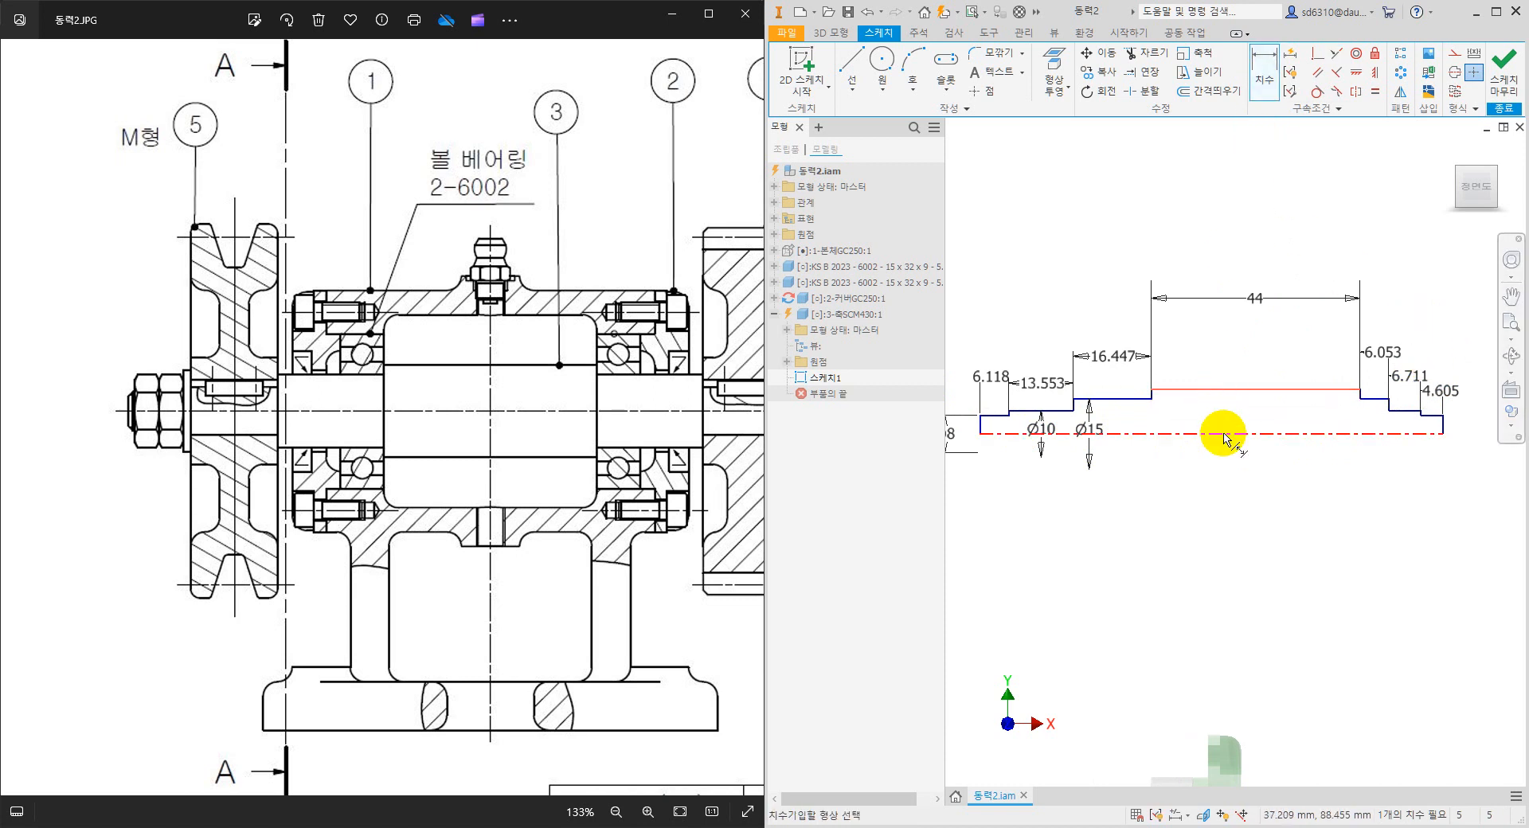
click(1222, 434)
click(1223, 430)
text(19)
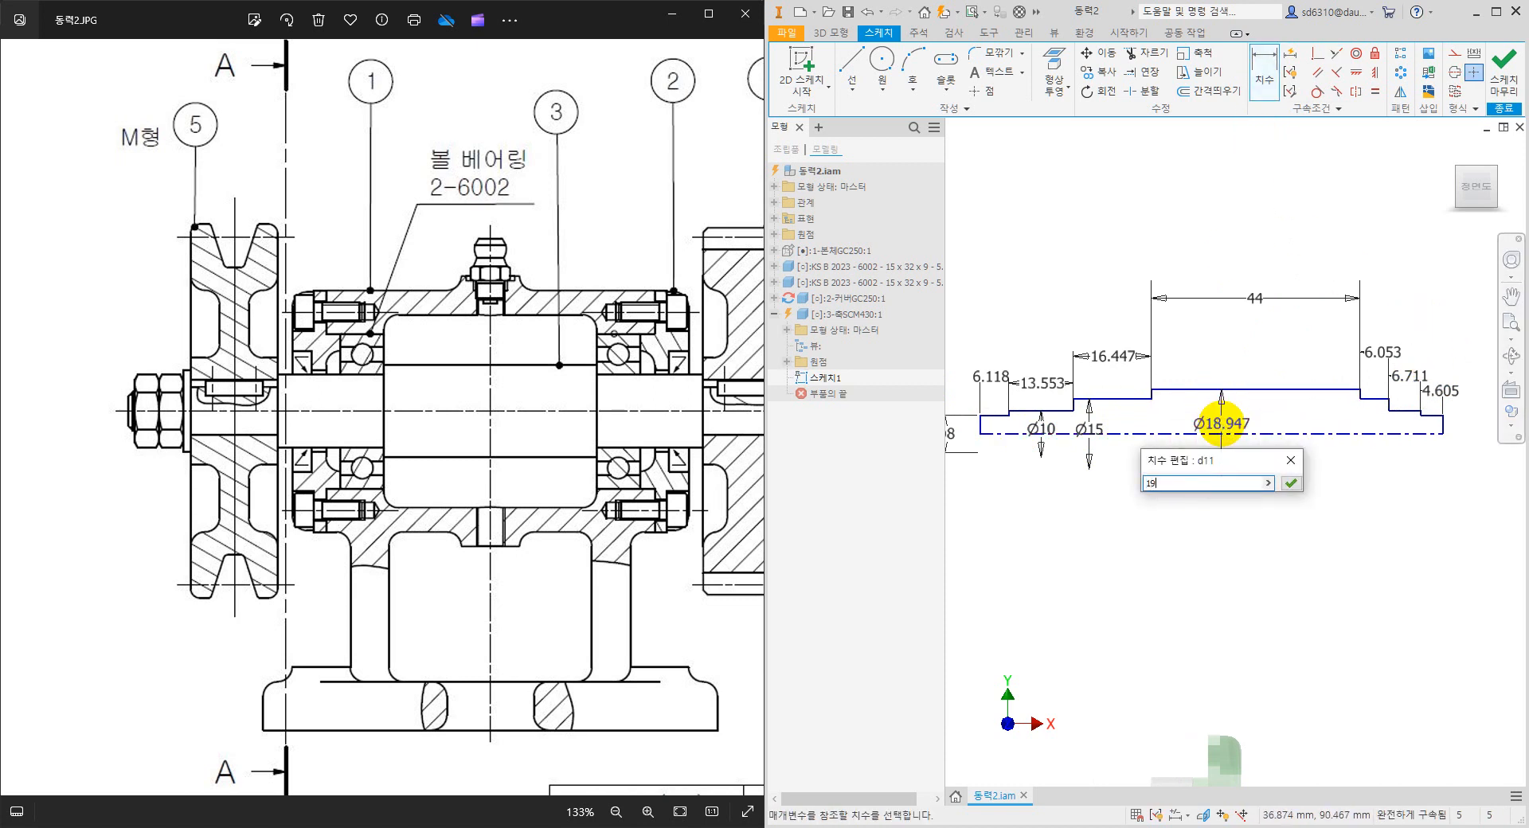
key(Return)
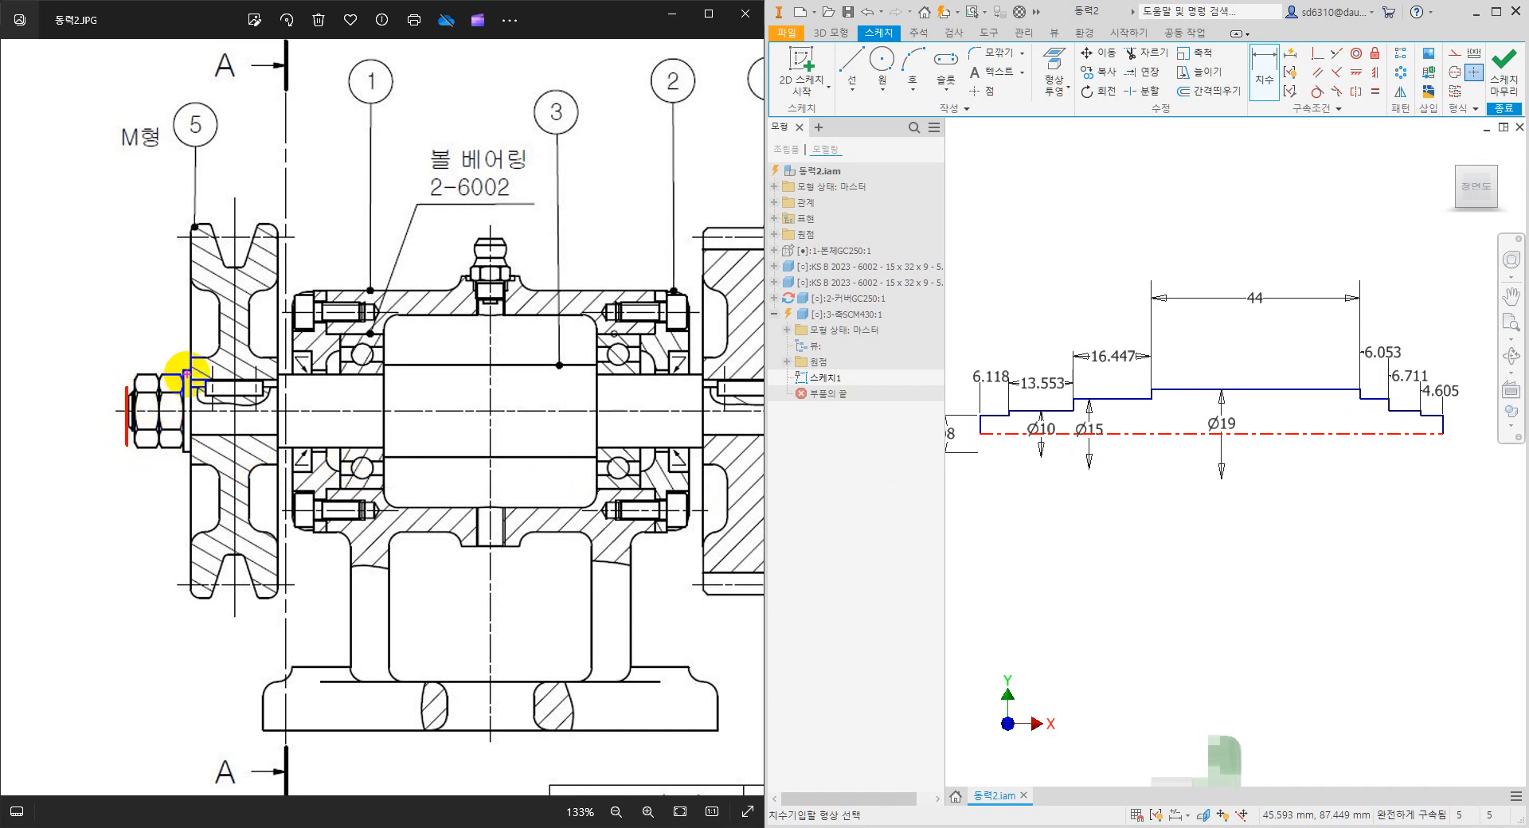
drag(191, 363, 192, 470)
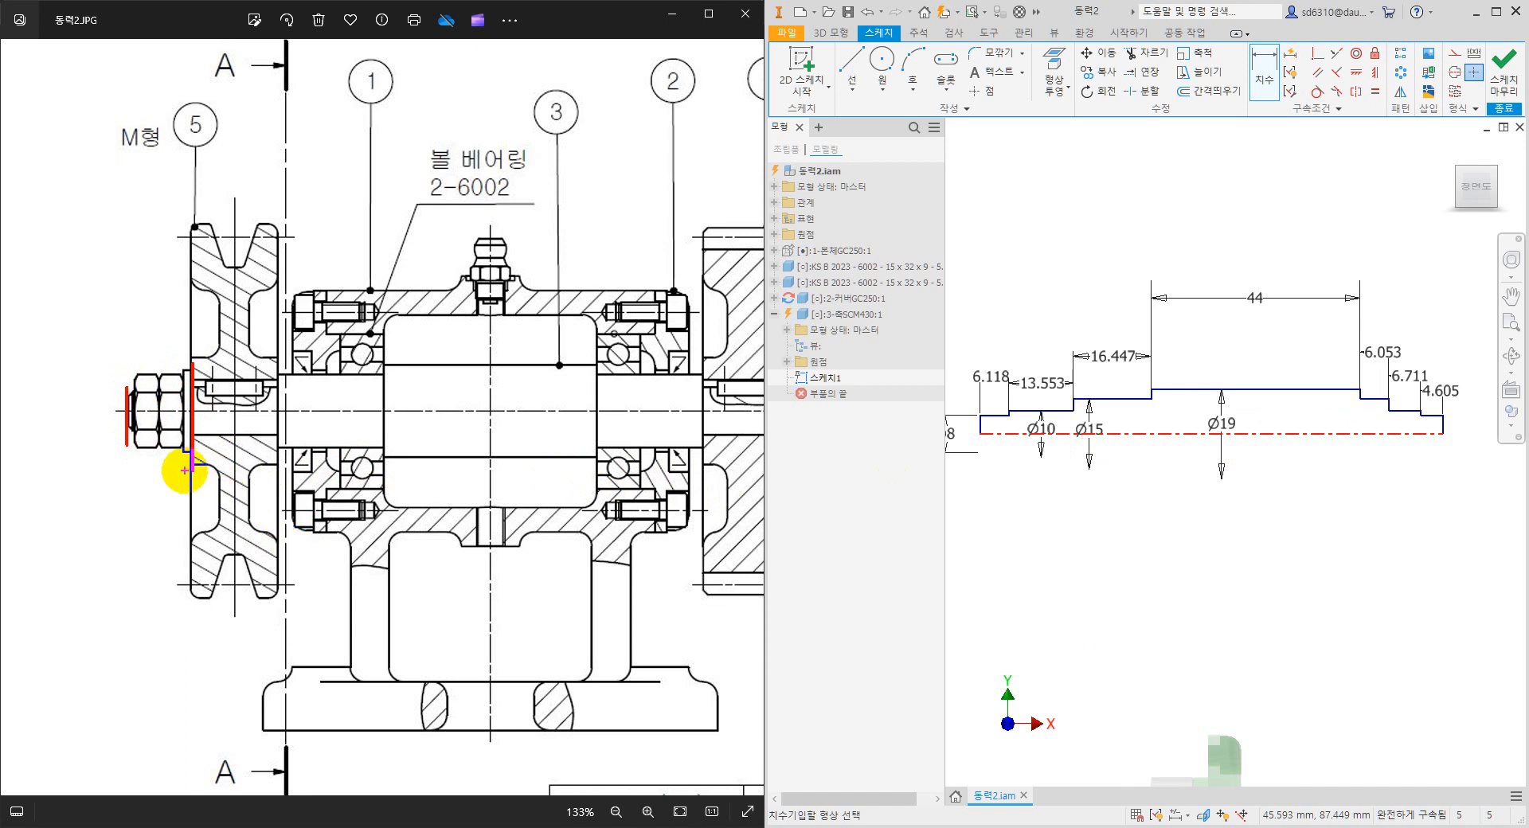
key(Escape)
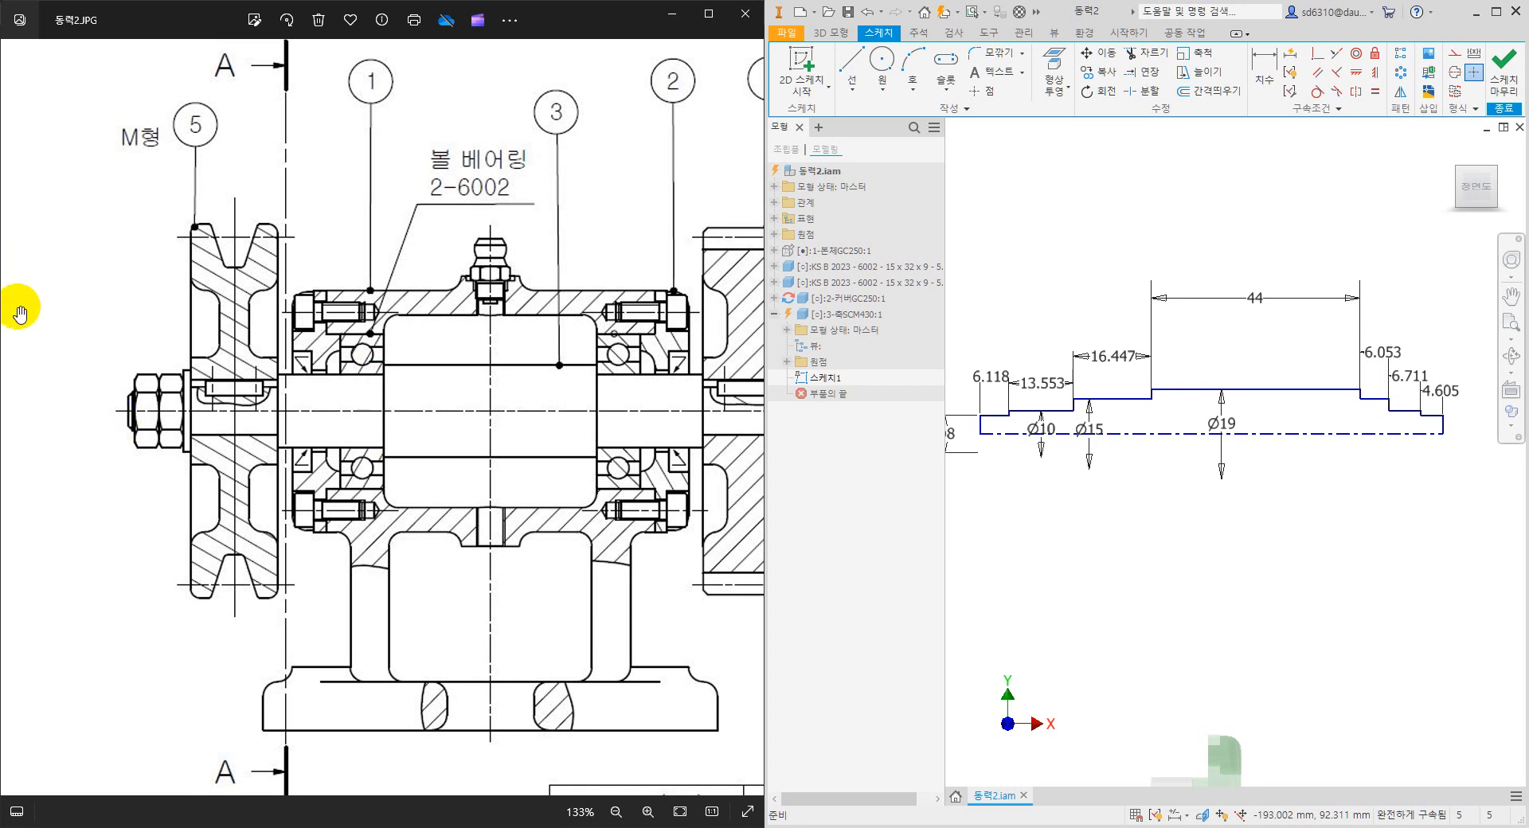
Set the length of the first shaft step to 13 mm and the length of the second step to 18 mm.
double_click(990, 382)
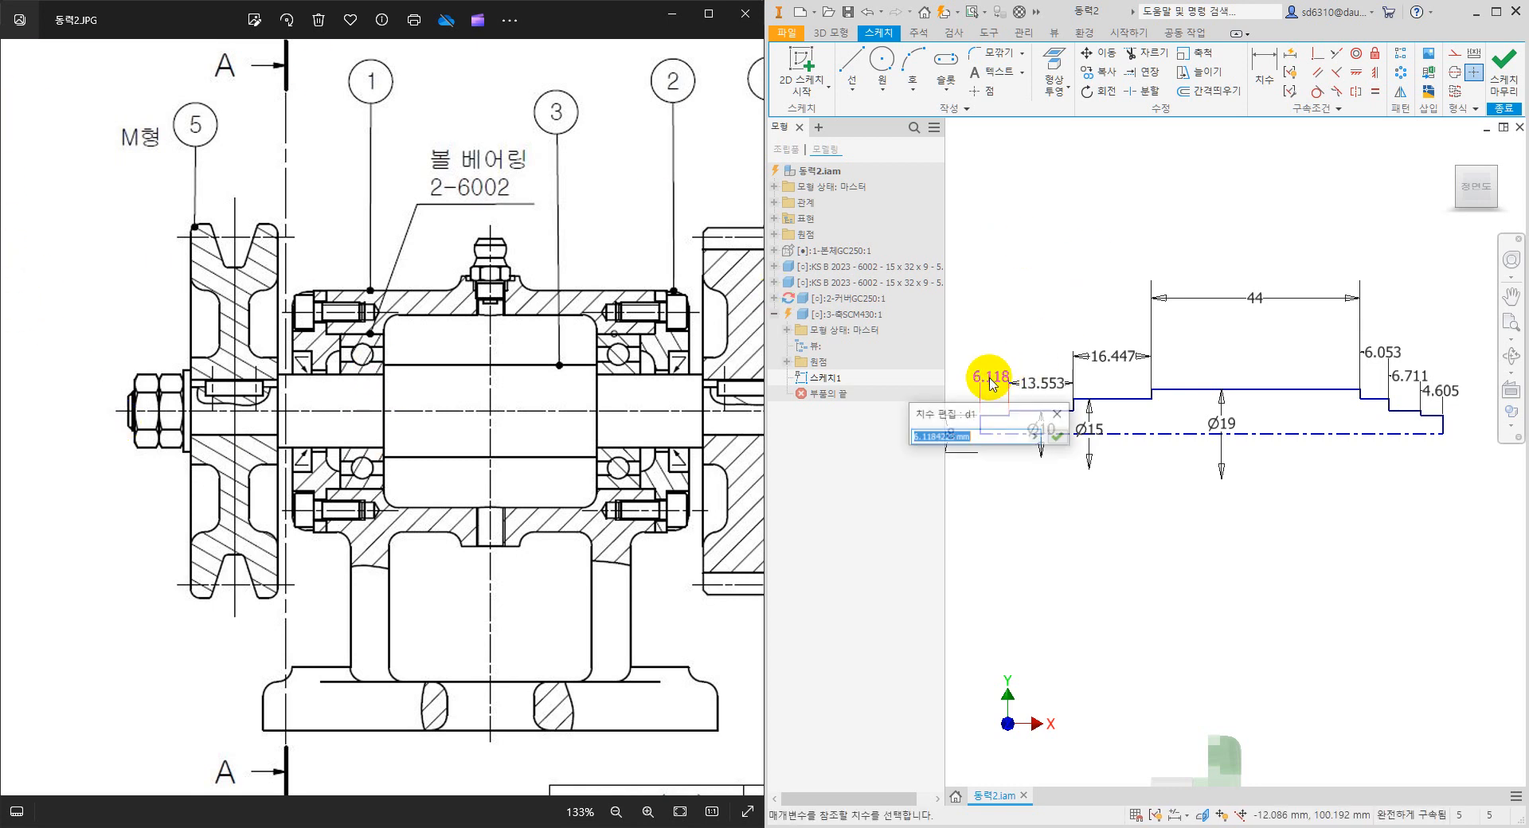
text(13)
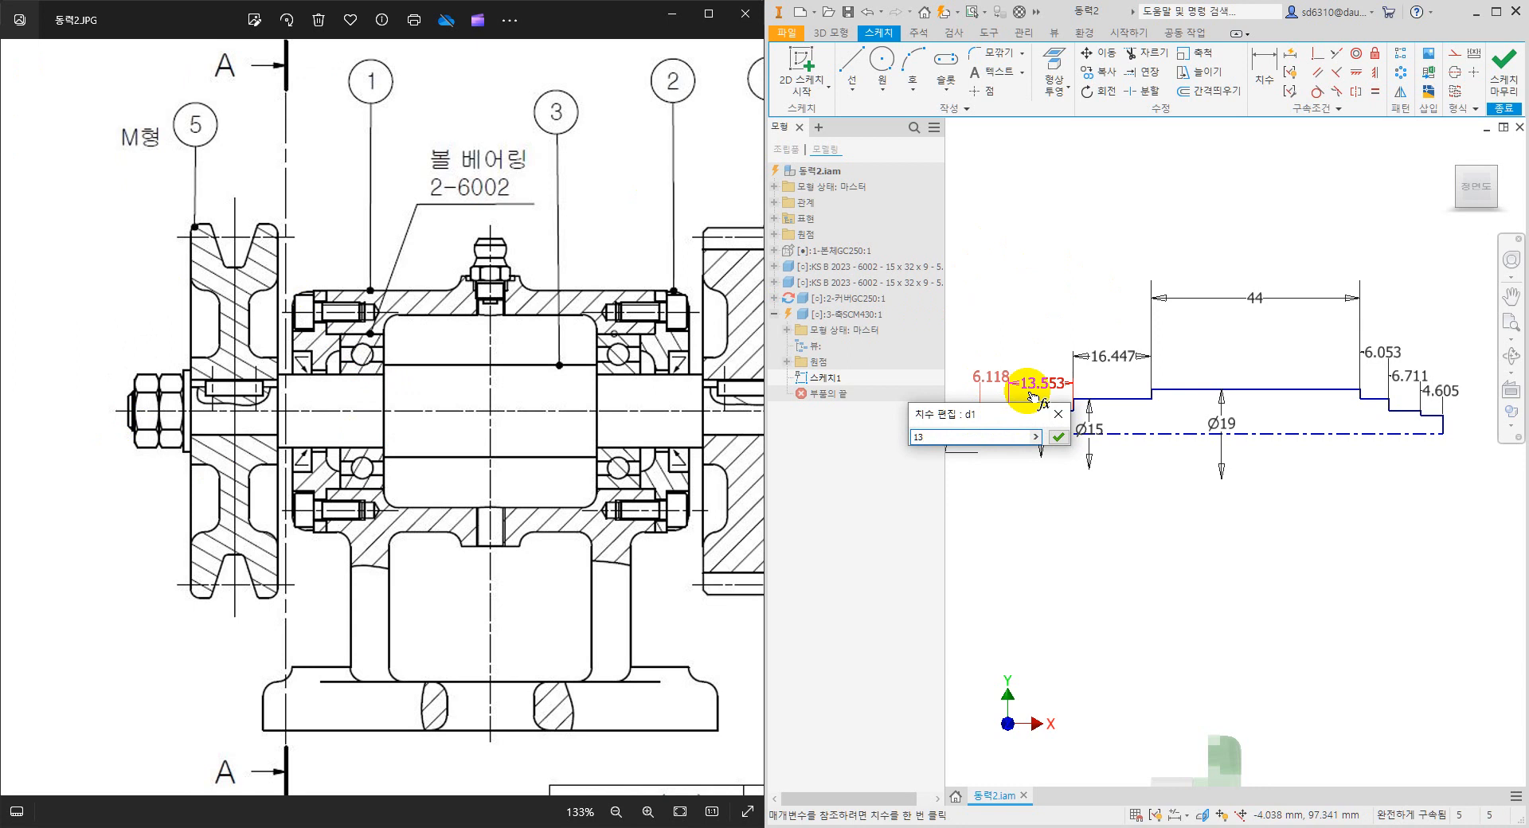
key(Return)
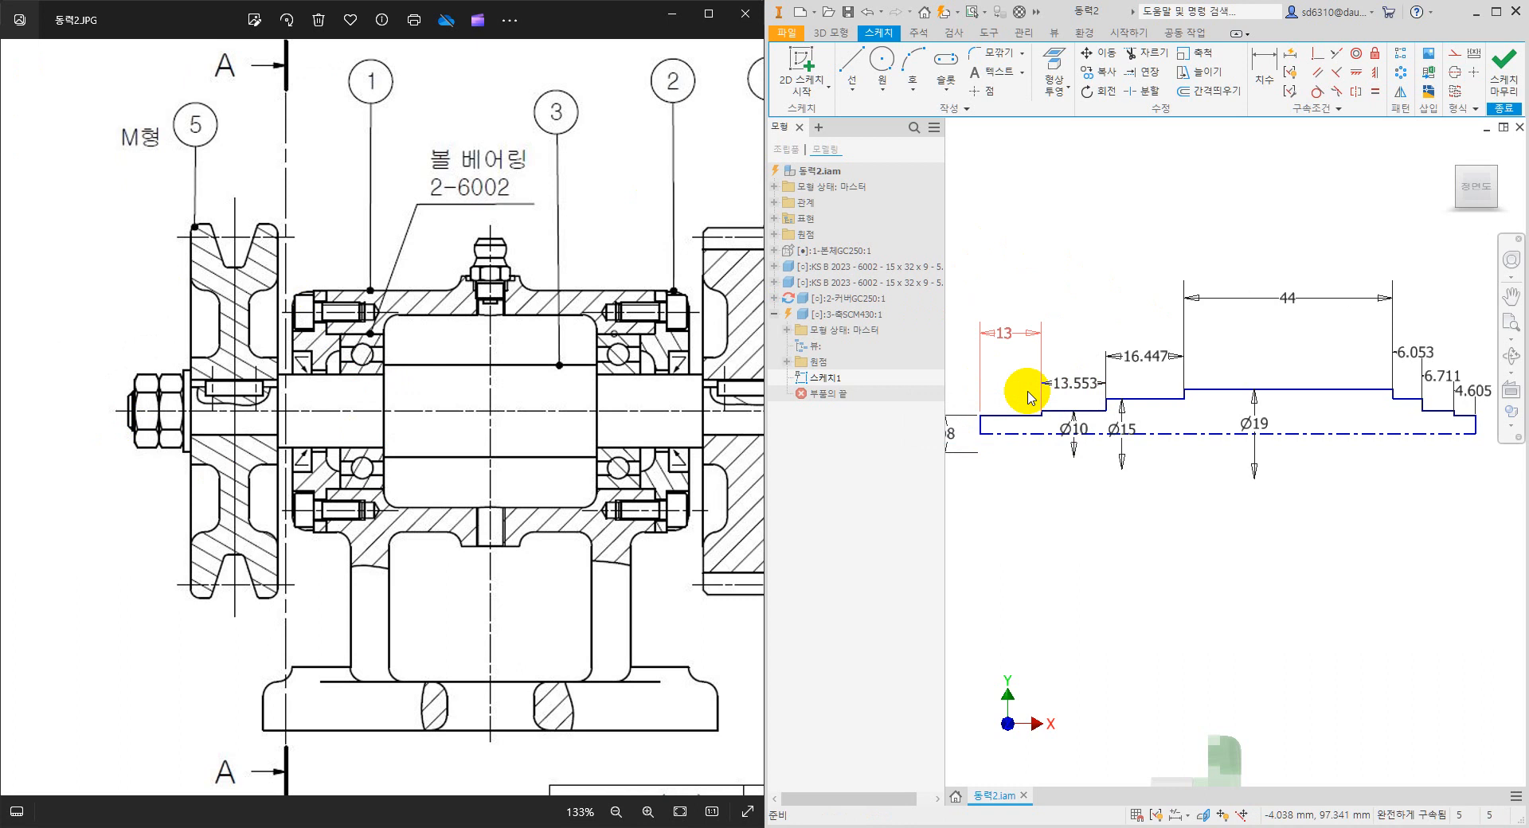
double_click(1079, 385)
text(18)
key(Return)
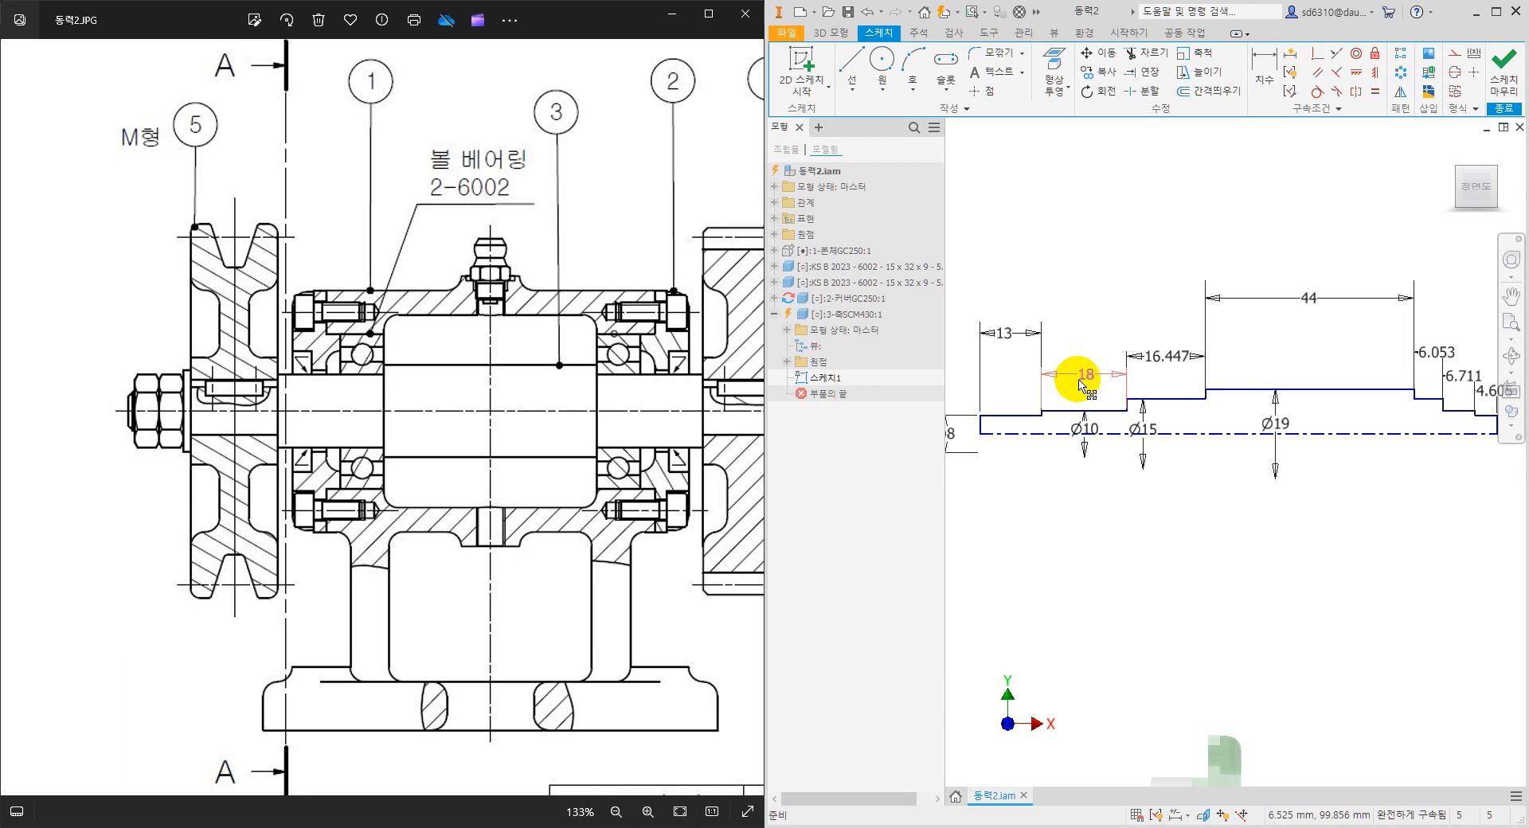
Set the lengths of the third and fifth shaft steps, on either side of the 44 mm step, to 22 mm each.
double_click(1162, 358)
text(22)
key(Return)
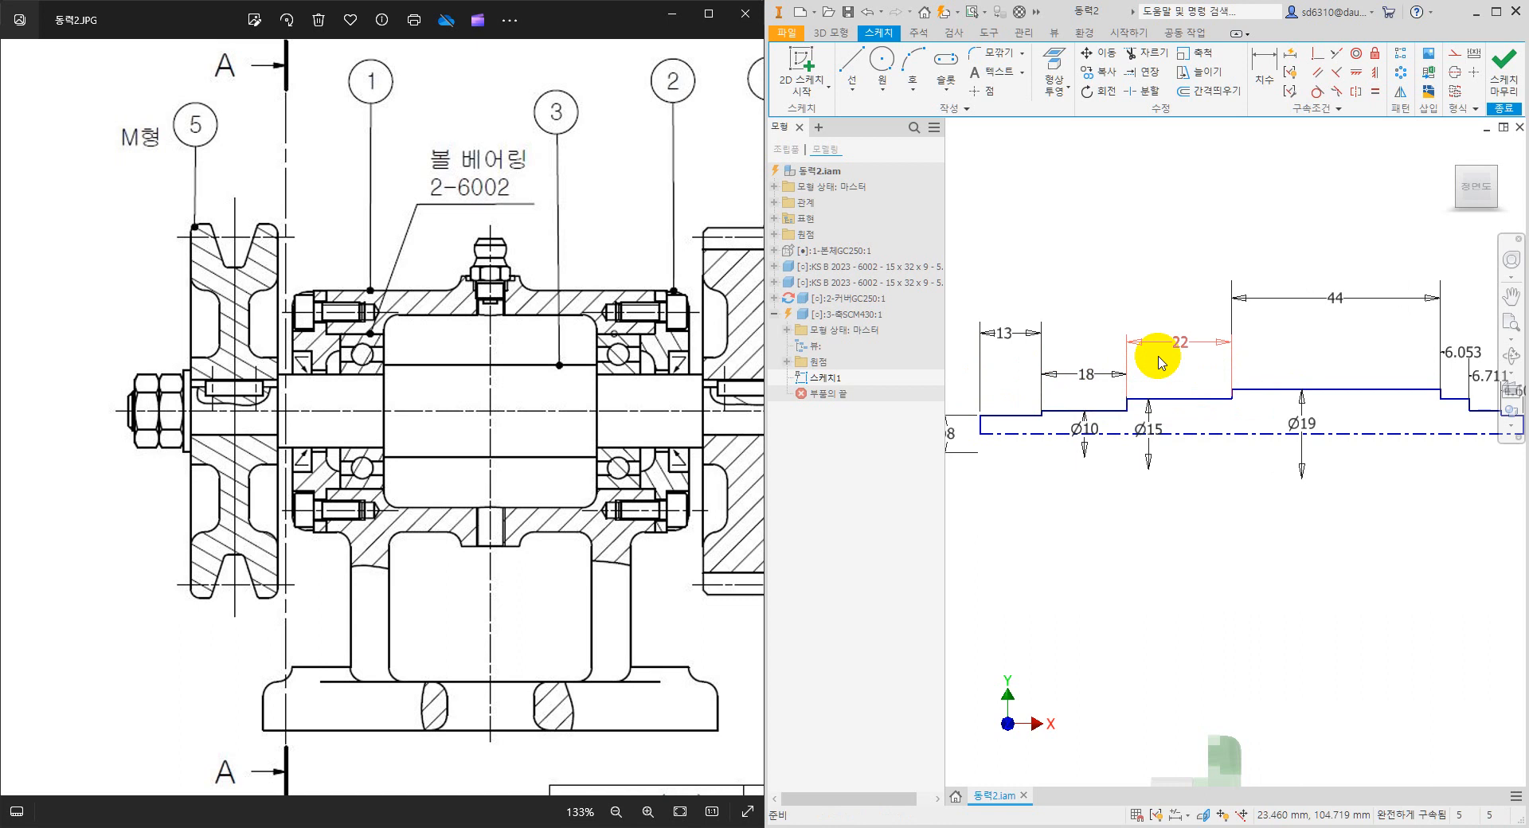
middle_drag(1418, 468, 1252, 487)
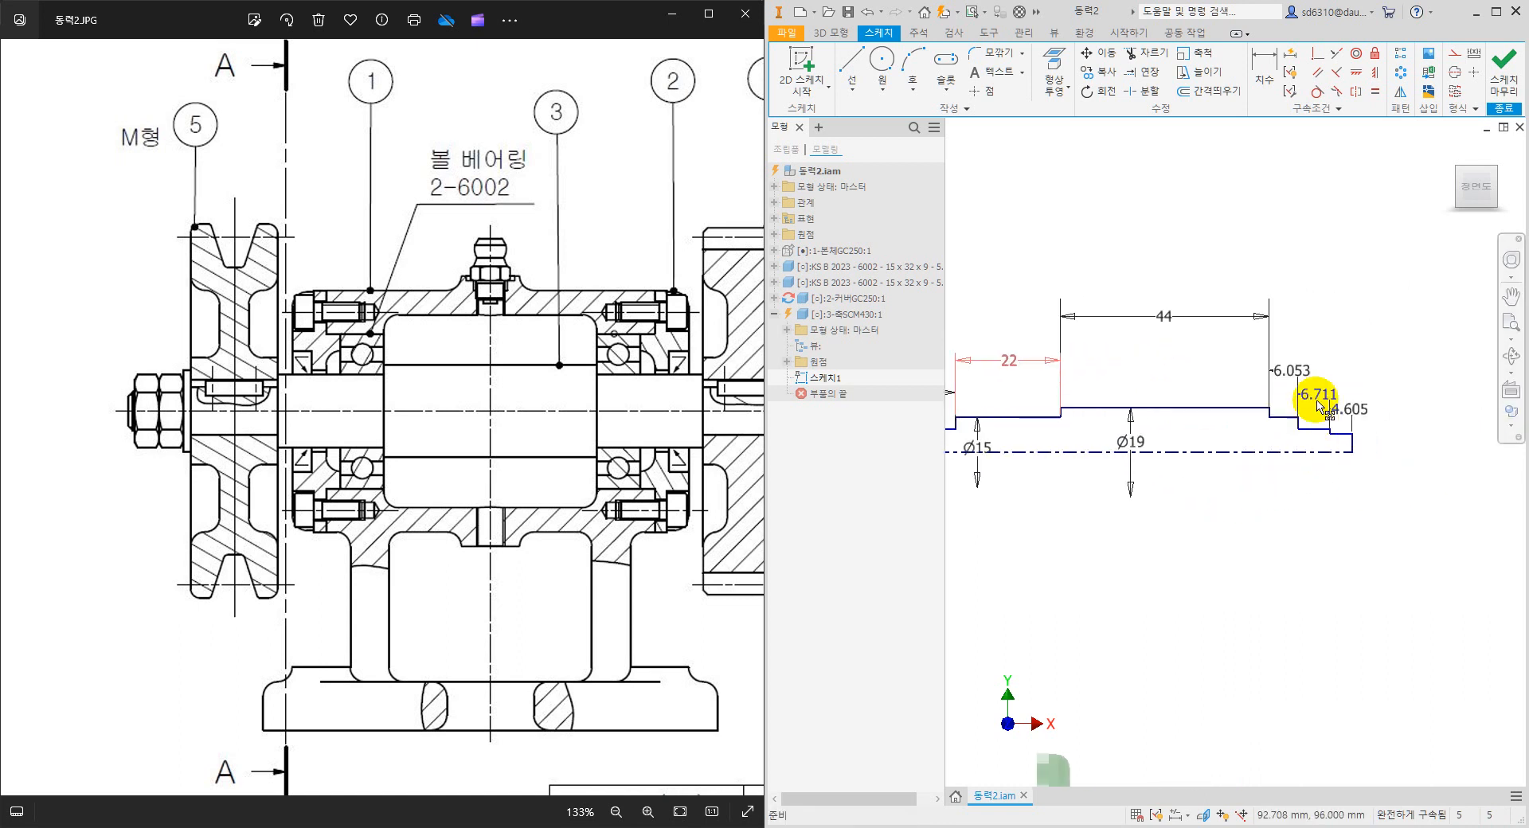
double_click(1286, 379)
text(22)
key(Return)
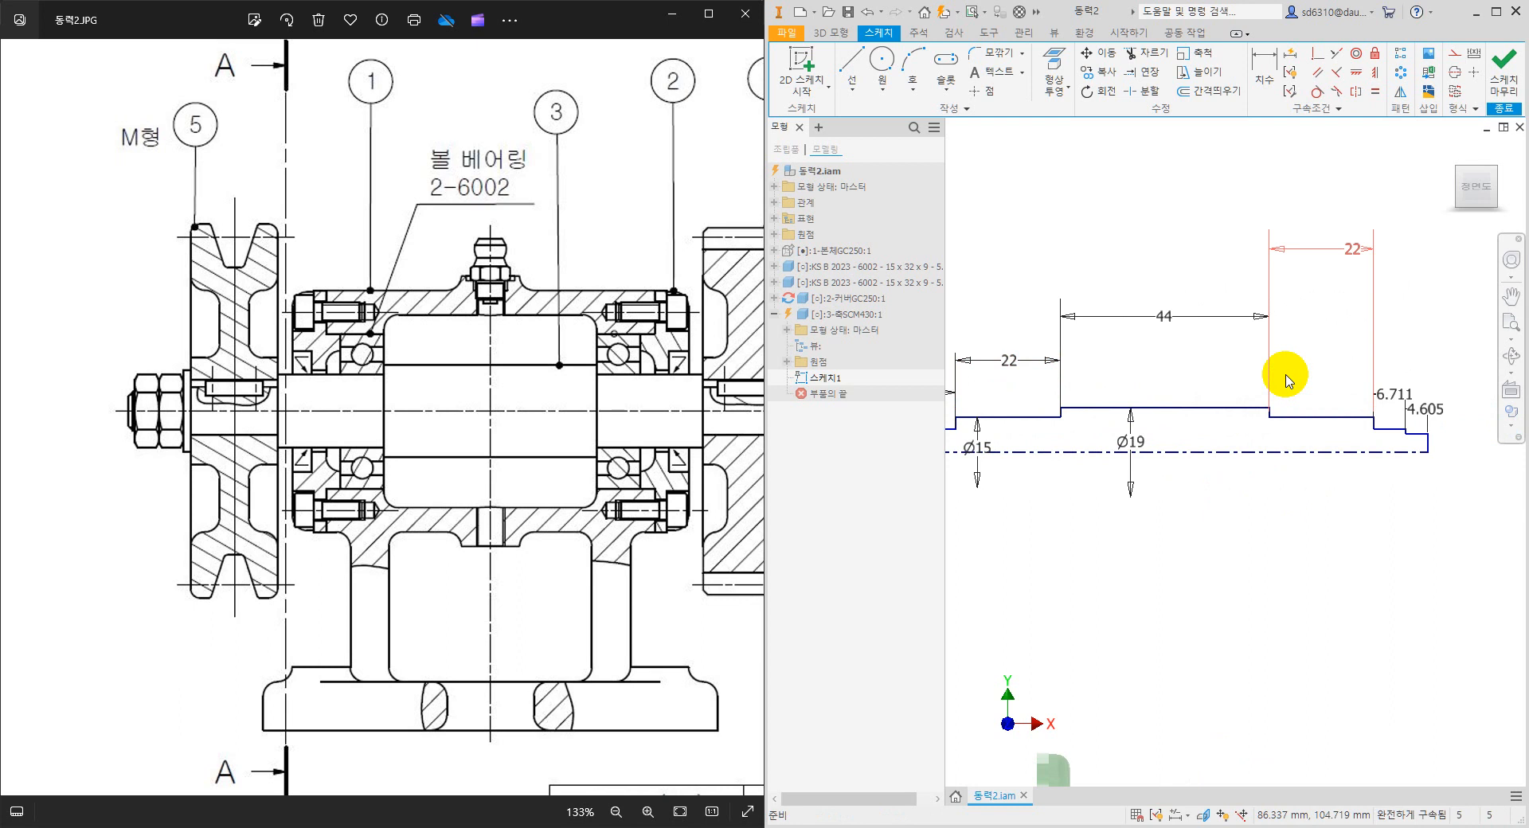
Set the length of the sixth shaft step to 18 mm and the length of the seventh step to 13 mm.
double_click(1395, 396)
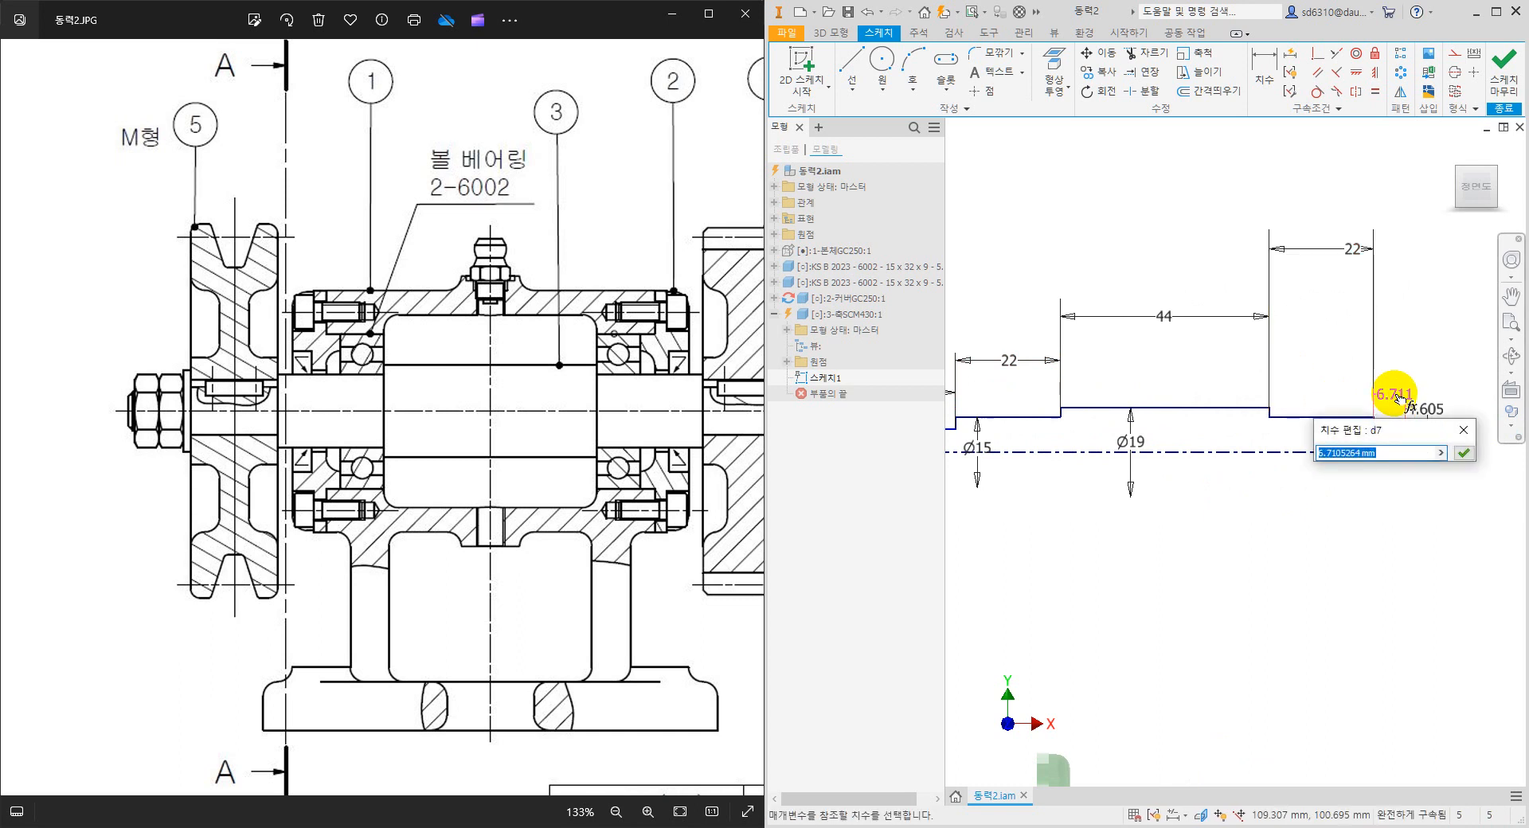
text(18)
key(Return)
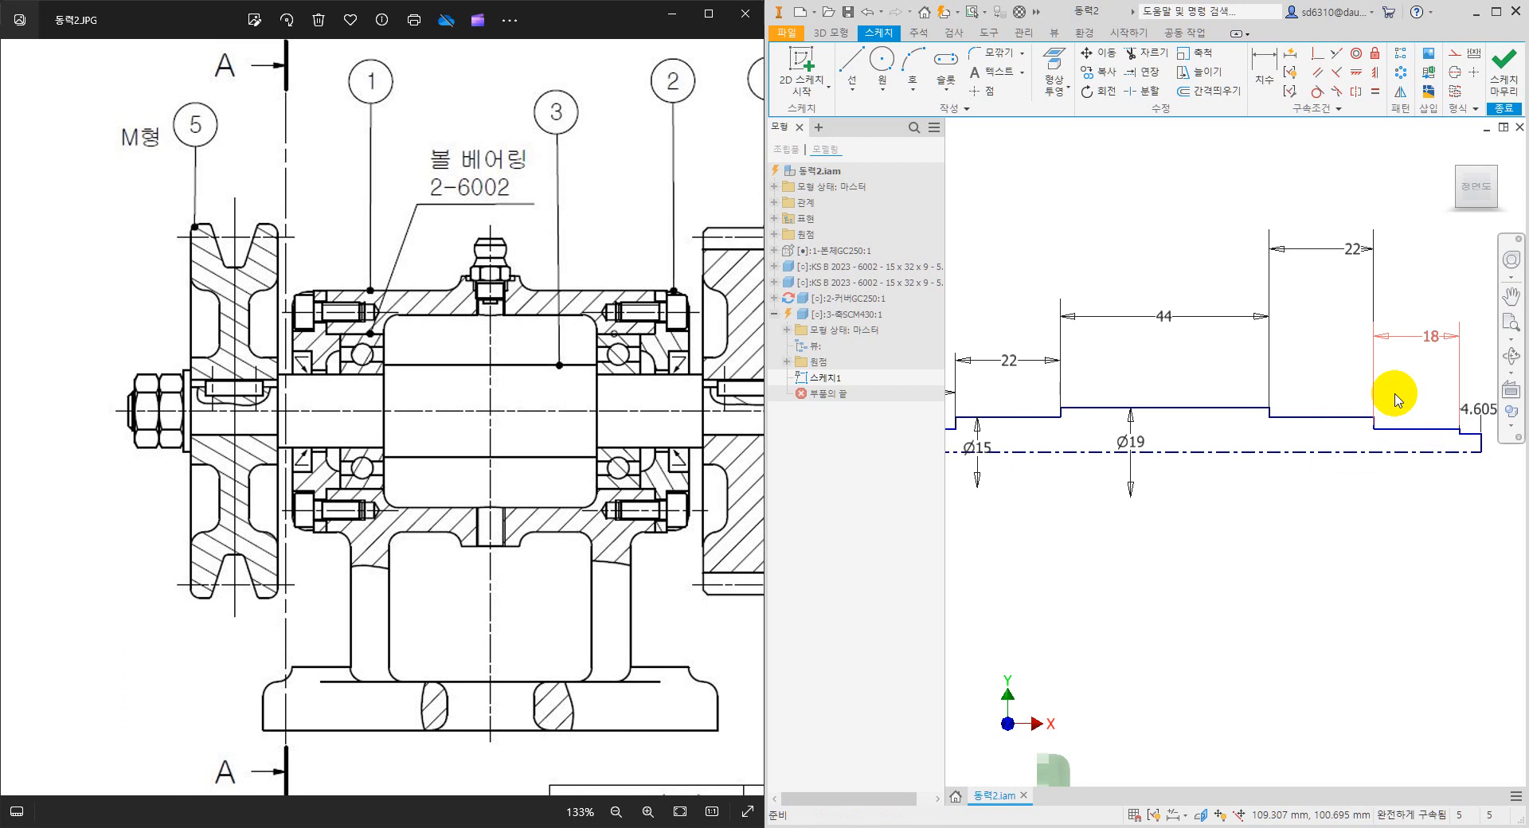
scroll(1354, 446, down, 3)
scroll(1375, 443, up, 4)
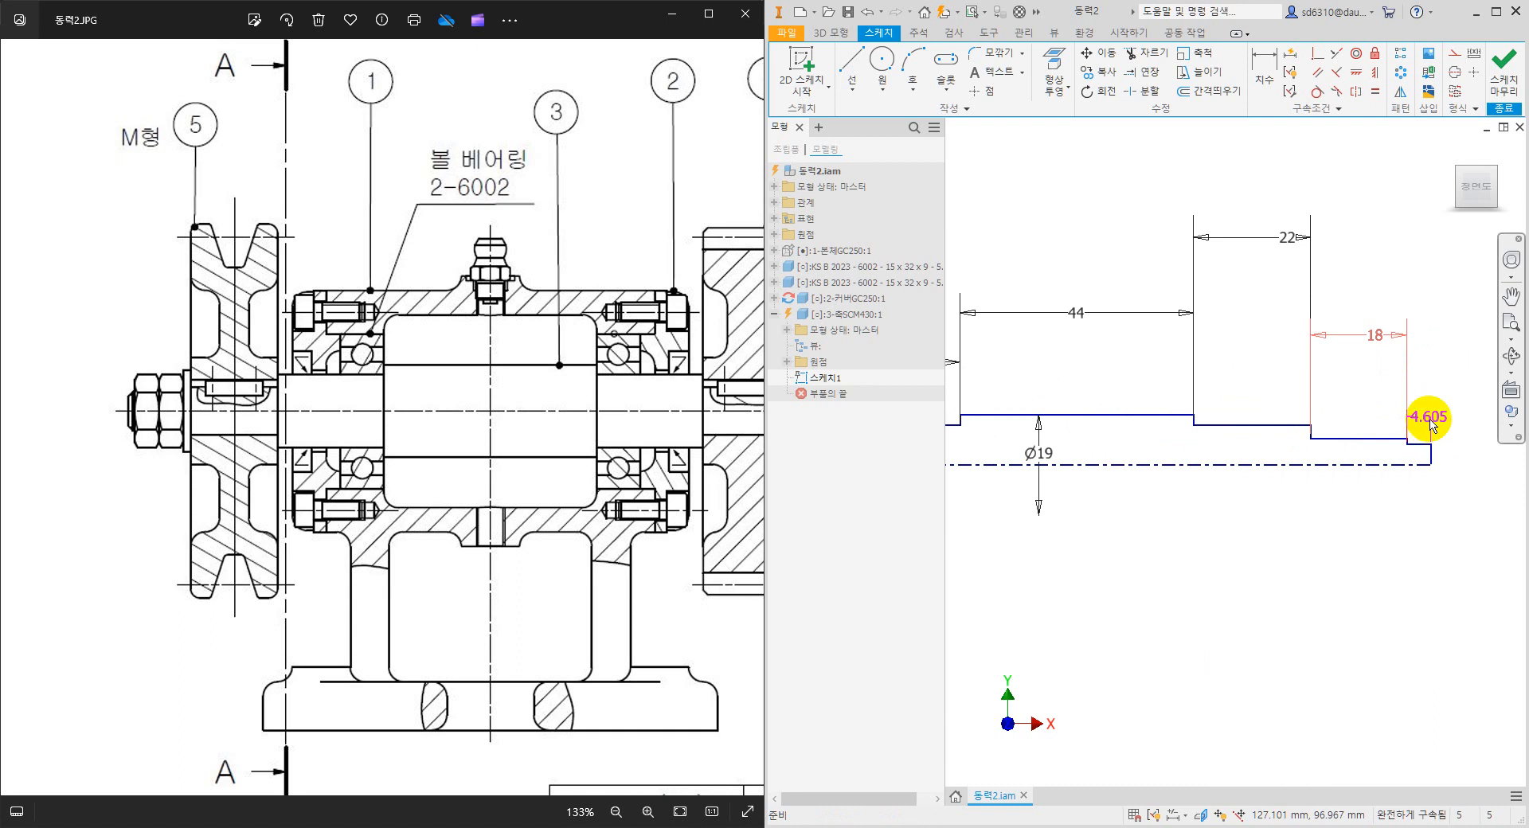
click(1429, 423)
text(13)
key(Return)
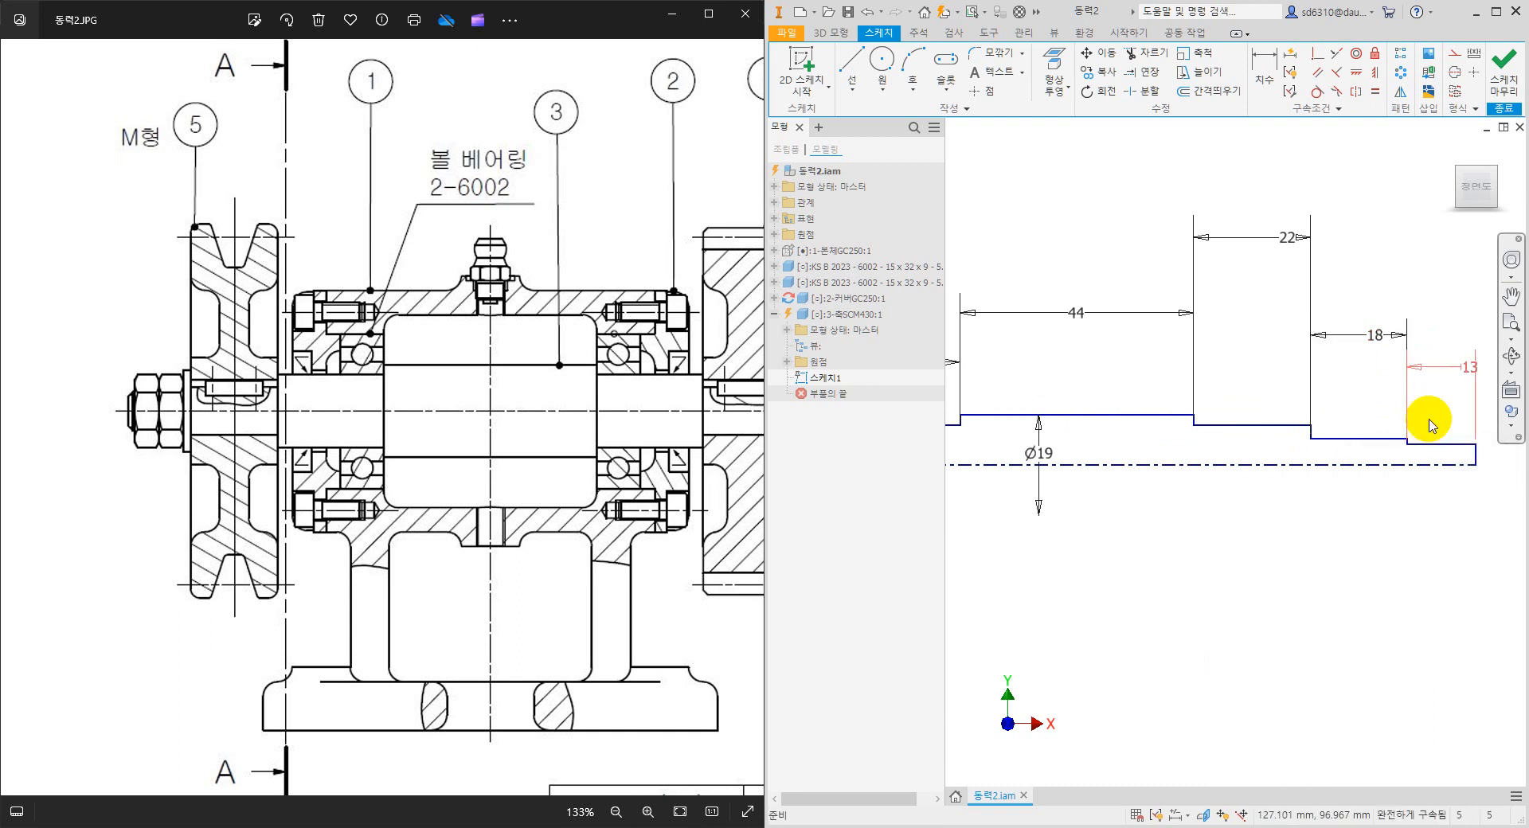
Move the 10, 15 and 19 mm diameter dimensions off the profile, lining them up outward beyond the 8 mm diameter dimension.
scroll(1273, 510, down, 3)
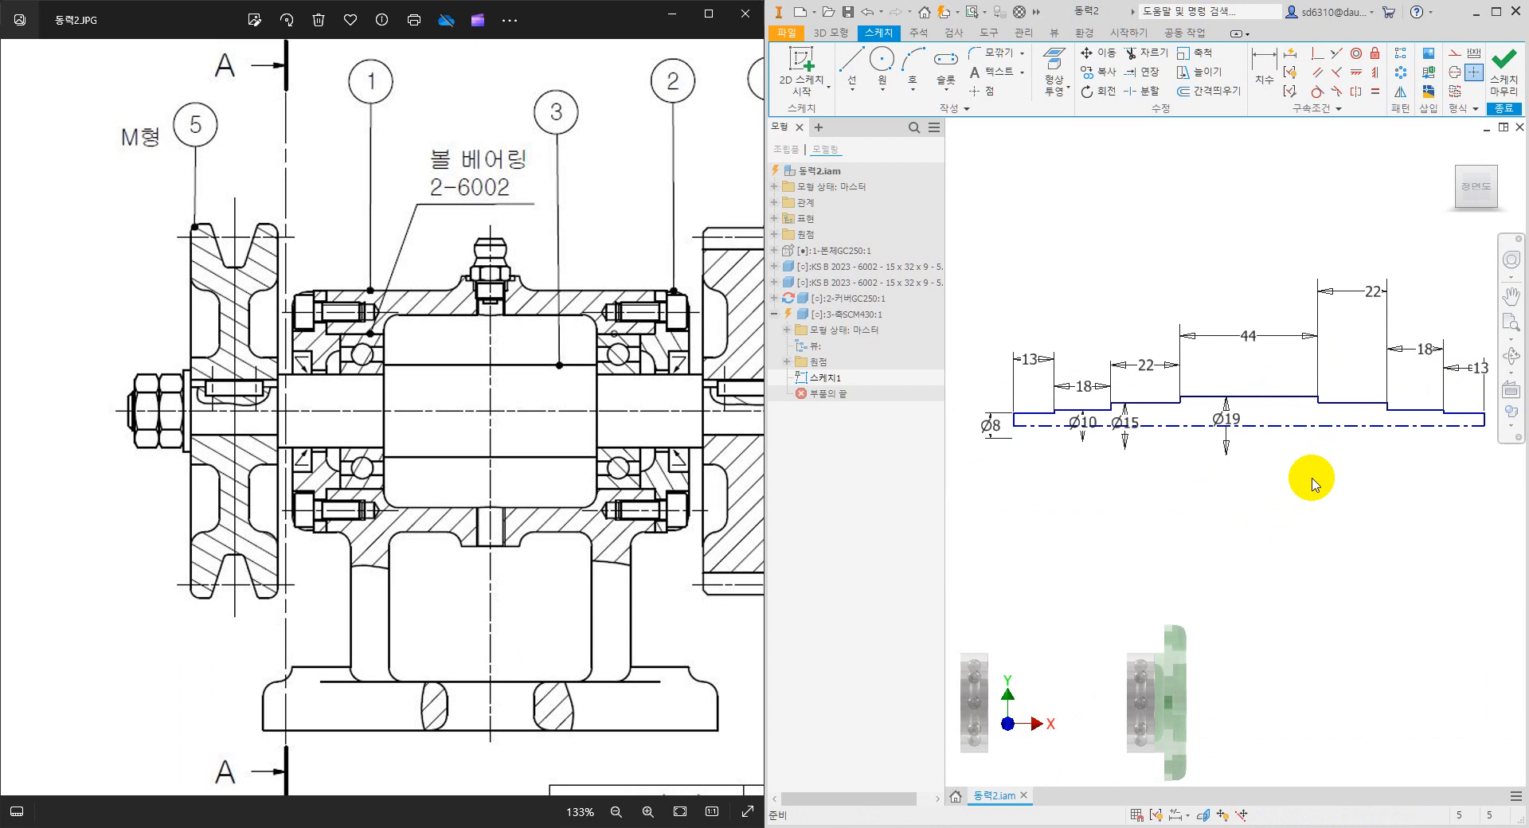
scroll(1296, 498, down, 1)
scroll(1166, 478, up, 1)
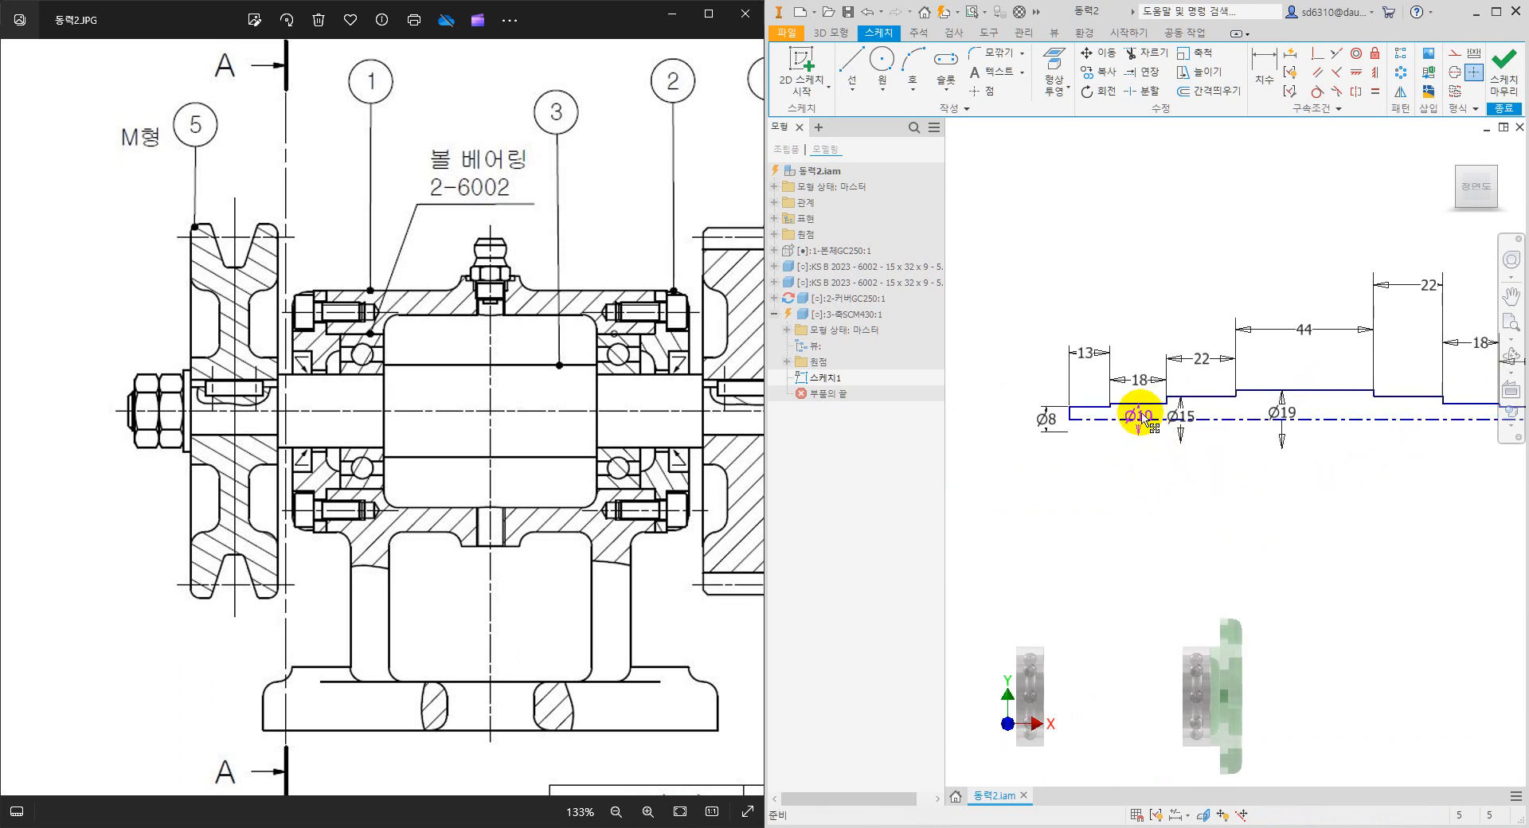
drag(1140, 415, 1007, 412)
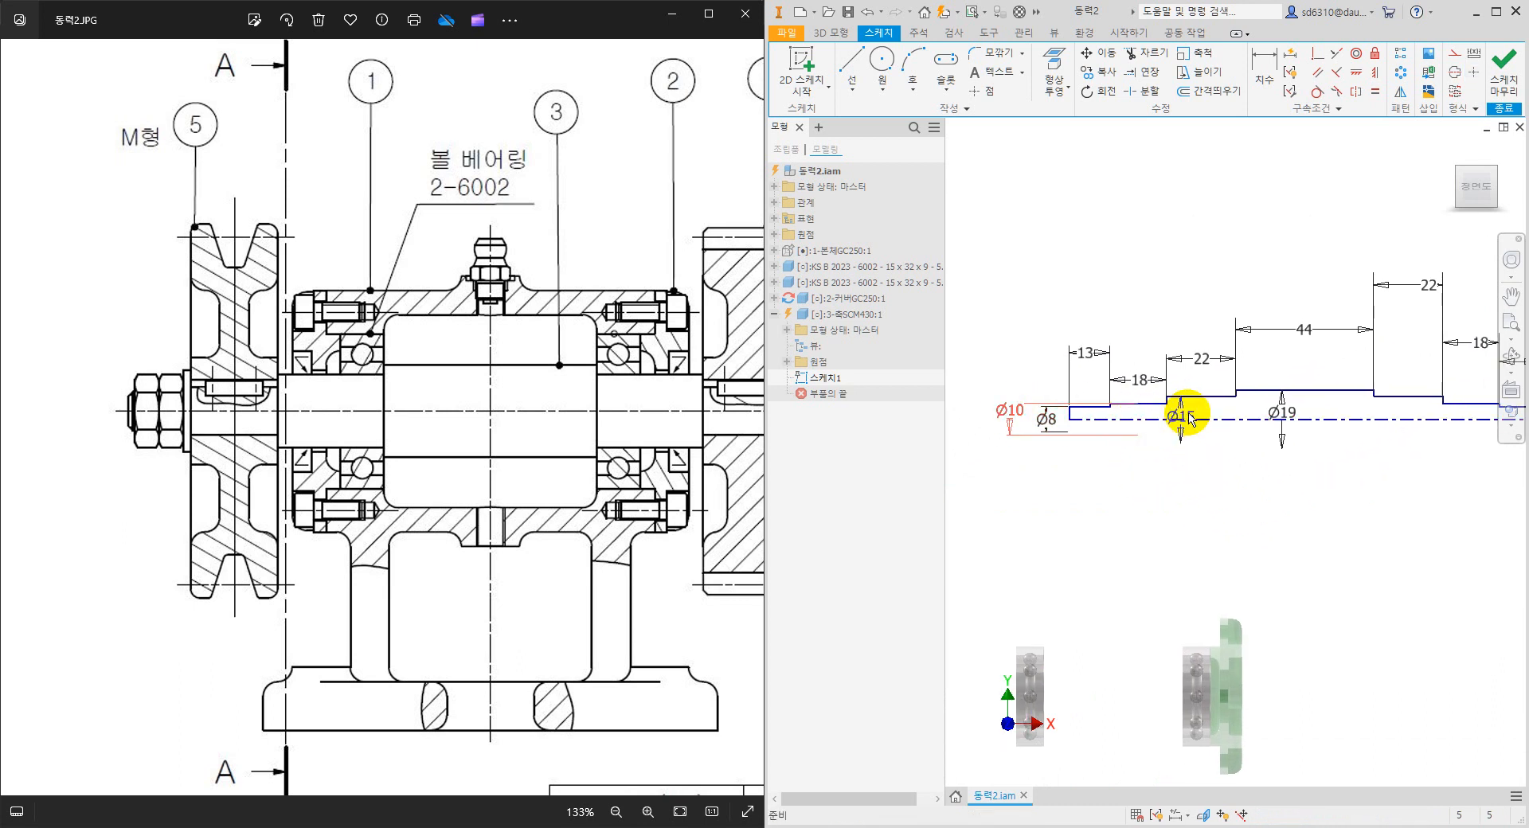
drag(1181, 416, 981, 420)
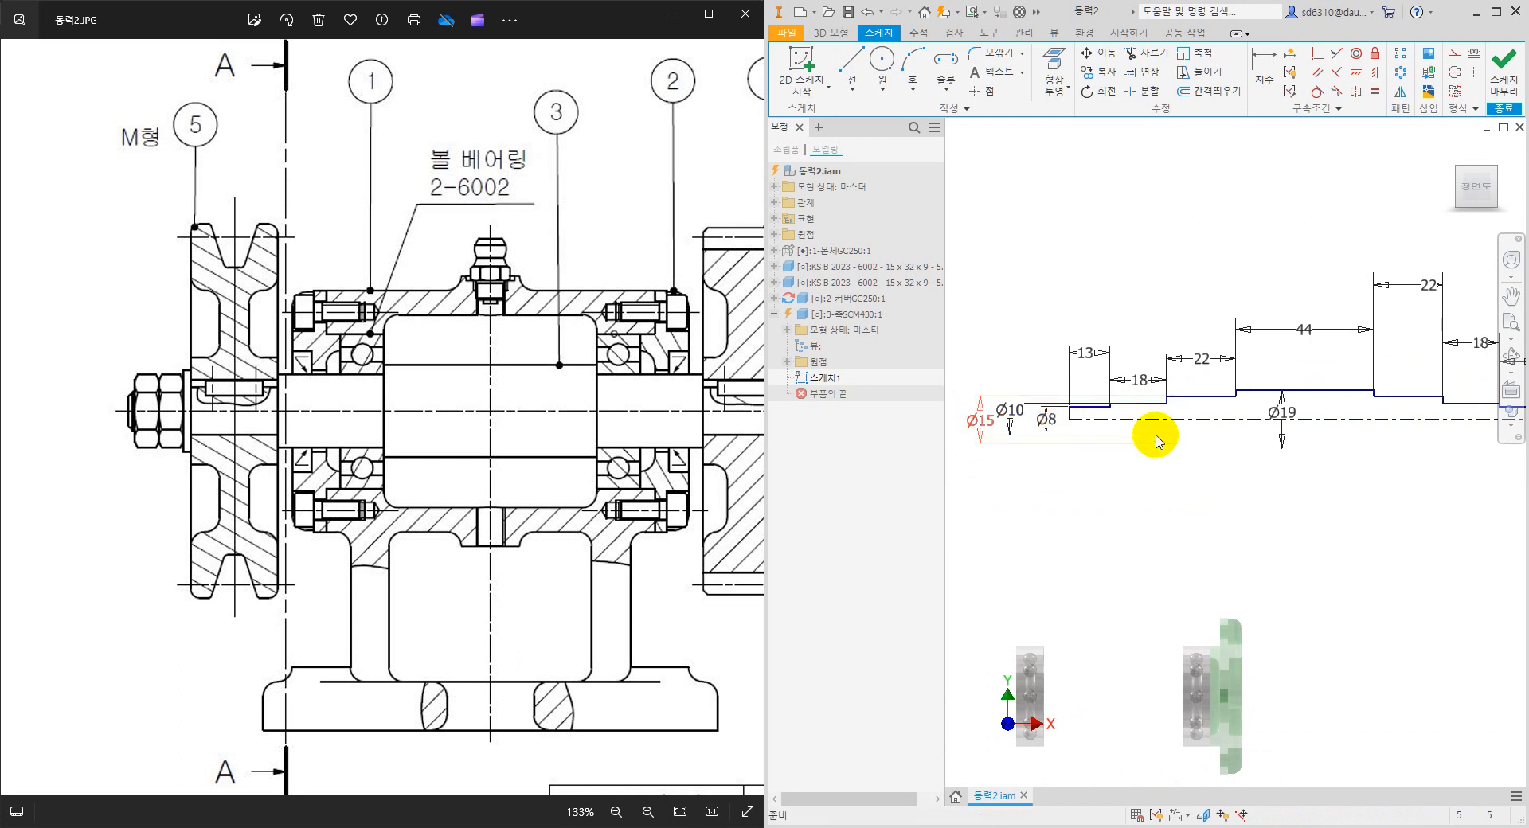
drag(1283, 415, 951, 419)
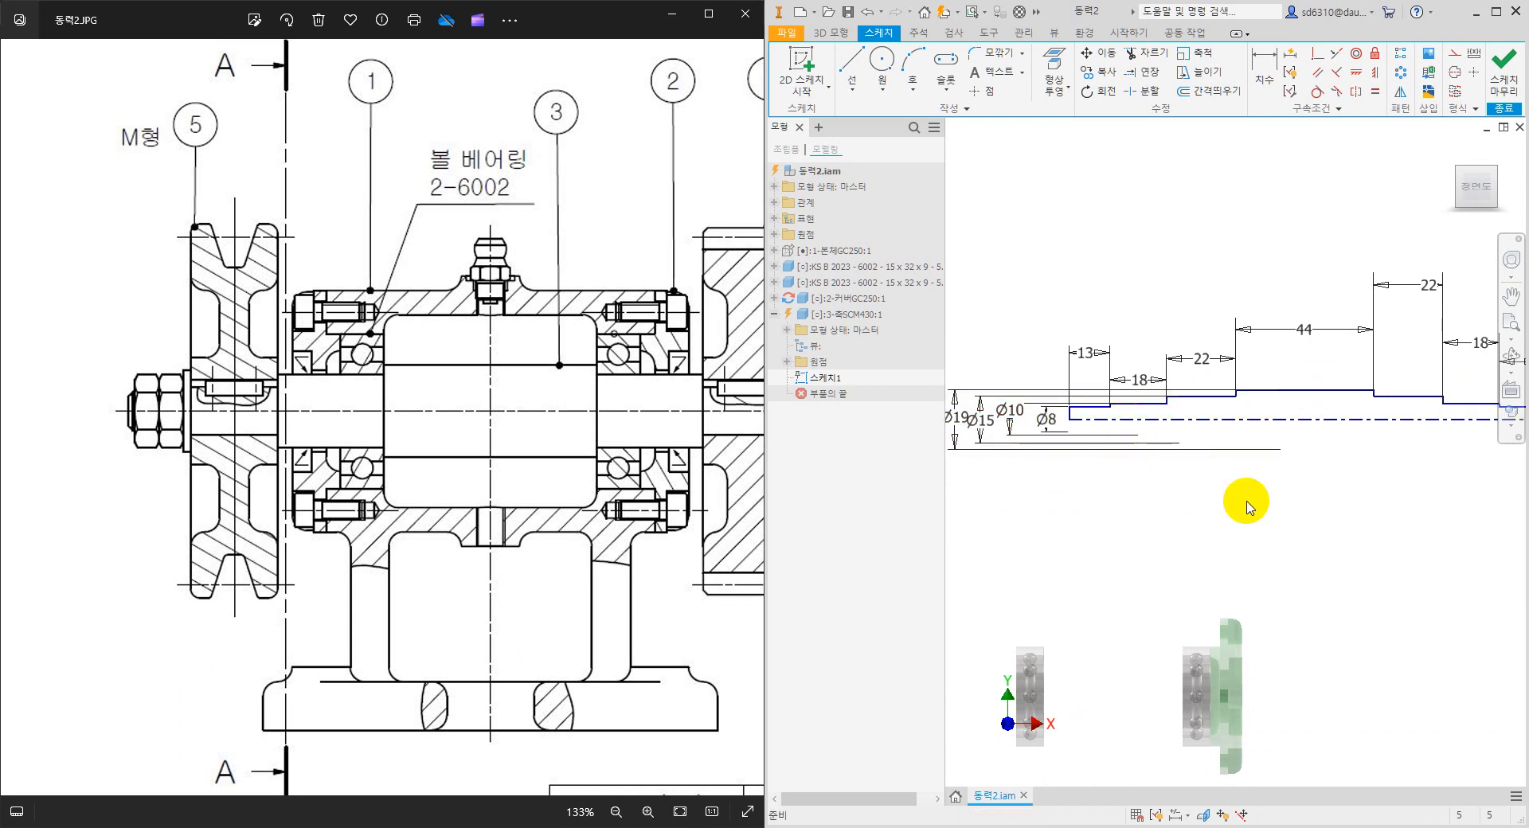
Draw a flat two-point rectangle inside the profile, between the second shaft step's edge and the centerline.
scroll(1246, 502, up, 2)
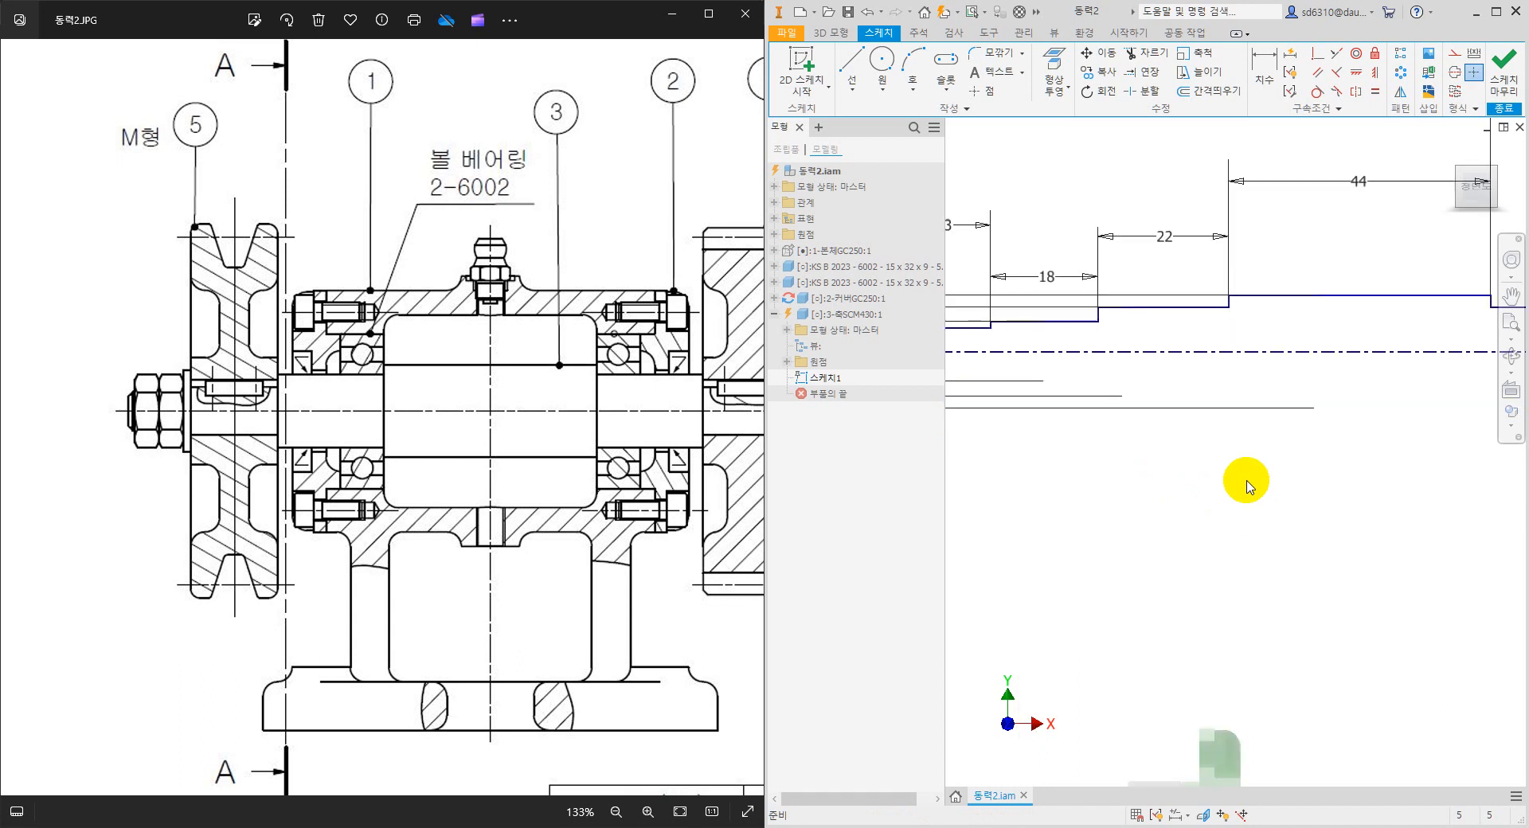
scroll(1242, 495, up, 2)
scroll(1105, 413, up, 4)
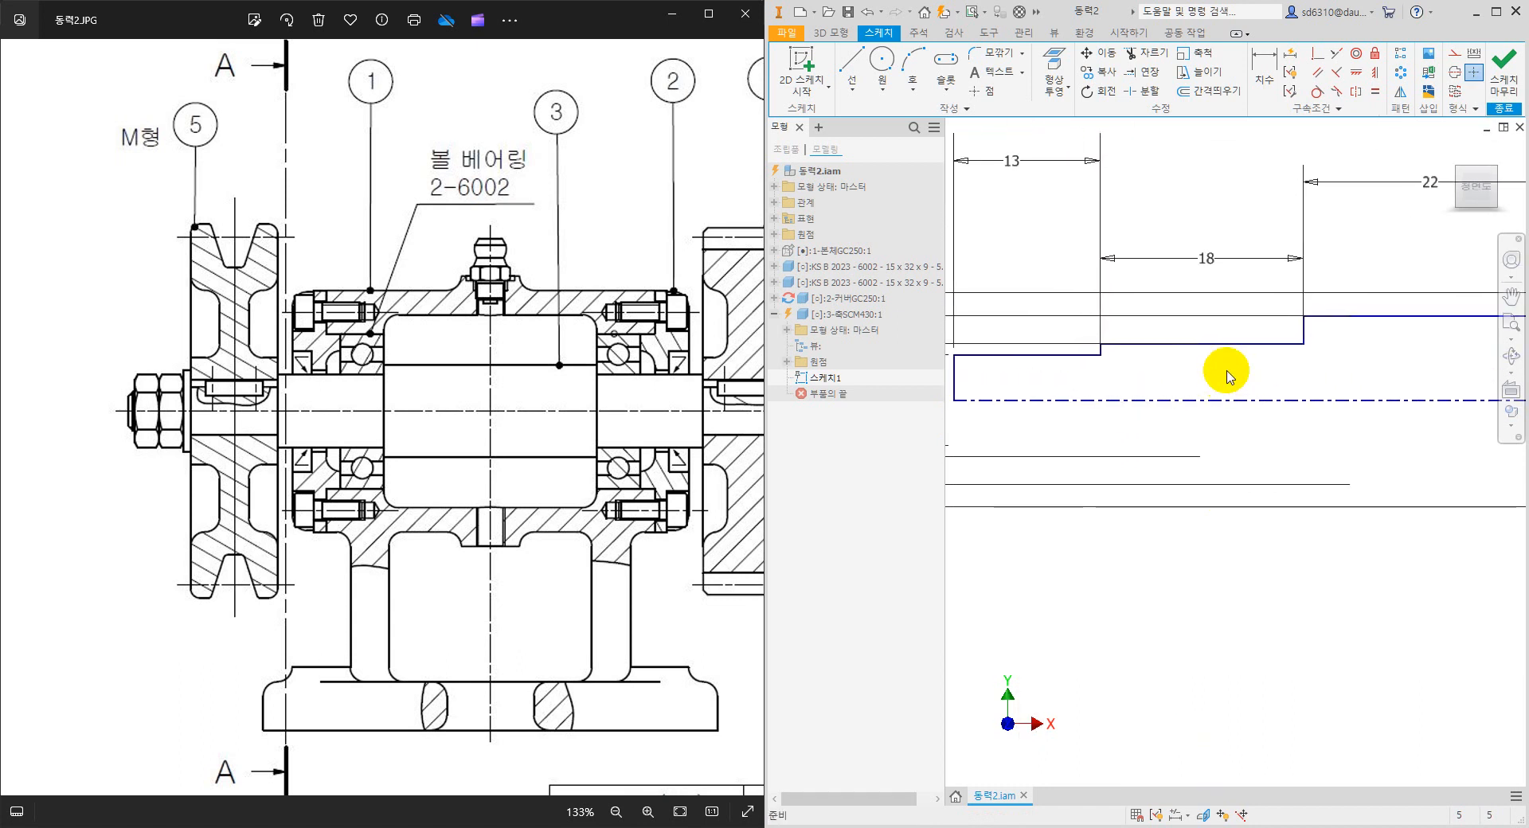
click(945, 87)
click(981, 119)
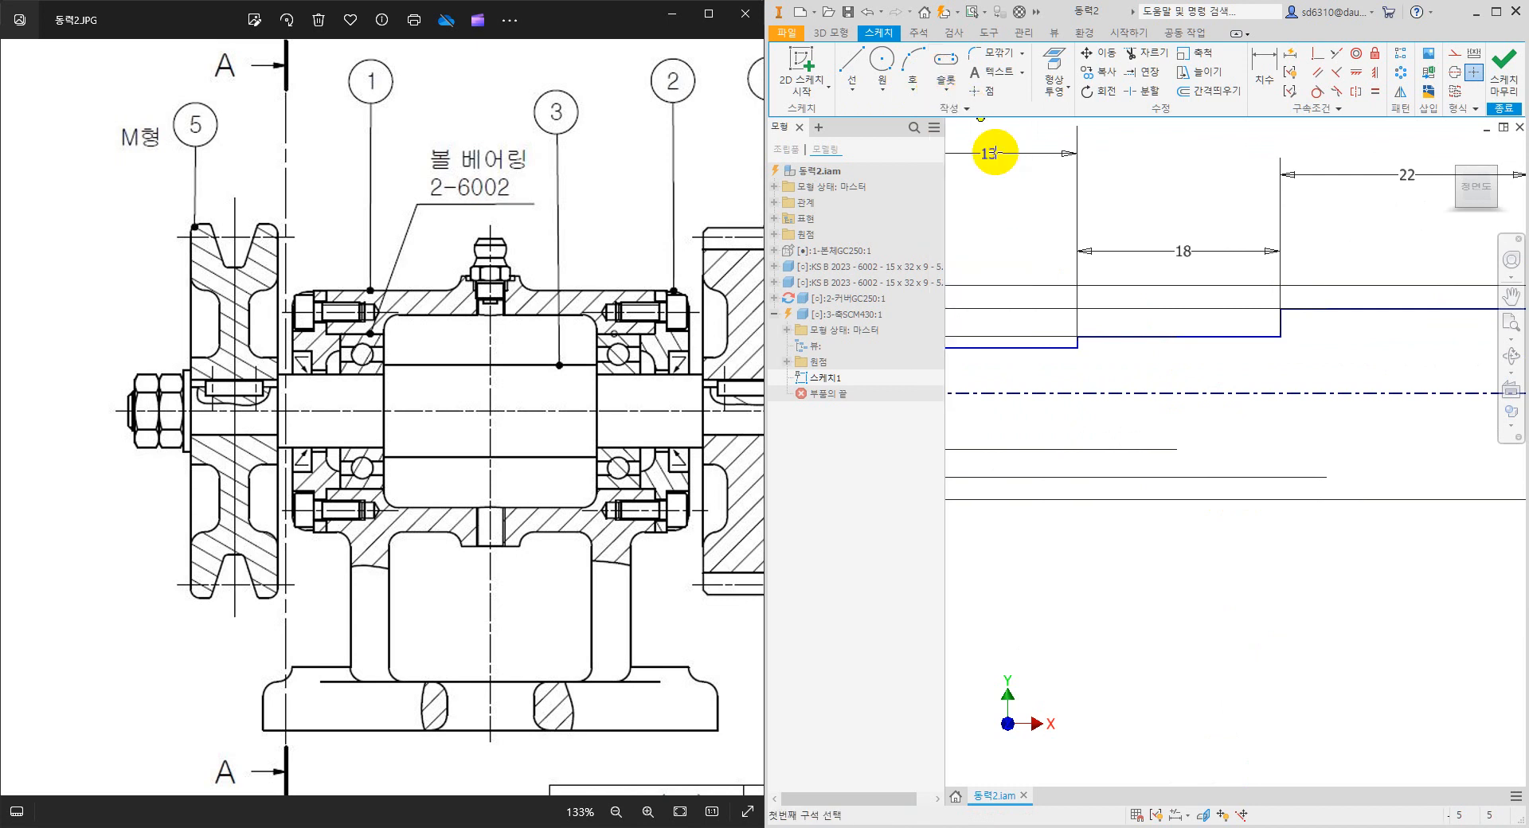
click(1109, 347)
click(1252, 370)
Draw a matching rectangle about 2 mm high inside the profile, between the sixth shaft step's edge and the centerline.
scroll(1306, 372, down, 4)
middle_drag(1322, 371, 716, 372)
scroll(1042, 366, up, 3)
click(1072, 372)
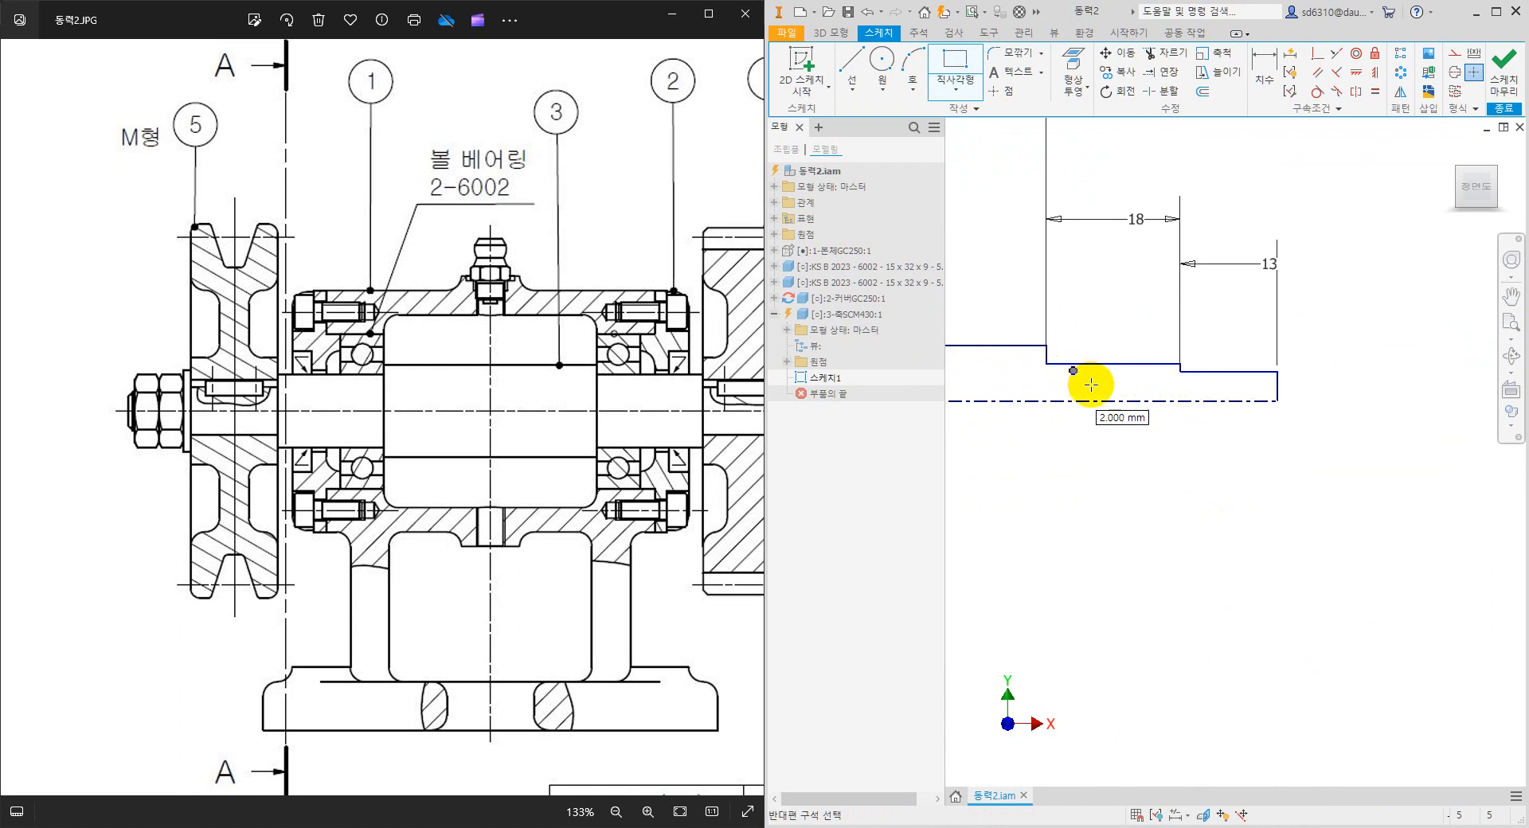
click(1161, 387)
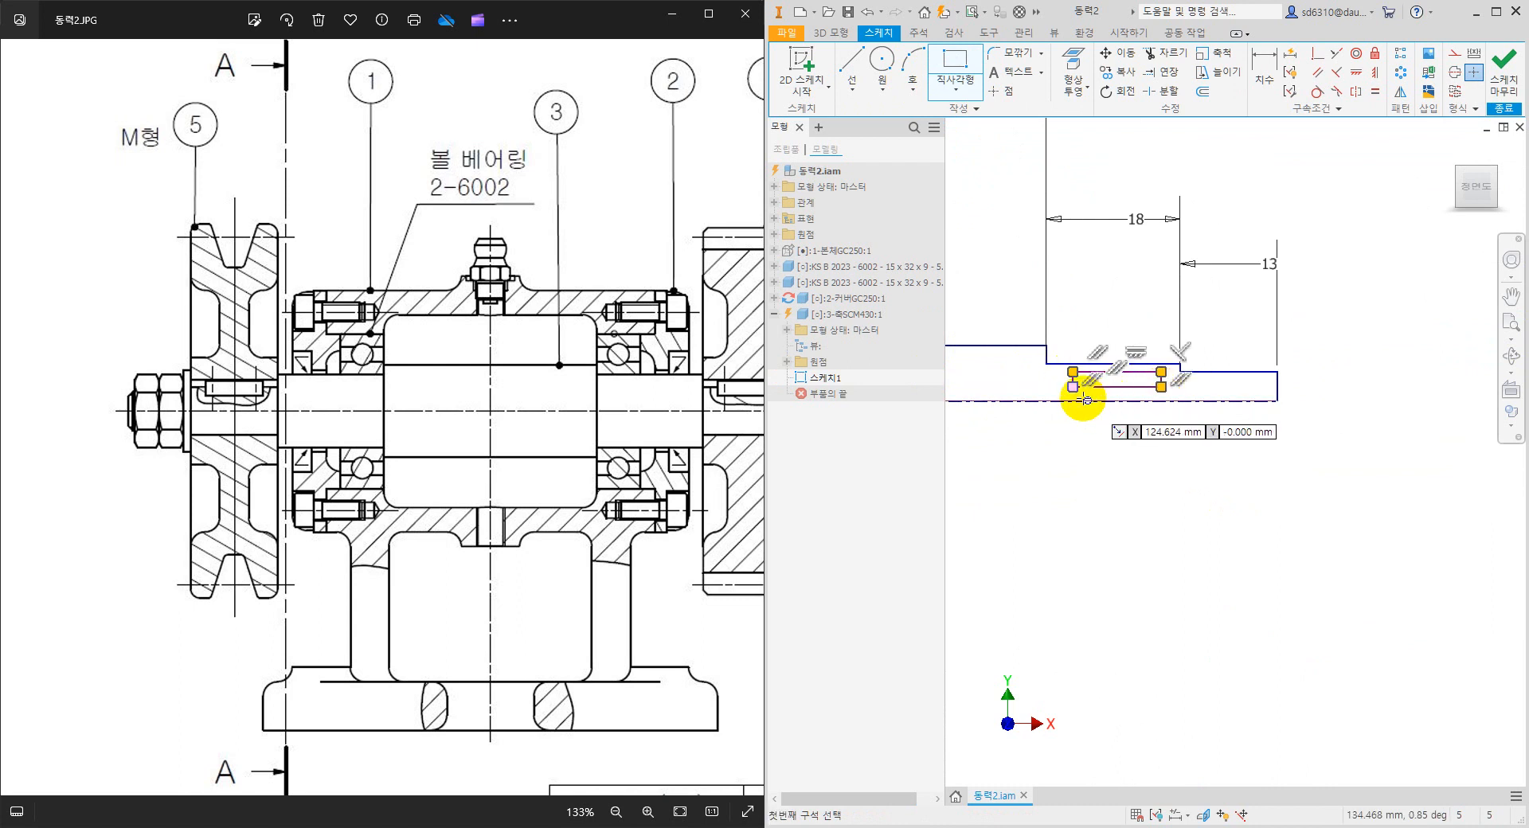
key(Escape)
Inspect the rectangles under the second and sixth shaft steps along the half-profile.
scroll(1126, 394, down, 3)
middle_drag(1122, 416, 1292, 418)
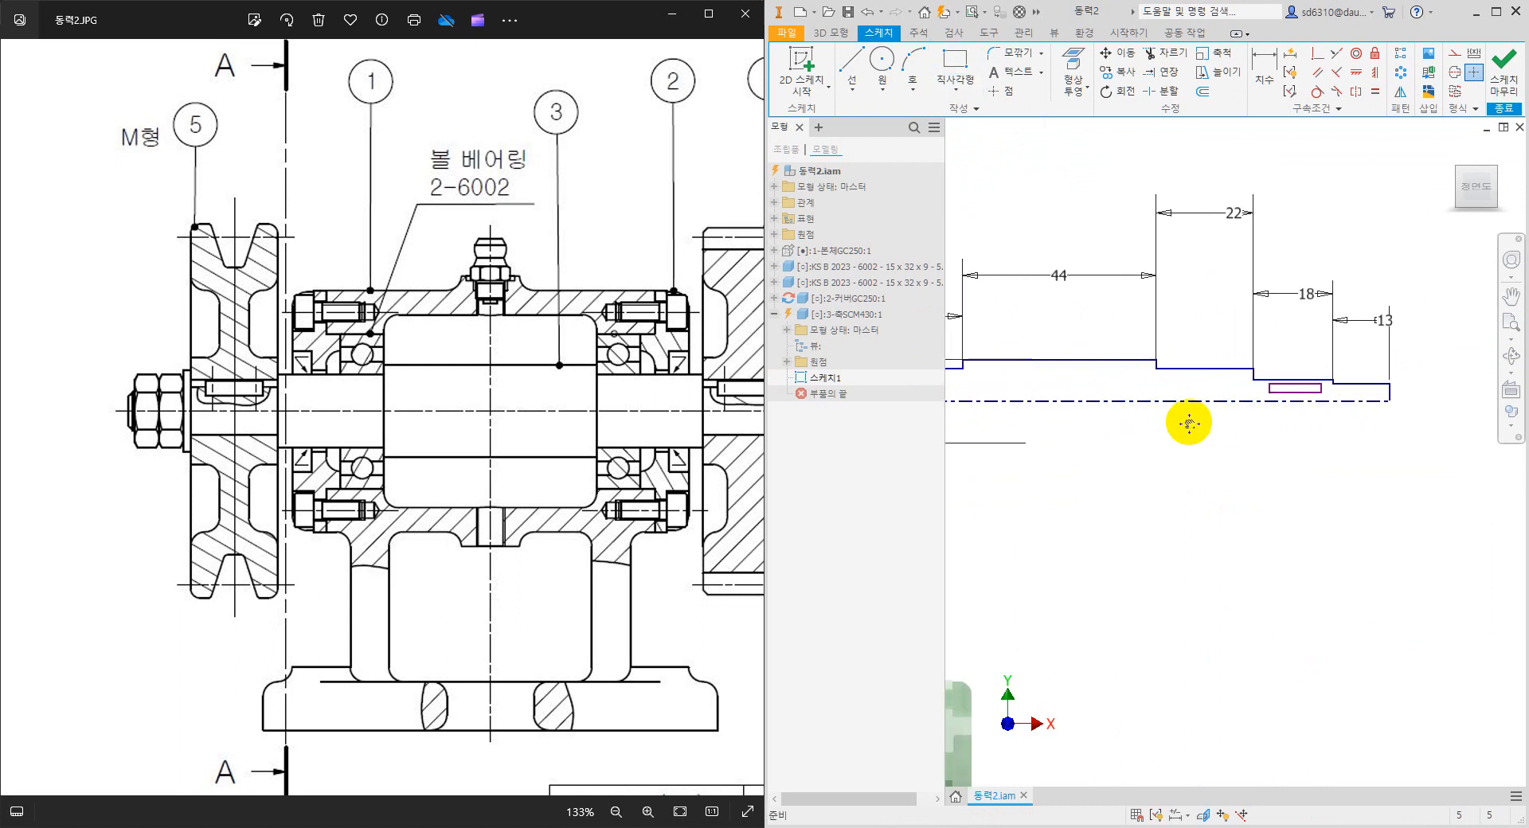
middle_drag(1187, 423, 1268, 422)
middle_drag(954, 408, 1075, 411)
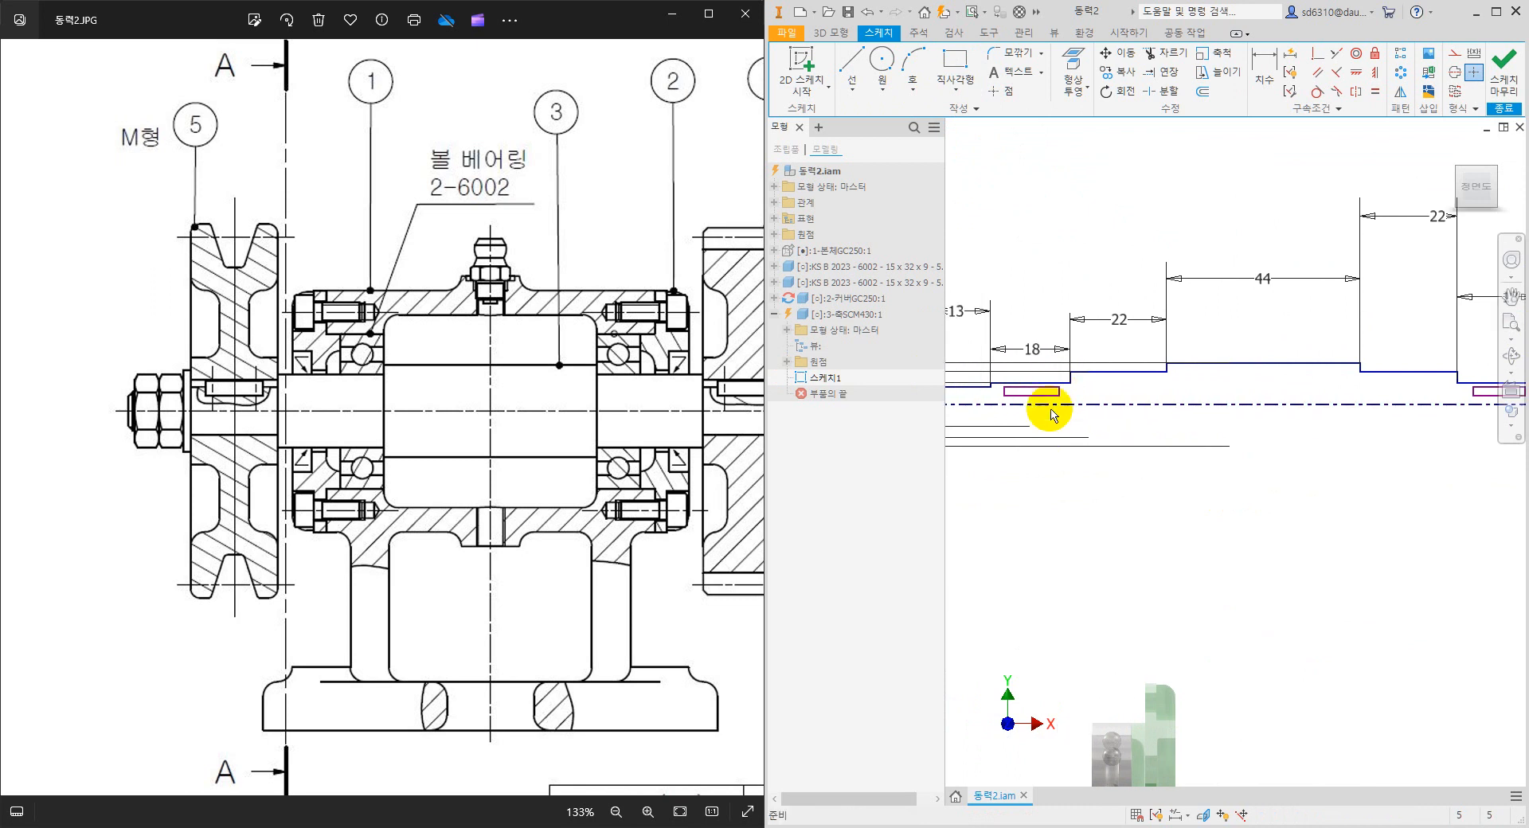
middle_drag(1364, 447, 1297, 446)
scroll(1421, 402, up, 2)
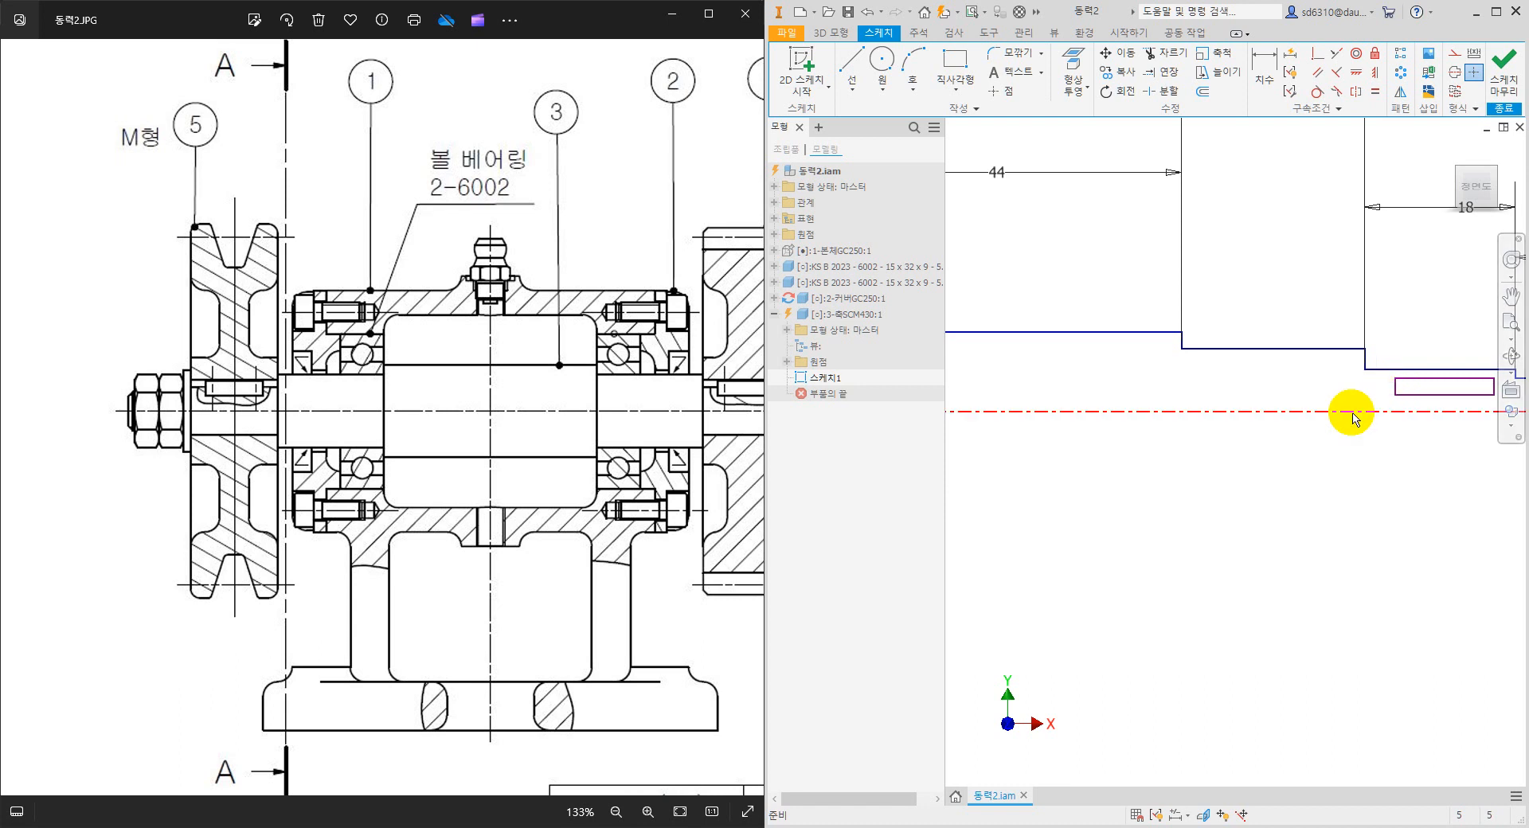
scroll(1403, 390, down, 2)
middle_drag(1225, 406, 1335, 376)
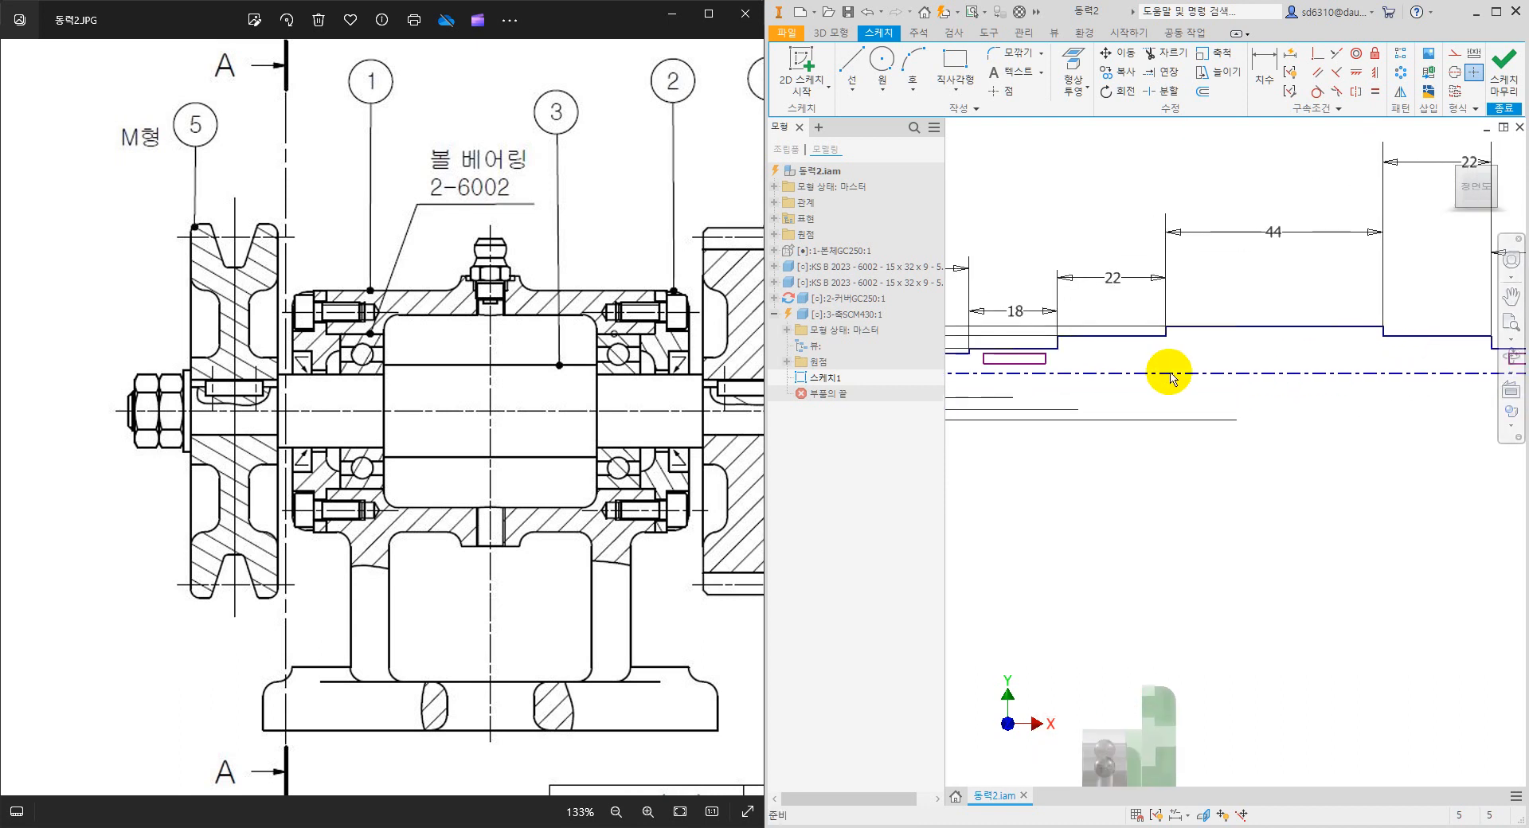
middle_drag(1072, 372, 1147, 347)
scroll(1148, 347, up, 2)
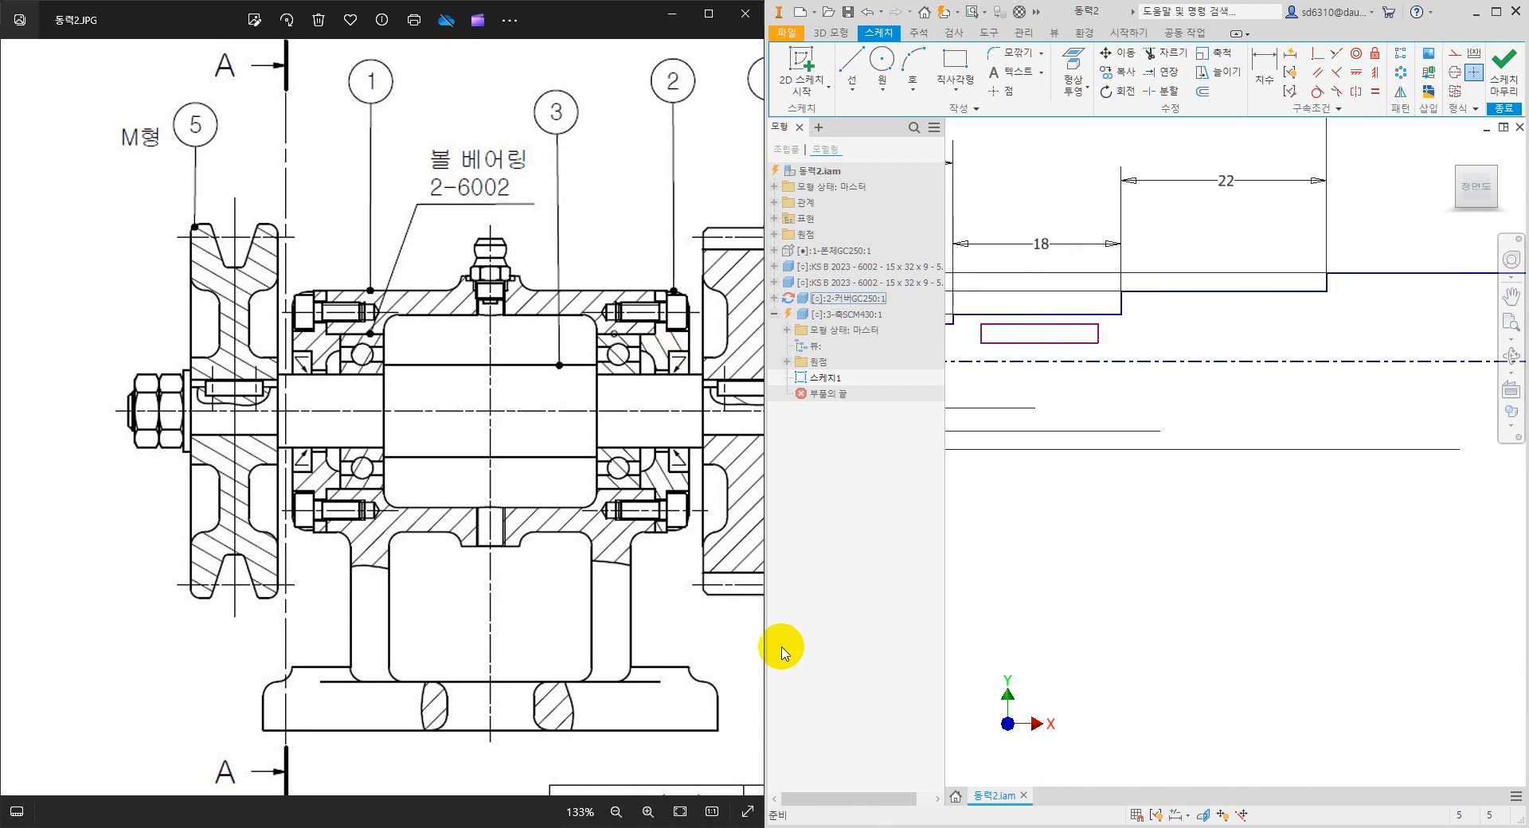
Switch to the standards PDF in Acrobat, search for 키, and bring up the key slot dimension table in section 21, 평행 키 (키 홈).
click(1070, 824)
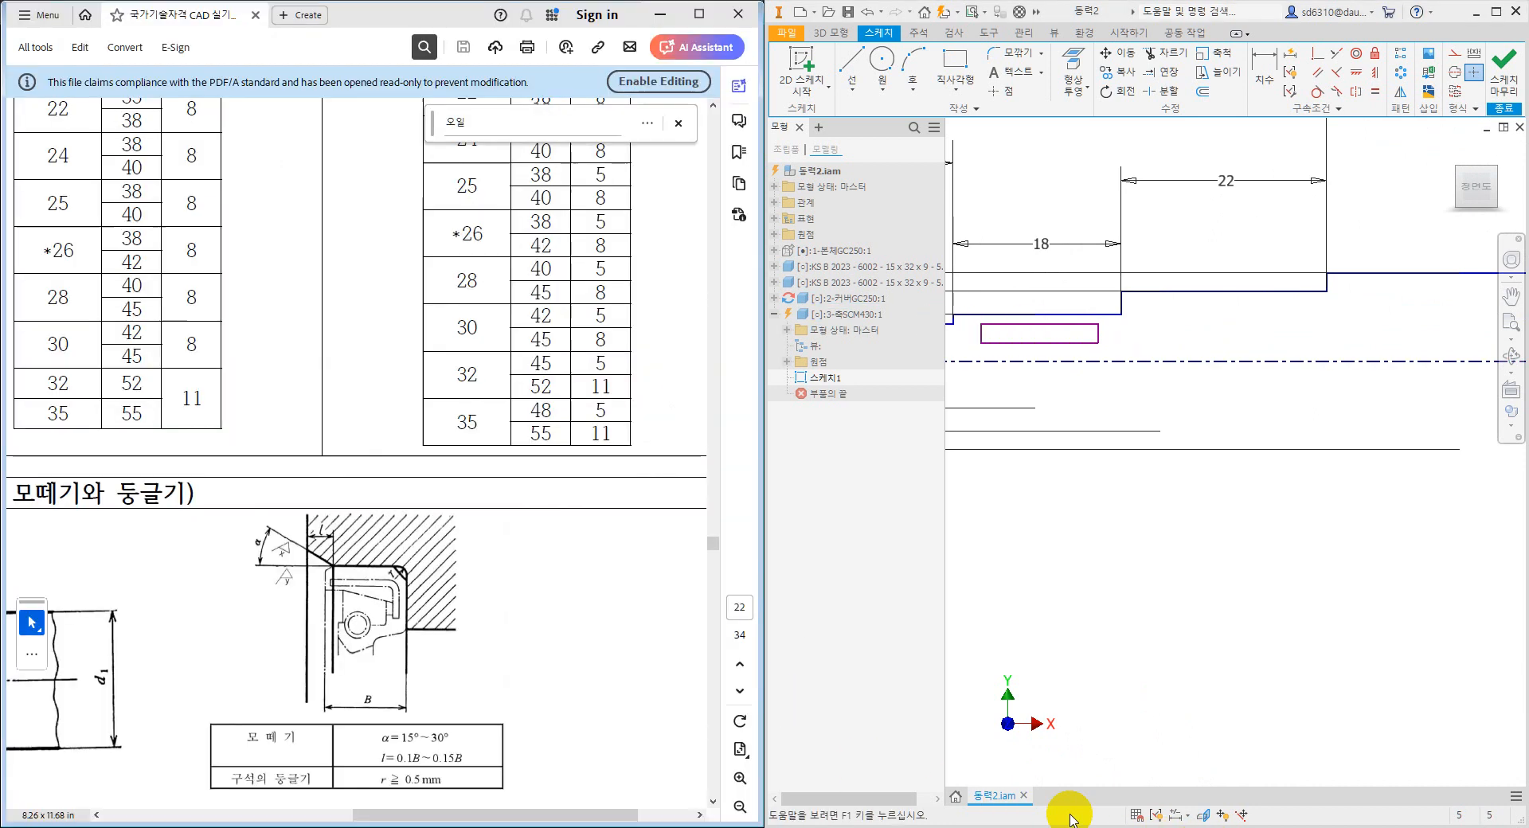
drag(475, 122, 362, 119)
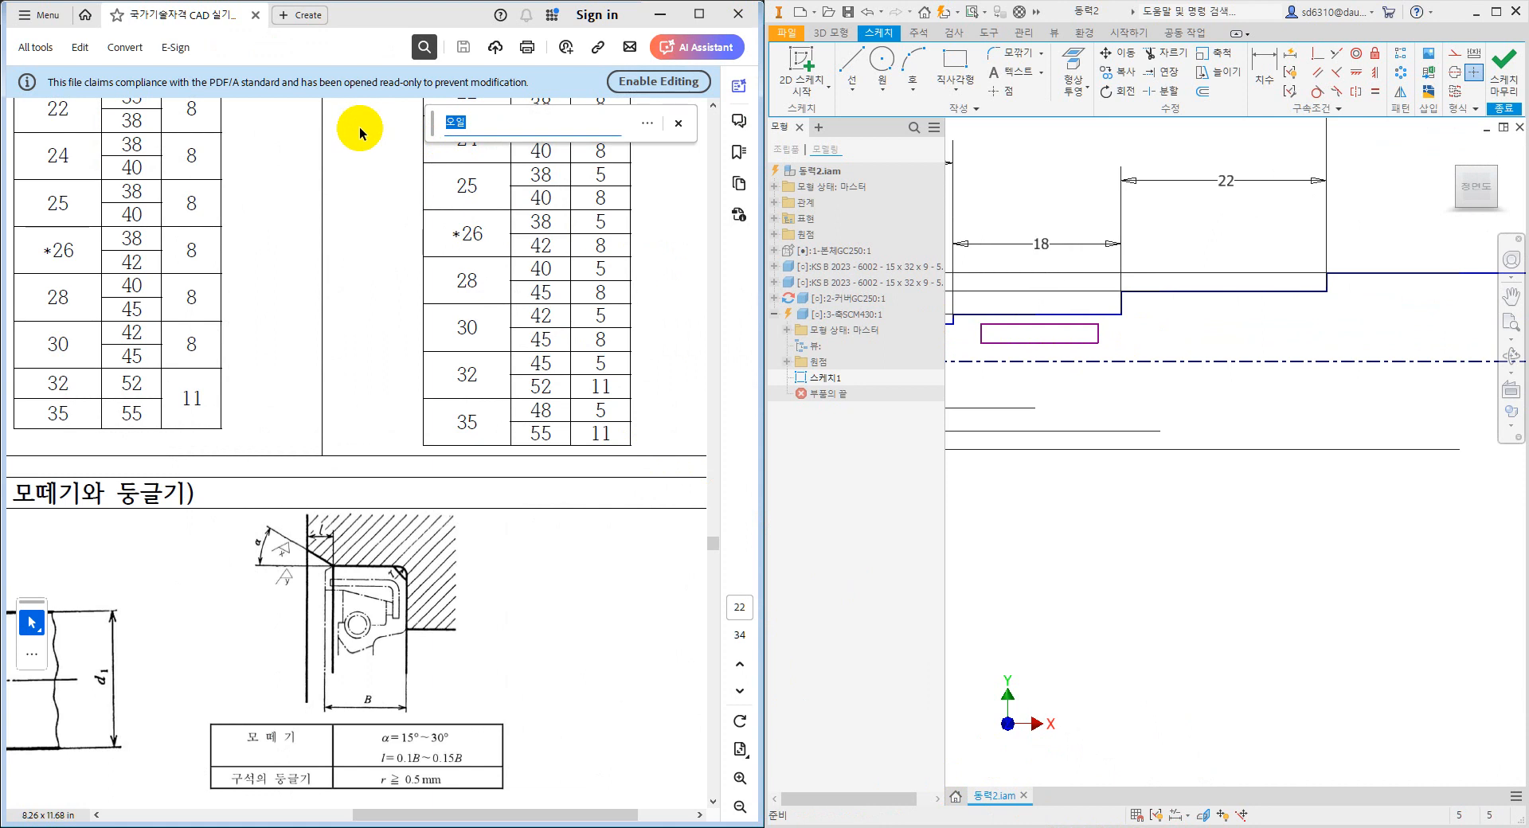
text(키)
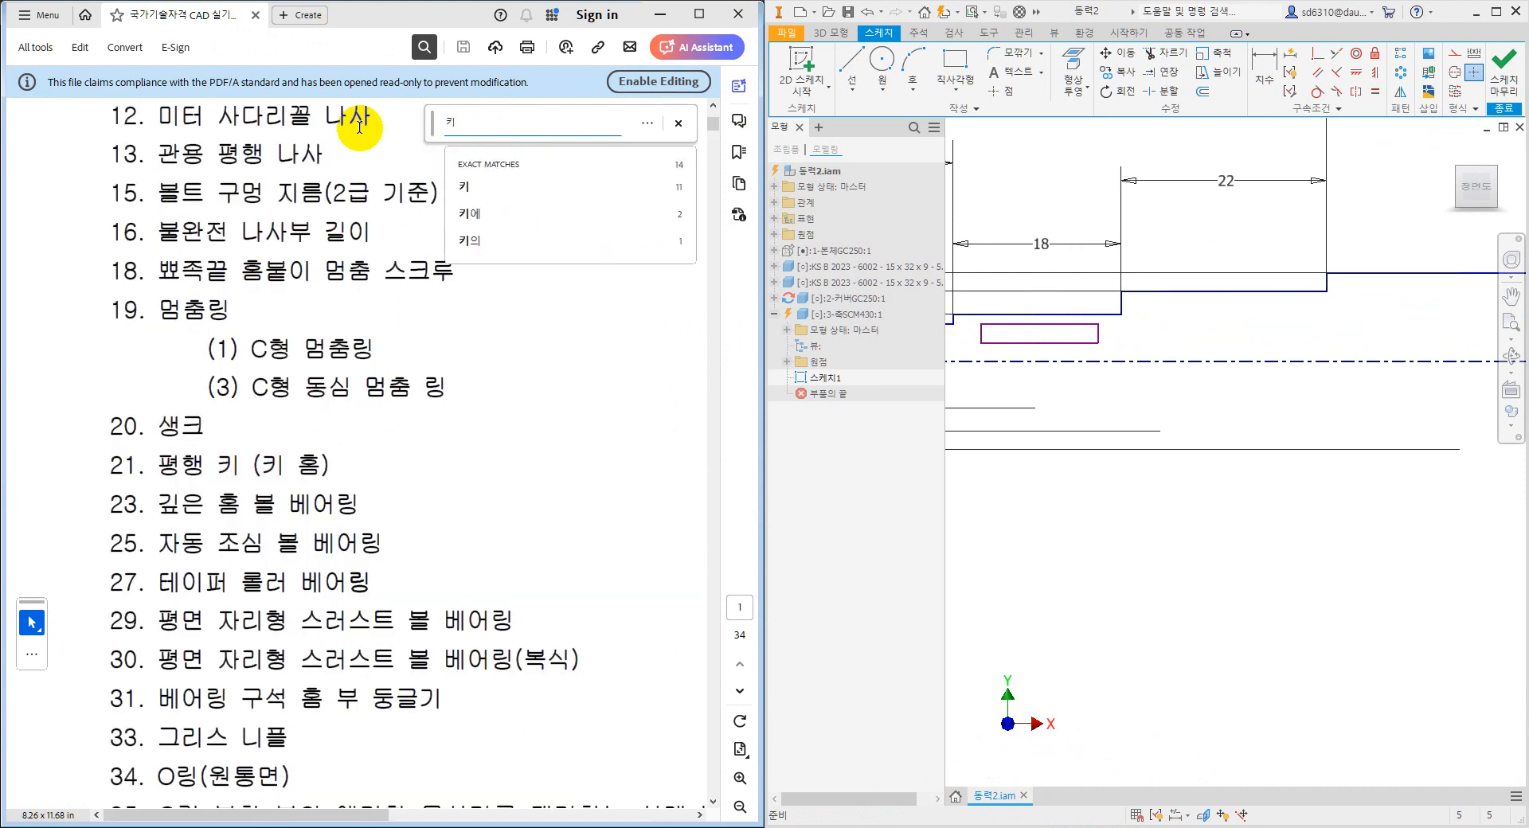
key(Return)
key(Return)
key(Return)
key(Return)
key(Return)
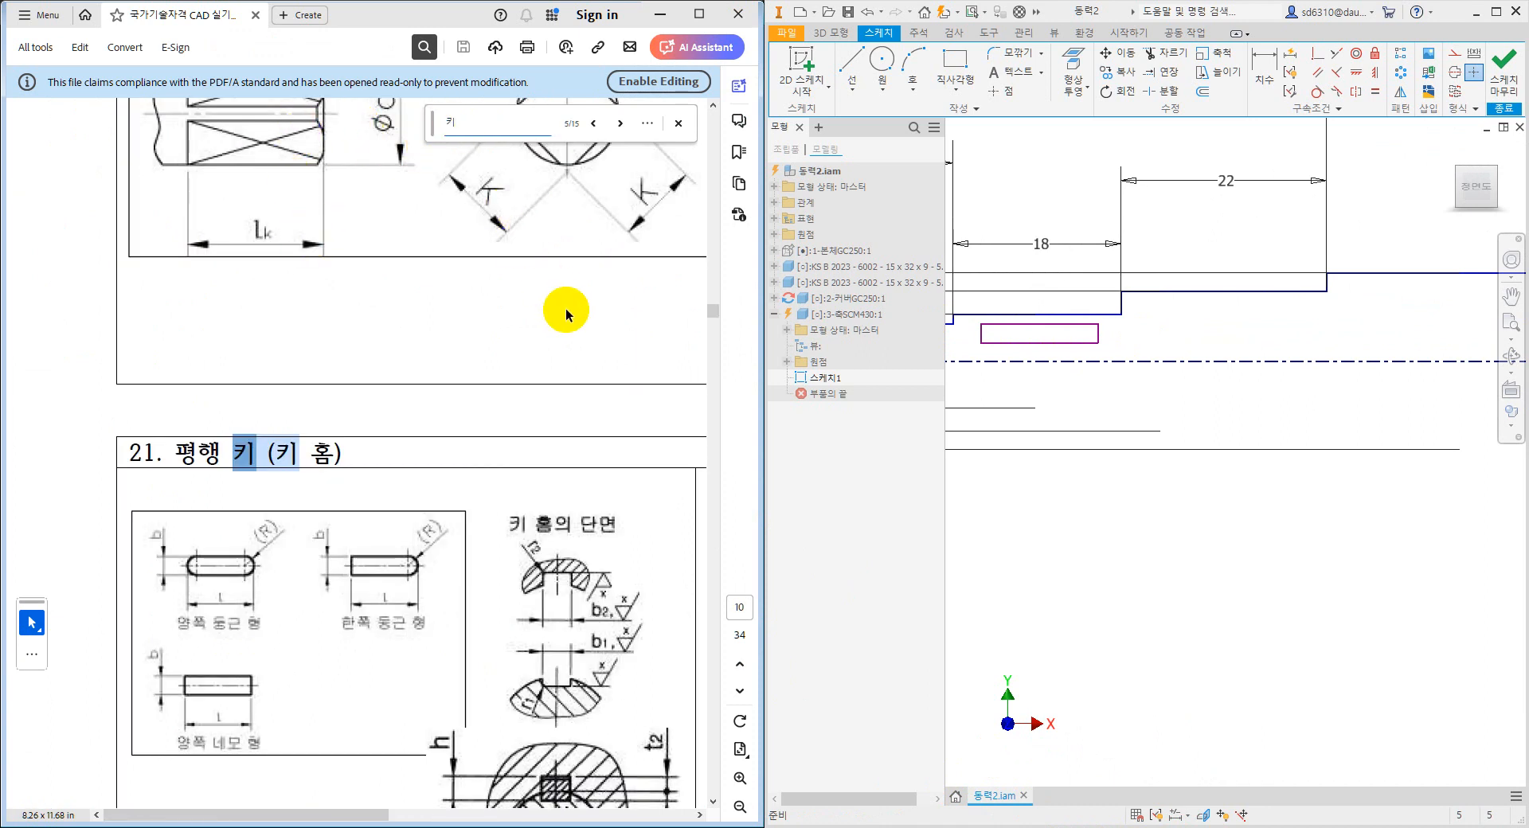
scroll(564, 309, down, 3)
scroll(564, 309, down, 3)
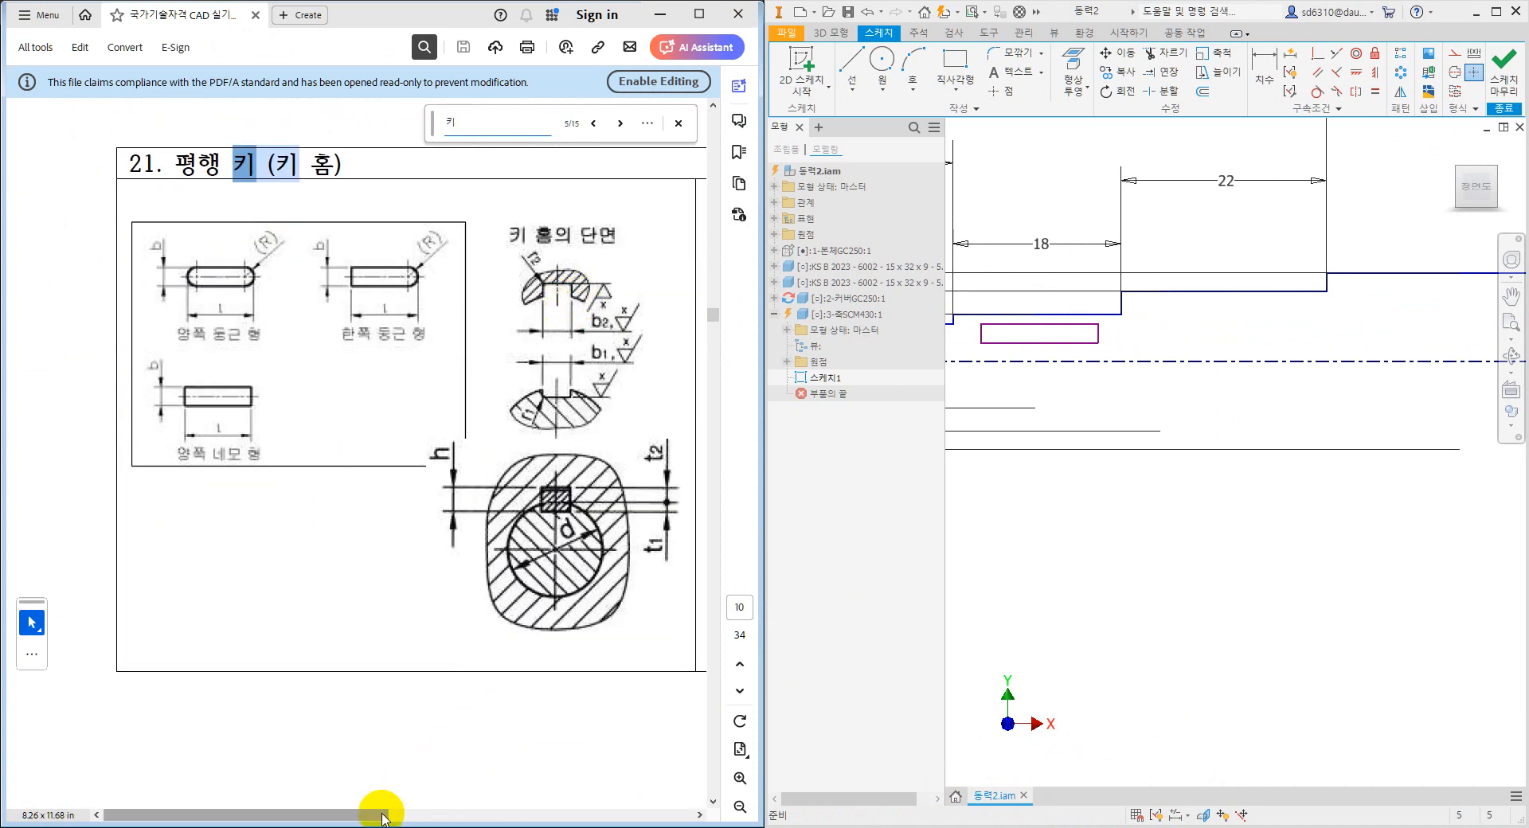
drag(382, 814, 660, 807)
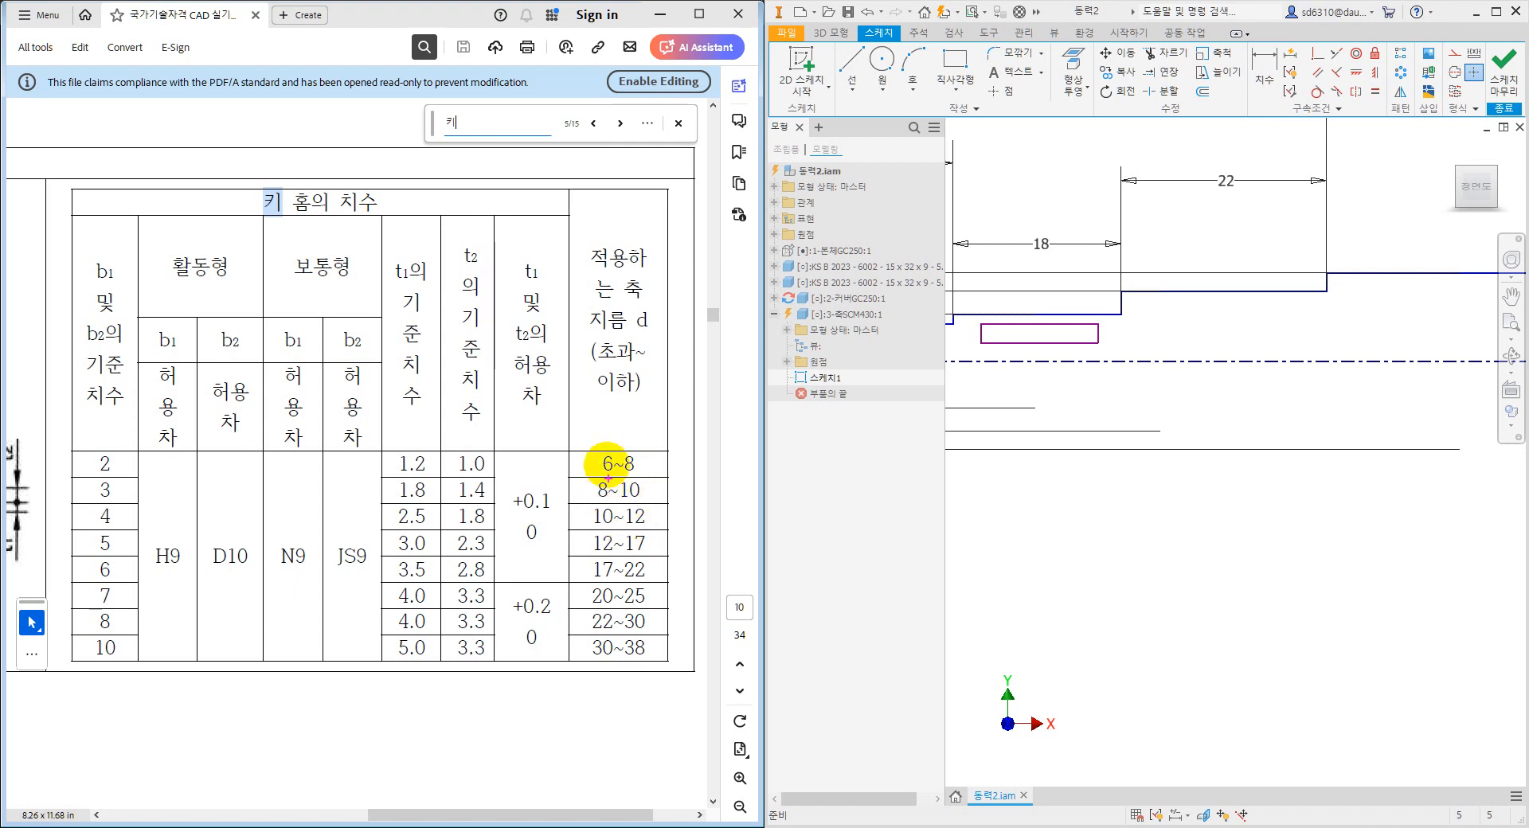
Examine how the key slot table's shaft diameter ranges are read, and the b1, t1 and t2 values in the 8~10 row.
mouse_move(636, 363)
mouse_down()
mouse_move(609, 382)
mouse_move(590, 342)
mouse_move(613, 331)
mouse_move(641, 353)
mouse_move(601, 404)
mouse_move(632, 368)
mouse_move(639, 400)
mouse_up()
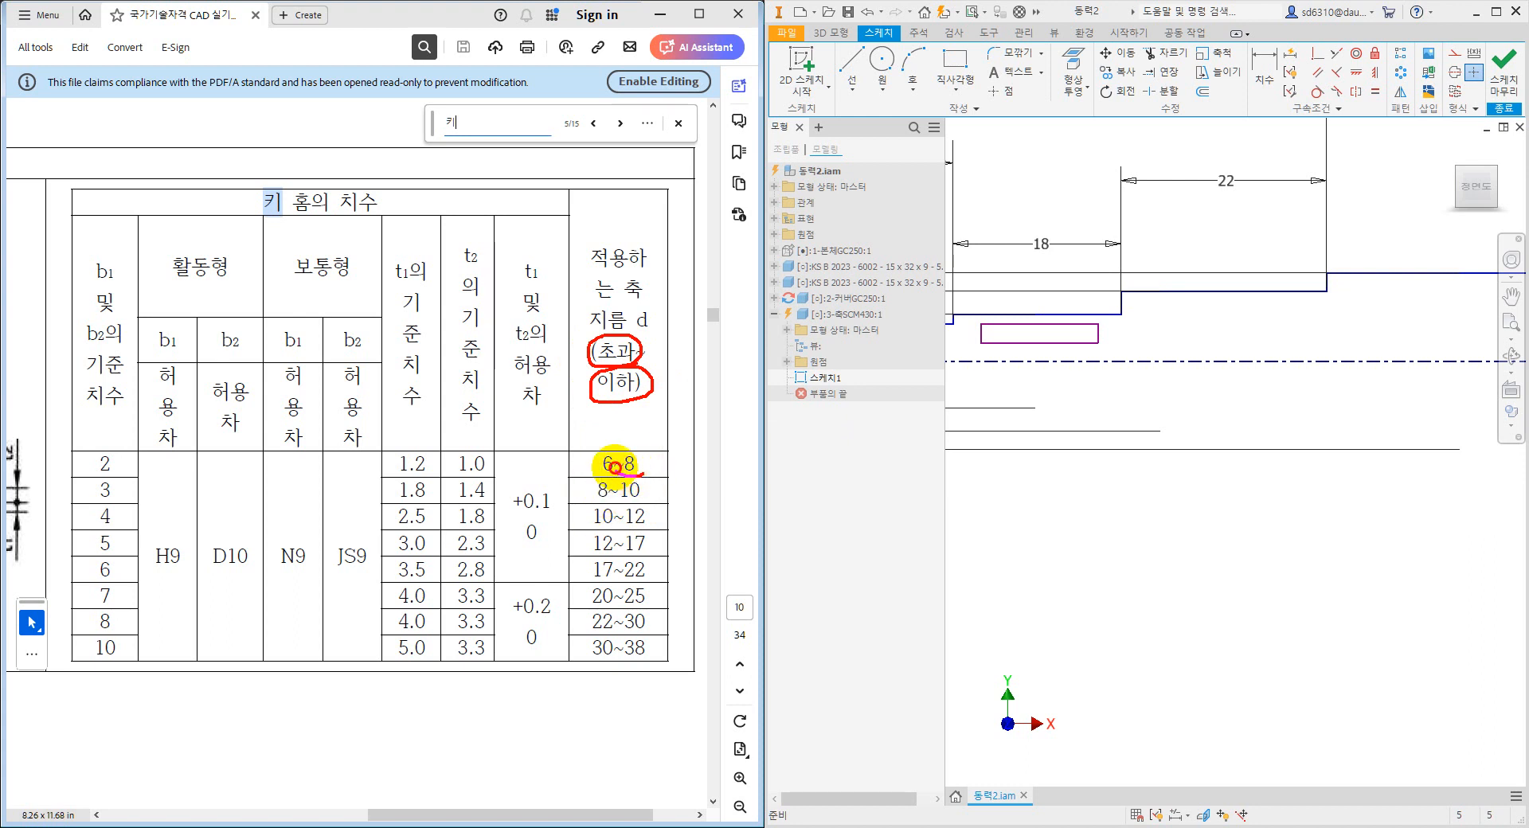
drag(626, 465, 641, 476)
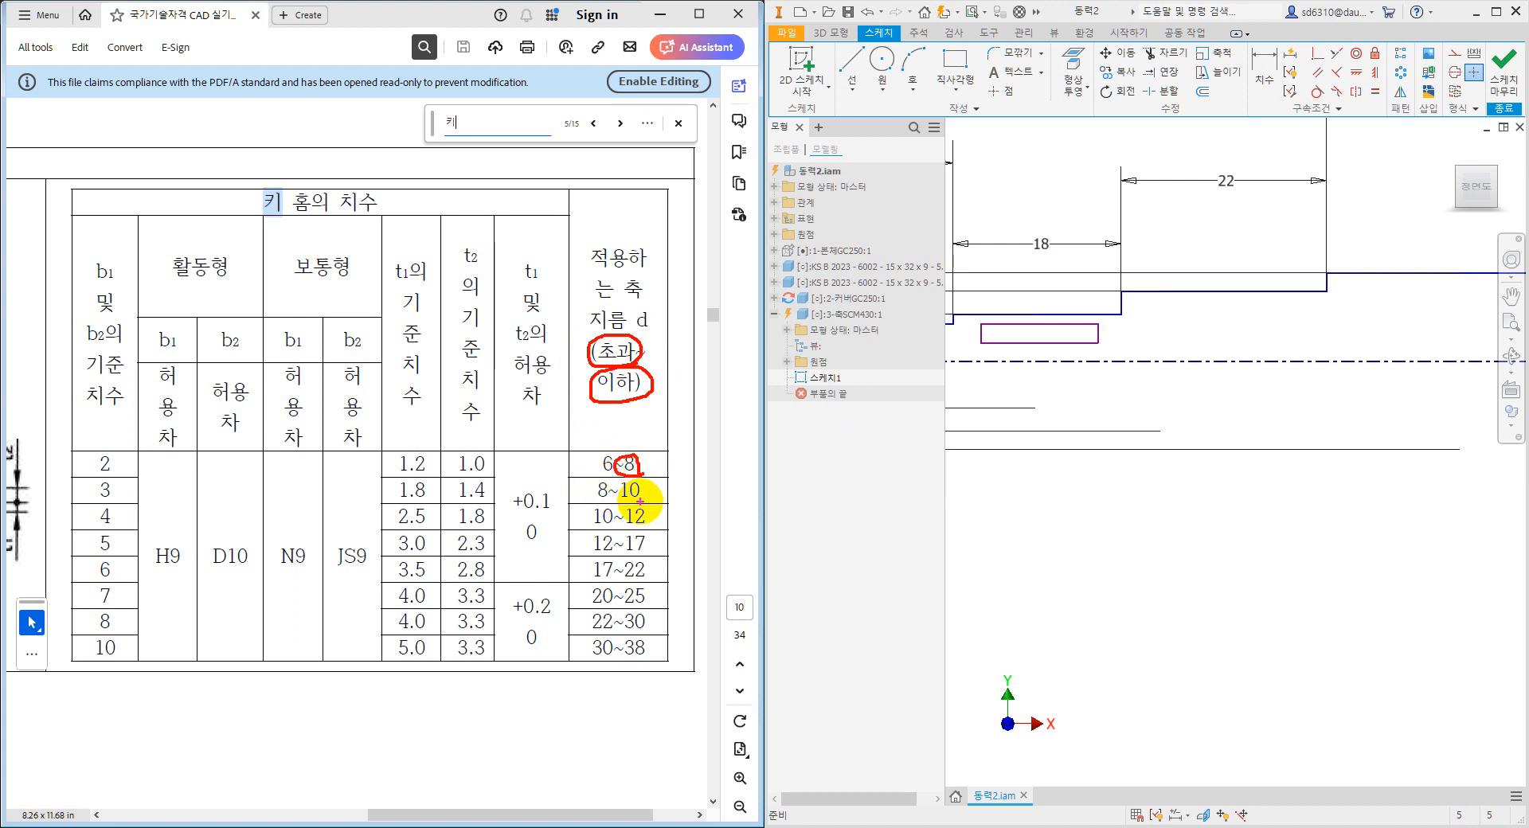
mouse_move(591, 524)
mouse_down()
mouse_move(617, 522)
mouse_move(639, 482)
mouse_move(641, 509)
mouse_up()
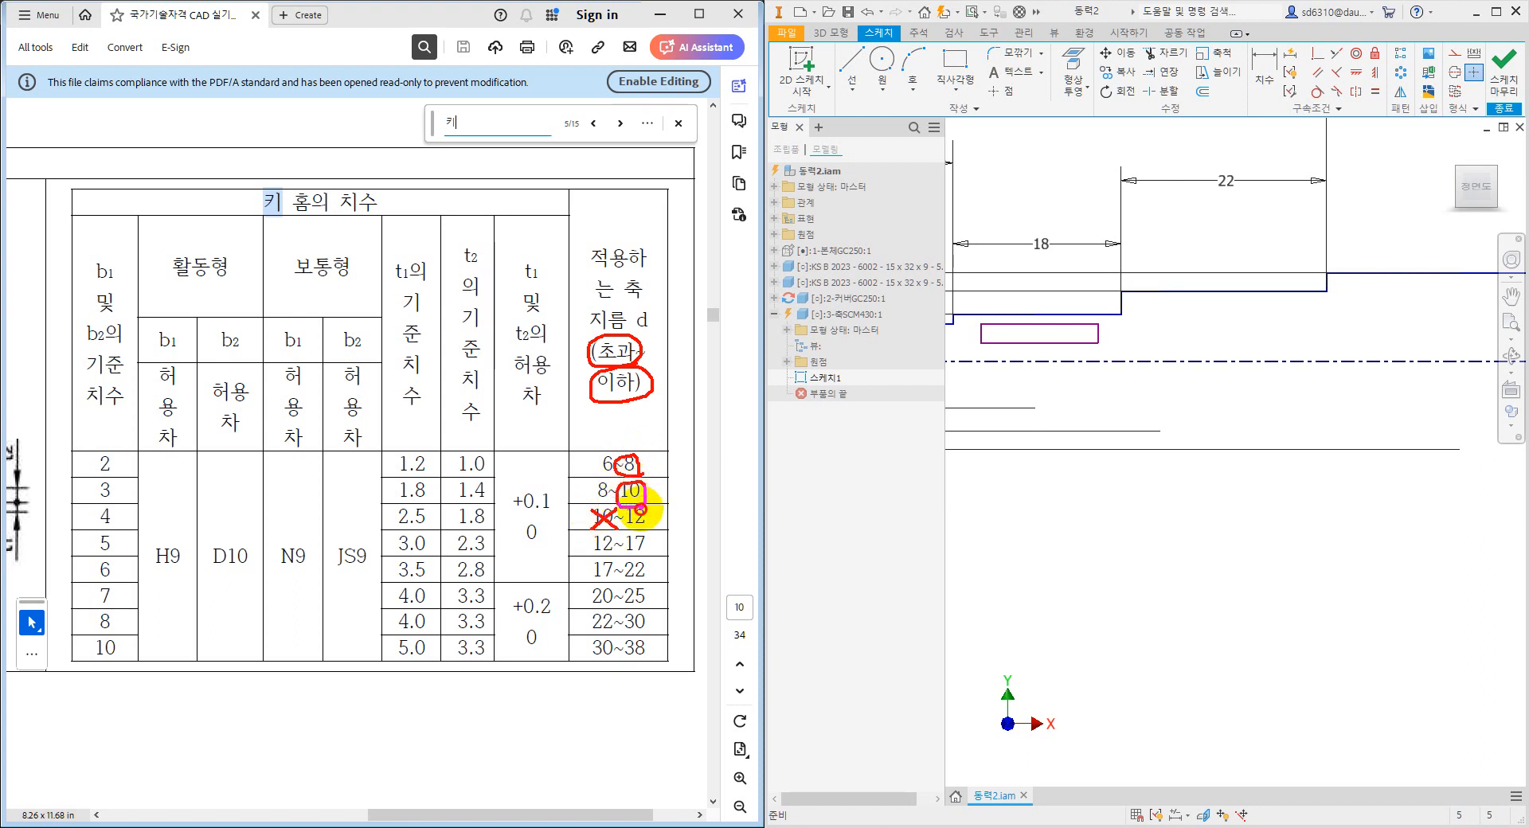
key(Escape)
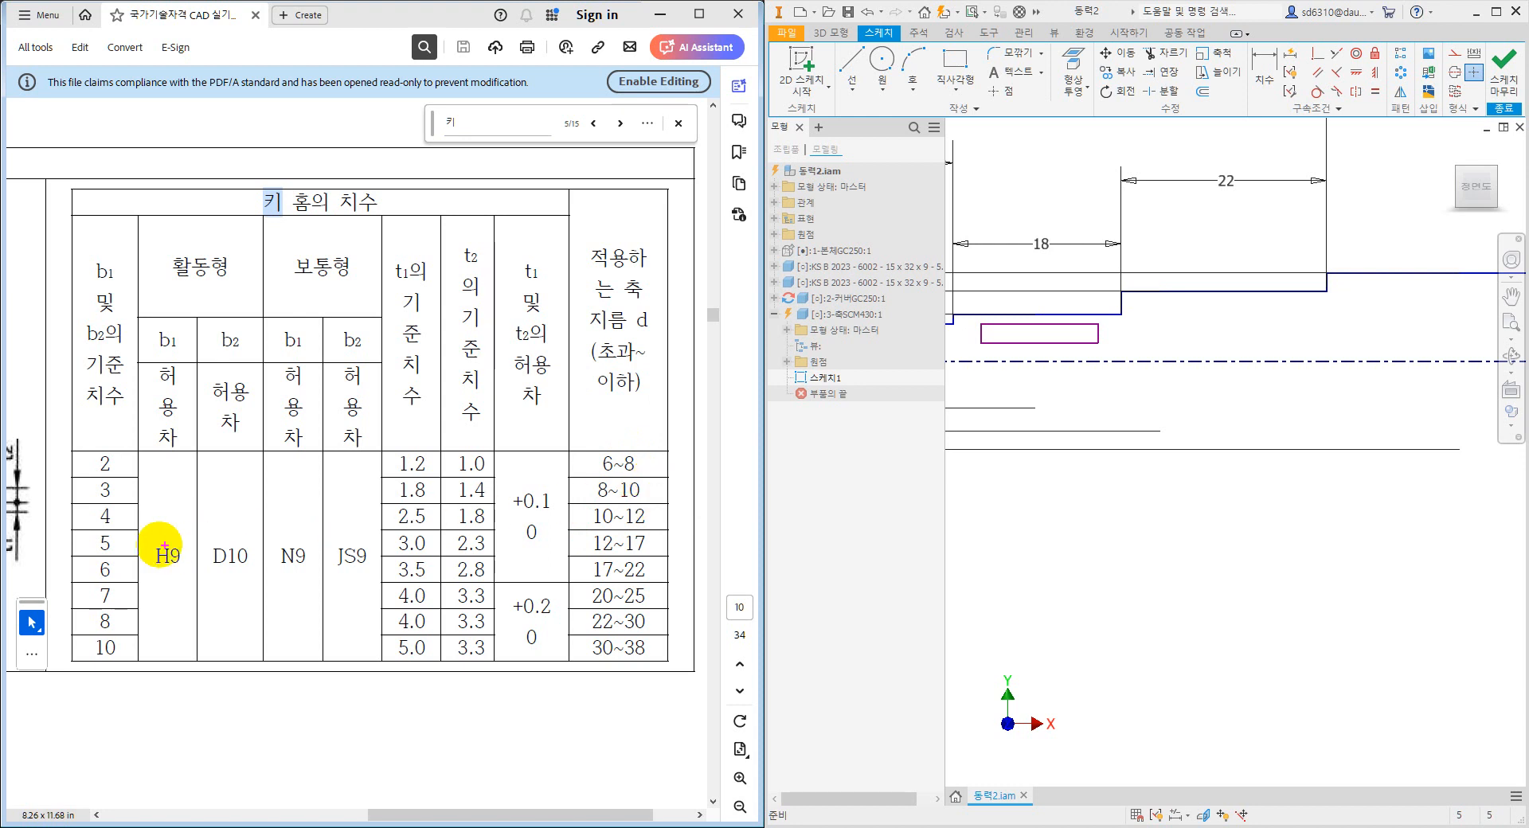
mouse_move(120, 500)
mouse_down()
mouse_move(89, 498)
mouse_move(94, 476)
mouse_move(125, 481)
mouse_move(121, 499)
mouse_up()
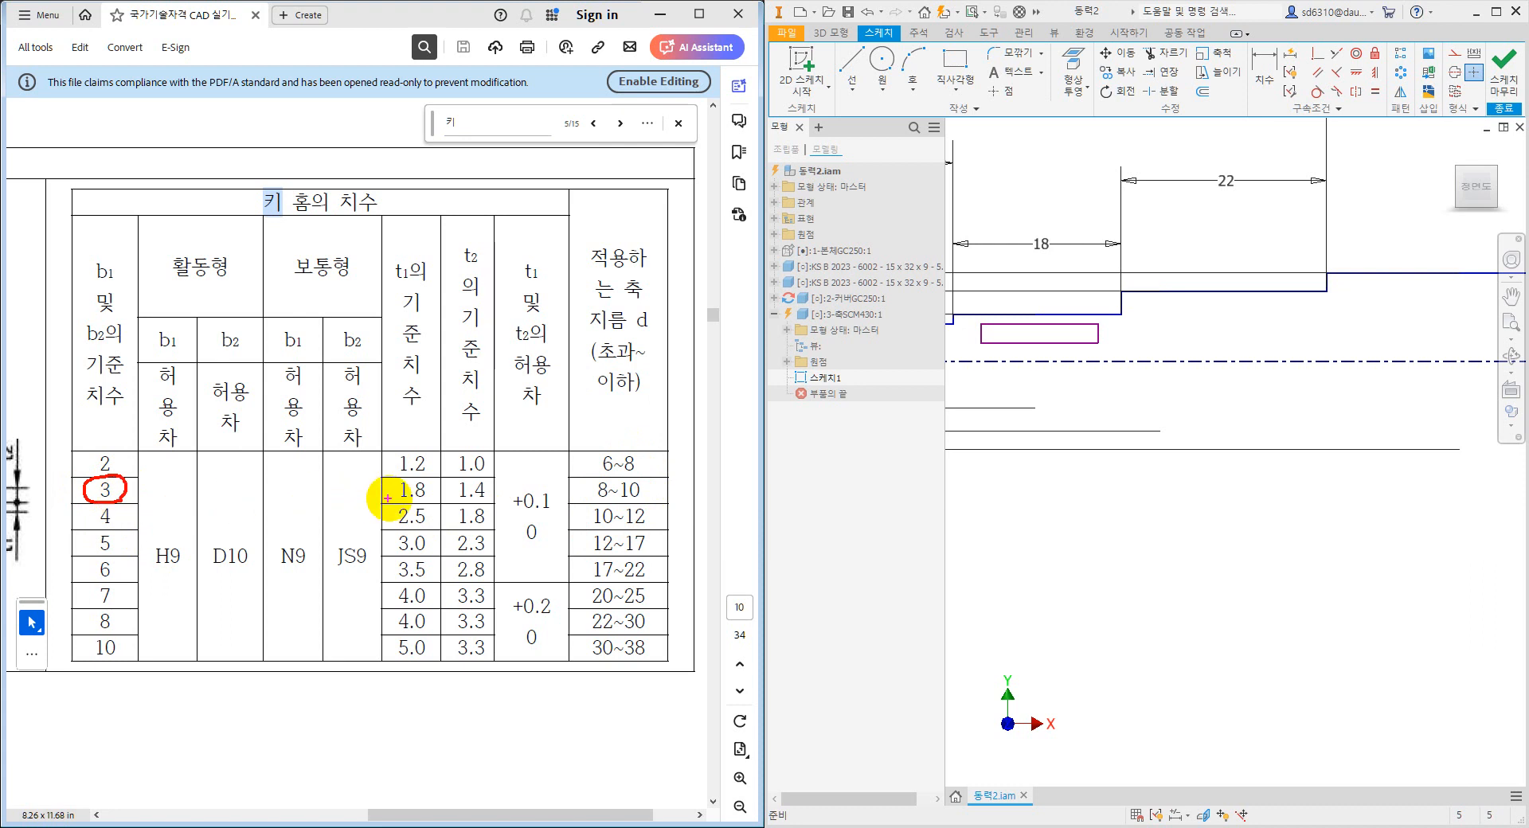
mouse_move(434, 482)
mouse_down()
mouse_move(399, 478)
mouse_move(412, 507)
mouse_up()
mouse_move(489, 478)
mouse_down()
mouse_move(455, 482)
mouse_move(462, 507)
mouse_move(500, 488)
mouse_move(484, 509)
mouse_up()
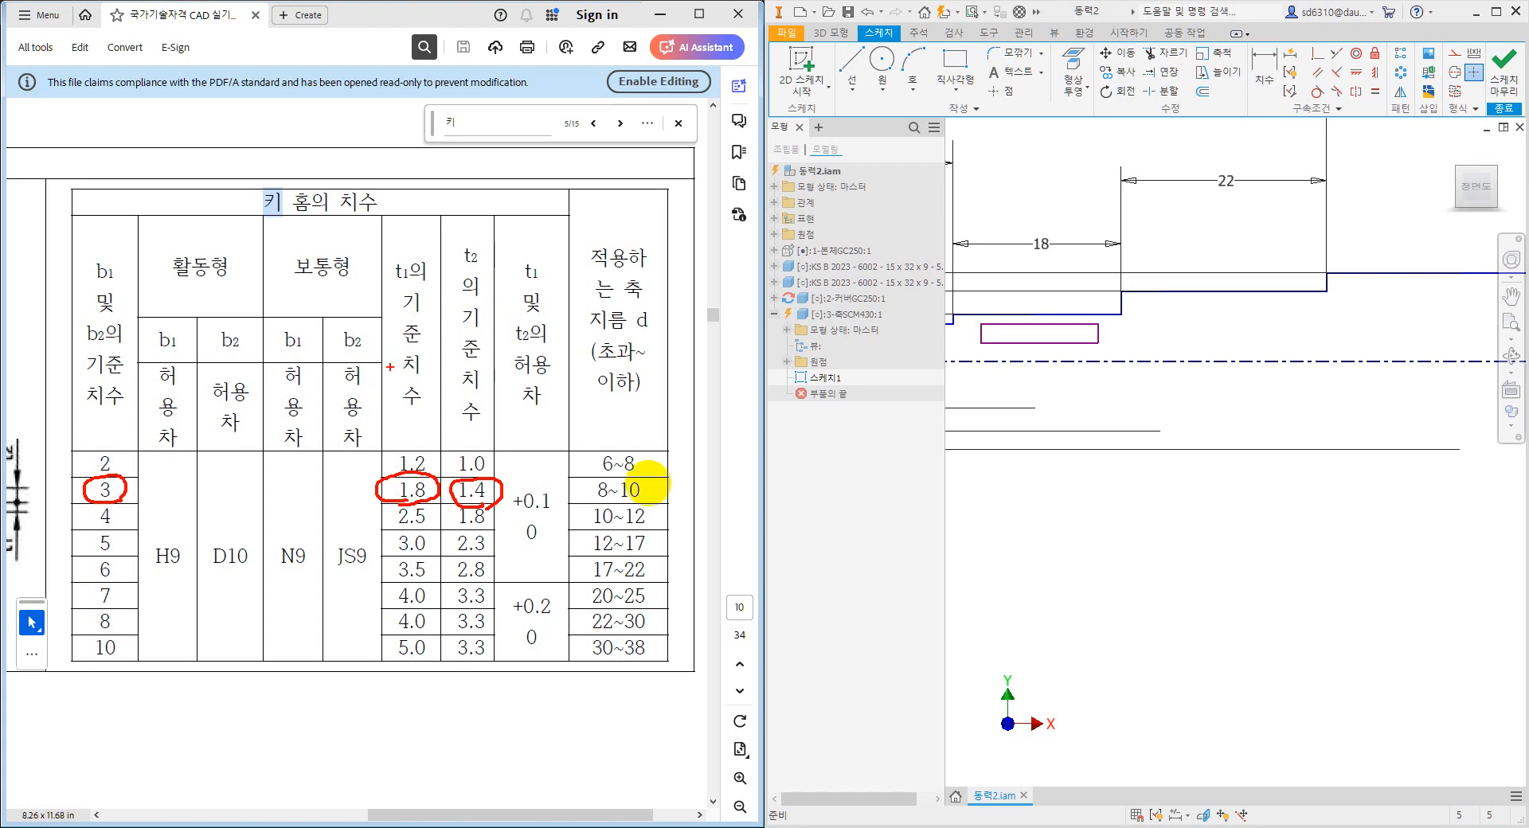
key(Escape)
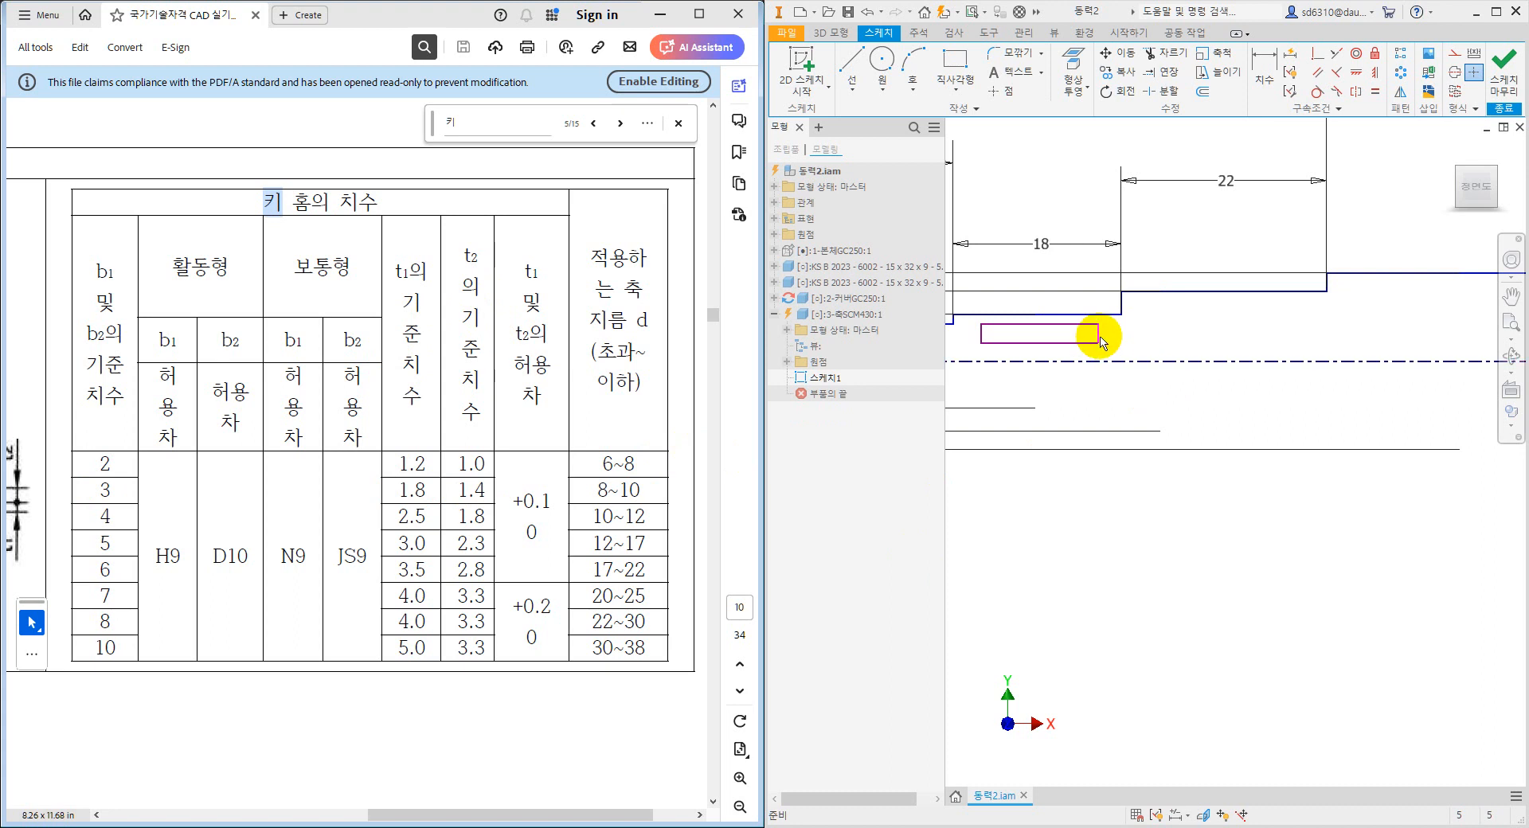
In the Inventor sketch, dimension the height of the rectangle under the second shaft step as 1.8 mm.
click(1264, 73)
scroll(1136, 331, down, 5)
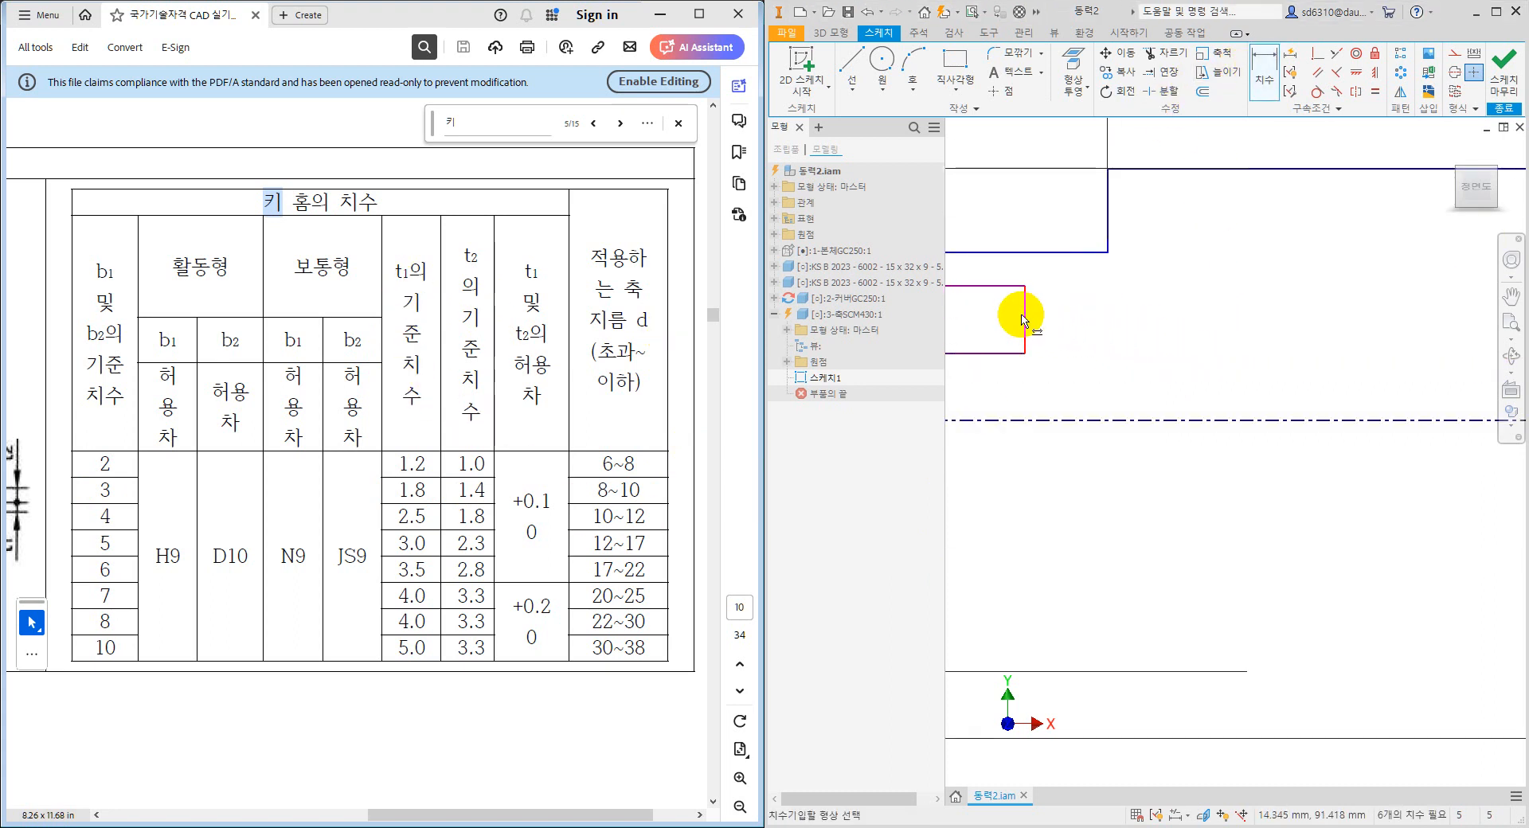
click(1023, 320)
click(1082, 330)
text(1.8)
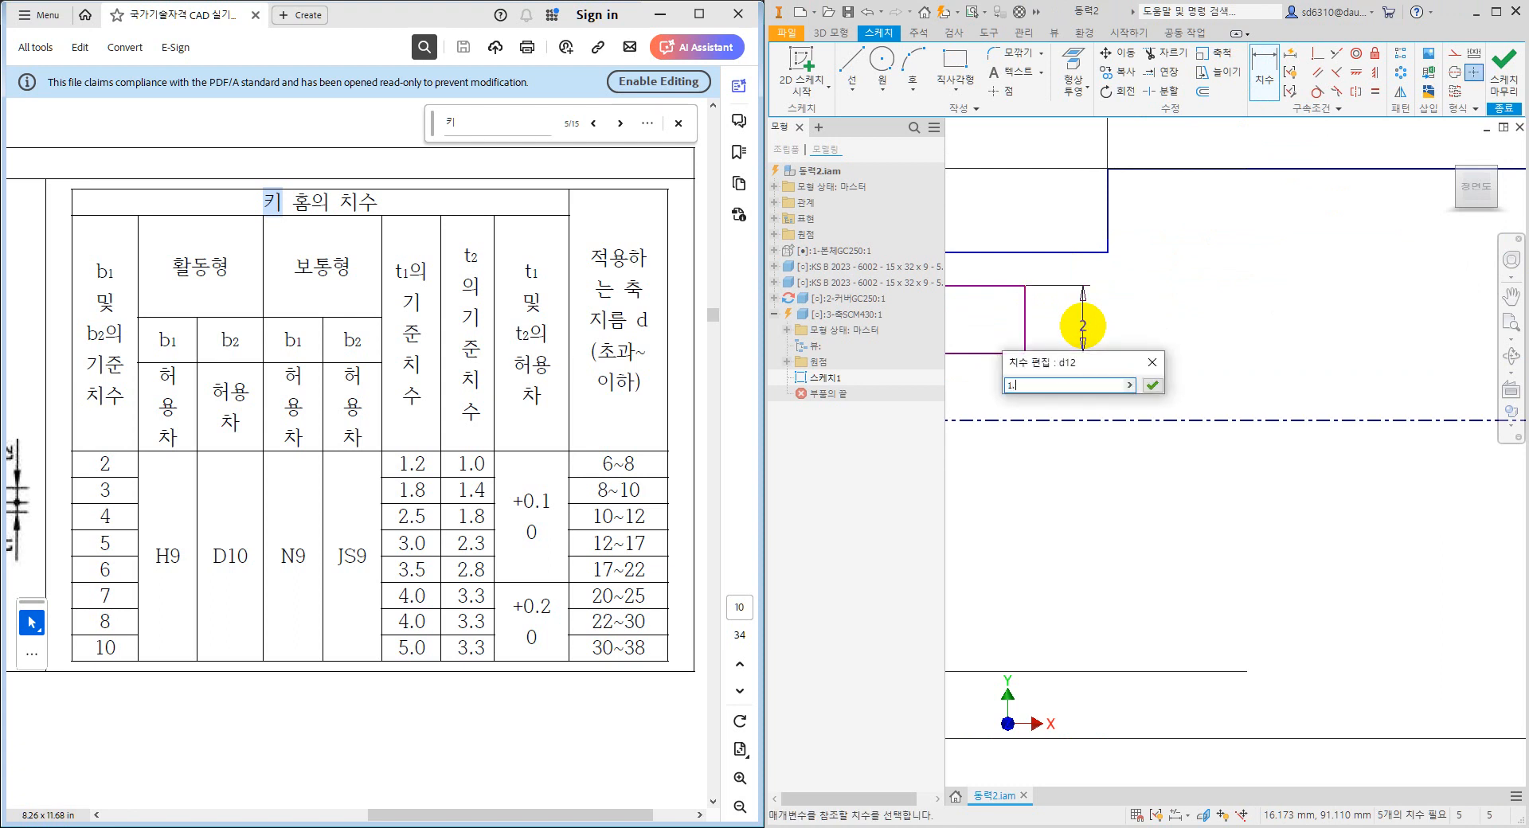
key(Return)
scroll(1181, 348, up, 3)
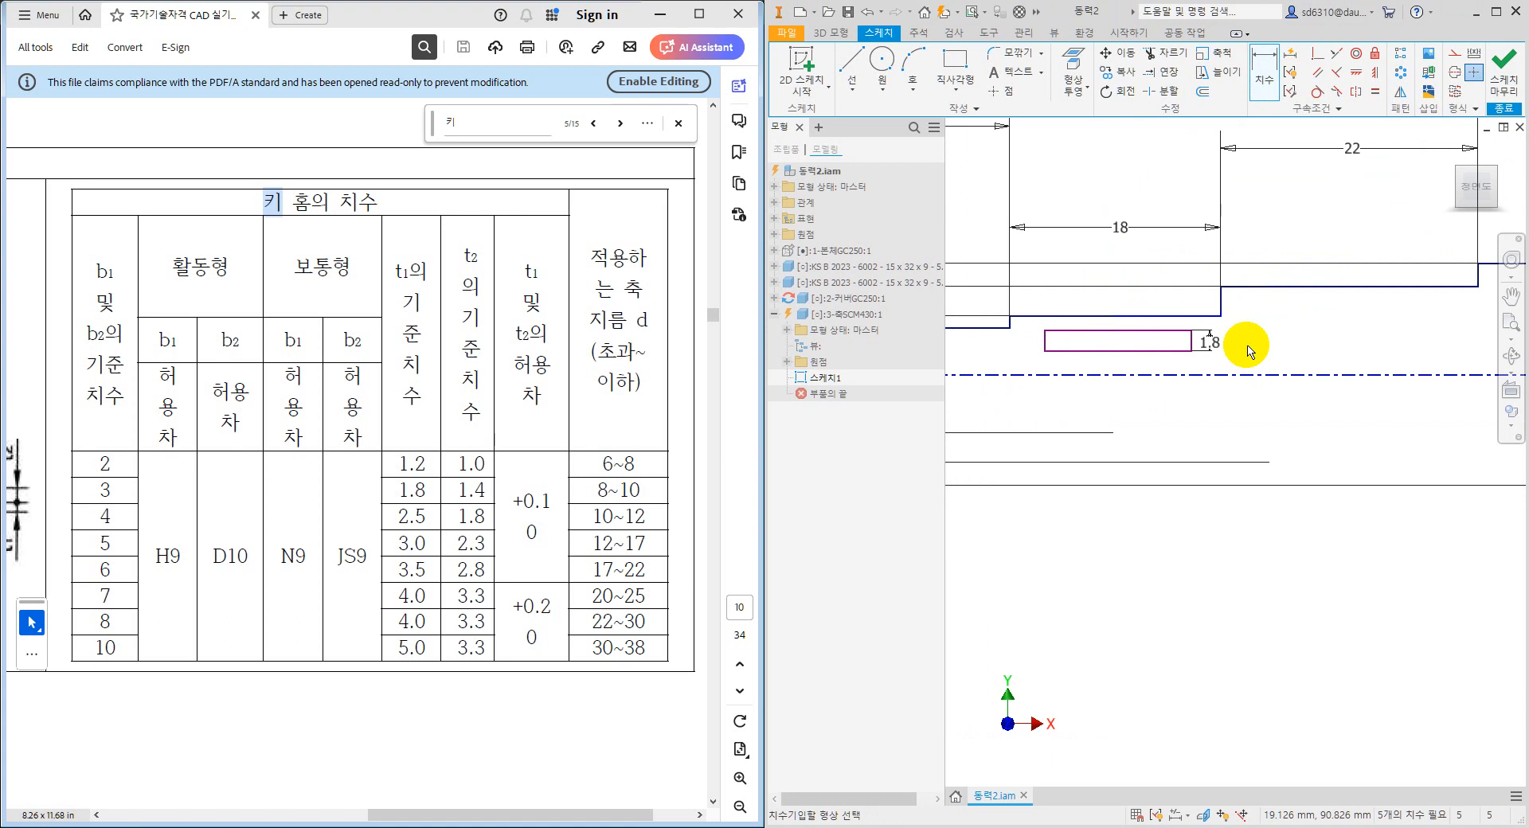
Check the key's length in the 동력2.JPG drawing and dimension the length of the rectangle under the second shaft step as 12 mm.
click(1006, 814)
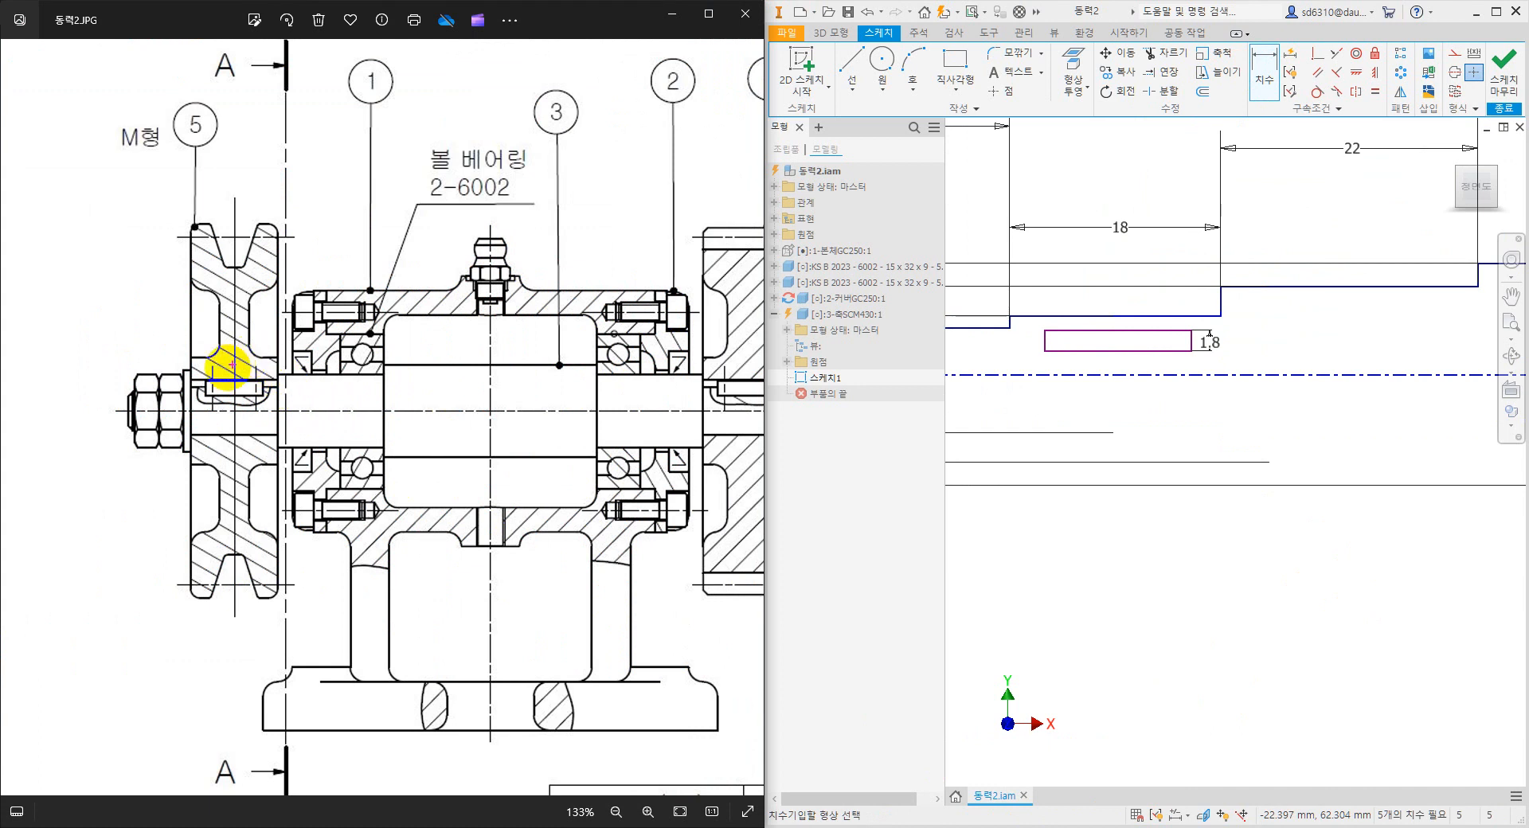
mouse_move(205, 371)
mouse_down()
mouse_move(205, 414)
mouse_move(270, 379)
mouse_up()
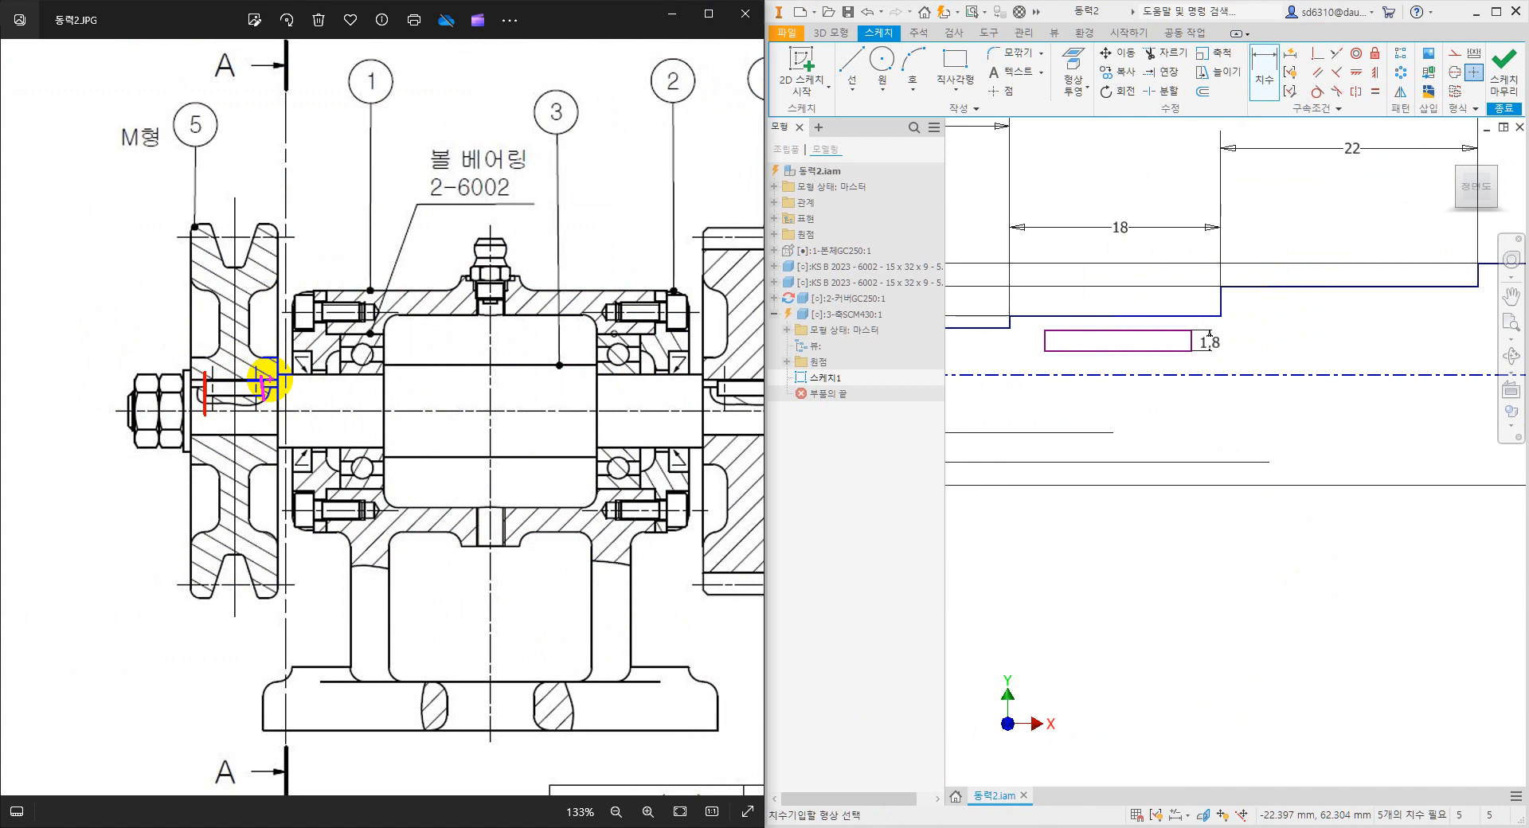
key(Escape)
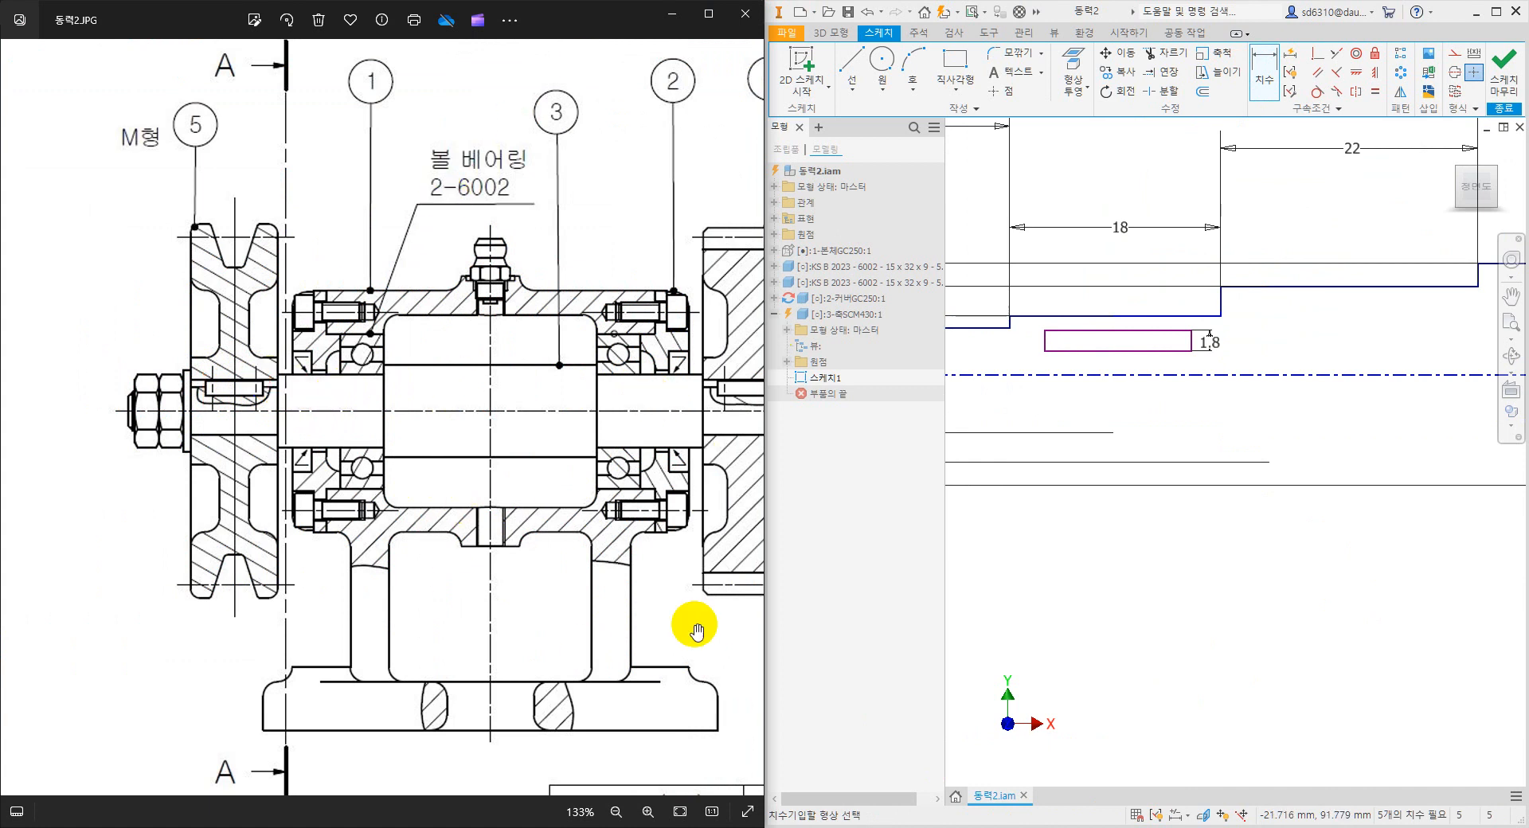
click(1123, 350)
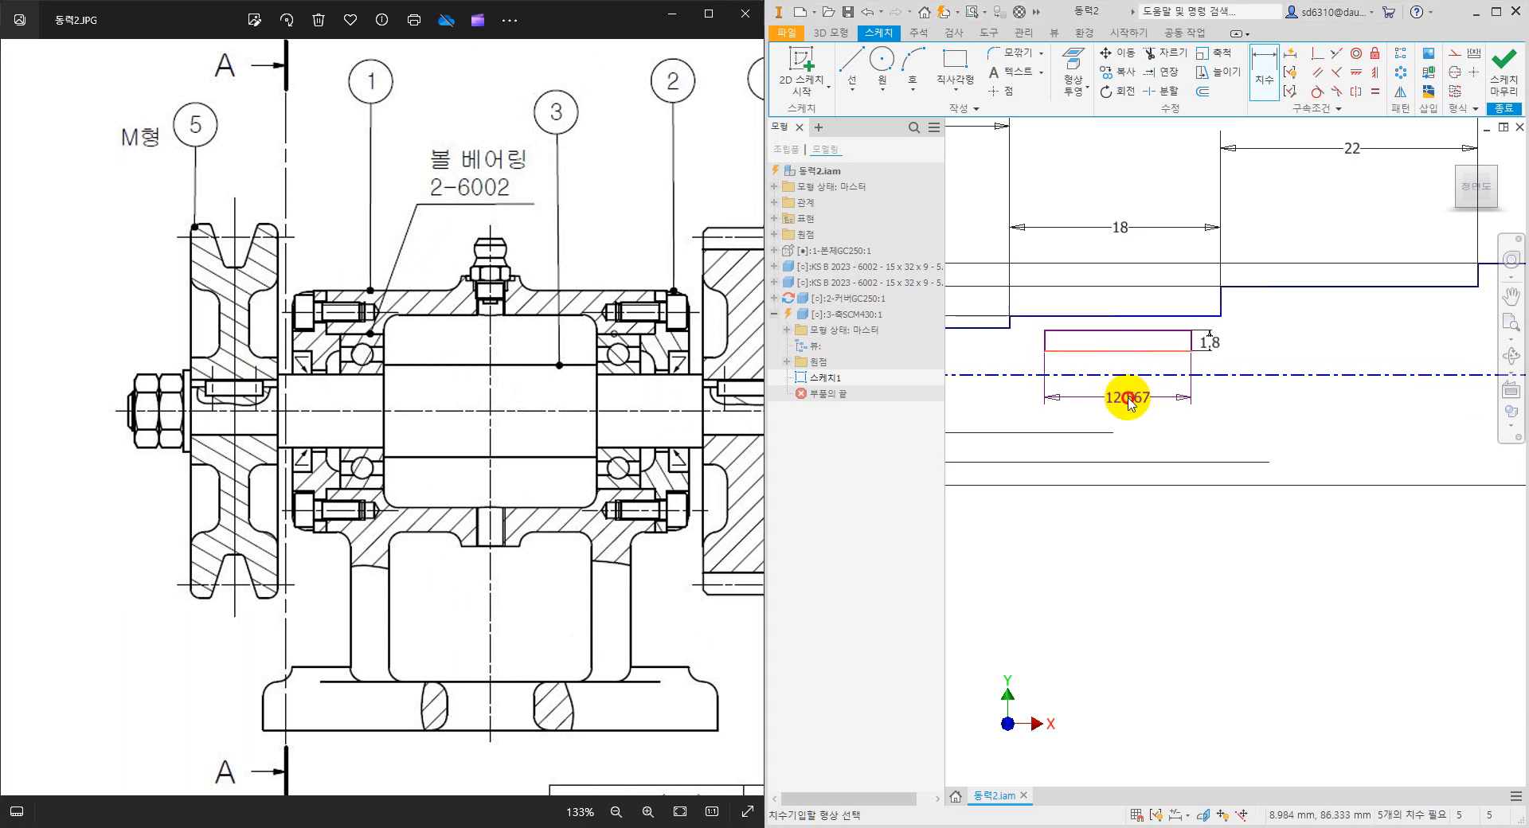
click(1129, 401)
text(12)
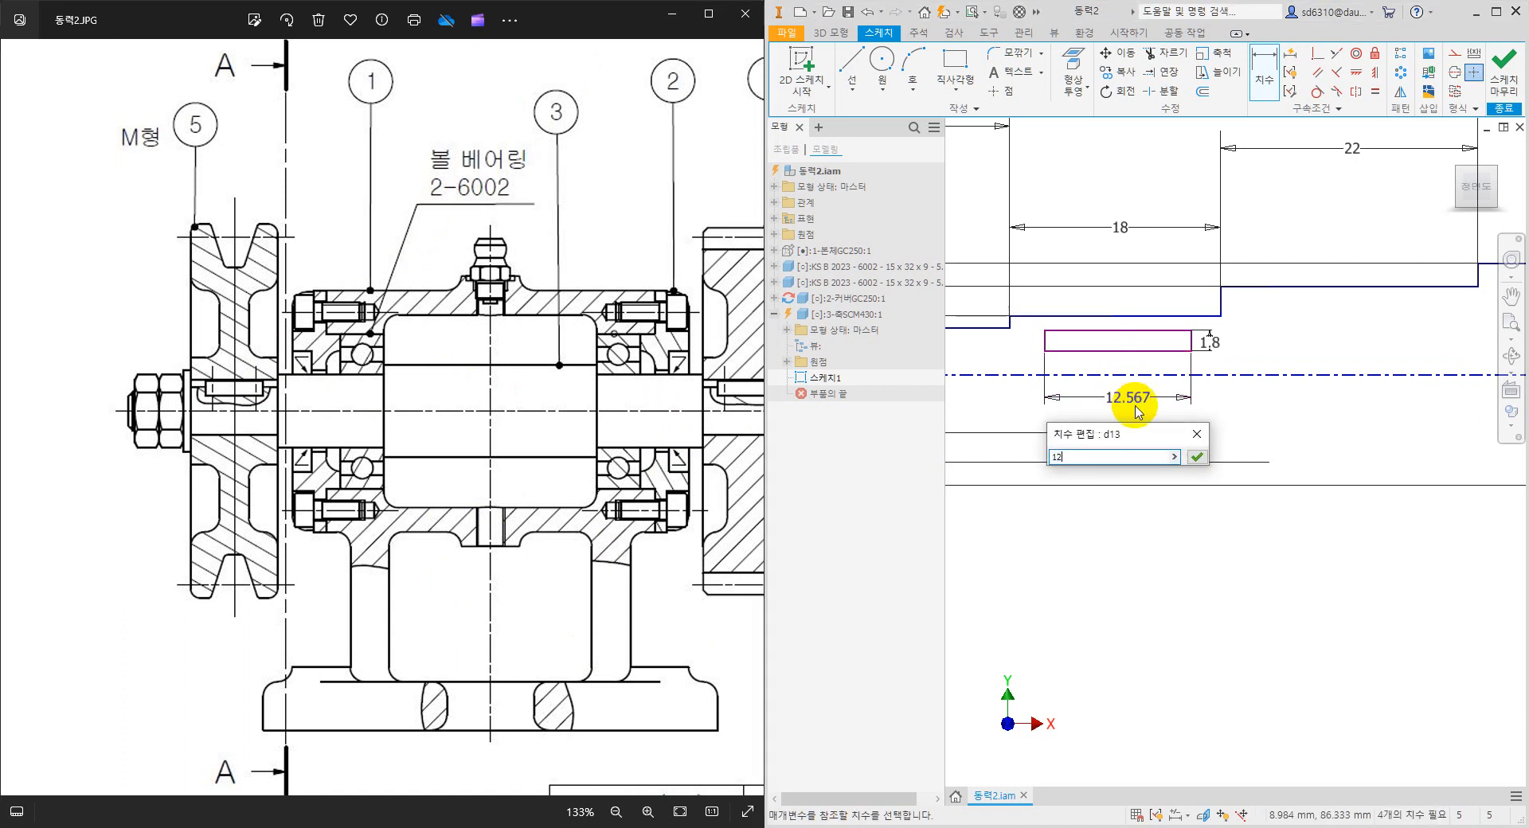
click(1196, 457)
Dimension the length of the rectangle under the sixth shaft step as 12 mm.
scroll(1288, 450, down, 3)
middle_drag(1354, 440, 1024, 453)
middle_drag(1256, 450, 913, 469)
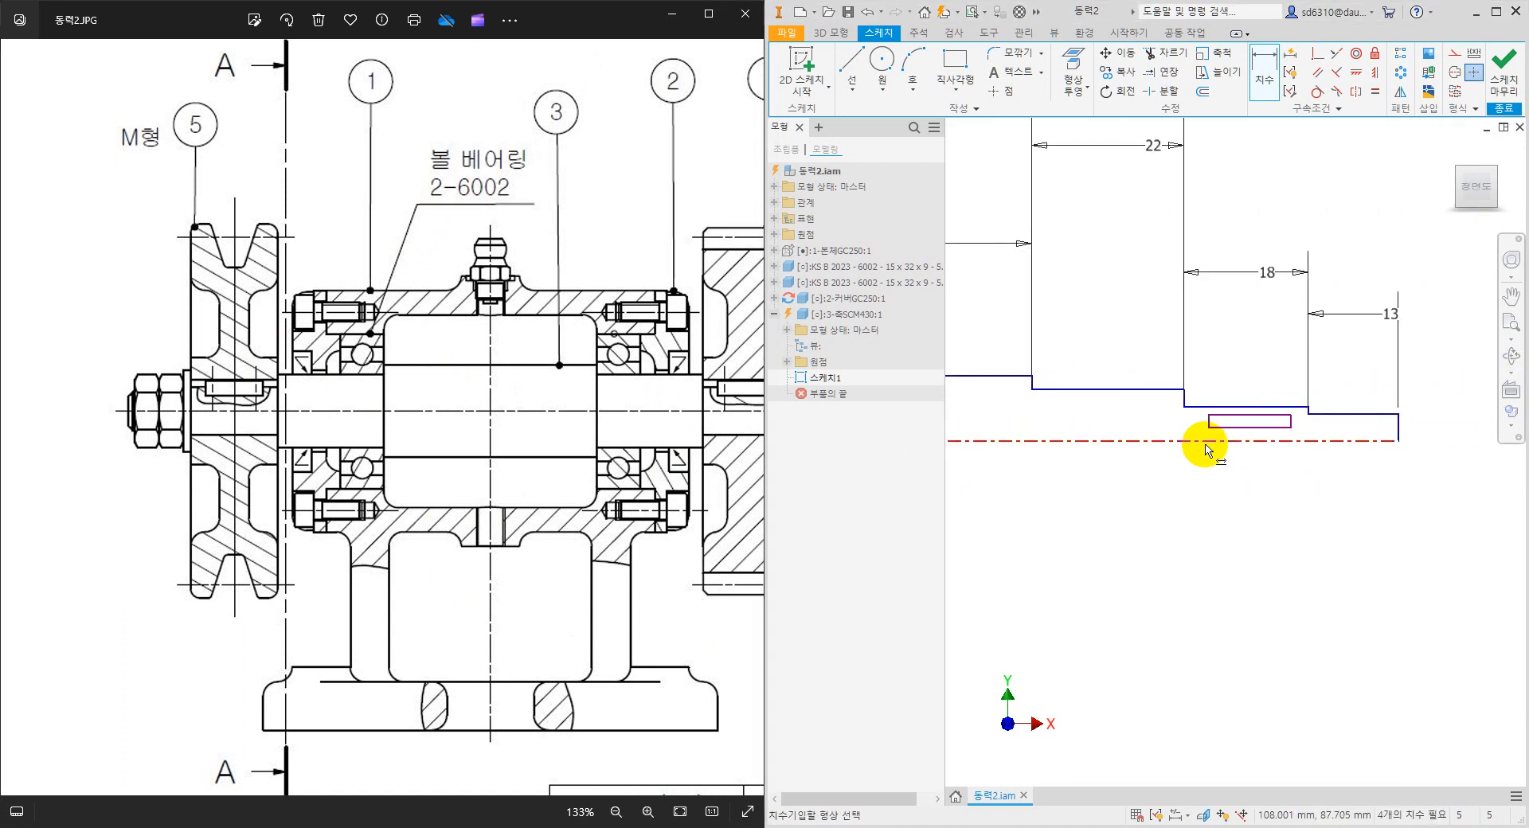
middle_drag(1206, 444, 1168, 442)
scroll(1223, 436, up, 2)
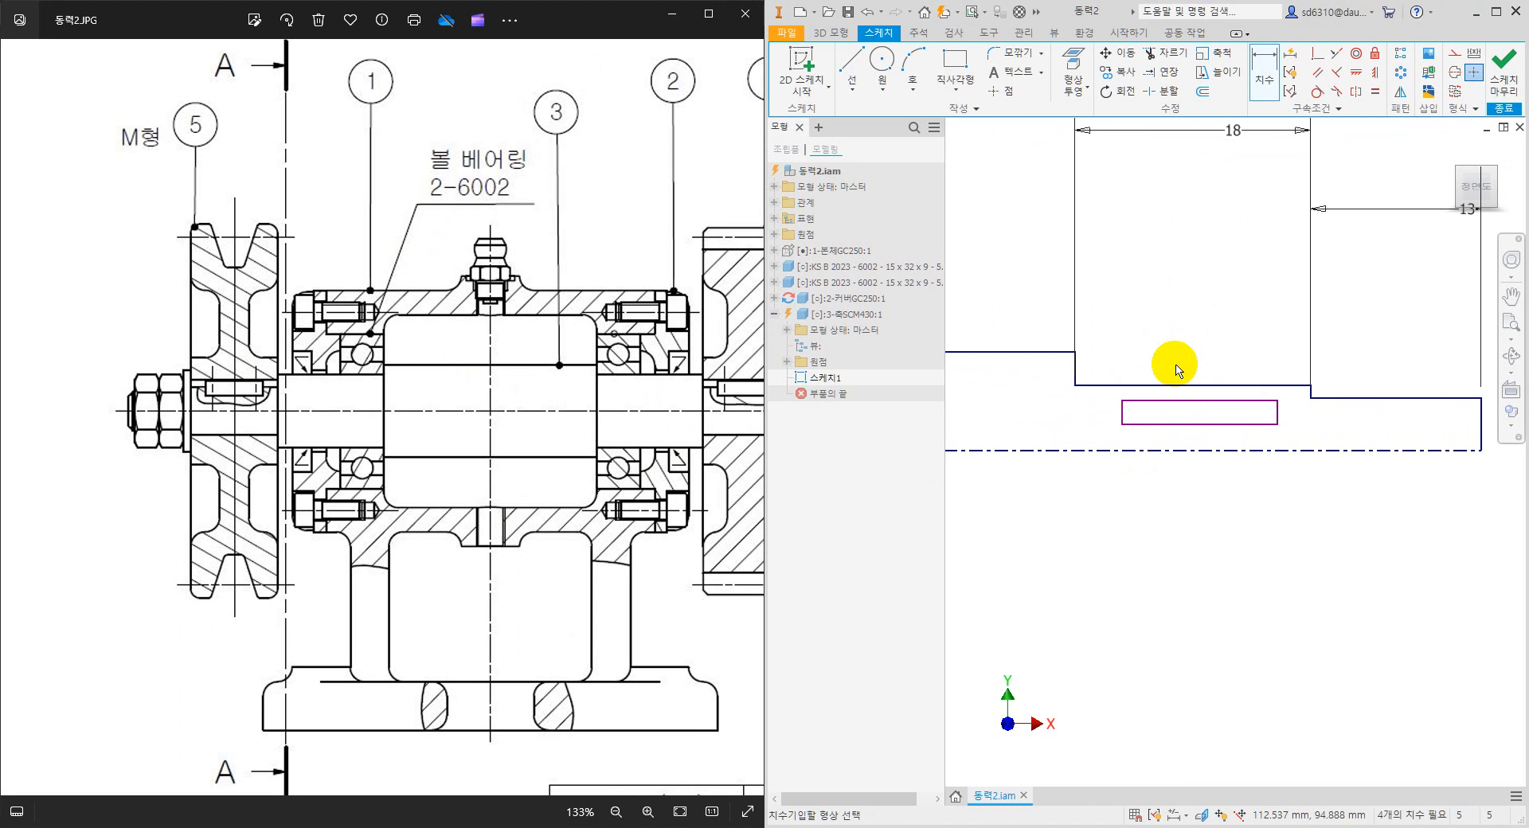
click(1202, 428)
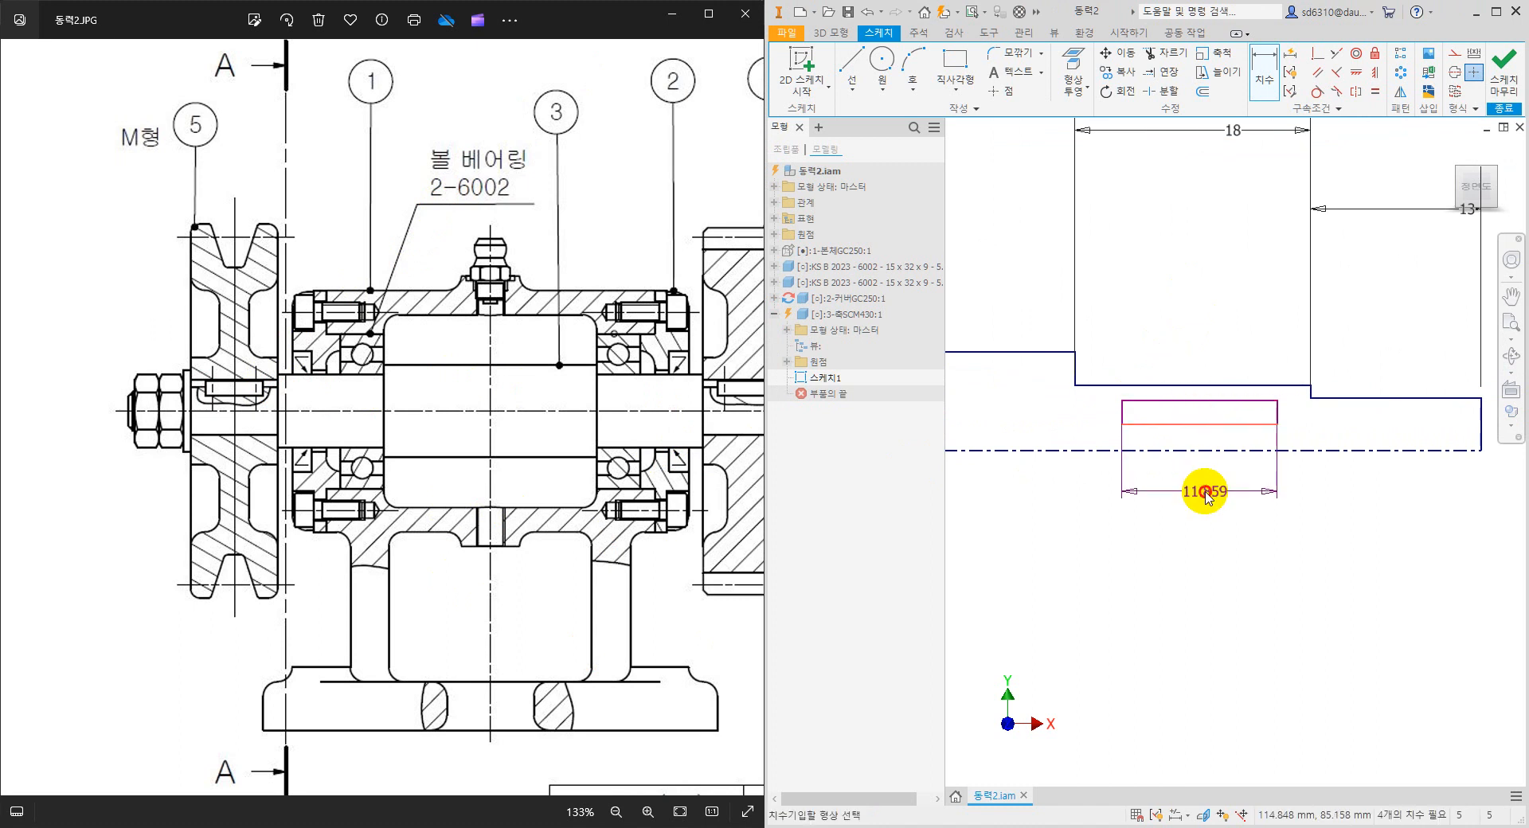
click(1203, 492)
text(12)
key(Return)
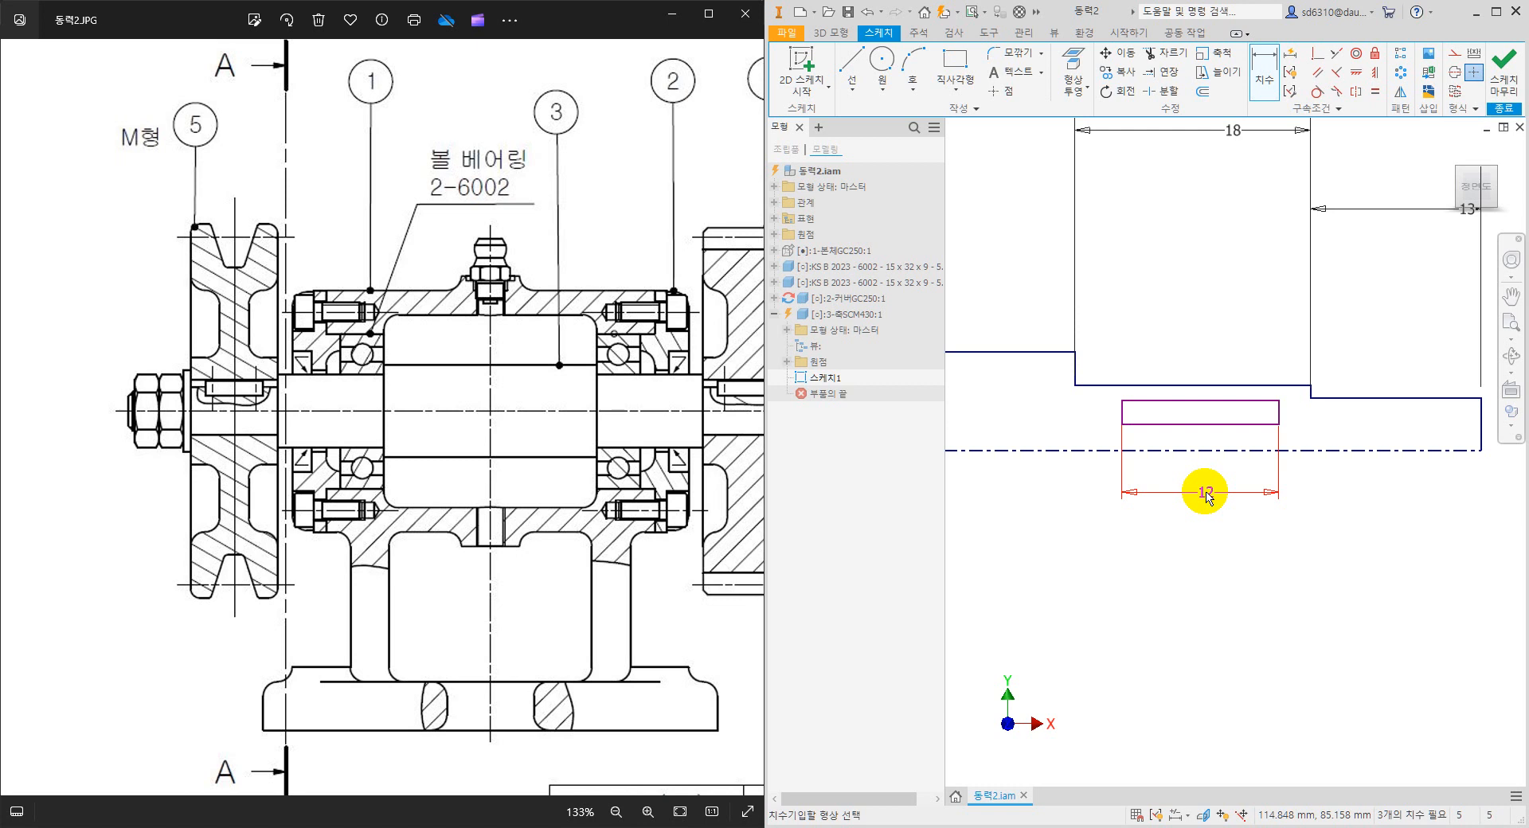
Dimension the gap between the sixth step's inner shoulder and the near end of its rectangle as 3 mm.
click(1075, 367)
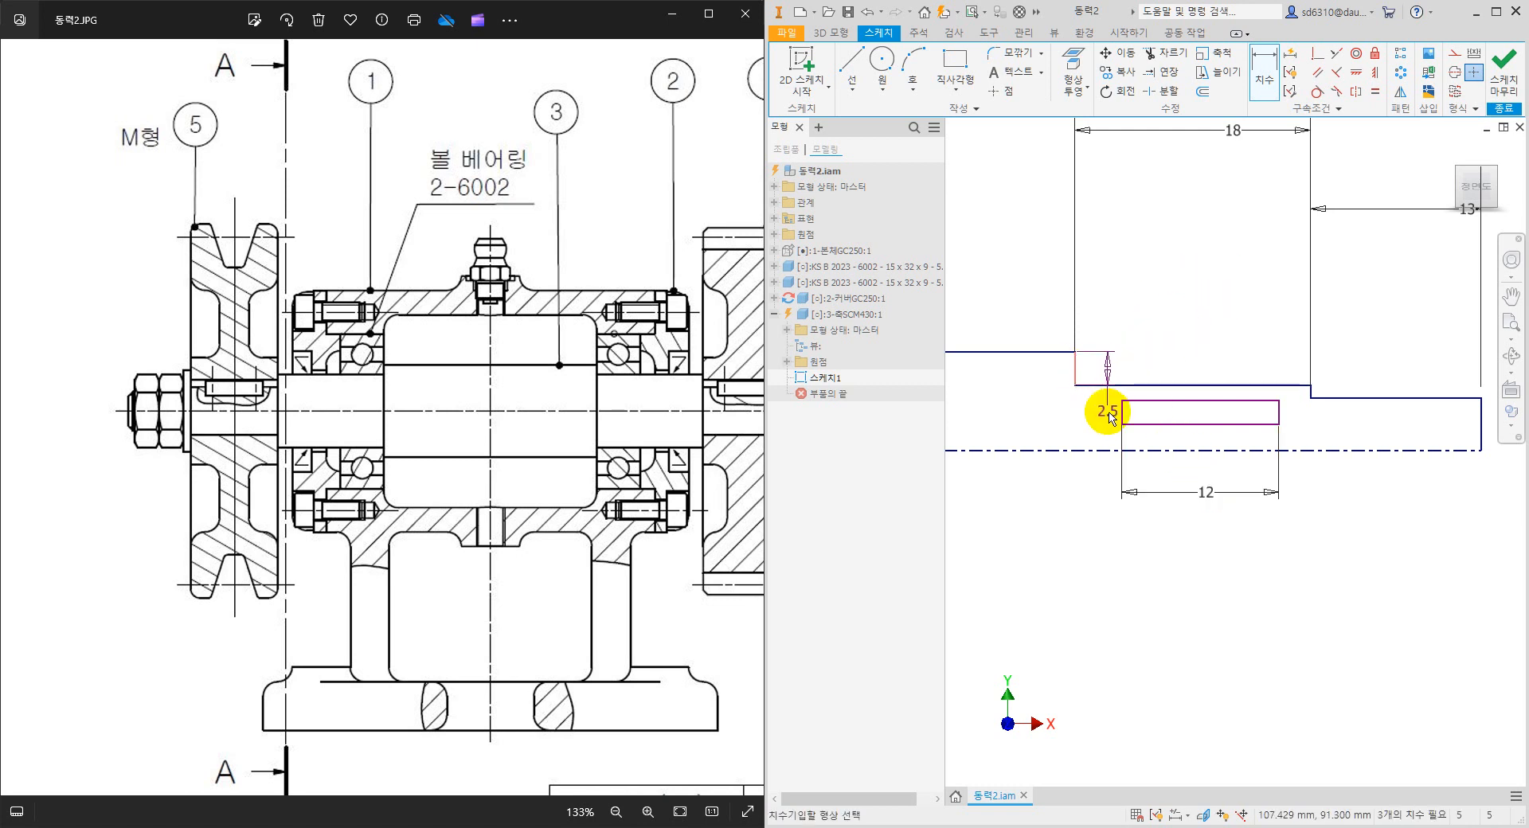
click(1120, 413)
click(1109, 301)
text(3)
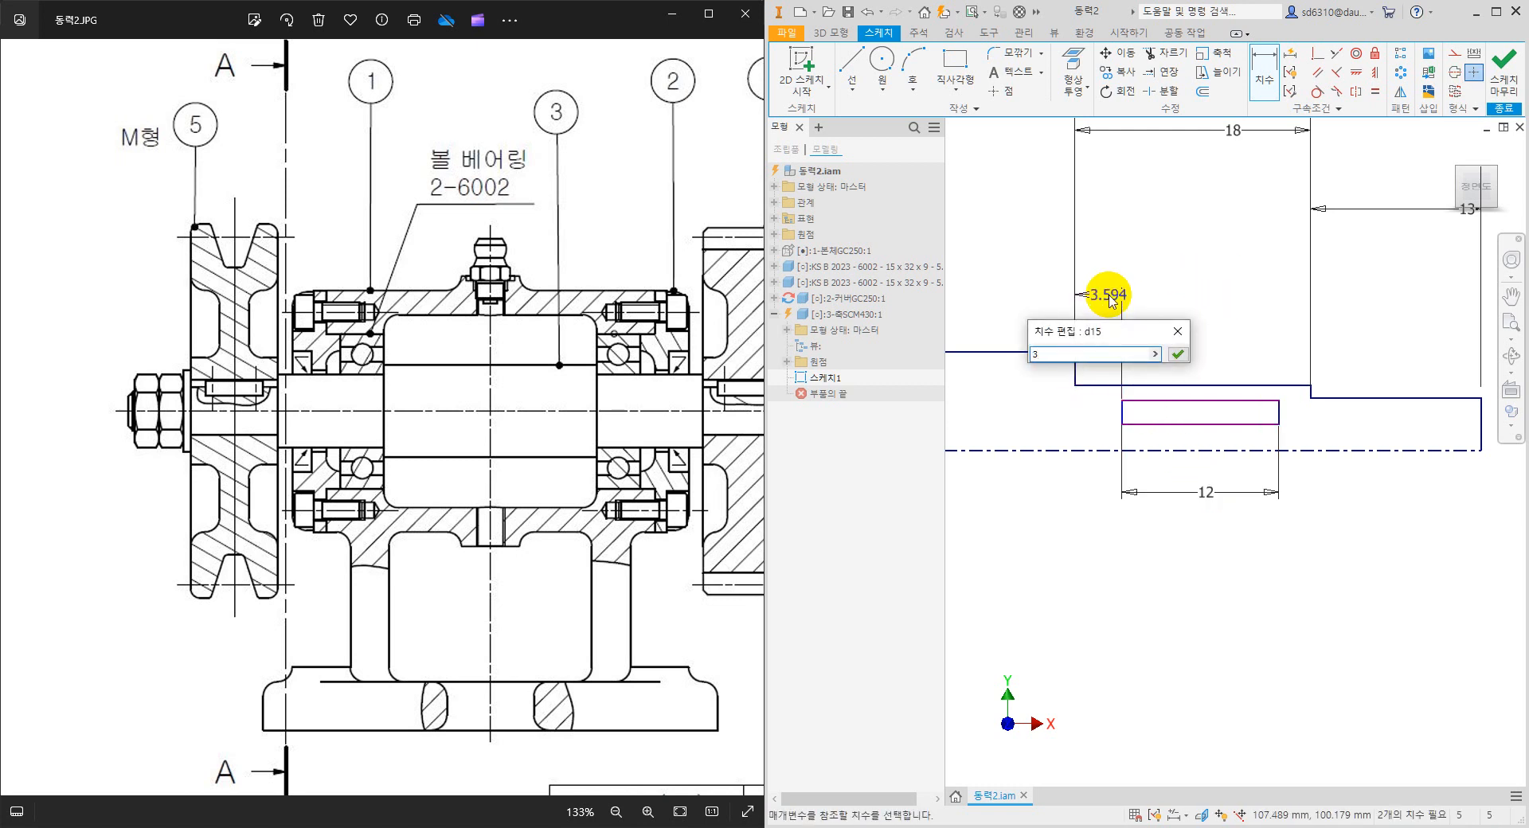
key(Return)
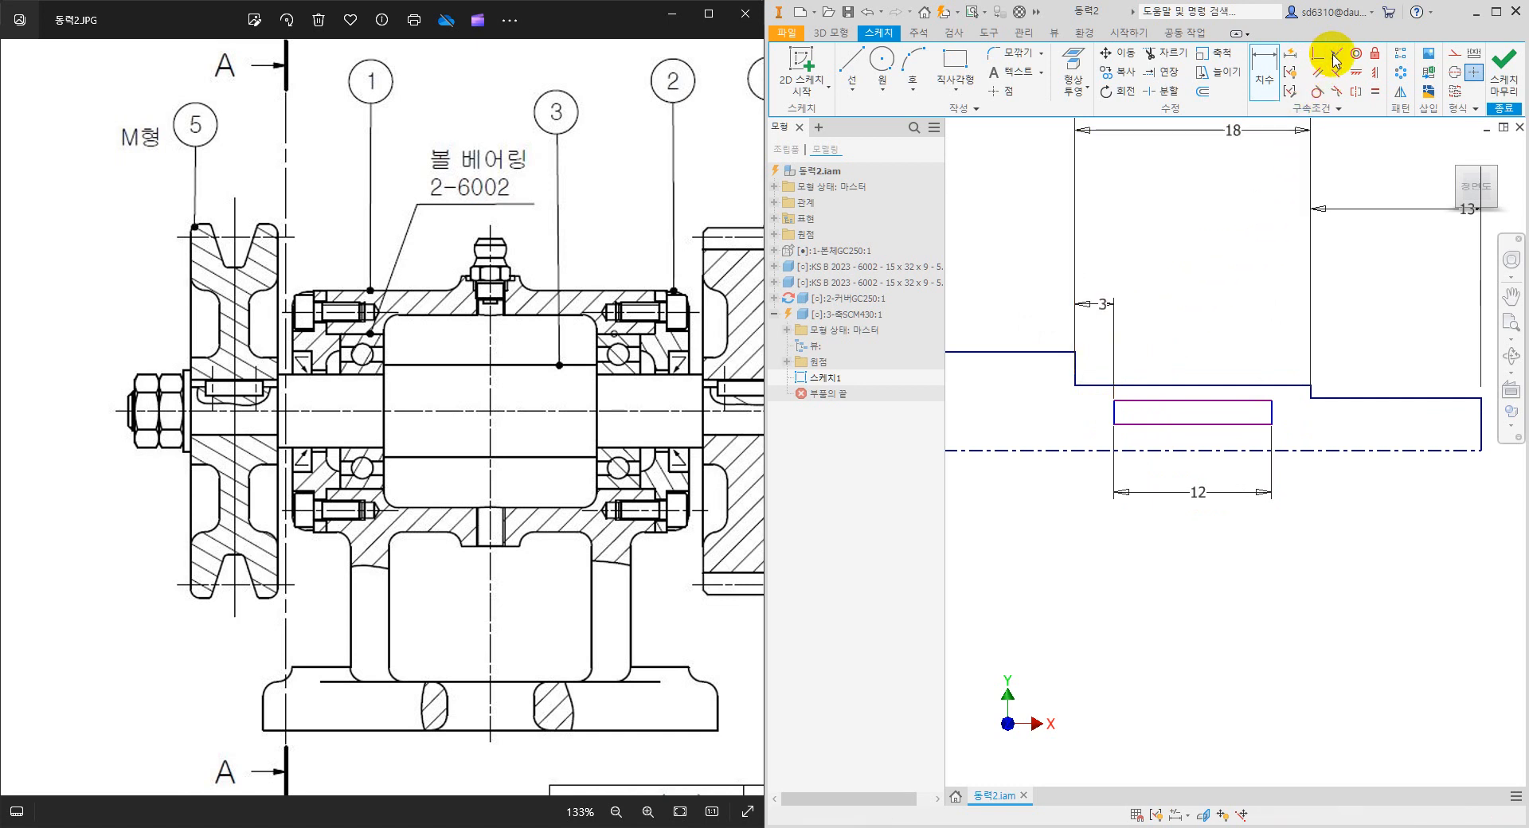
Make the upper edge of the sixth step's rectangle collinear with that step's outer edge.
click(1334, 57)
click(1110, 386)
click(1118, 400)
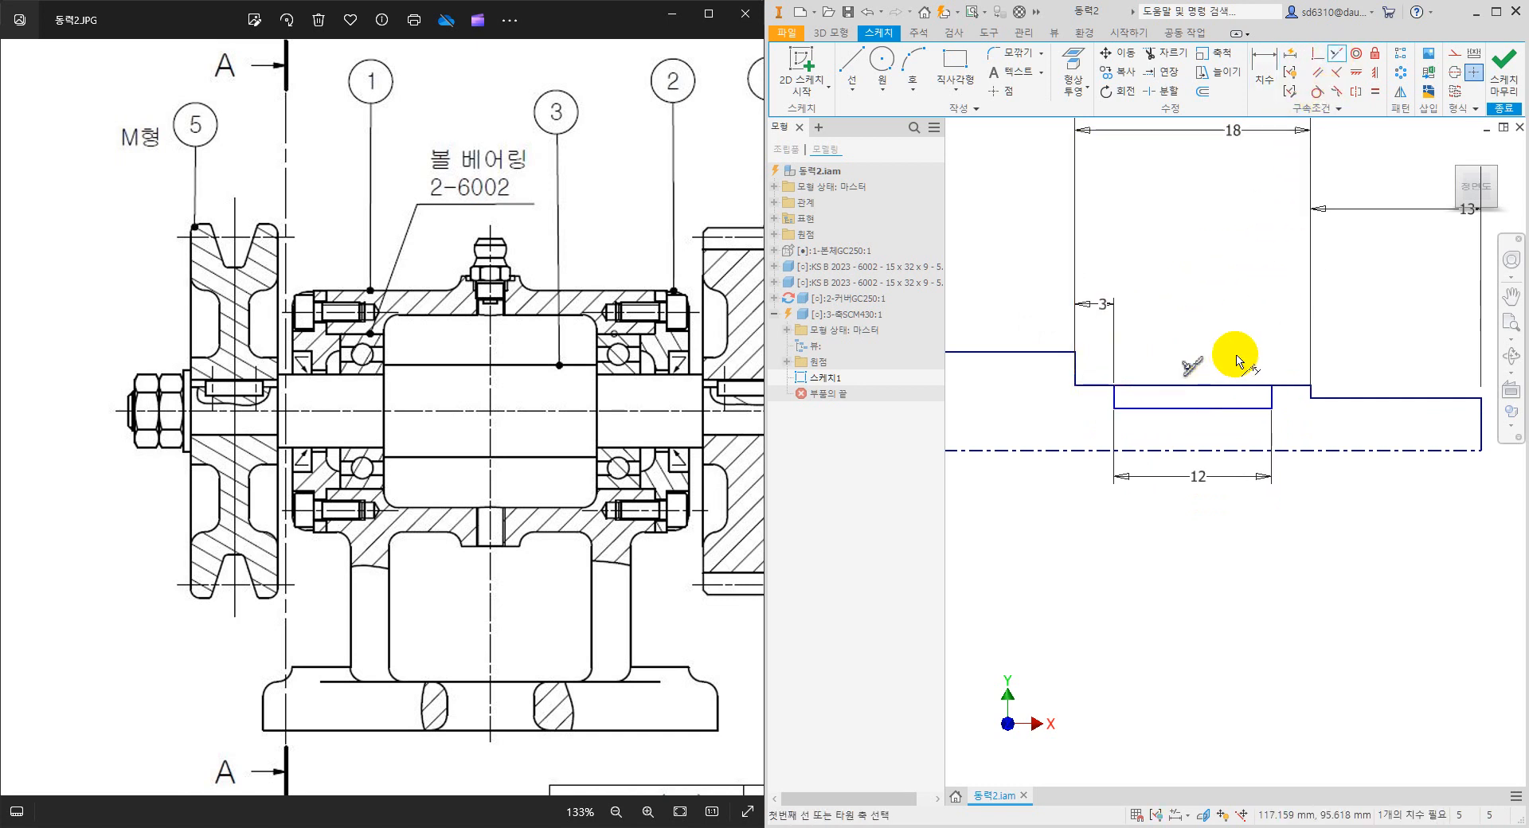
Dimension the gap between the second step's inner shoulder and the near end of its key slot rectangle as 3 mm.
scroll(1180, 325, down, 2)
middle_drag(1035, 358, 1373, 379)
middle_drag(1191, 378, 1347, 375)
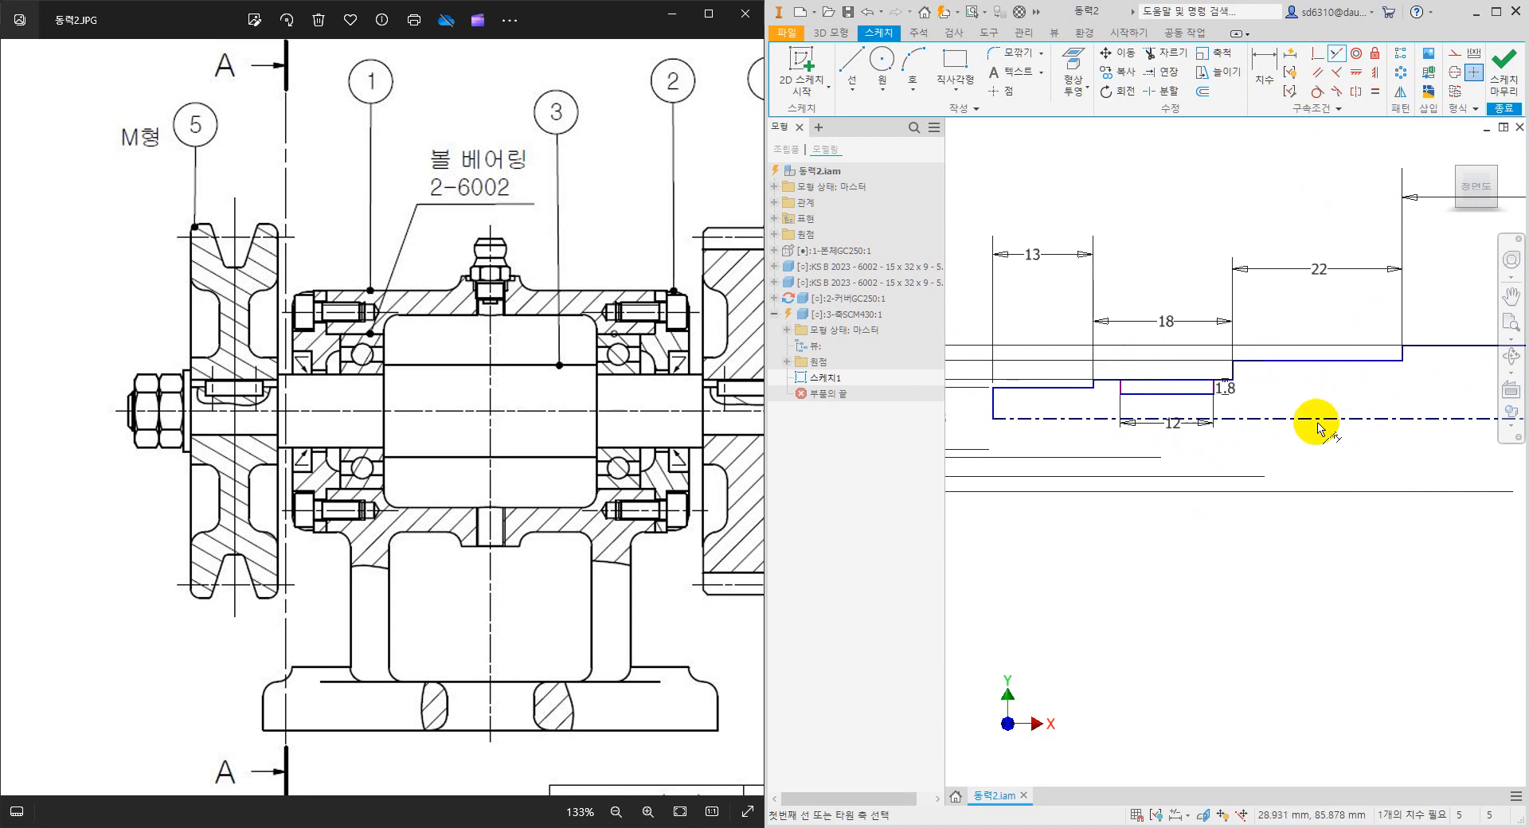
scroll(1278, 398, up, 2)
click(1263, 73)
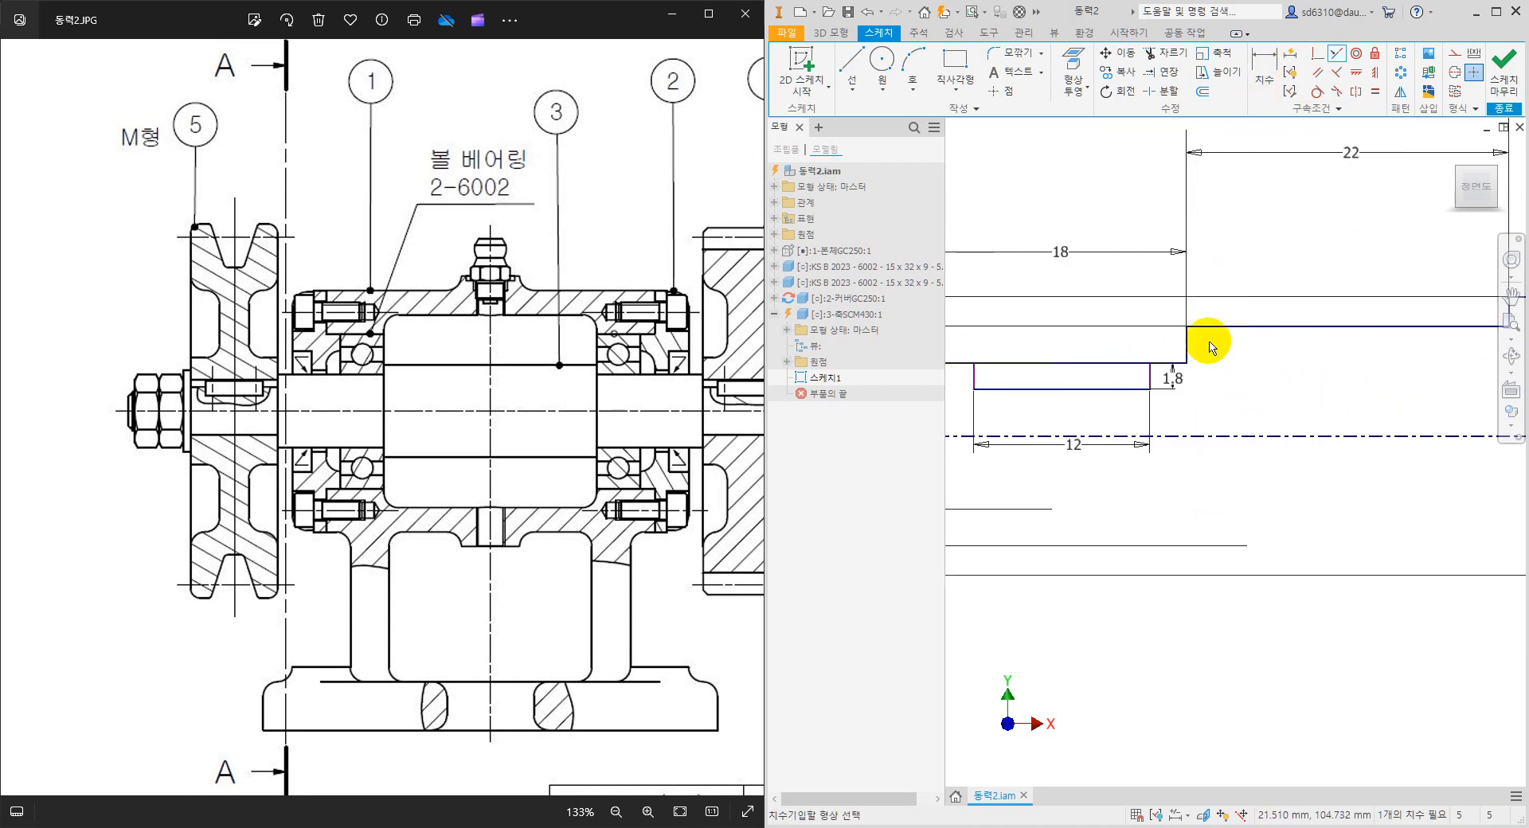
click(1186, 343)
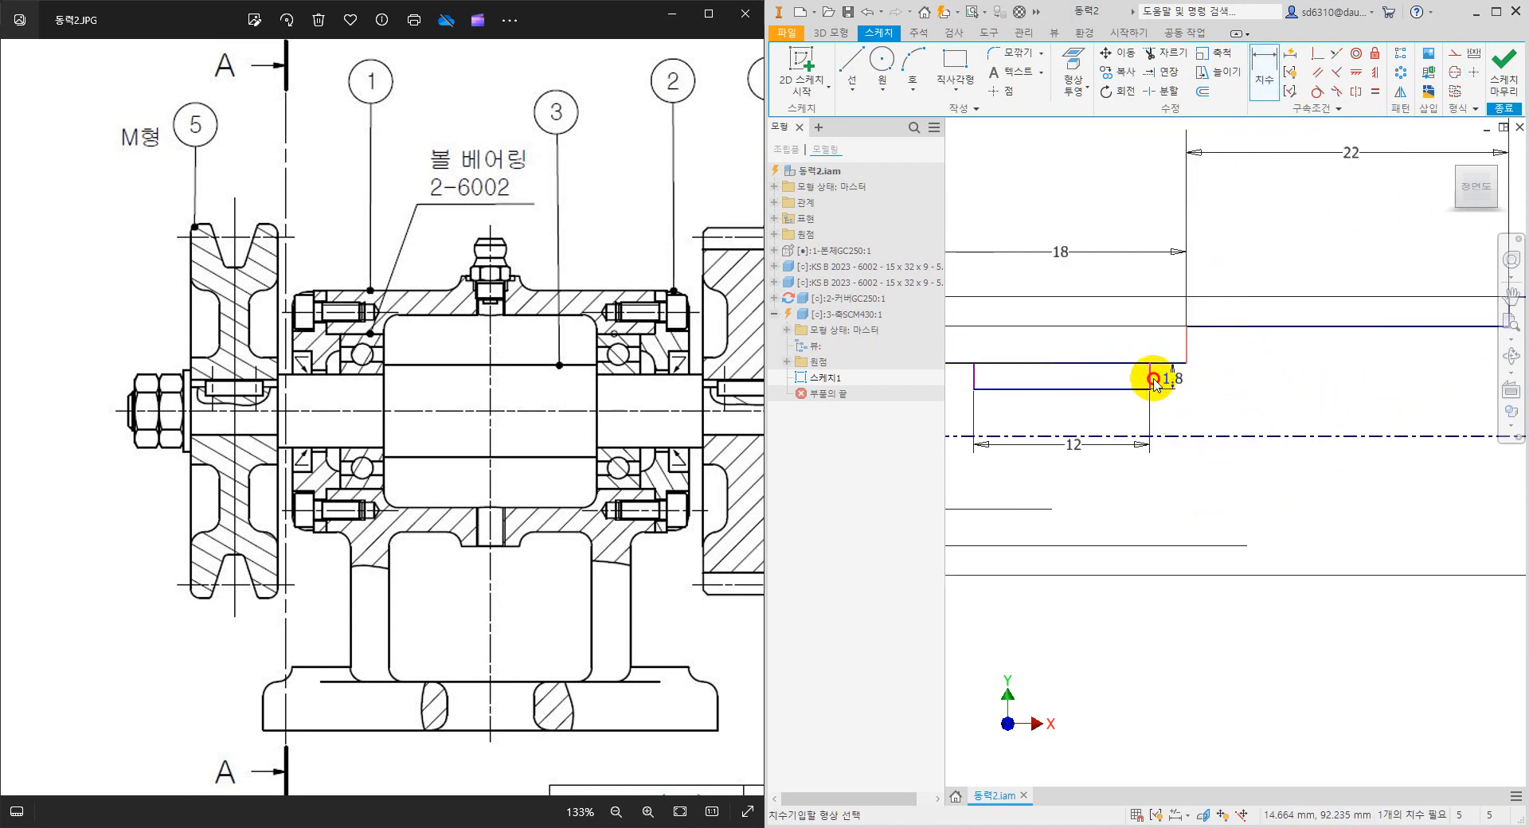
click(1172, 281)
text(3)
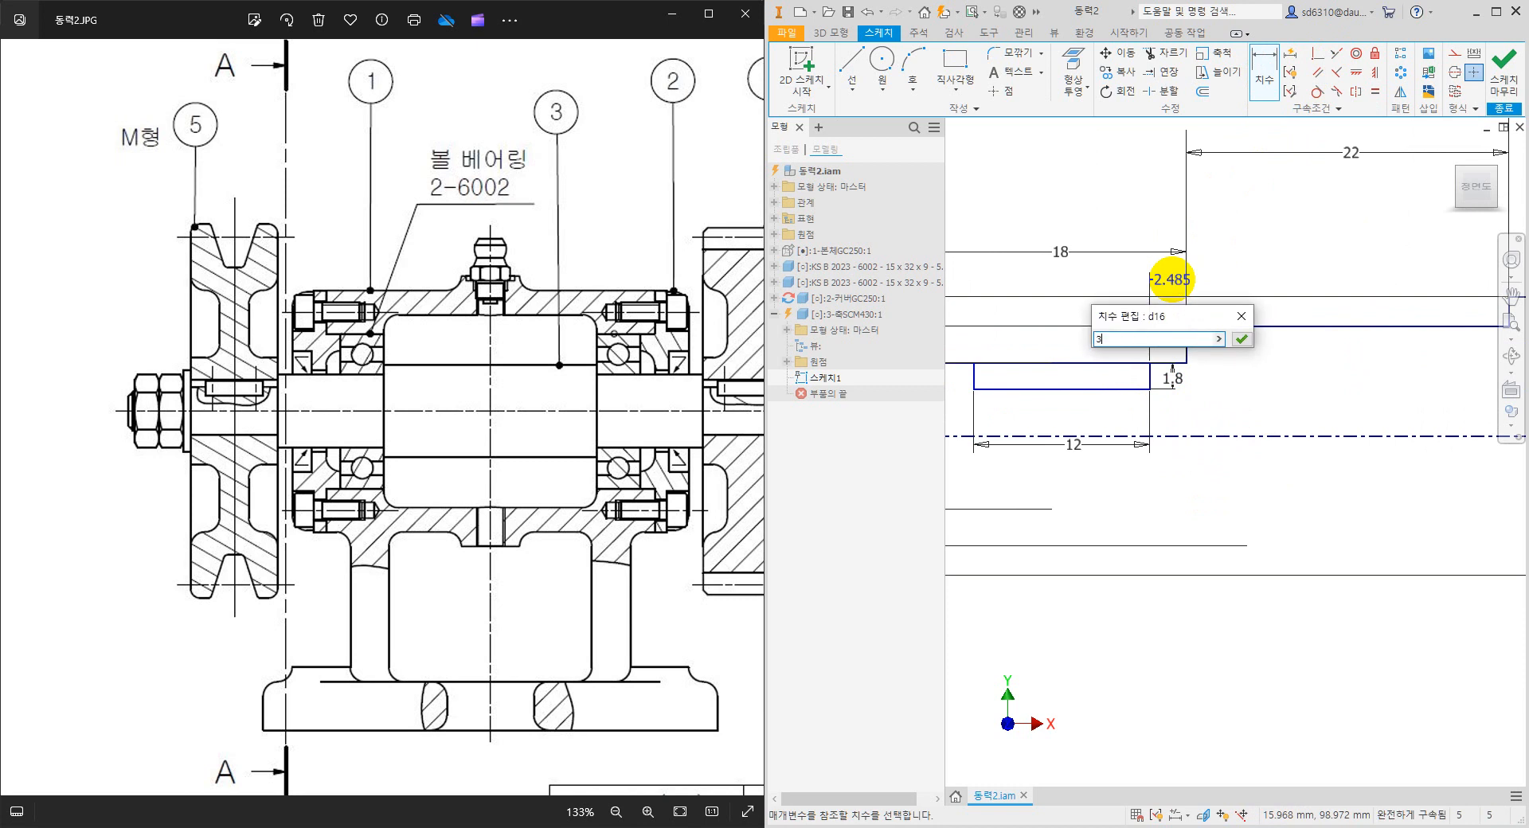
key(Return)
scroll(1296, 445, down, 3)
middle_drag(1464, 508, 1279, 429)
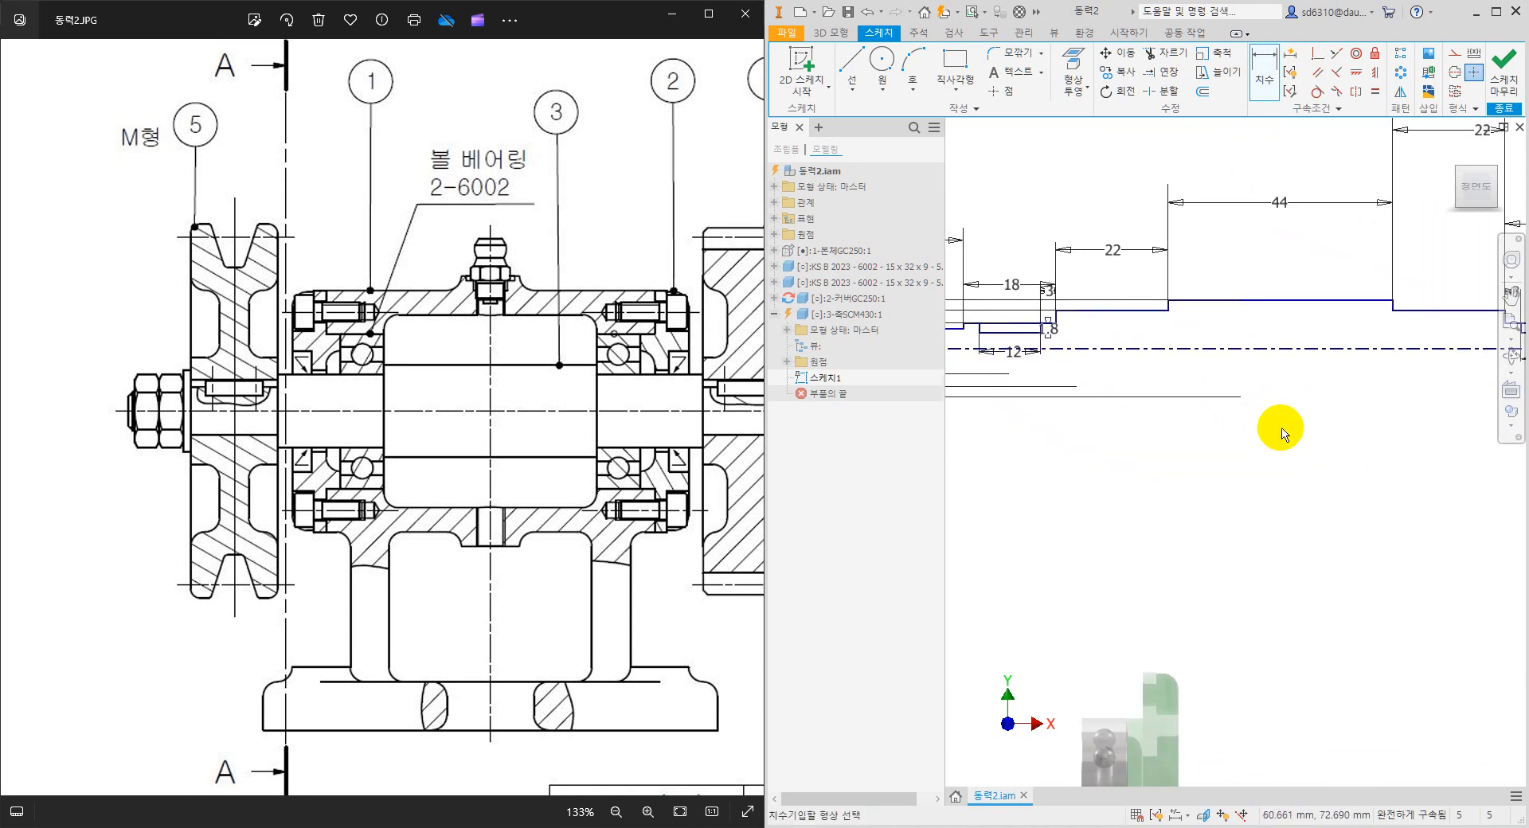
middle_drag(1180, 393, 1211, 400)
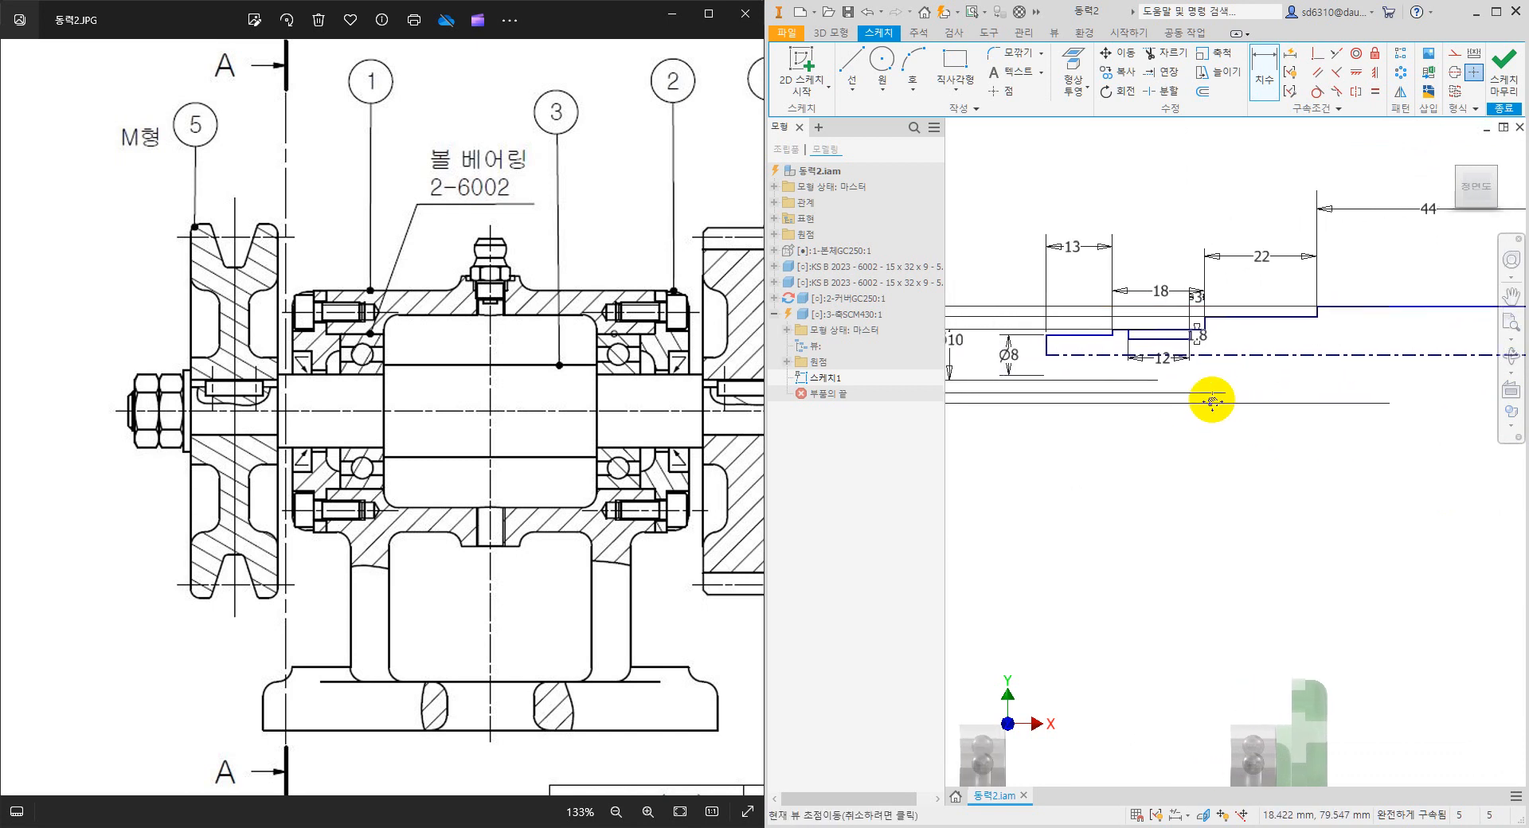
Switch to the KS standard PDF and search for "틈새" to examine the thread undercut table and its figure.
scroll(1077, 389, up, 3)
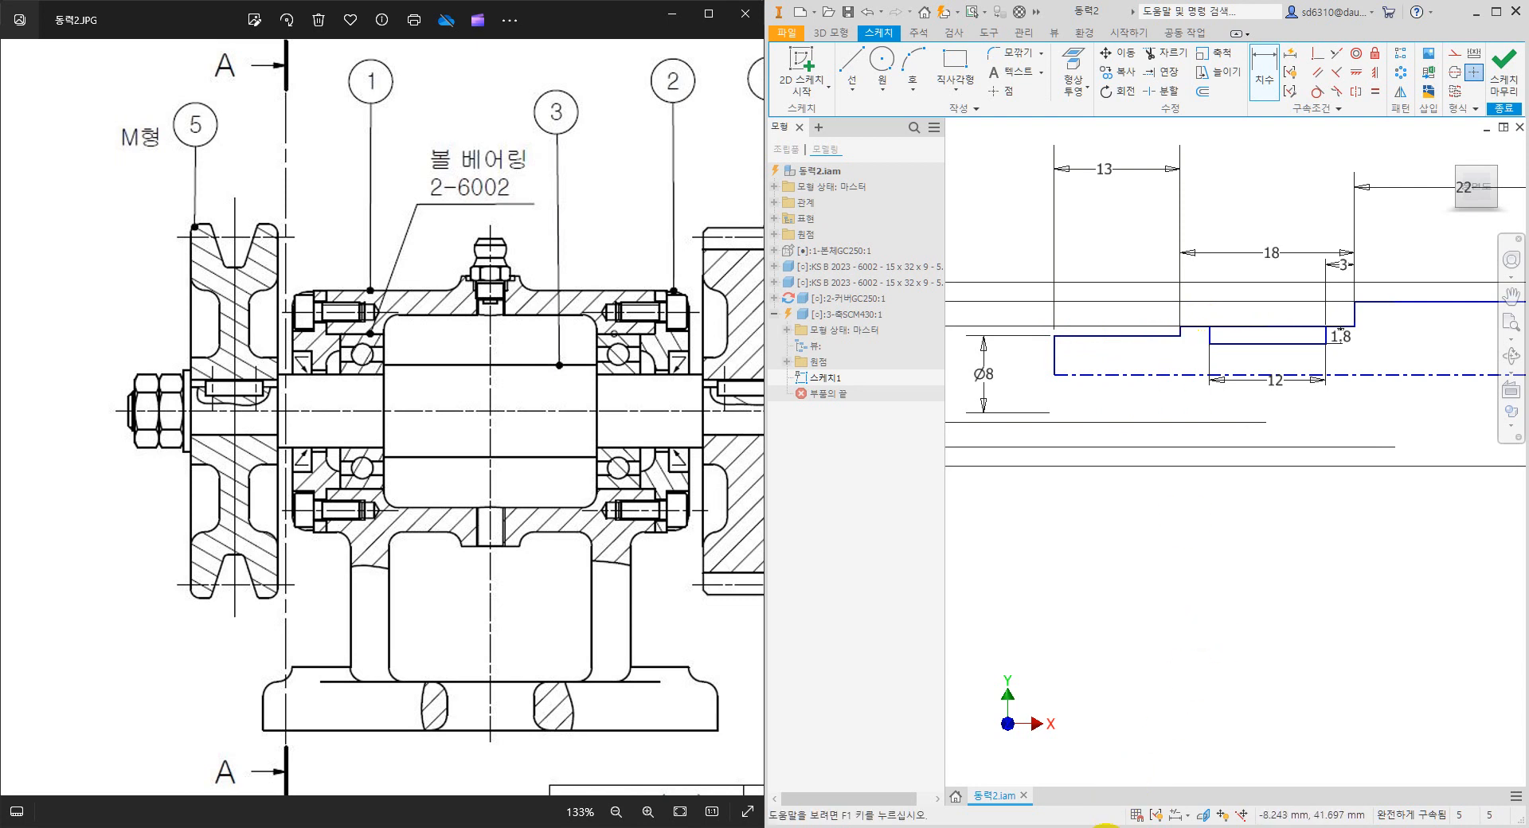
click(1099, 827)
click(480, 137)
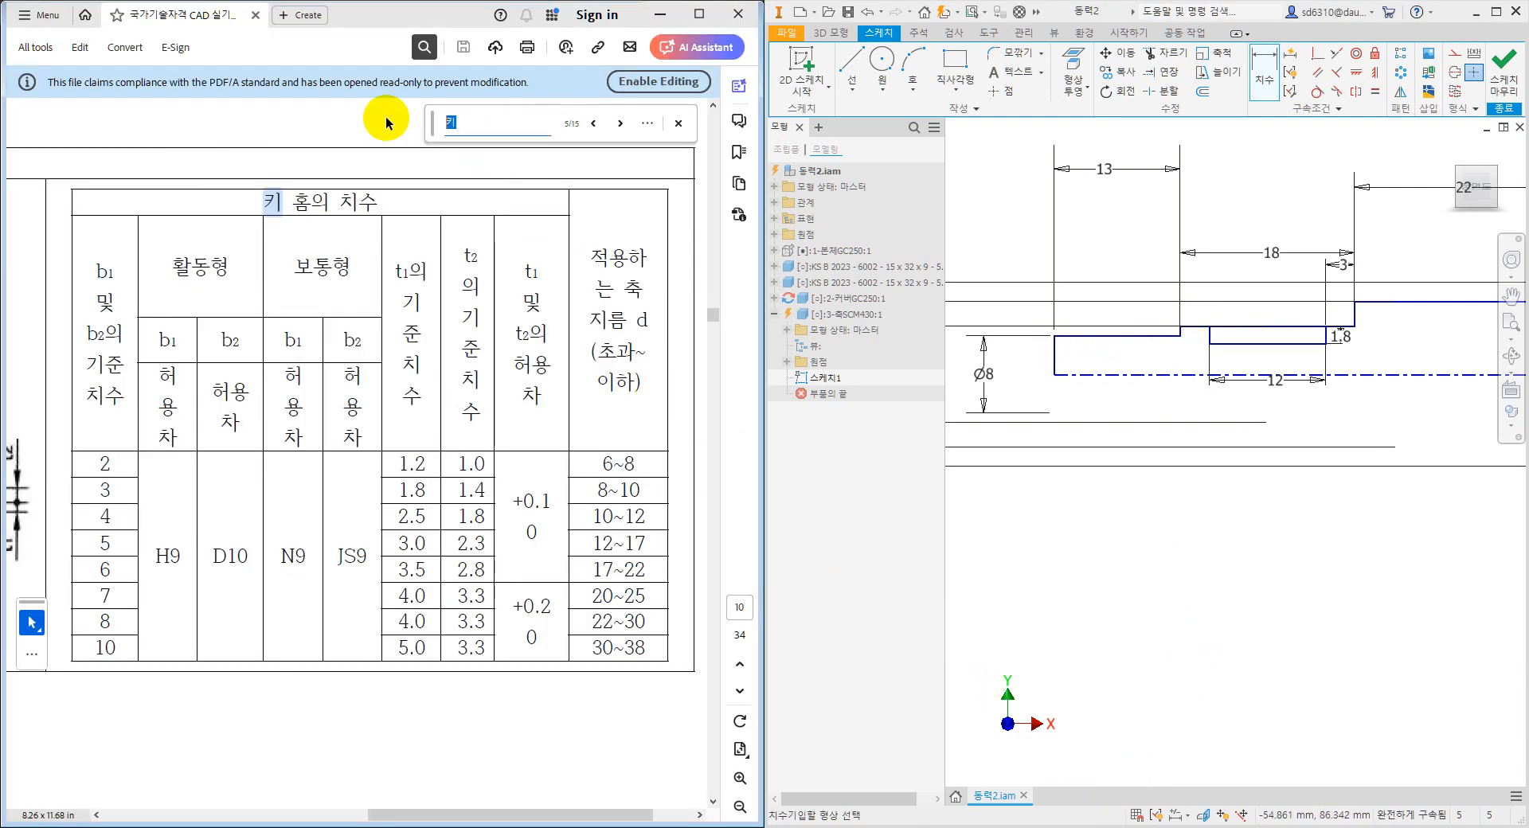
text(틈새)
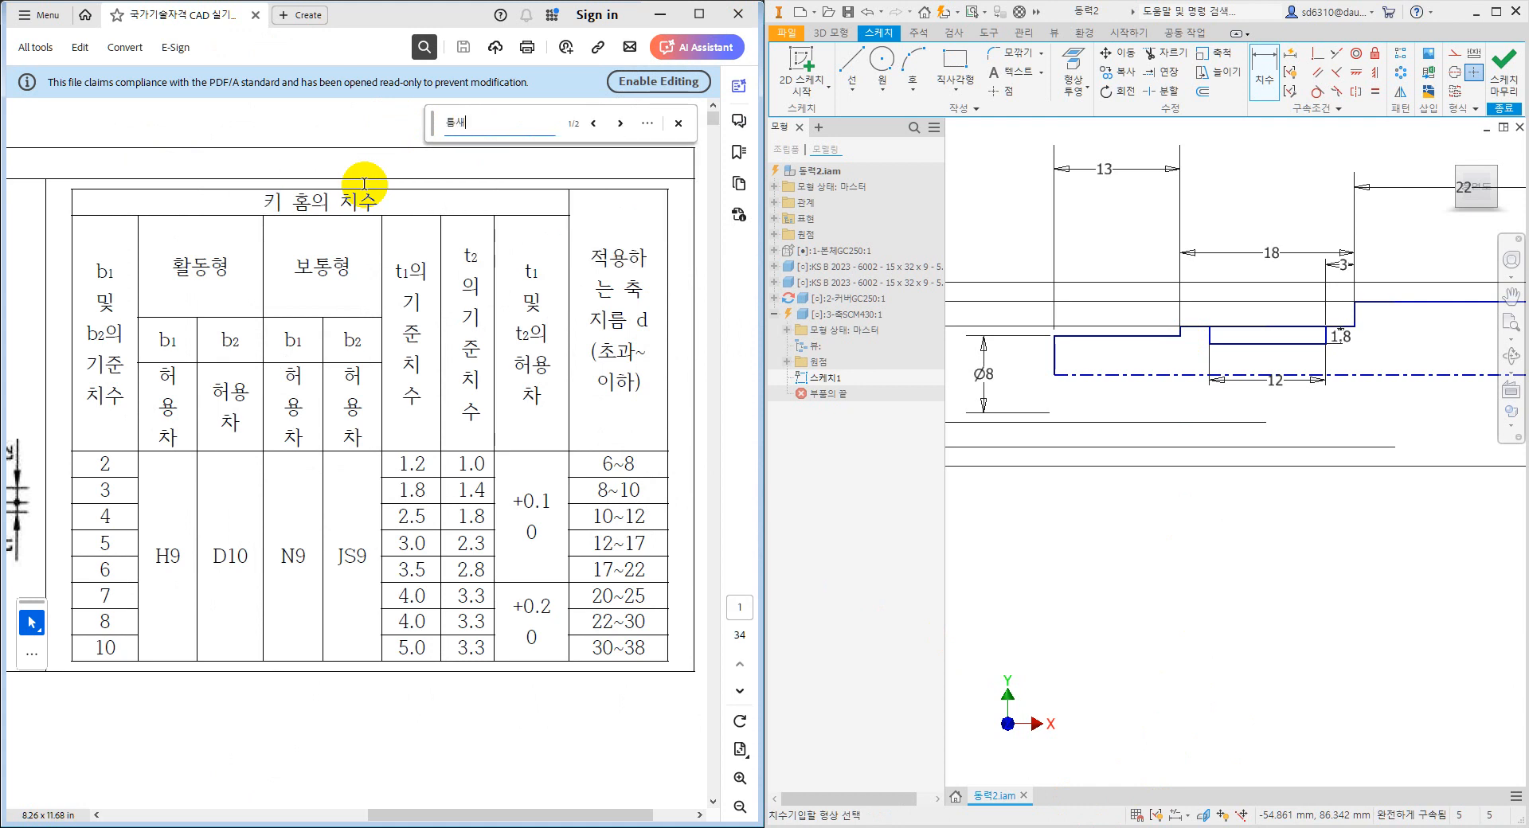
key(Return)
key(Return)
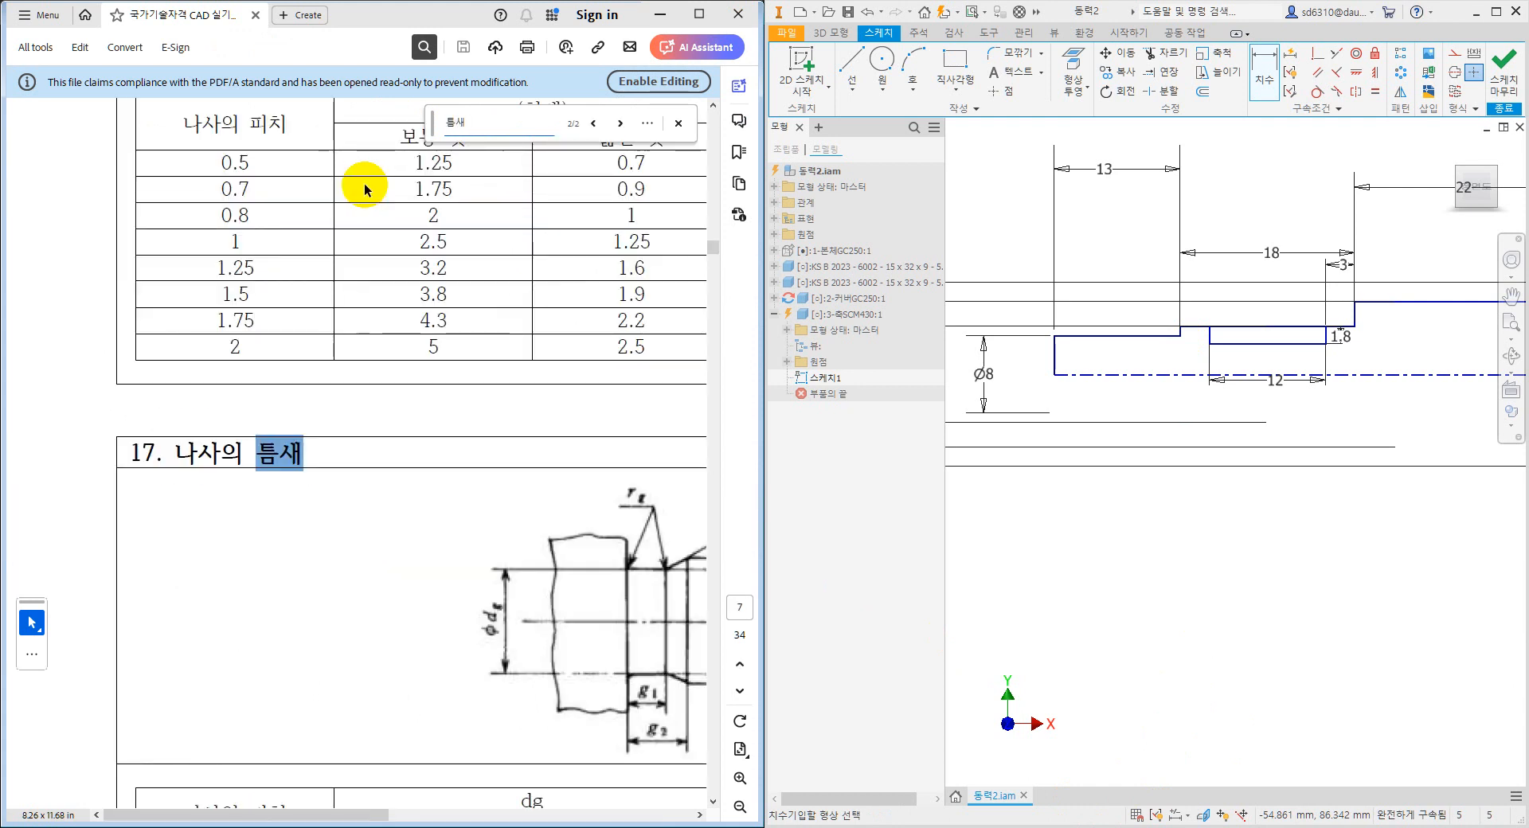
scroll(393, 467, down, 2)
ctrl+scroll(398, 465, down, 2)
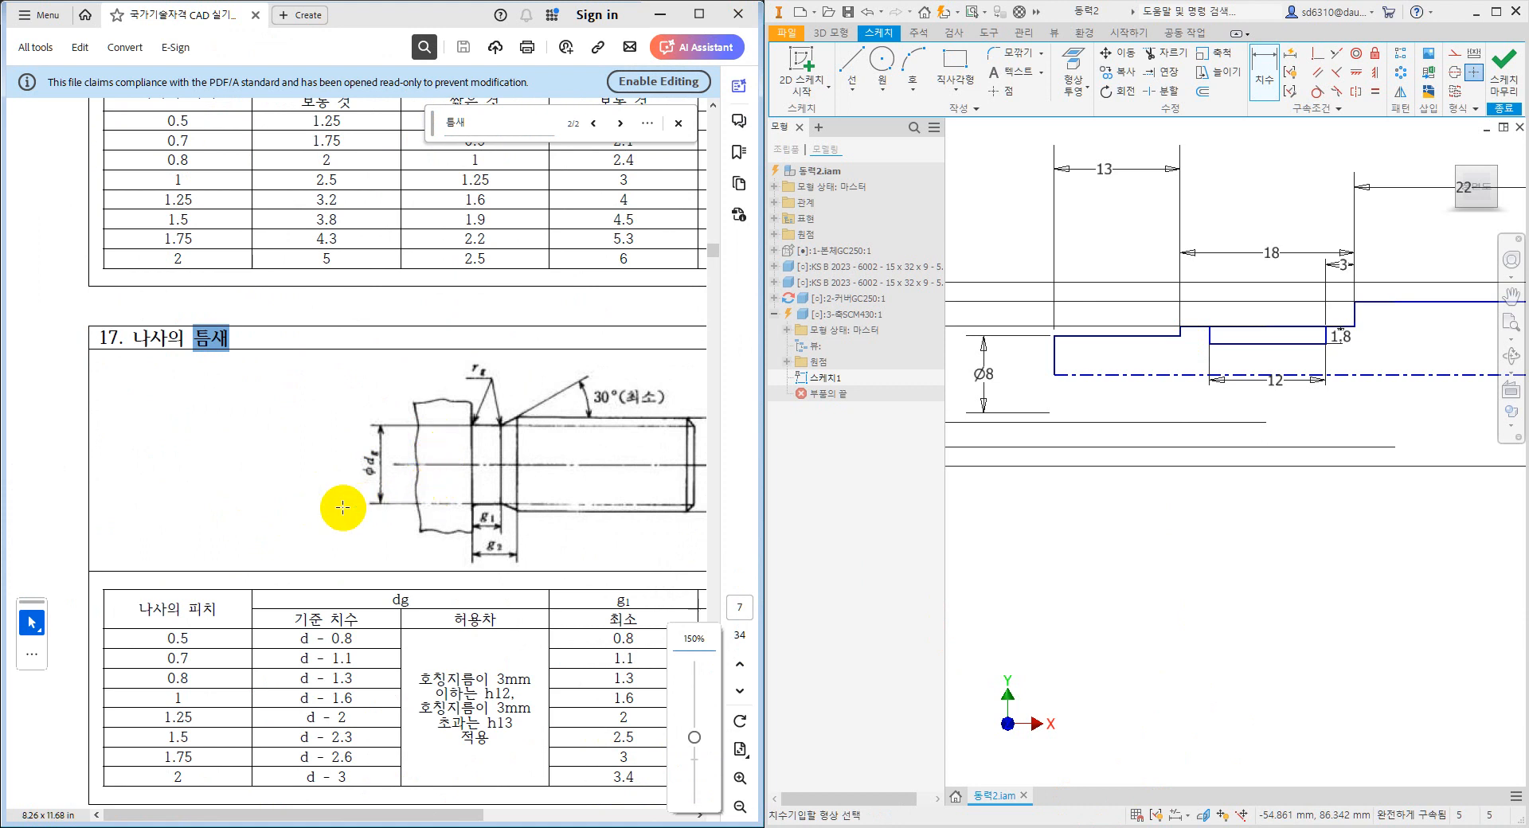
scroll(342, 514, down, 1)
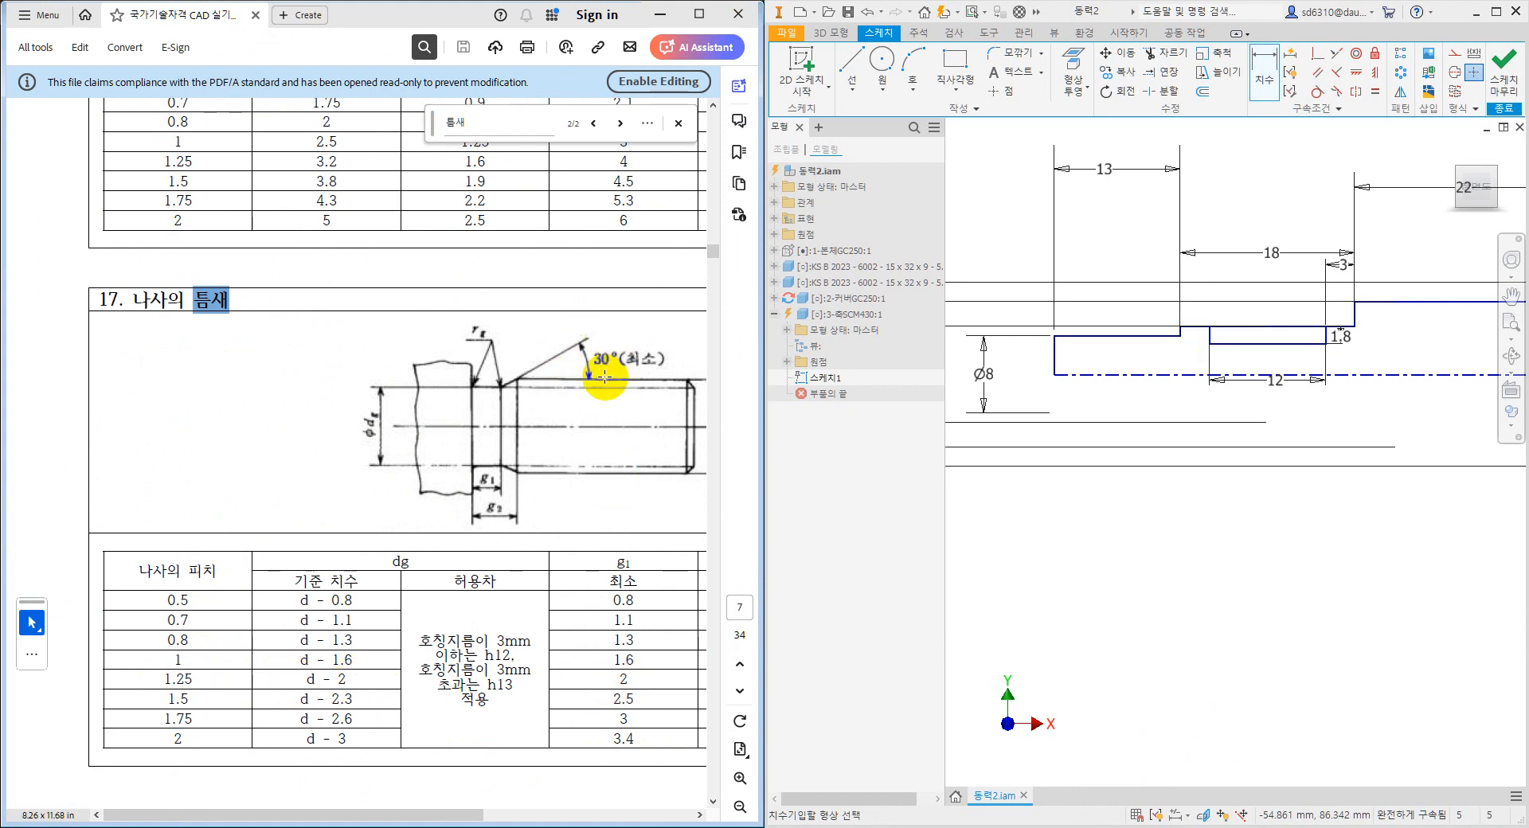
Draw a three-line thread undercut below the first step's edge at the second step's shoulder, about 1.1 mm deep with a floor about 1.8 mm long.
click(852, 63)
scroll(1177, 341, up, 3)
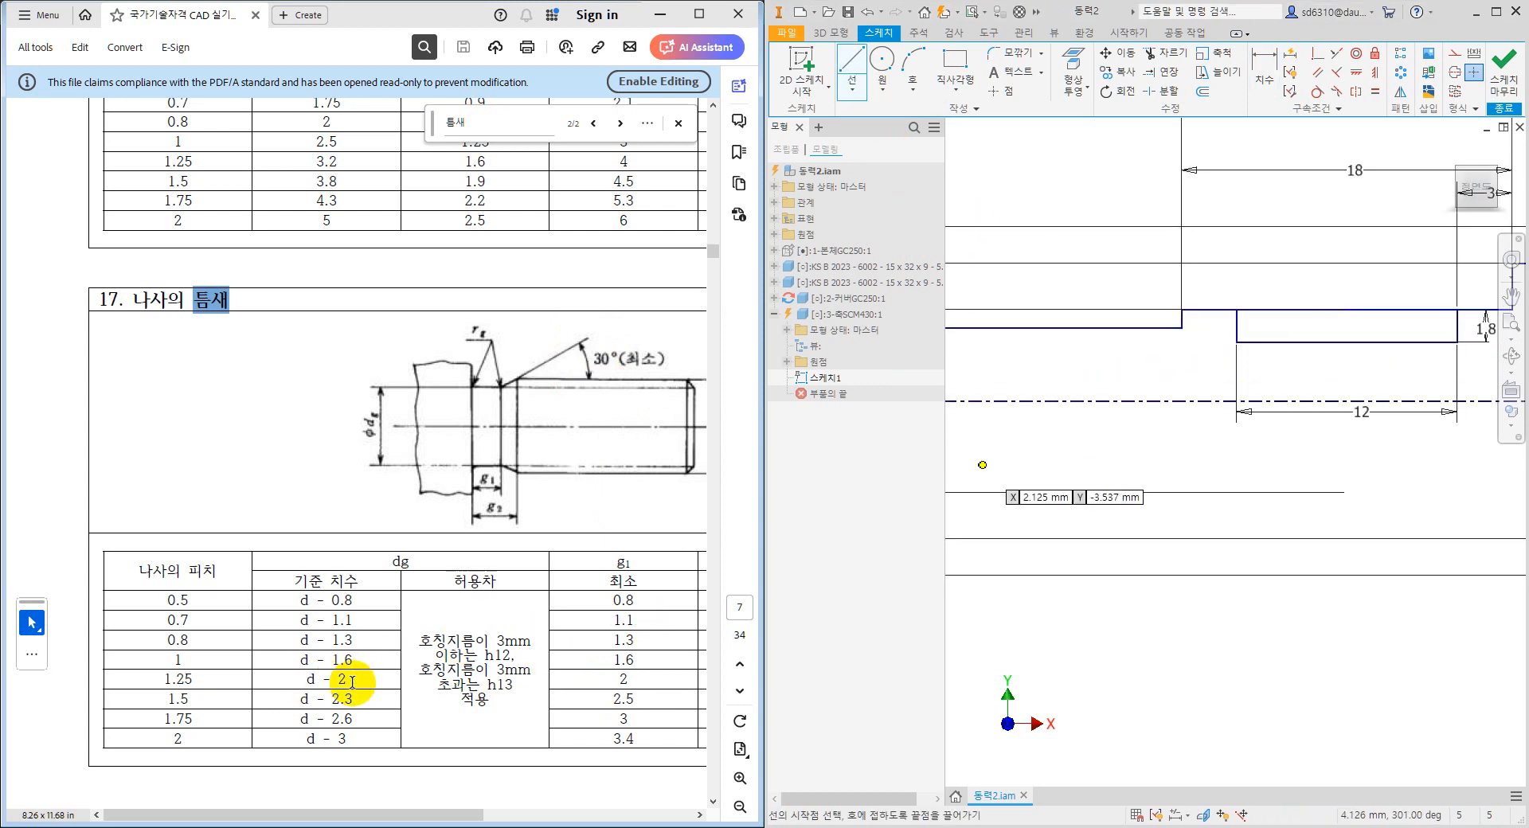
click(1181, 326)
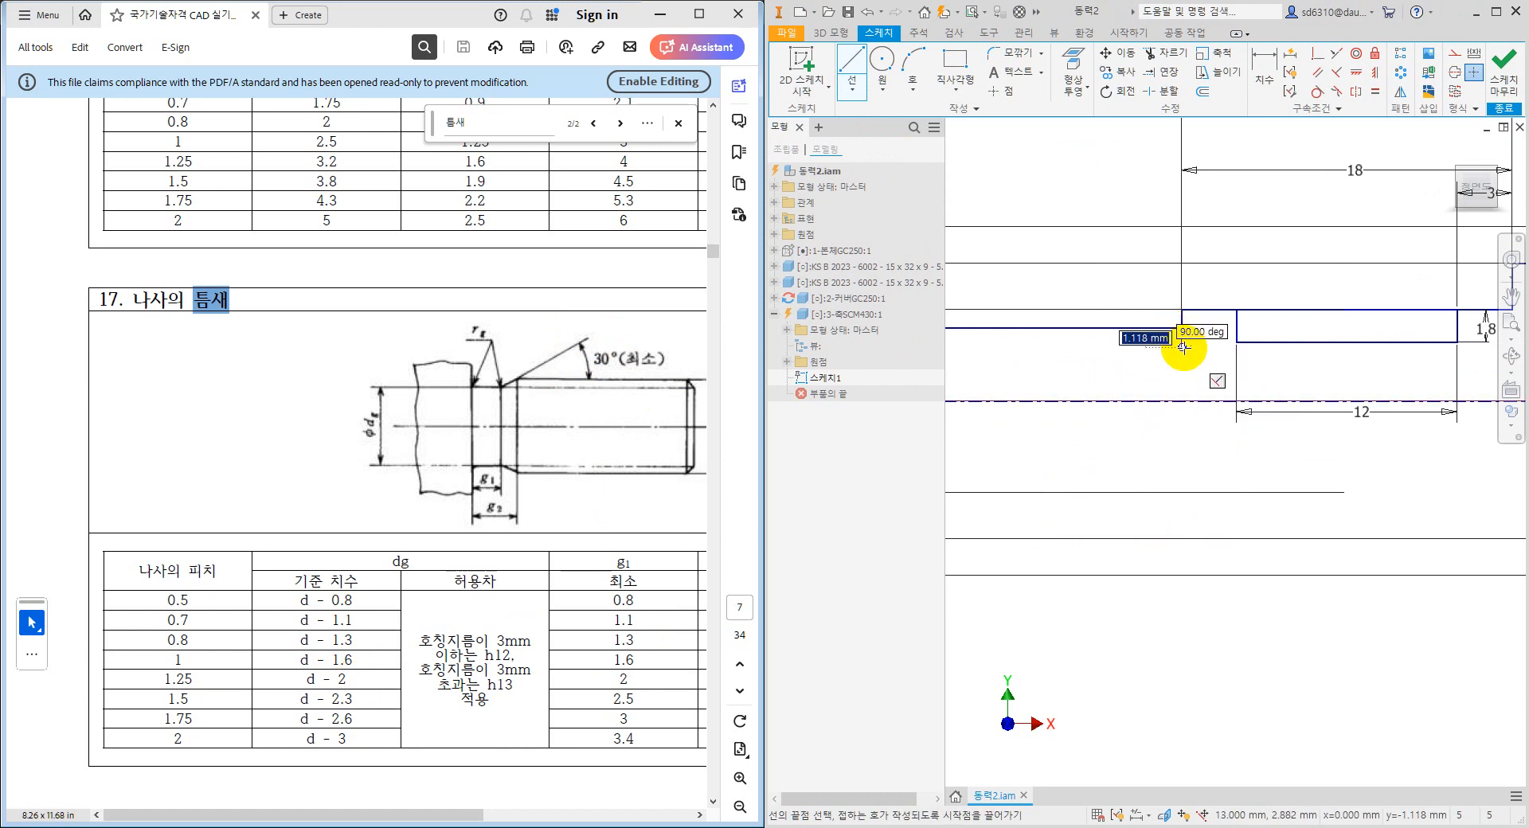
click(1183, 347)
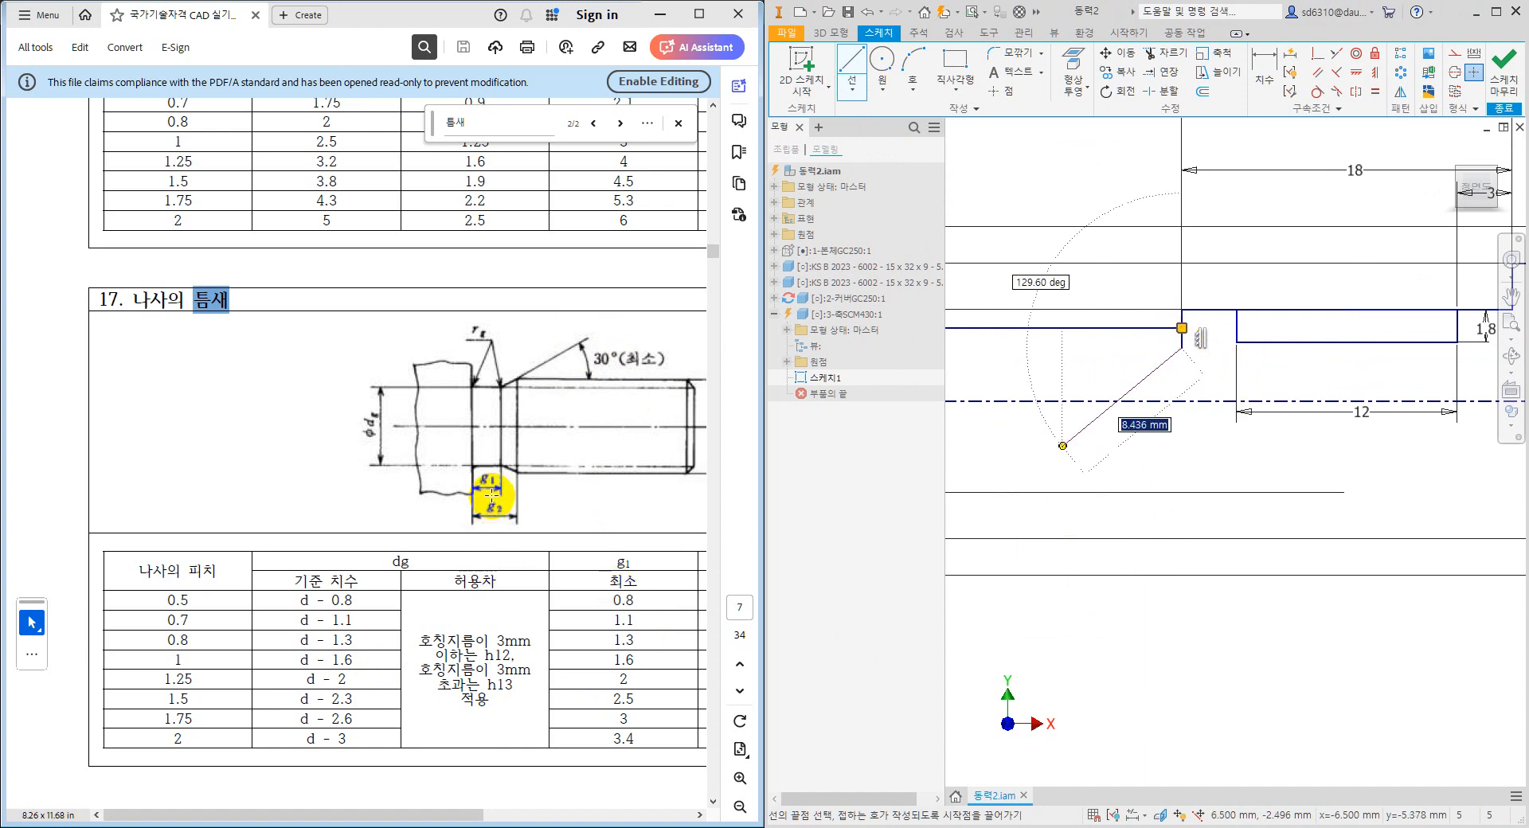
click(1148, 347)
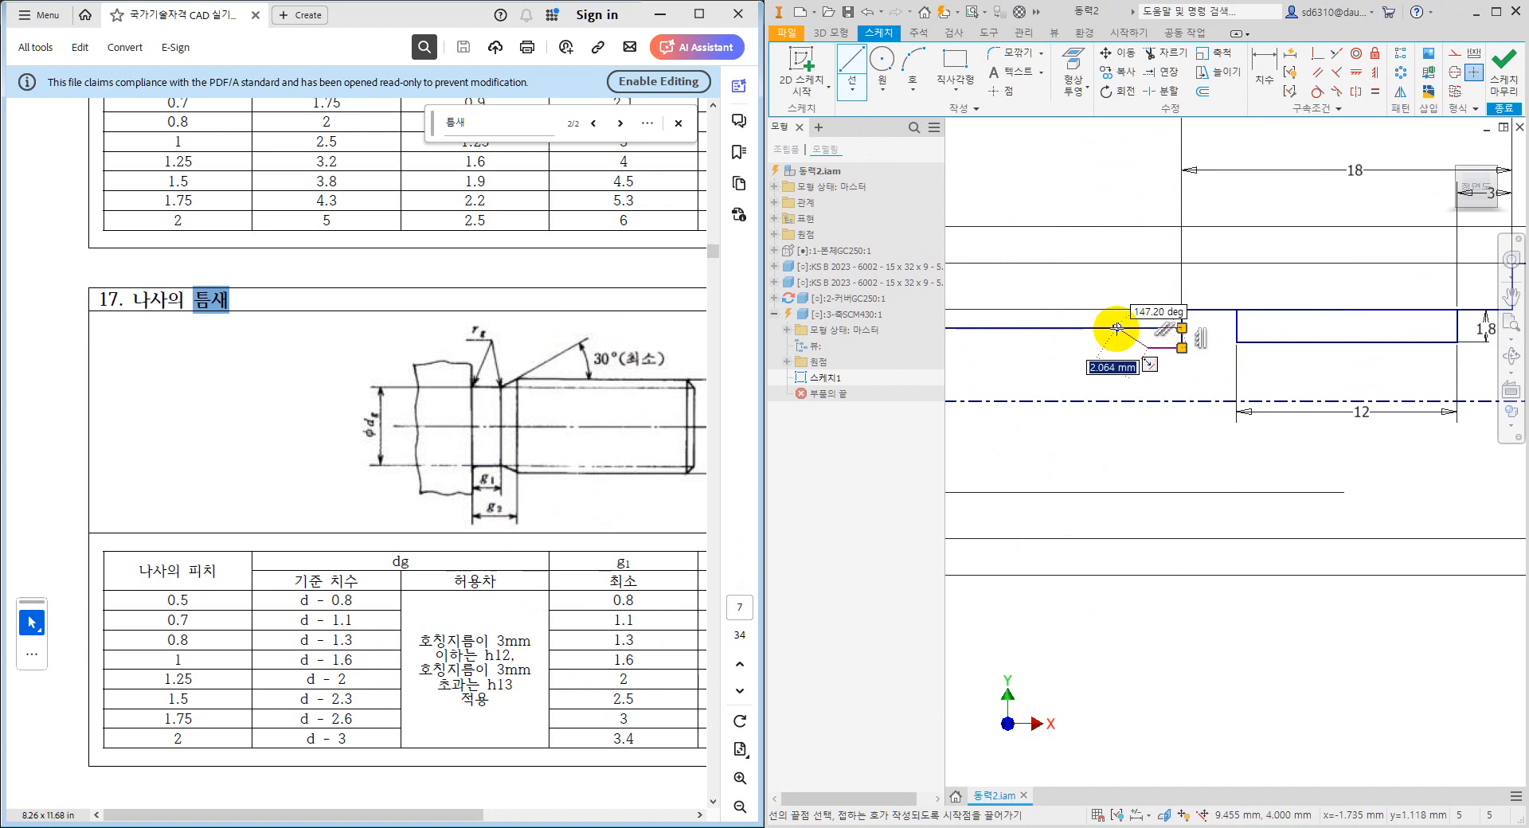
click(1116, 327)
Dimension the first step's undercut with a depth of 1 mm and a floor length of 2 mm.
click(1264, 76)
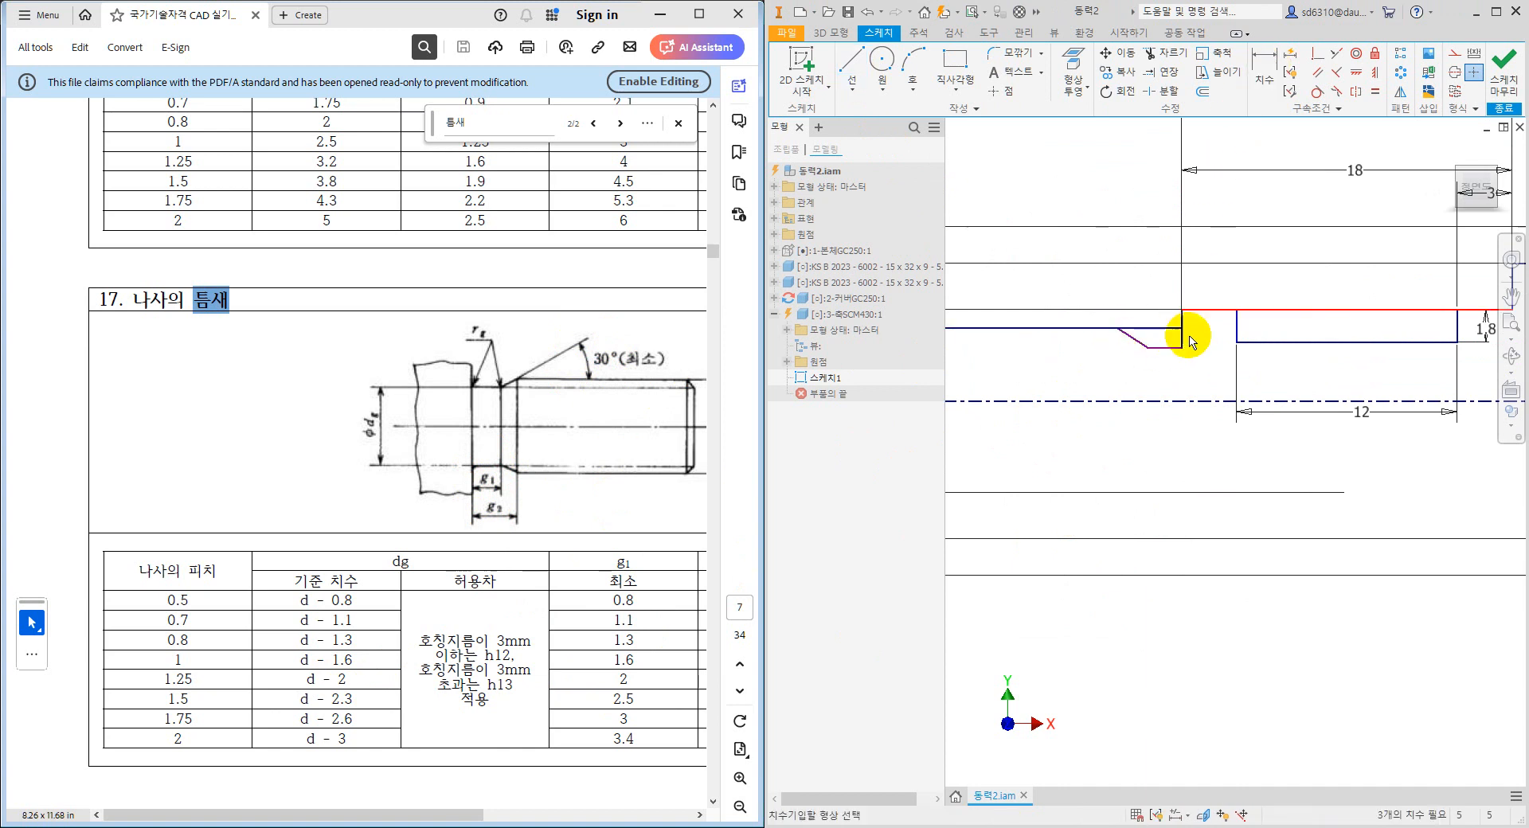
click(1200, 342)
text(1)
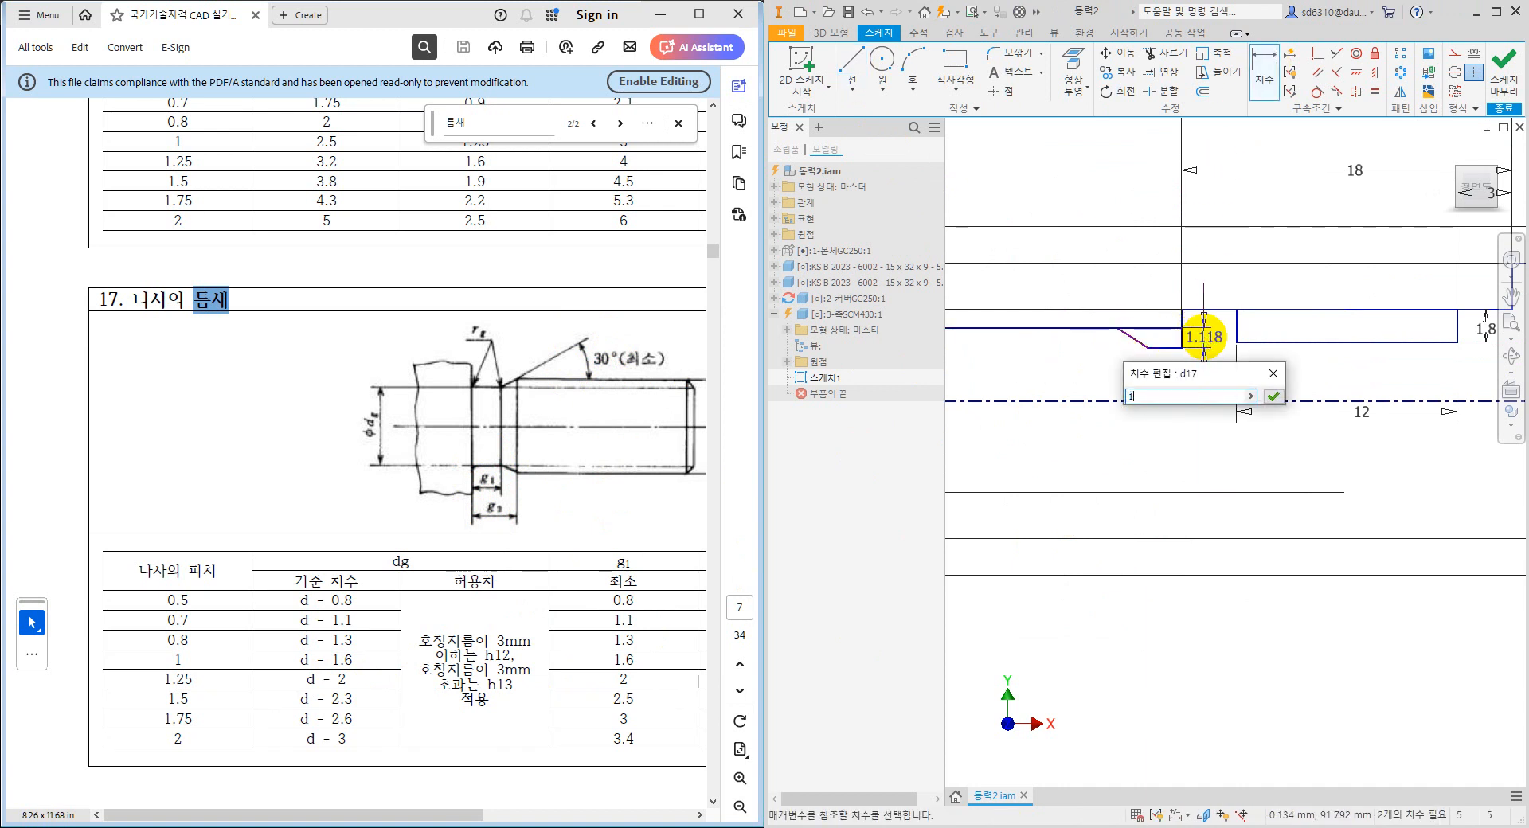
key(Return)
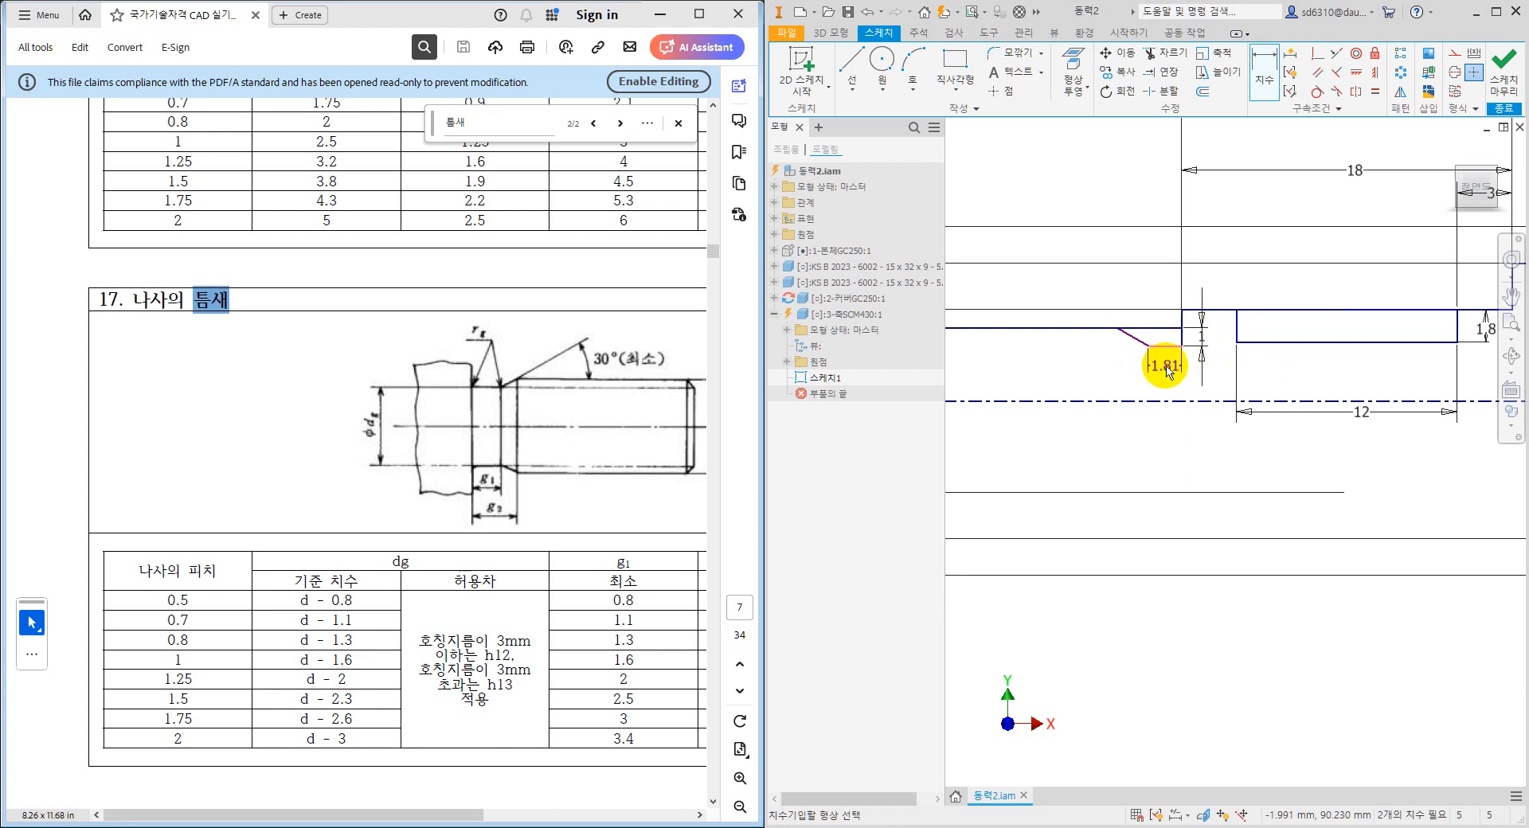
click(1166, 371)
key(Return)
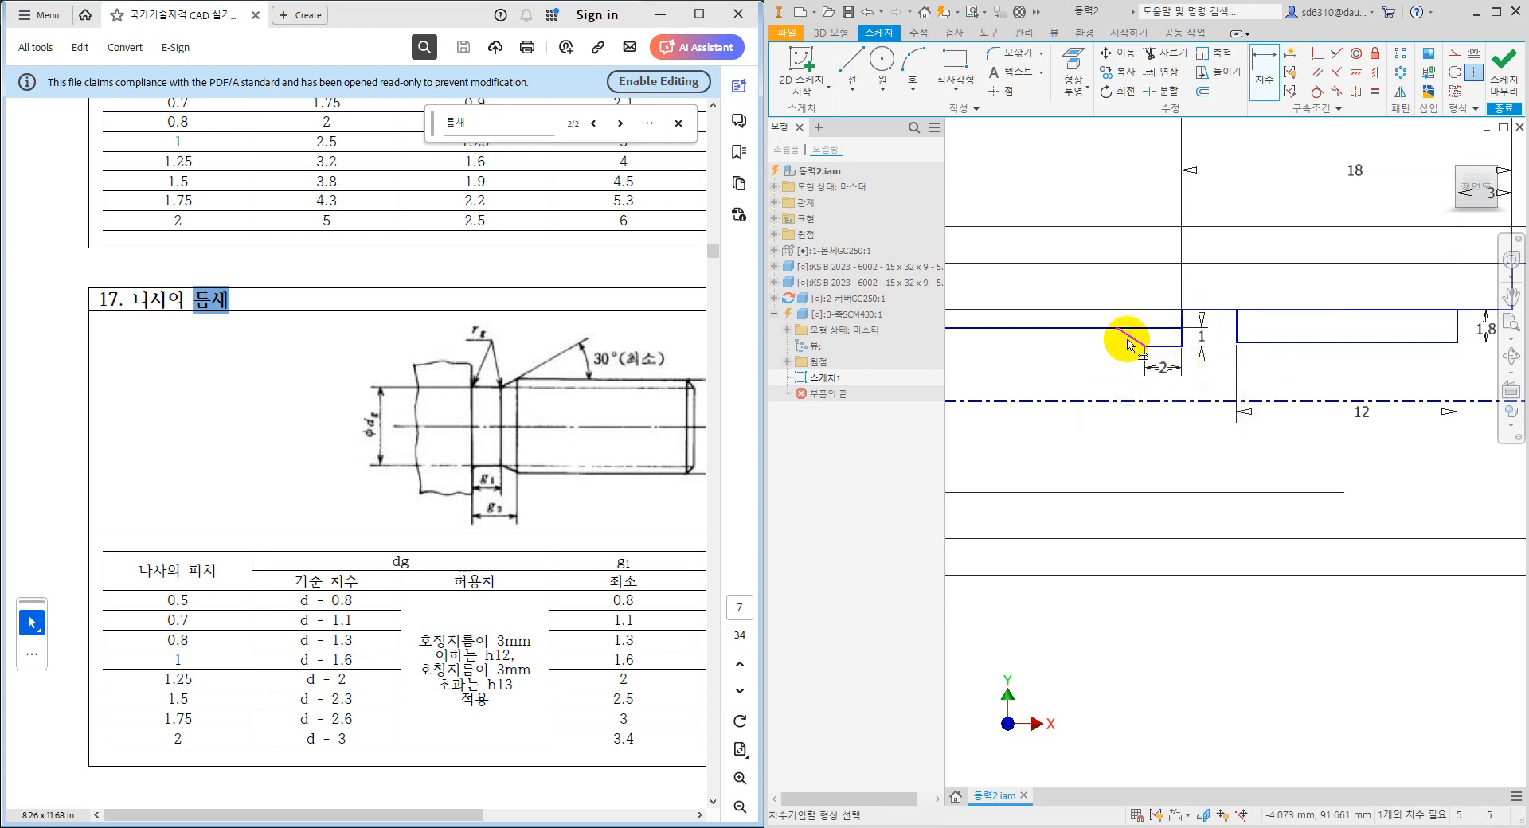
Dimension the angle between the undercut's sloped line and the first step's outer edge as 30°.
click(1099, 331)
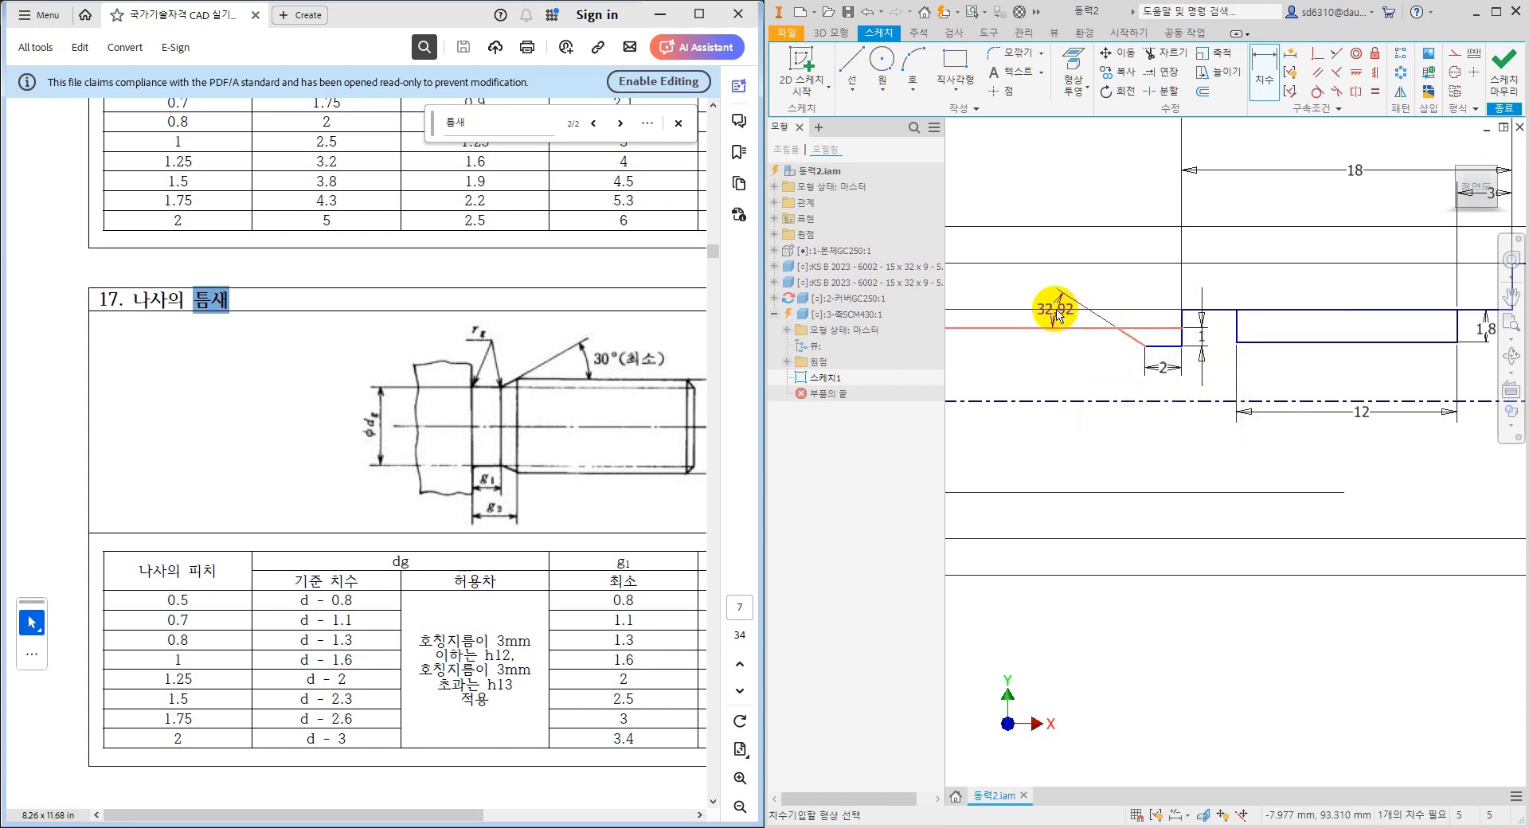
click(1058, 314)
key(Return)
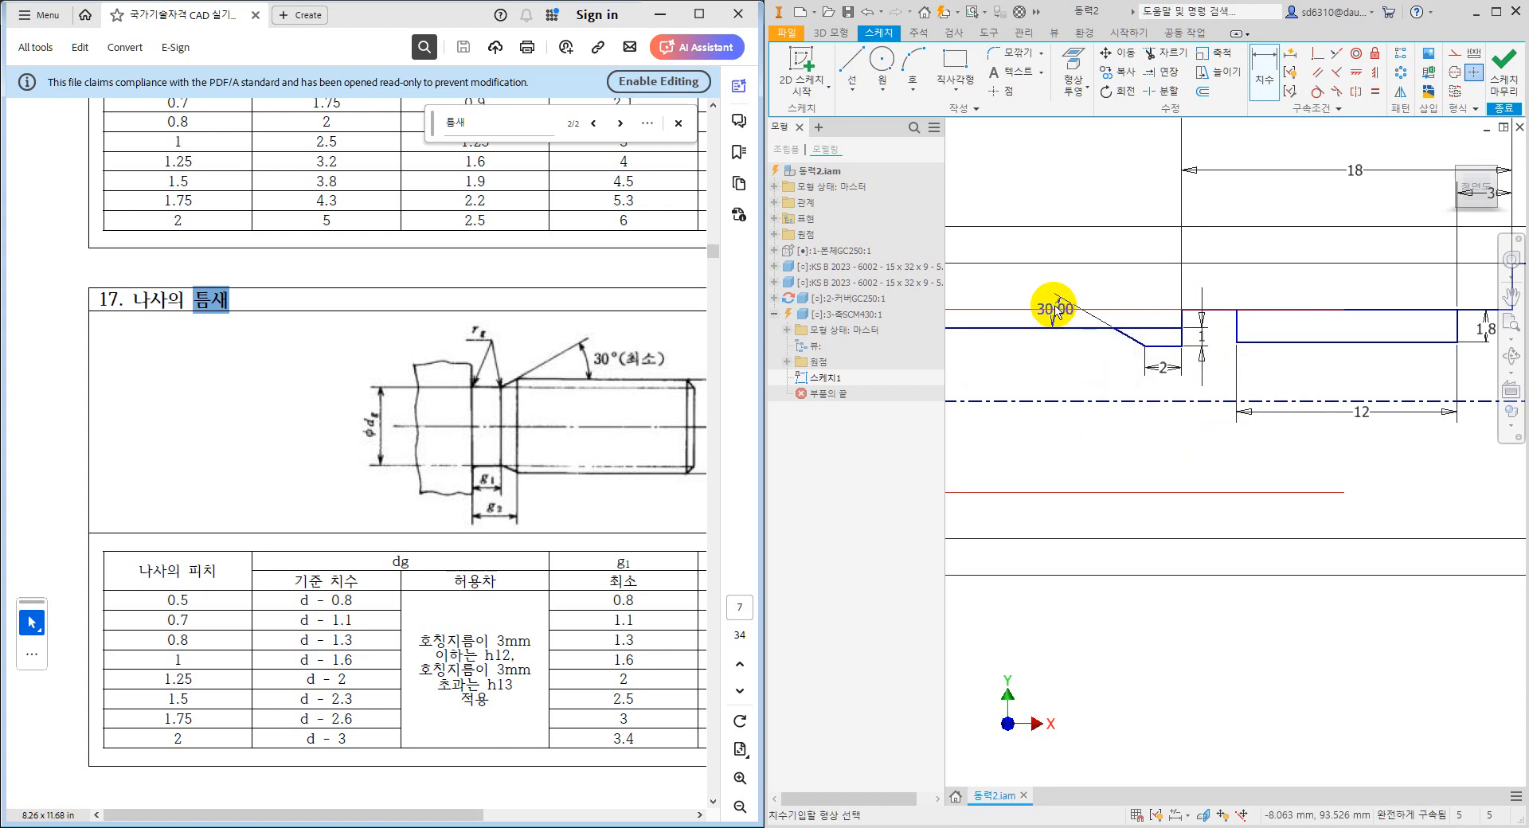
Draw a matching three-line undercut on the seventh step at the sixth step's shoulder, about 1.6 mm deep with a floor about 2.6 mm long.
scroll(1117, 327, down, 1)
middle_drag(1290, 363, 866, 382)
scroll(1304, 359, down, 1)
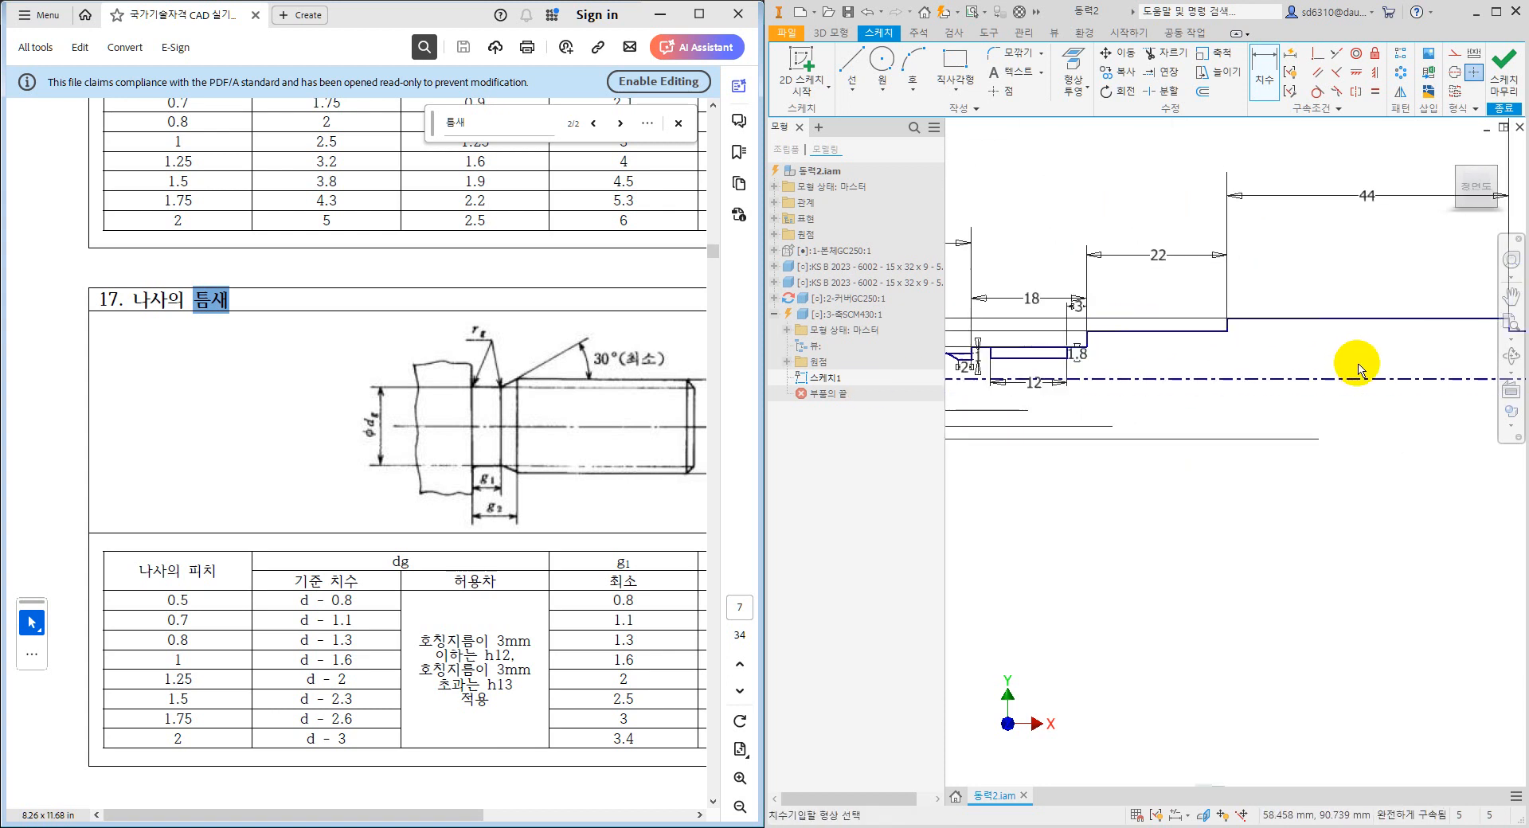
scroll(1246, 368, down, 1)
middle_drag(1246, 367, 1184, 368)
scroll(1218, 371, up, 3)
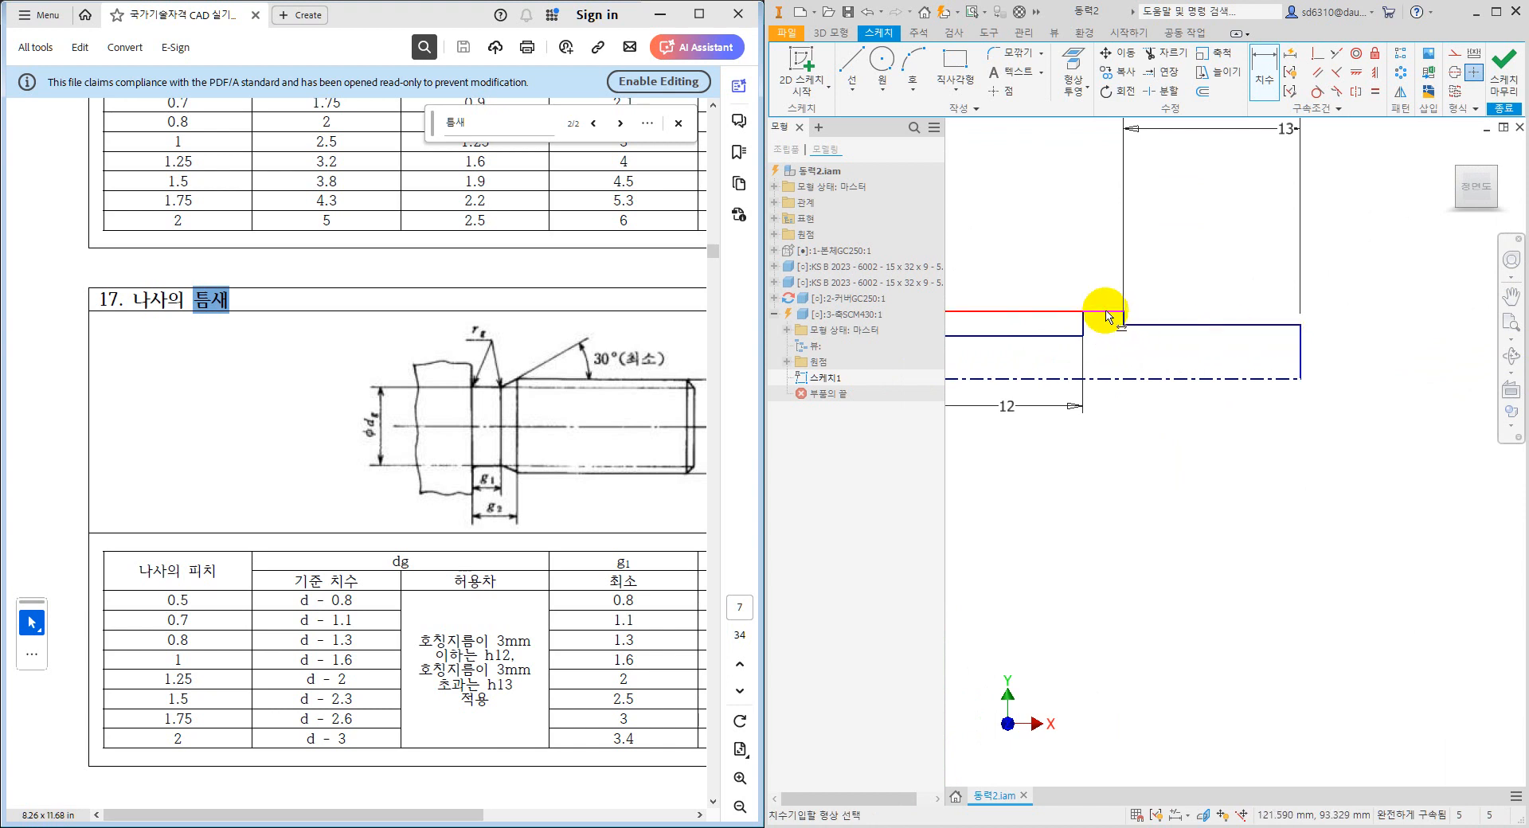
click(854, 64)
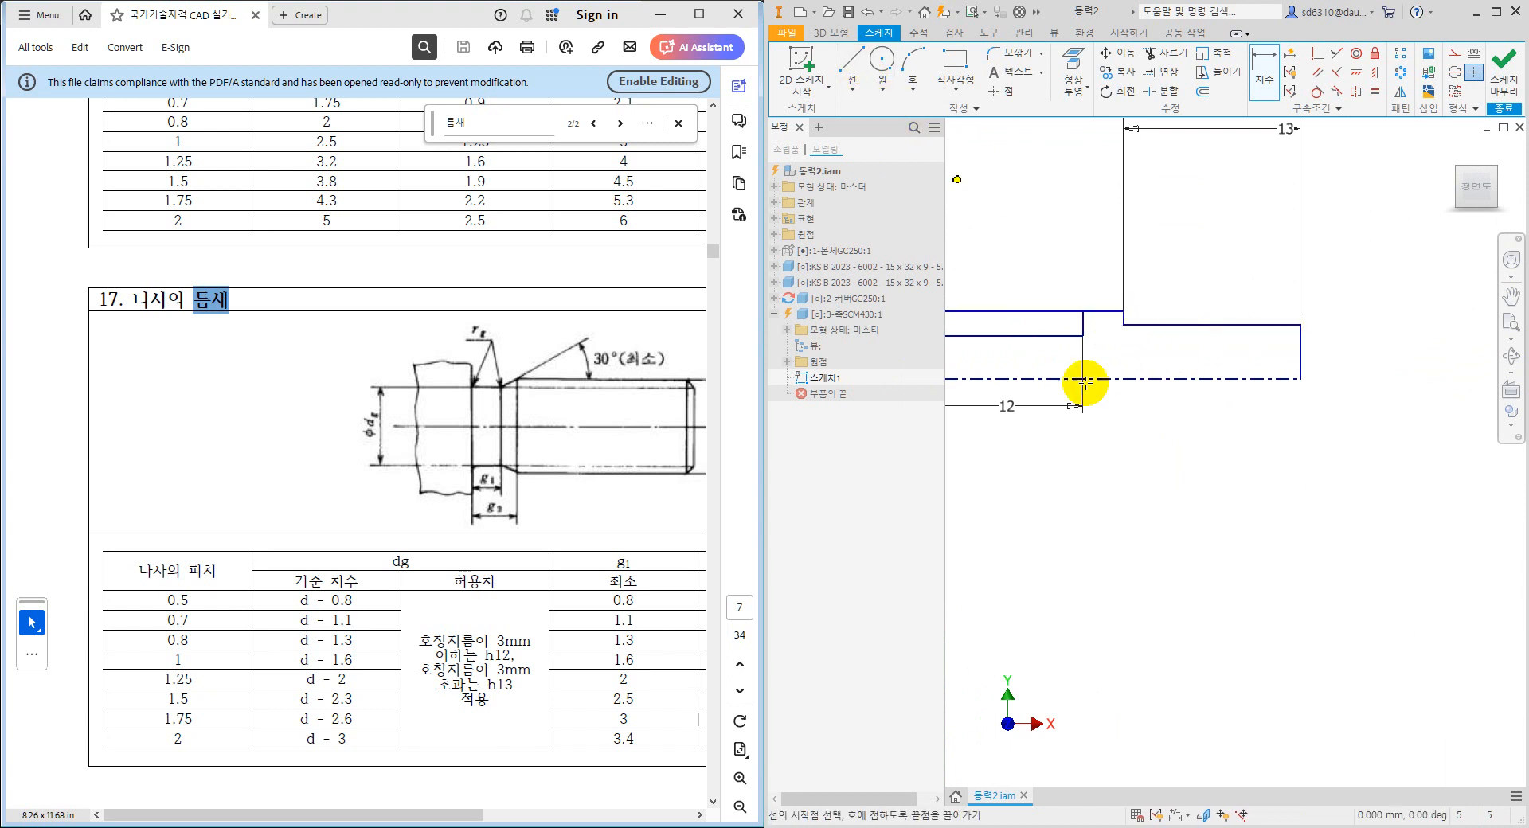
click(1123, 324)
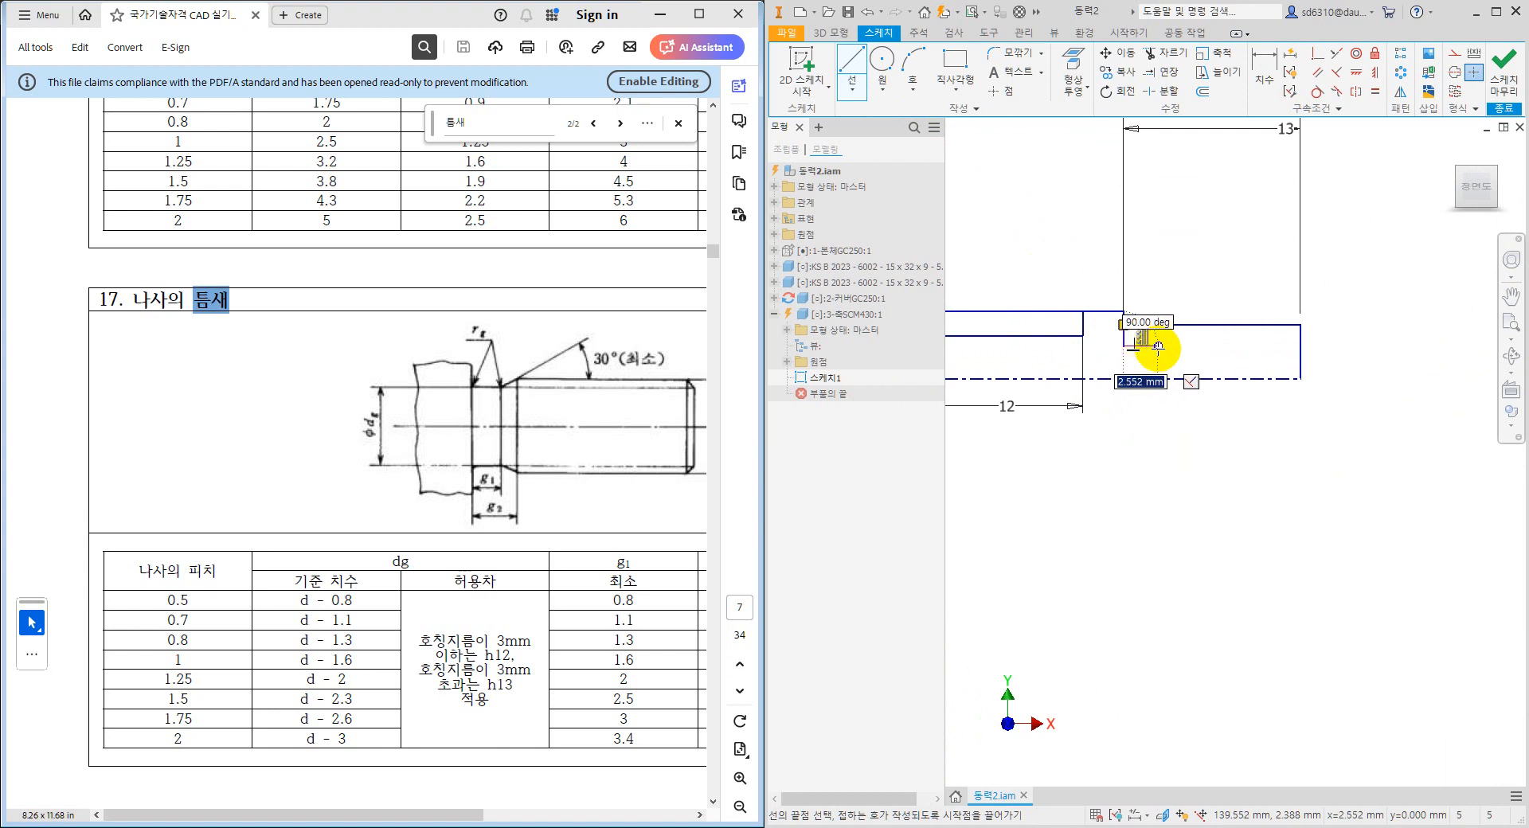
click(1157, 345)
click(1190, 325)
key(Escape)
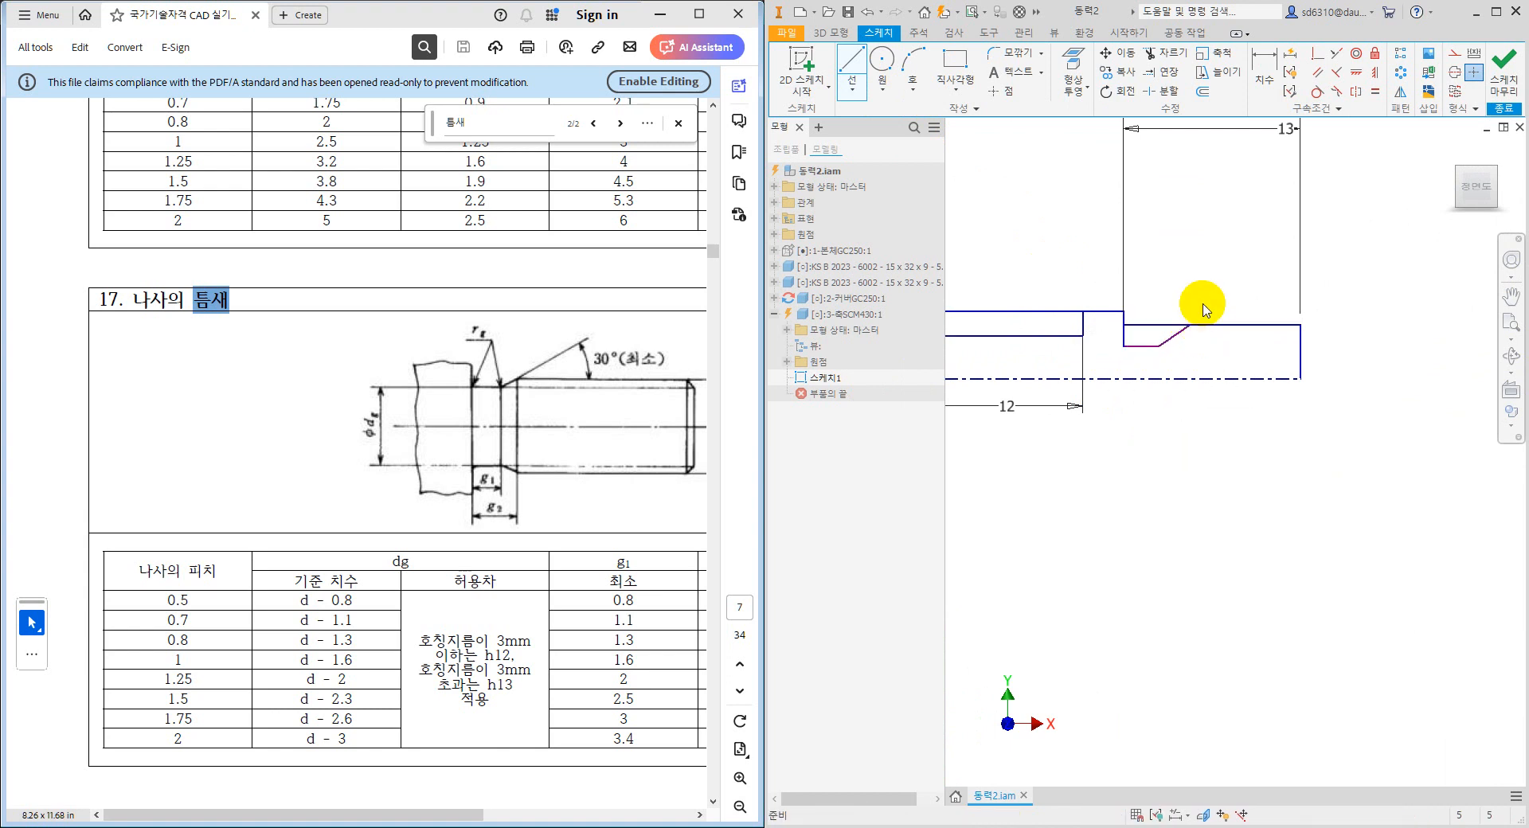
Dimension the seventh step's undercut with a depth of 1 mm and a floor length of 2 mm.
click(1263, 72)
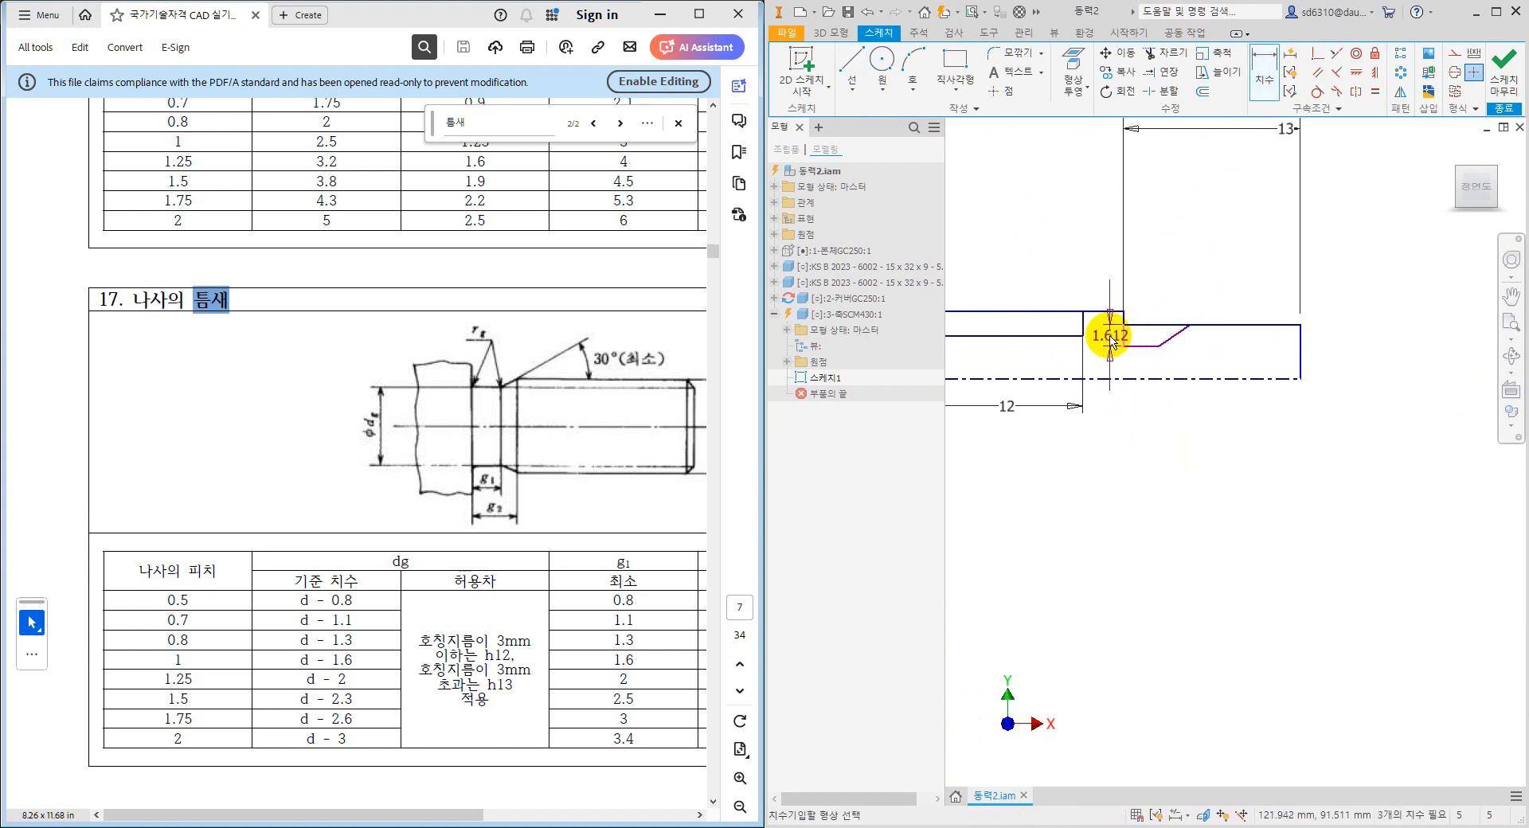
click(1109, 341)
text(1)
key(Return)
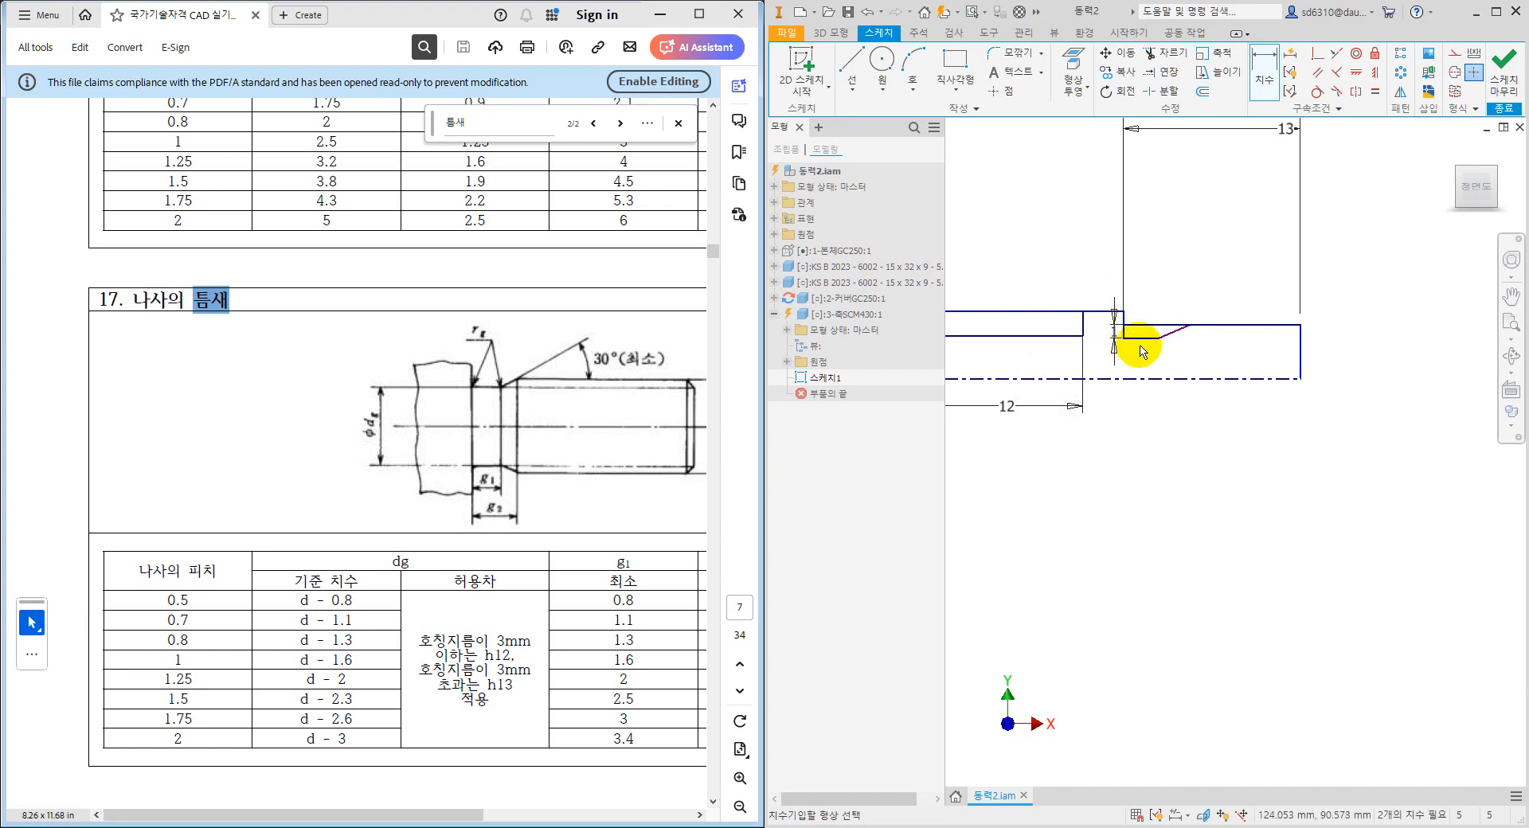
click(1143, 359)
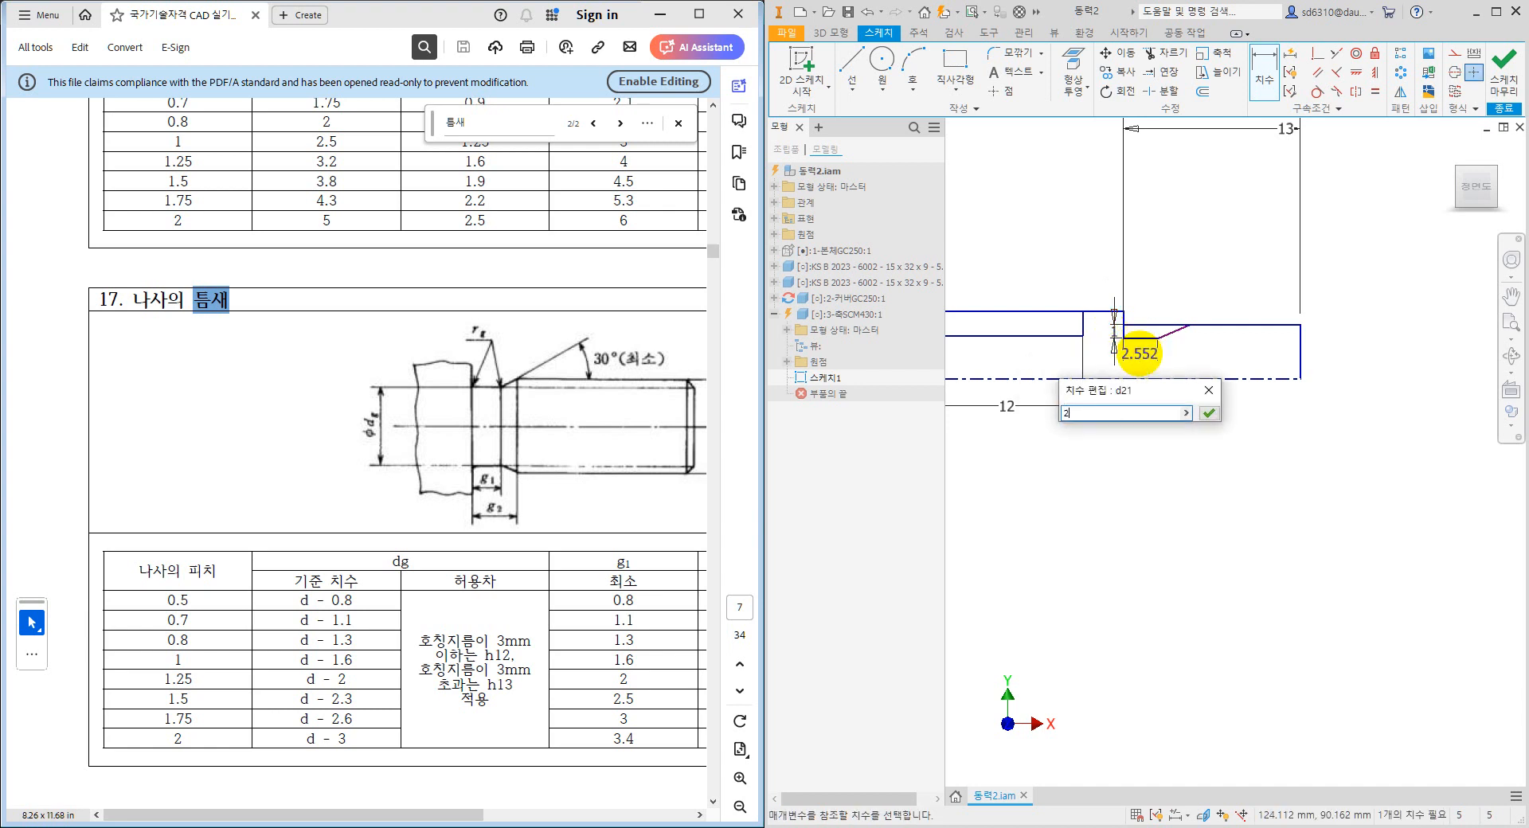
key(Return)
Dimension the angle between the sloped line of the undercut and the seventh step's outer edge as 30°.
click(1169, 338)
click(1205, 325)
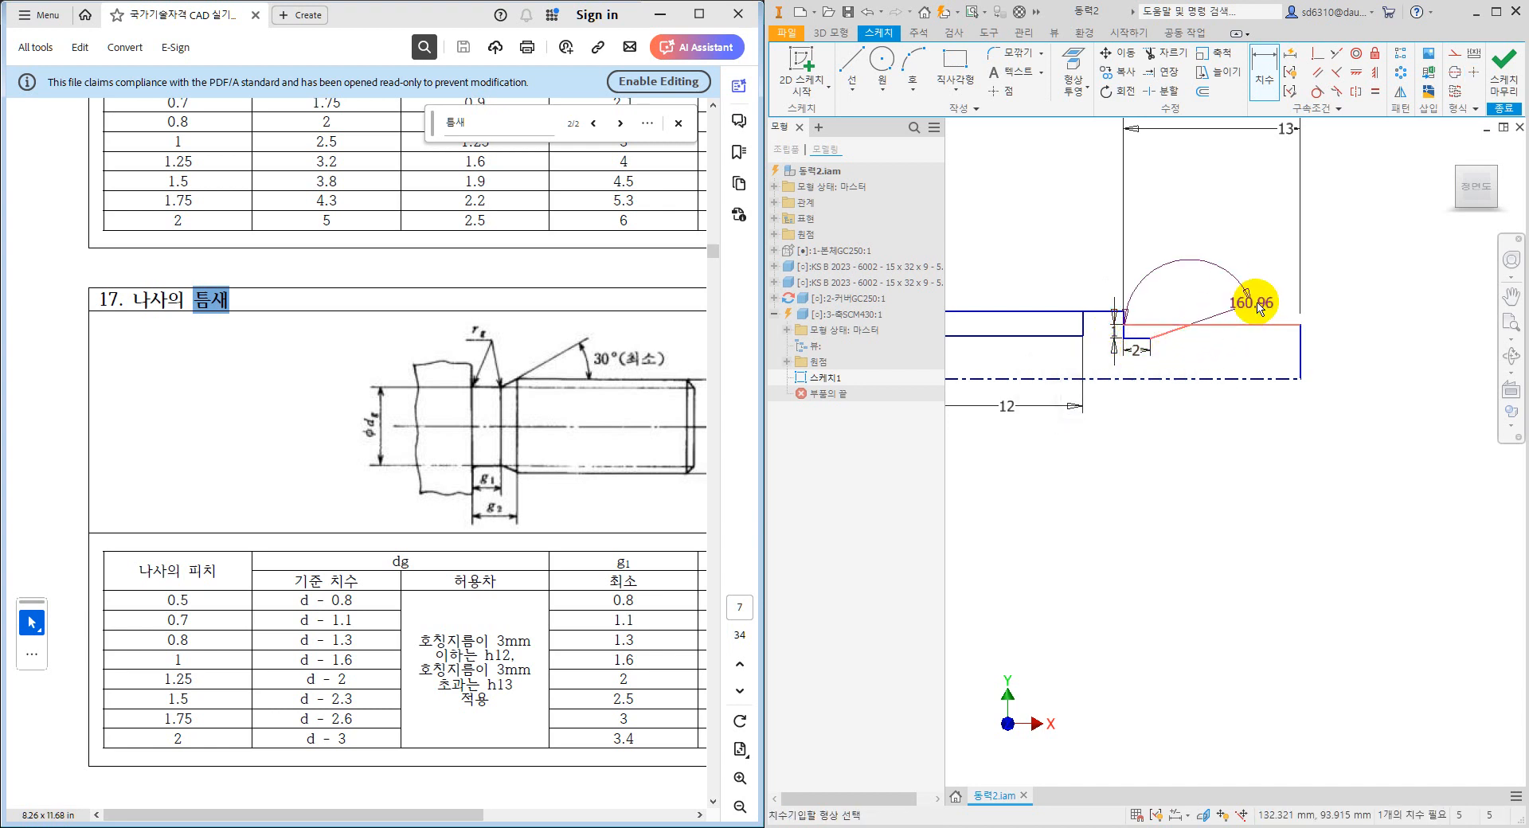
click(1266, 318)
text(30)
key(Return)
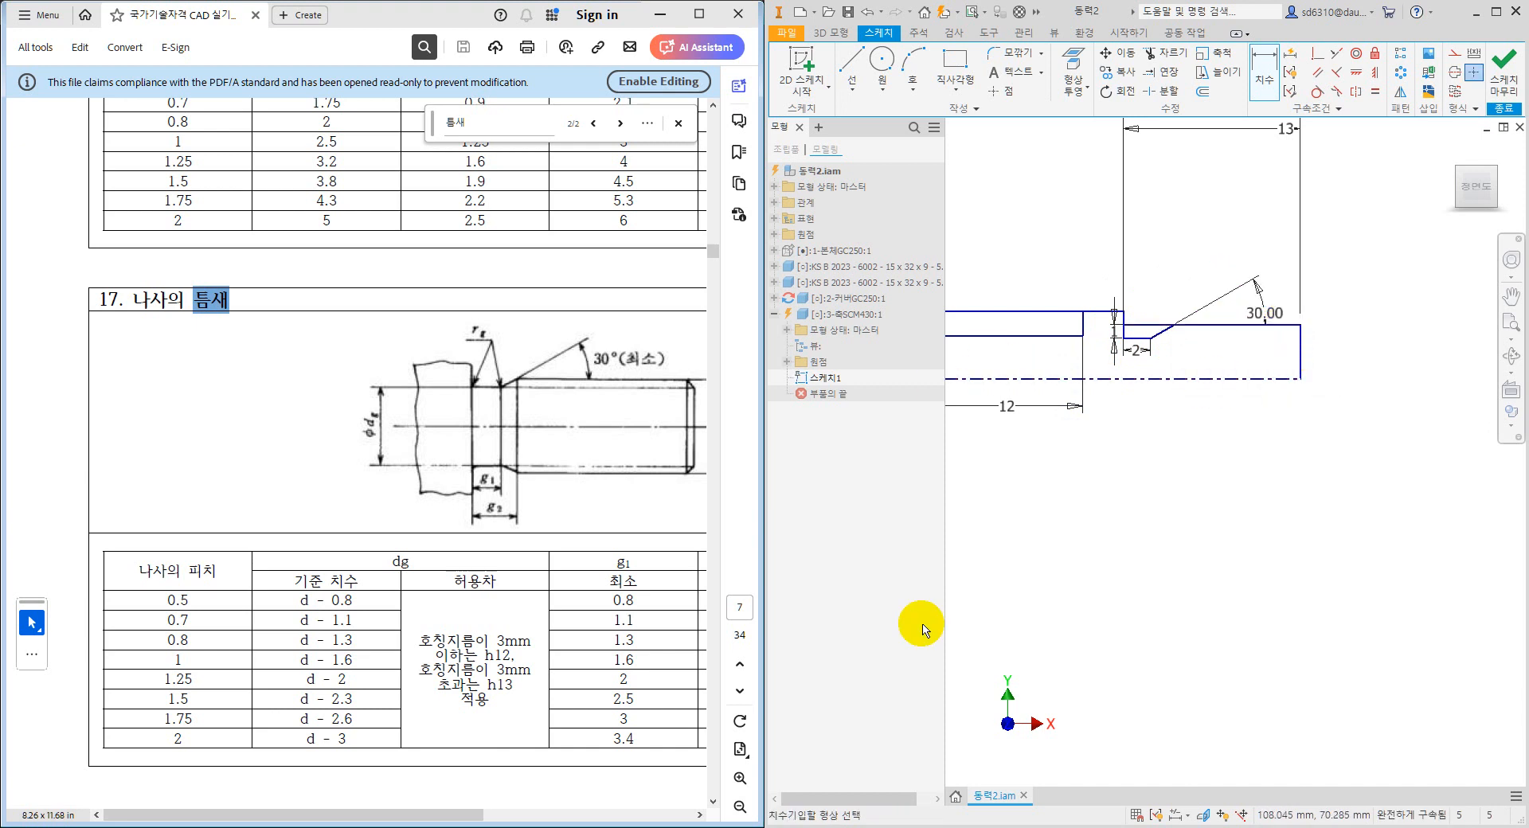
Return to the assembly drawing 동력2.JPG and draw a sloped line across the fifth step's outer corner, from the sixth-step shoulder to the outer edge.
click(1085, 824)
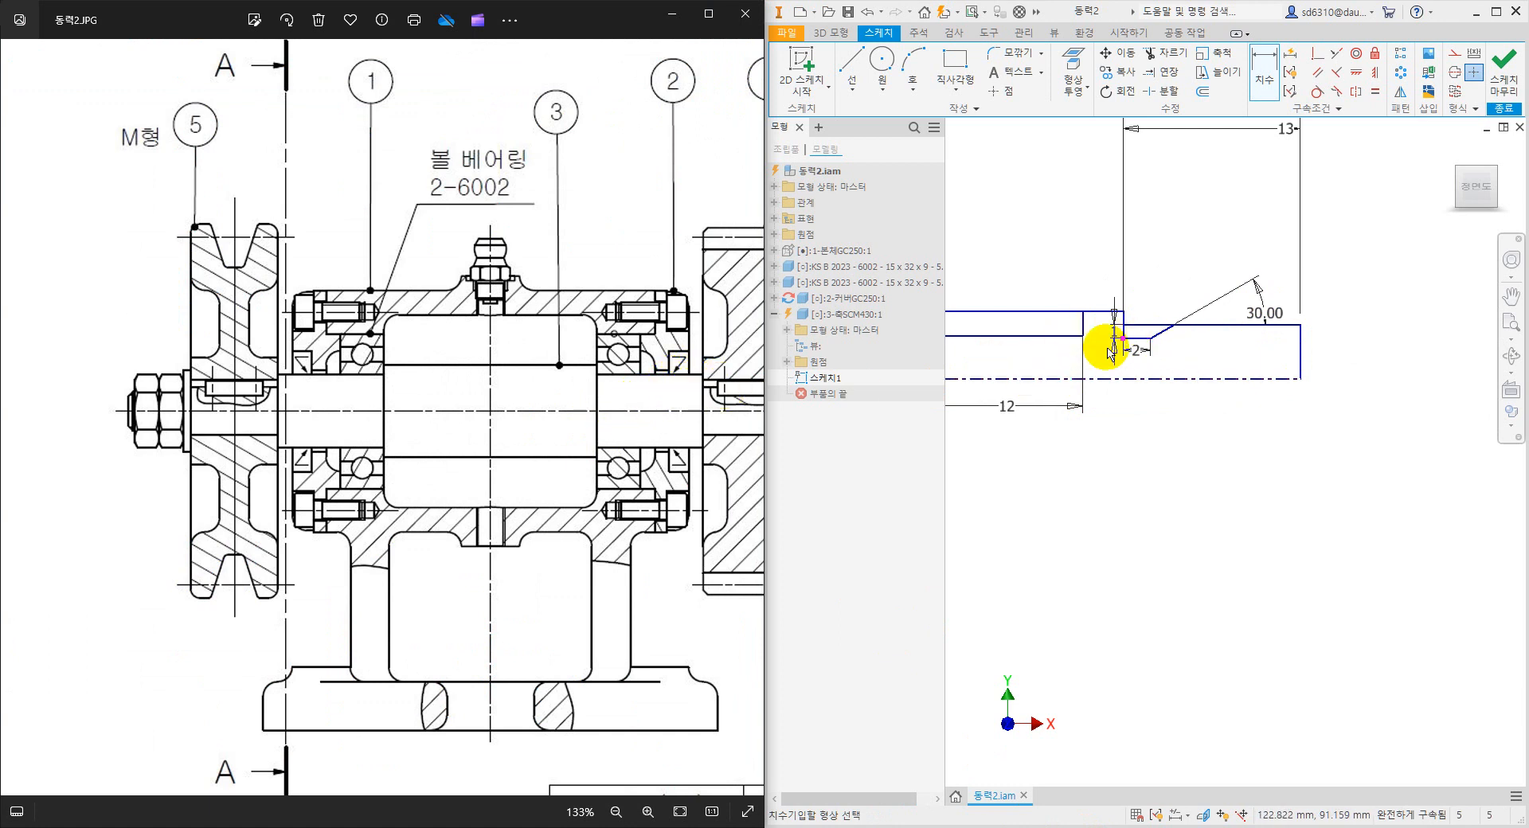
scroll(1091, 342, down, 2)
middle_drag(1179, 423, 1277, 427)
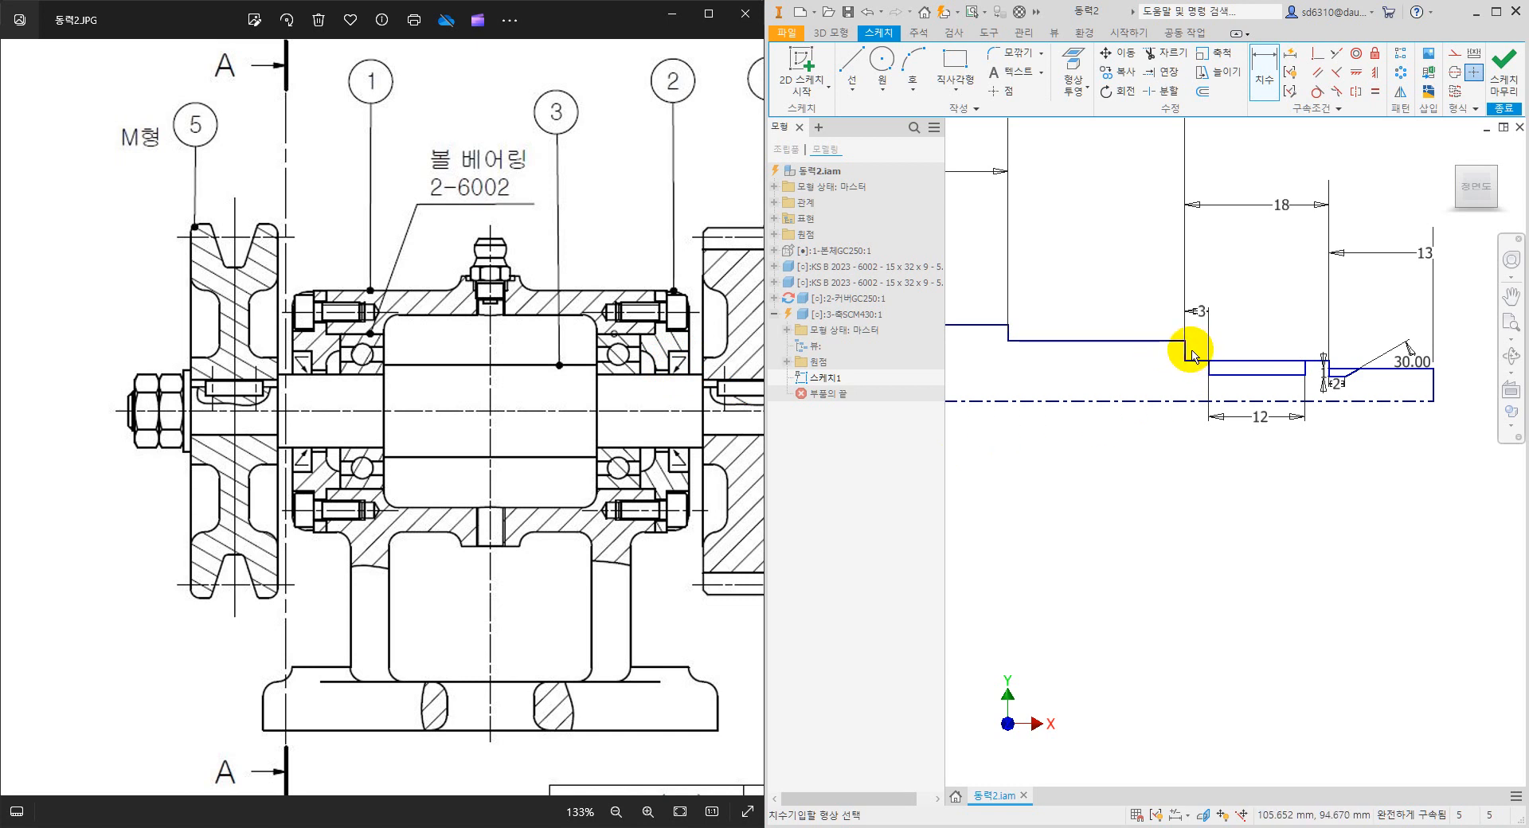
scroll(1191, 351, up, 4)
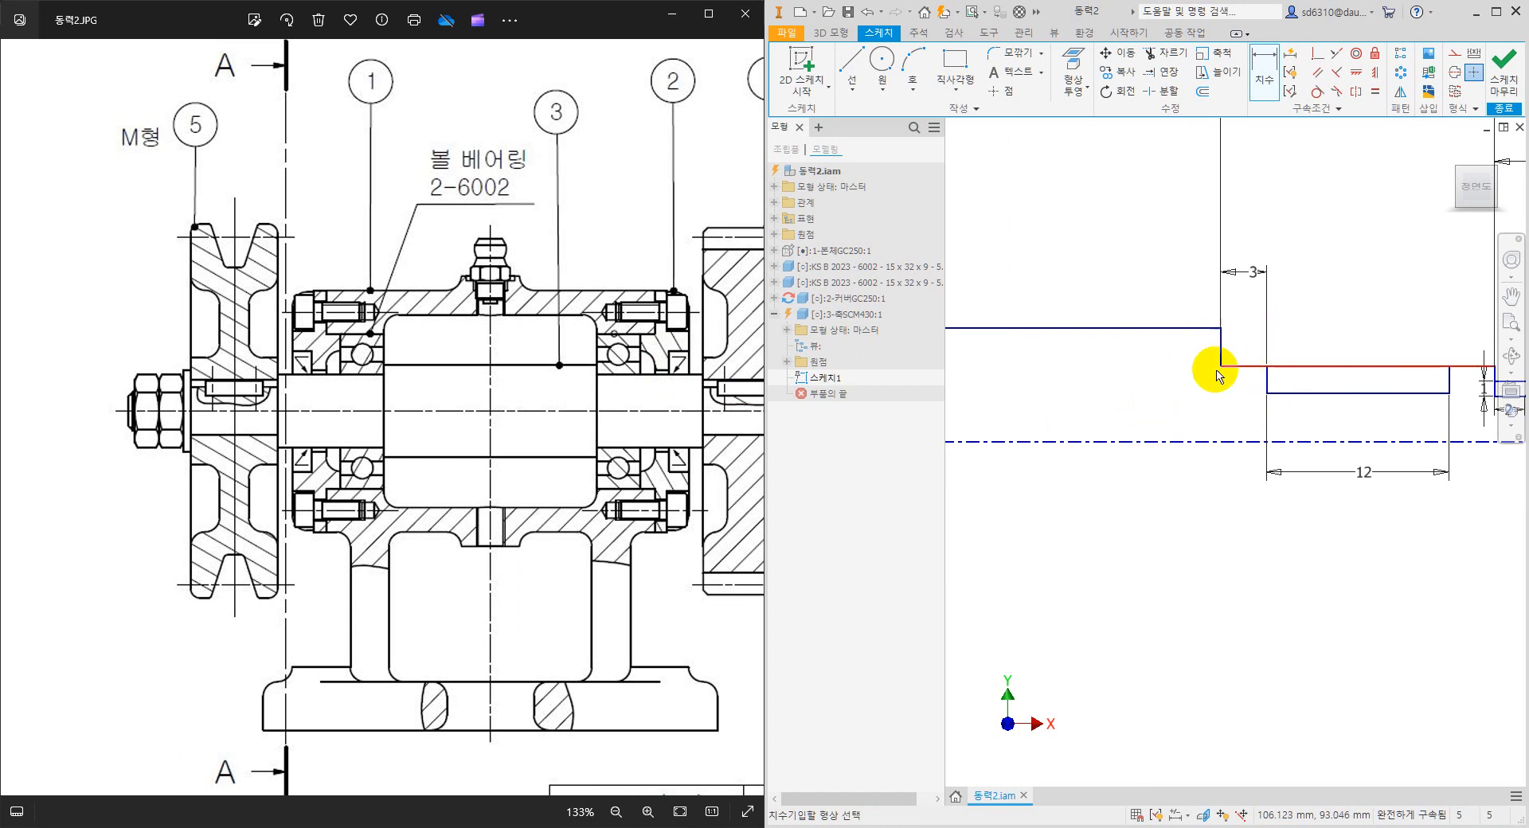
click(854, 70)
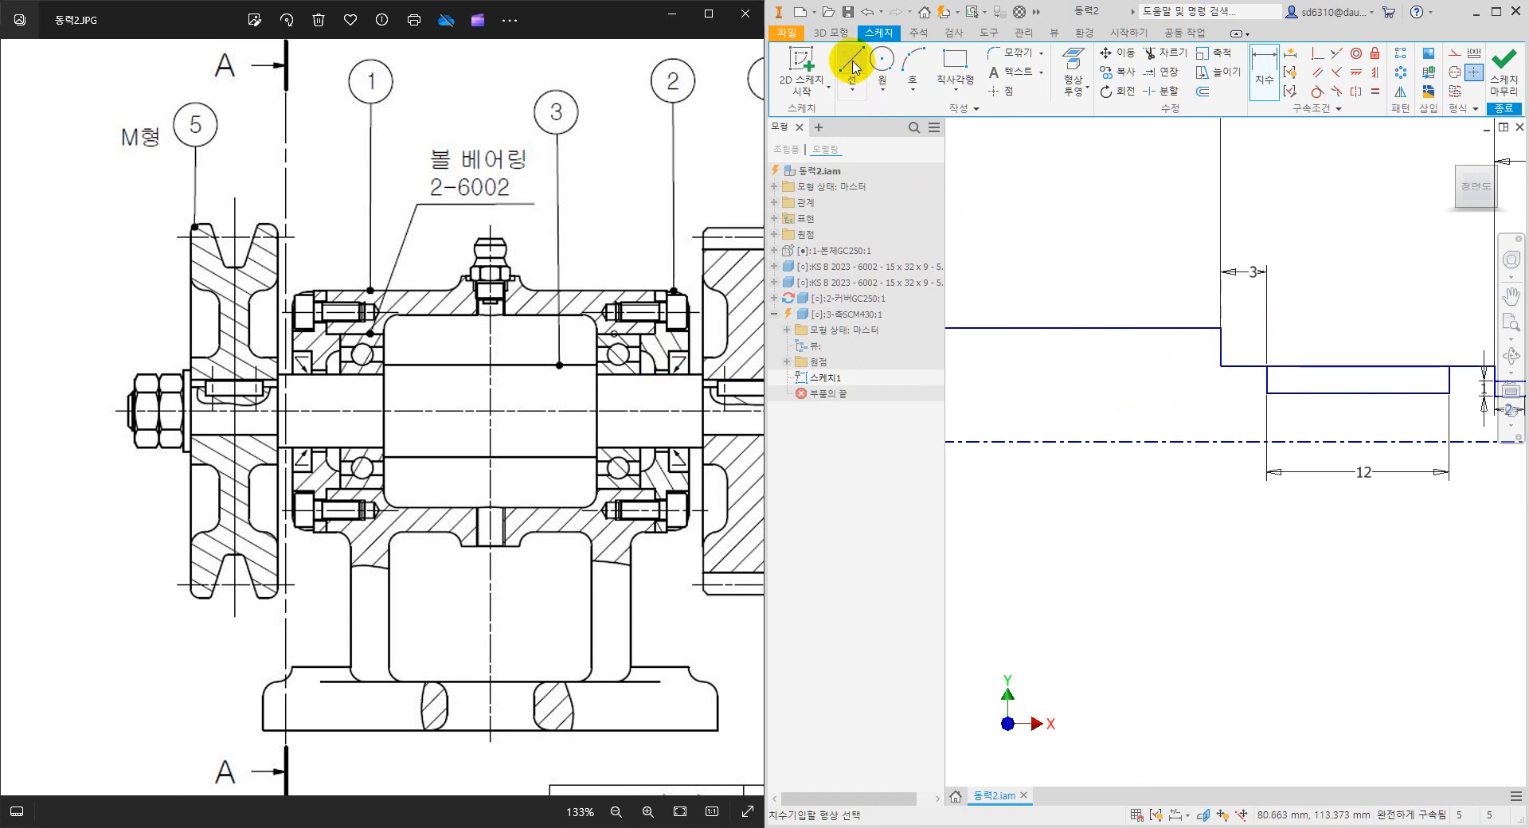
scroll(1211, 342, down, 2)
click(1224, 350)
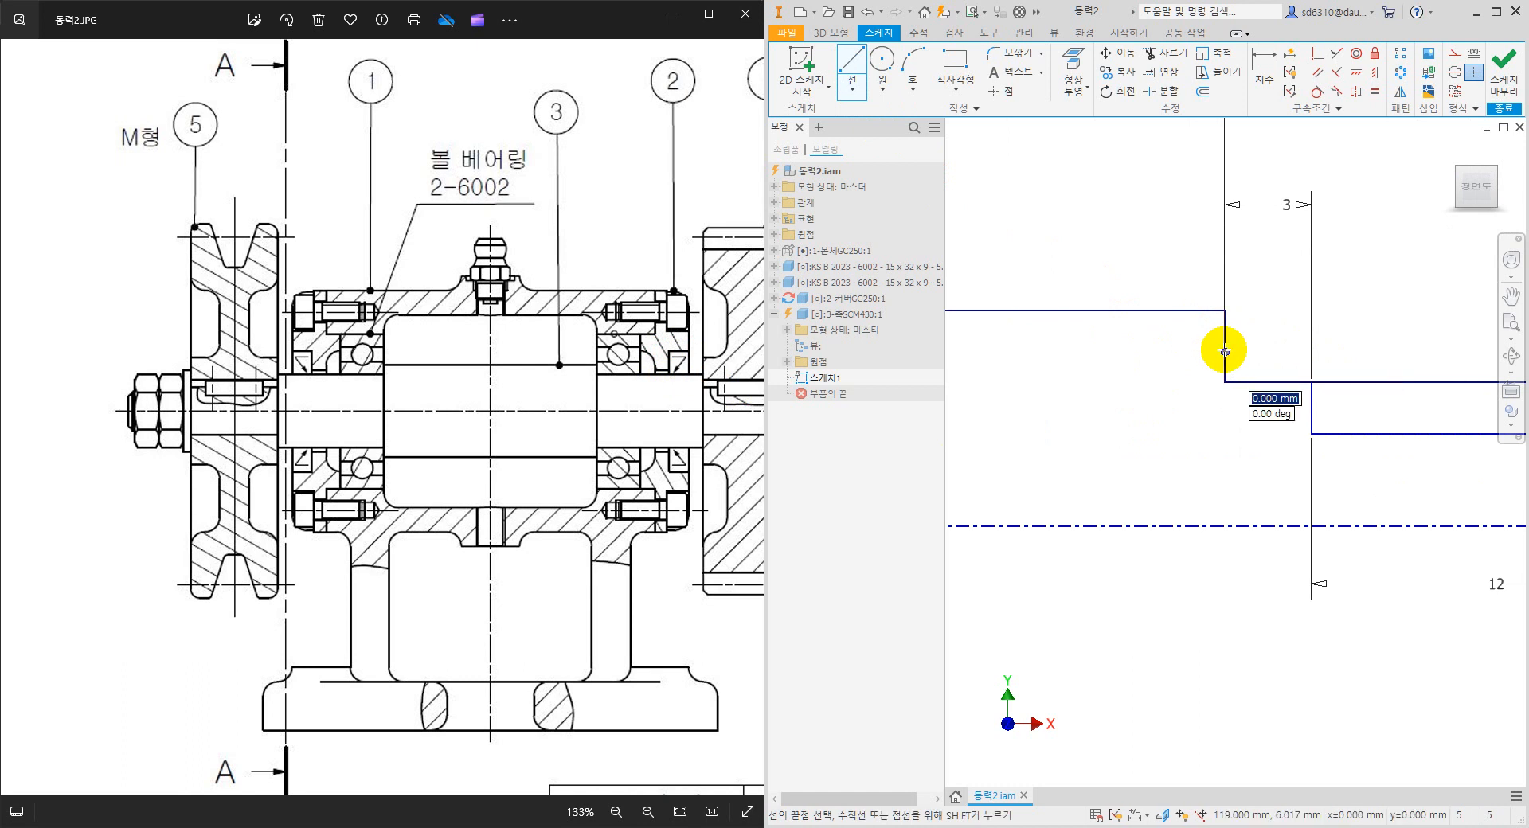
click(1152, 316)
key(Escape)
scroll(1258, 341, up, 1)
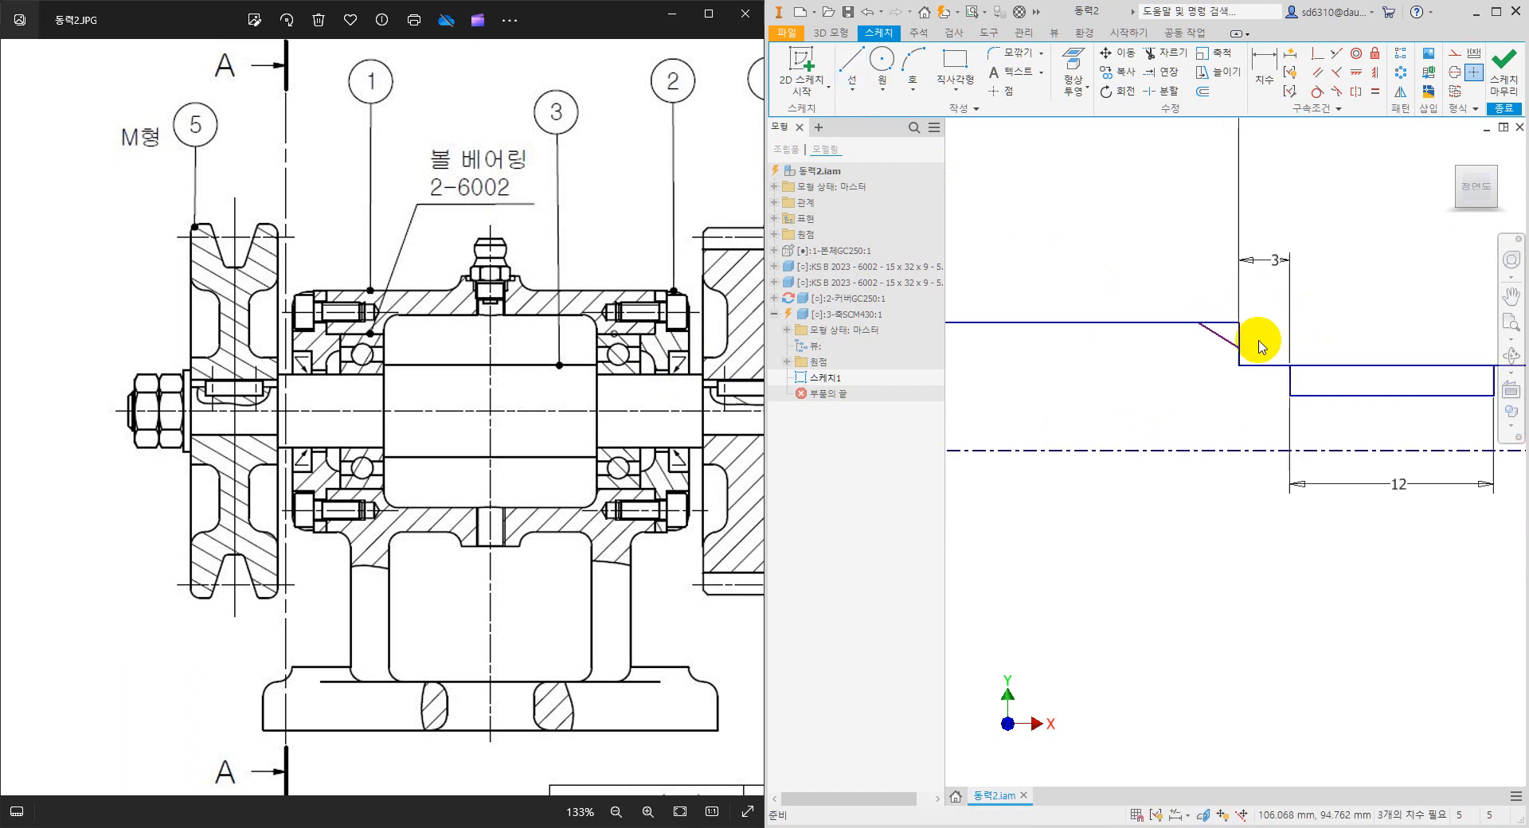
Dimension the lower end of the fifth step's sloped corner line to a diameter of 13.1 mm about the shaft axis.
scroll(1159, 313, up, 1)
click(1262, 73)
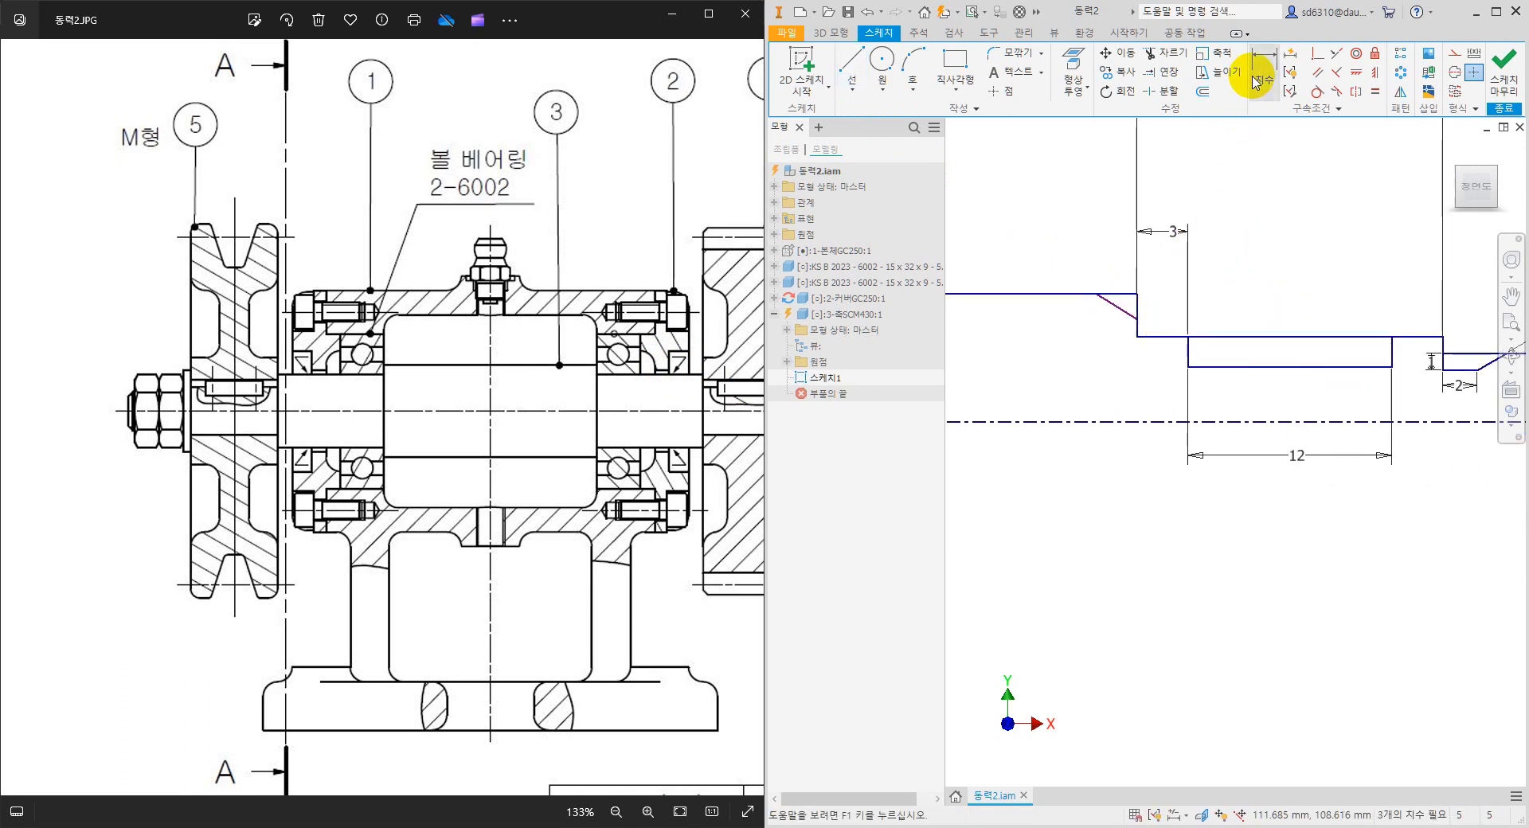
click(1139, 323)
click(1128, 421)
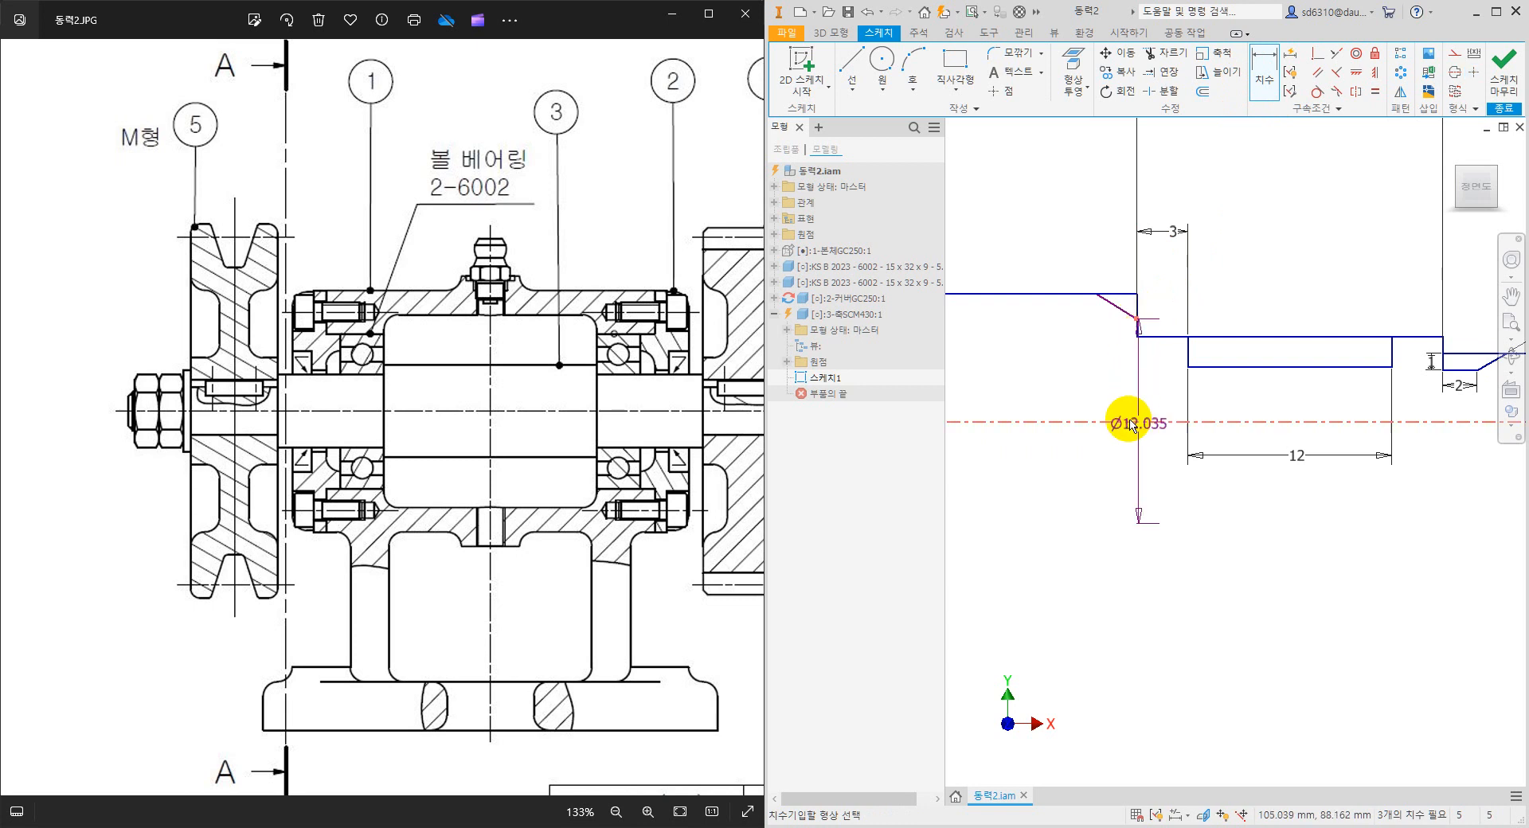
click(1093, 412)
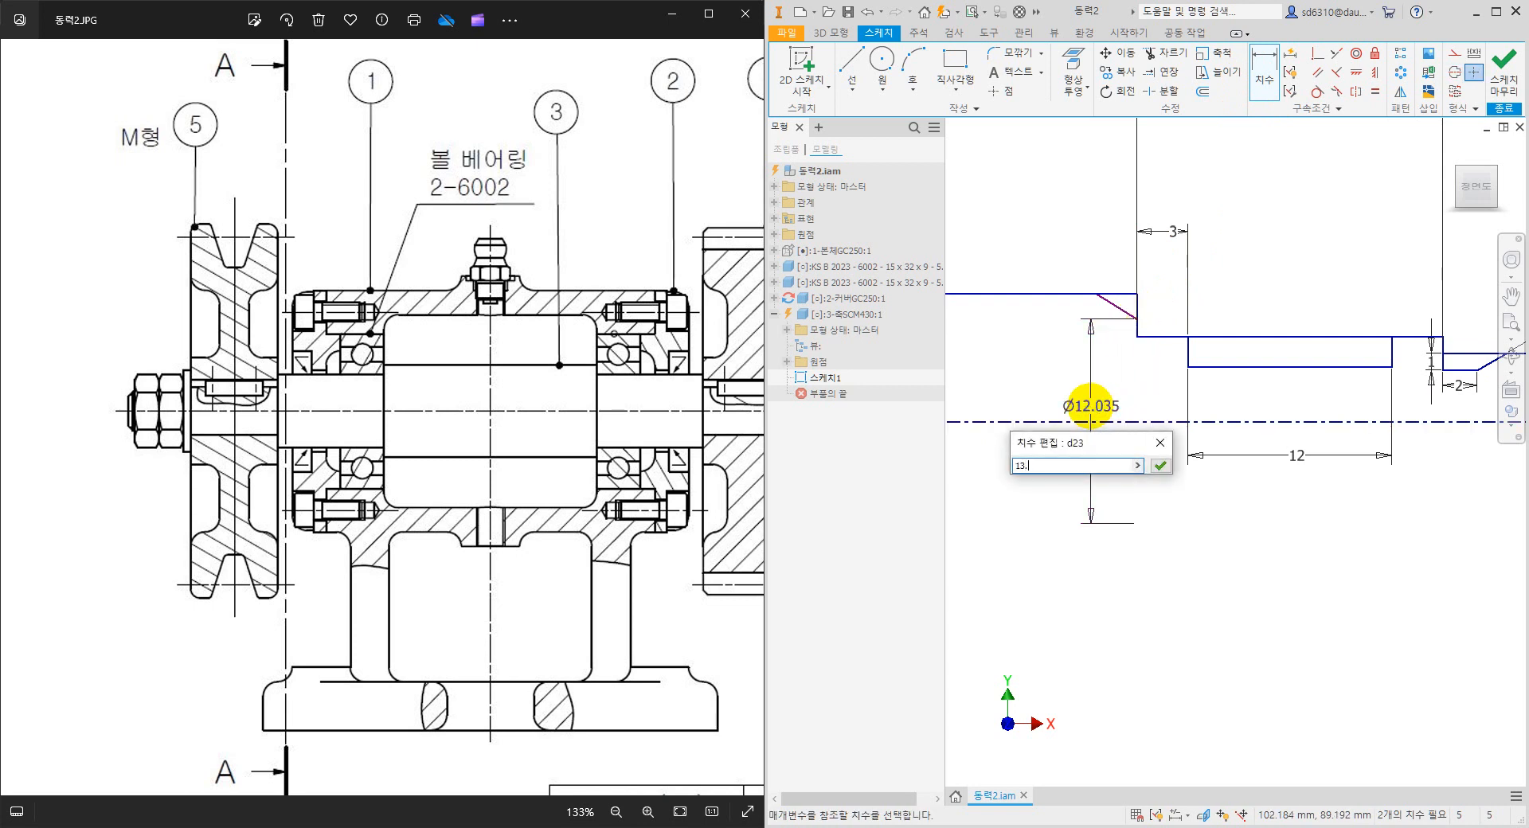
key(Return)
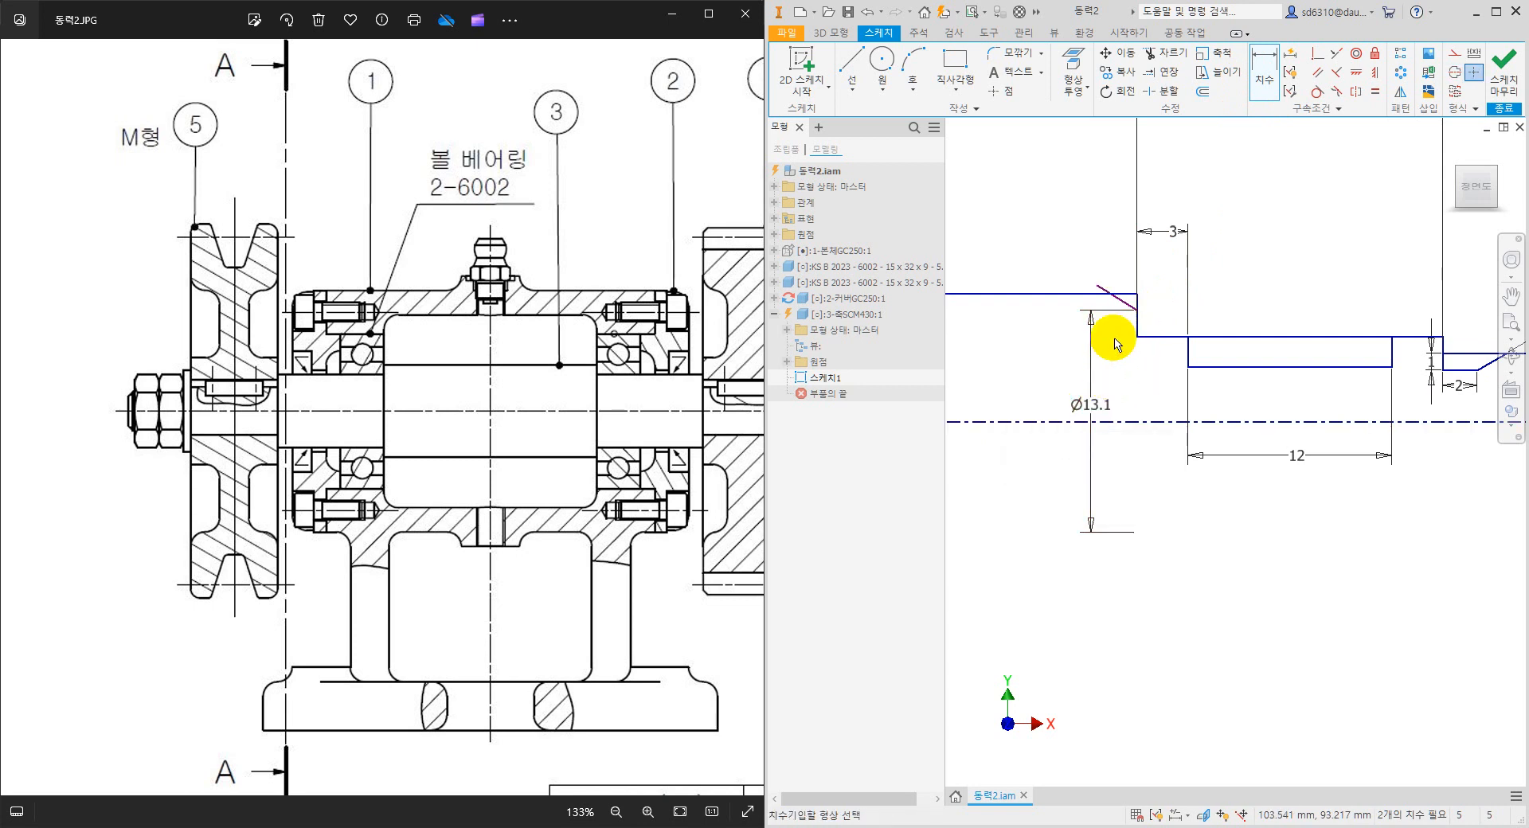
Make the sloped line's upper end coincident with the fifth step's outer edge and dimension its angle to that edge as 30°.
click(1318, 57)
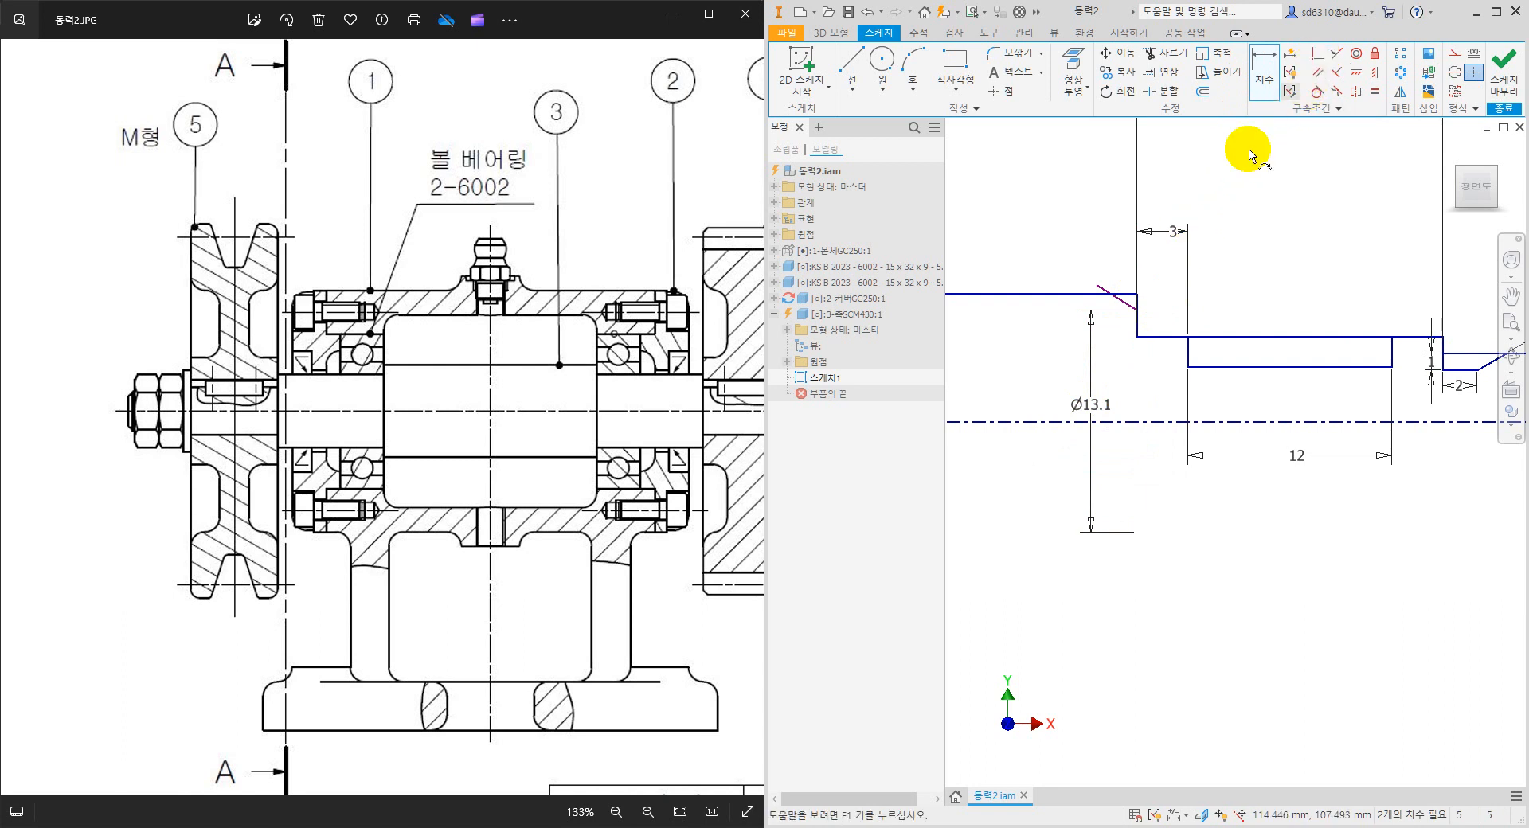
click(1084, 294)
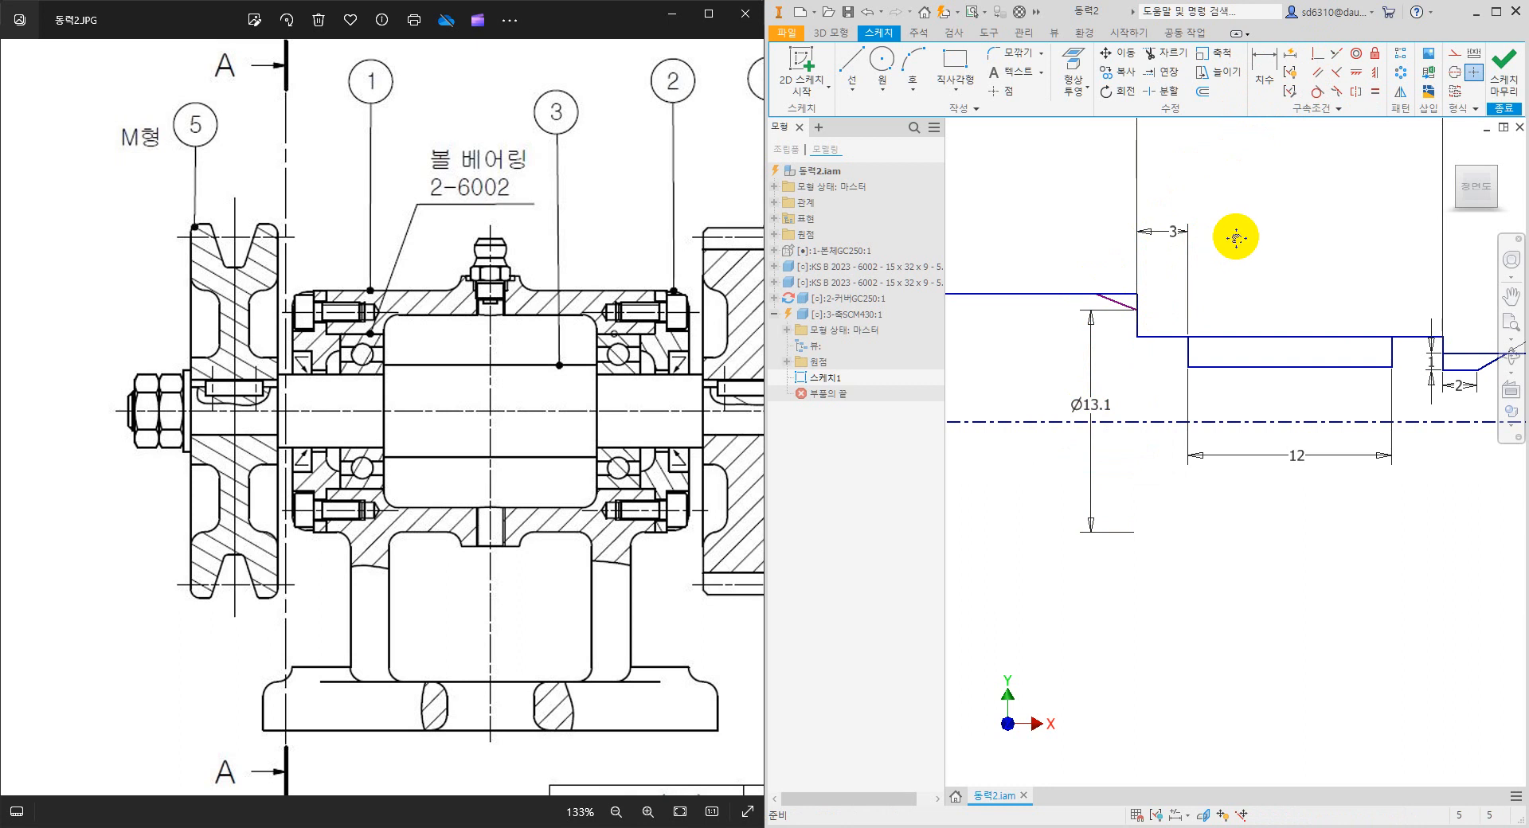
middle_drag(1228, 239, 1310, 209)
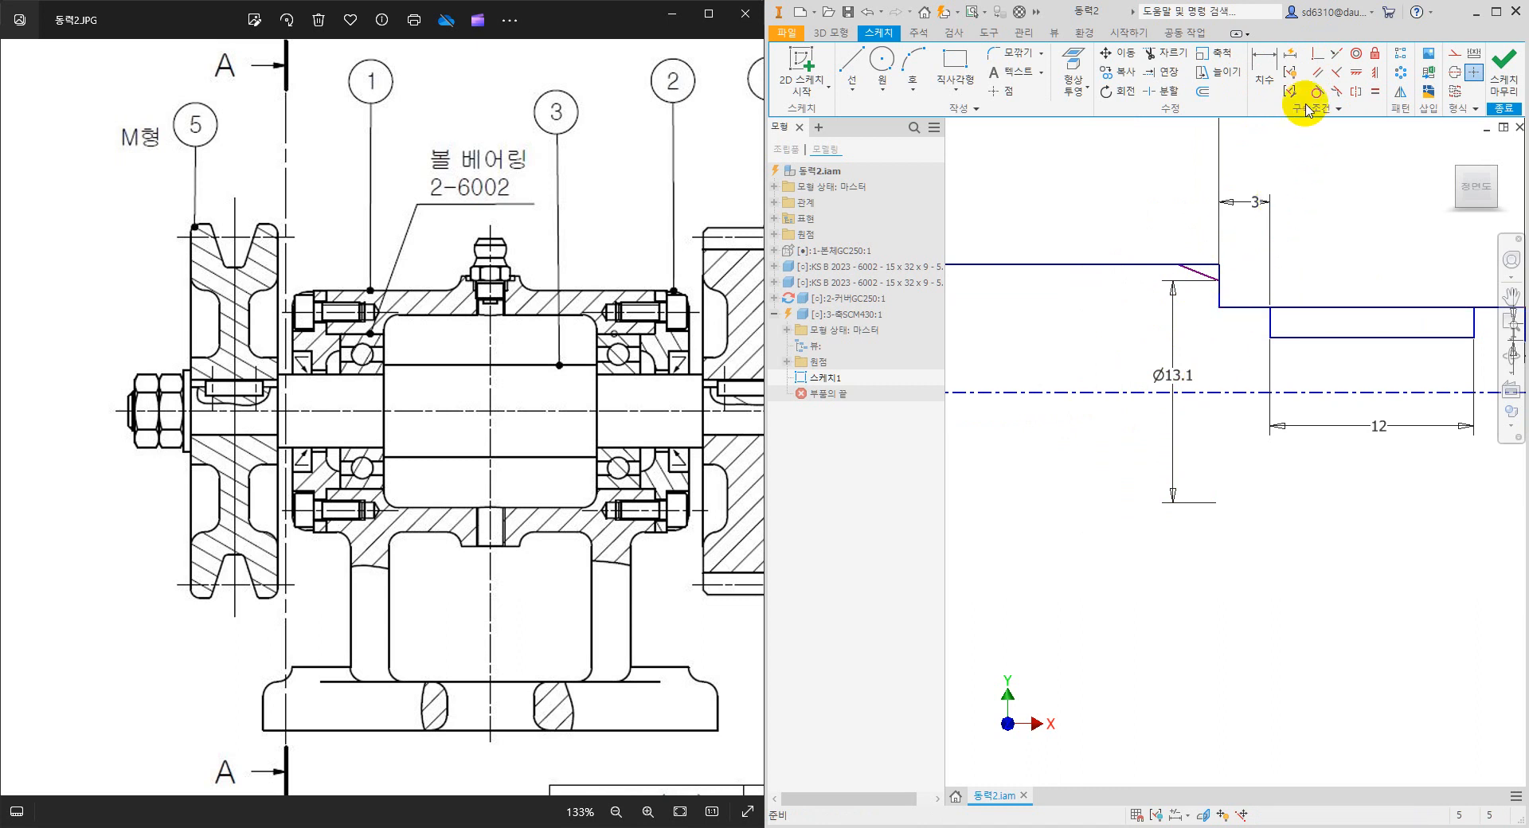
click(1264, 72)
click(1198, 275)
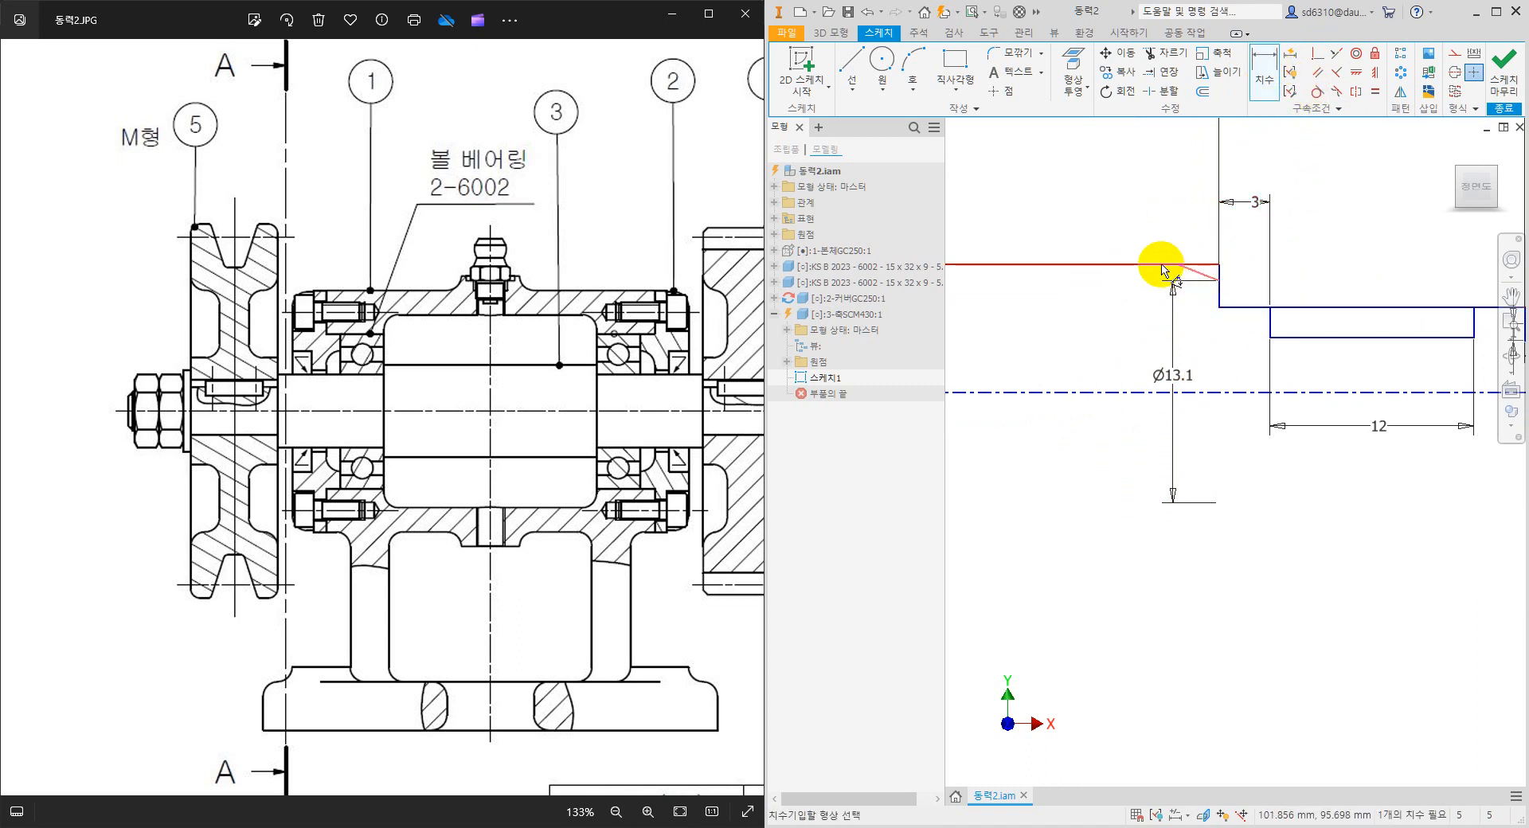
click(1160, 263)
click(1119, 251)
text(3)
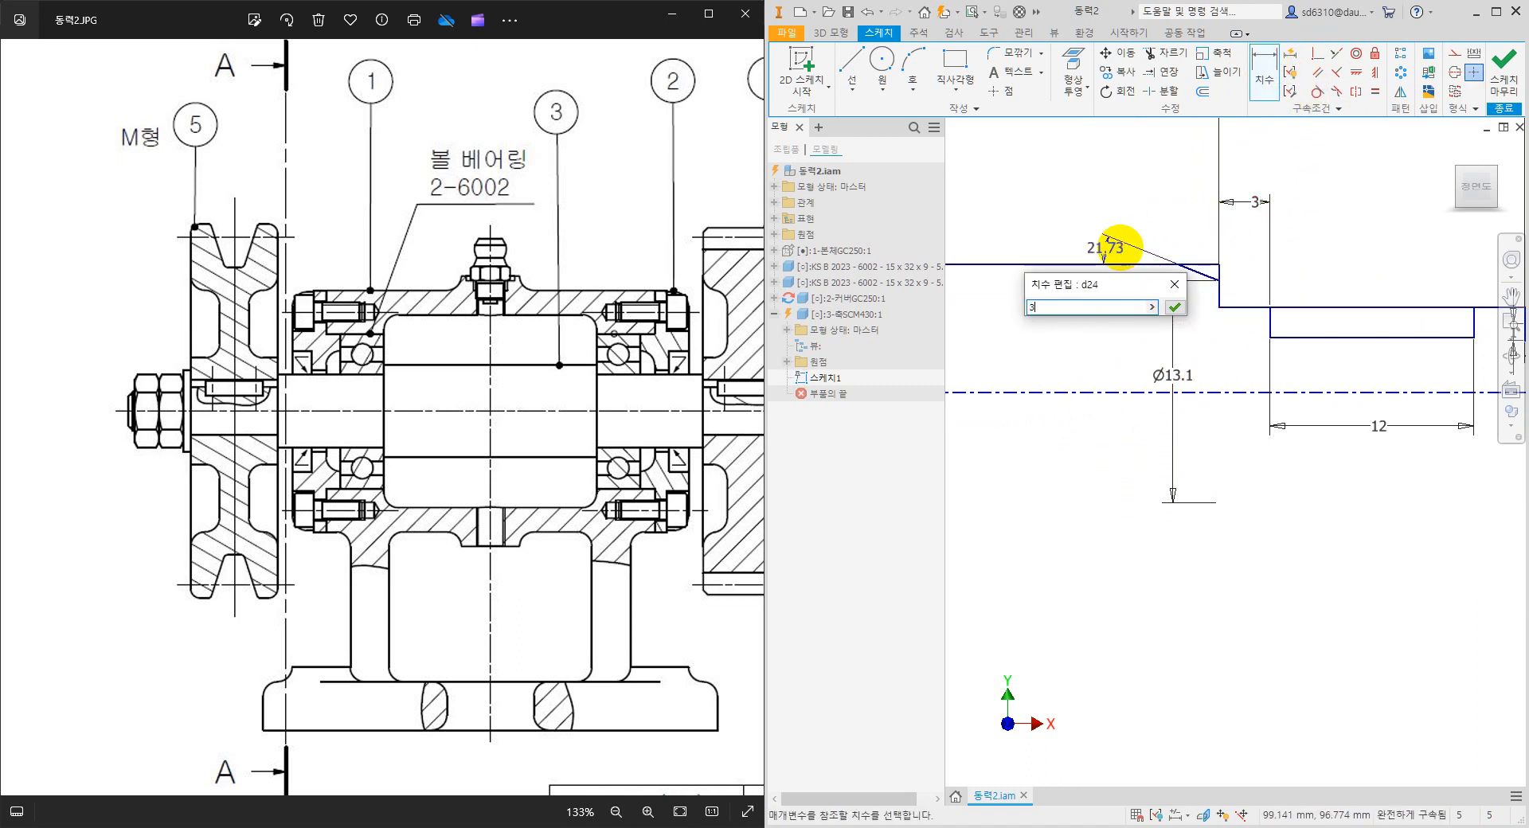
text(0)
key(Return)
Draw a matching sloped line across the third step's outer corner, from the second-step shoulder at about 12 mm diameter to the outer edge.
scroll(1183, 266, down, 2)
middle_drag(1129, 292, 1501, 254)
middle_drag(1056, 261, 1231, 300)
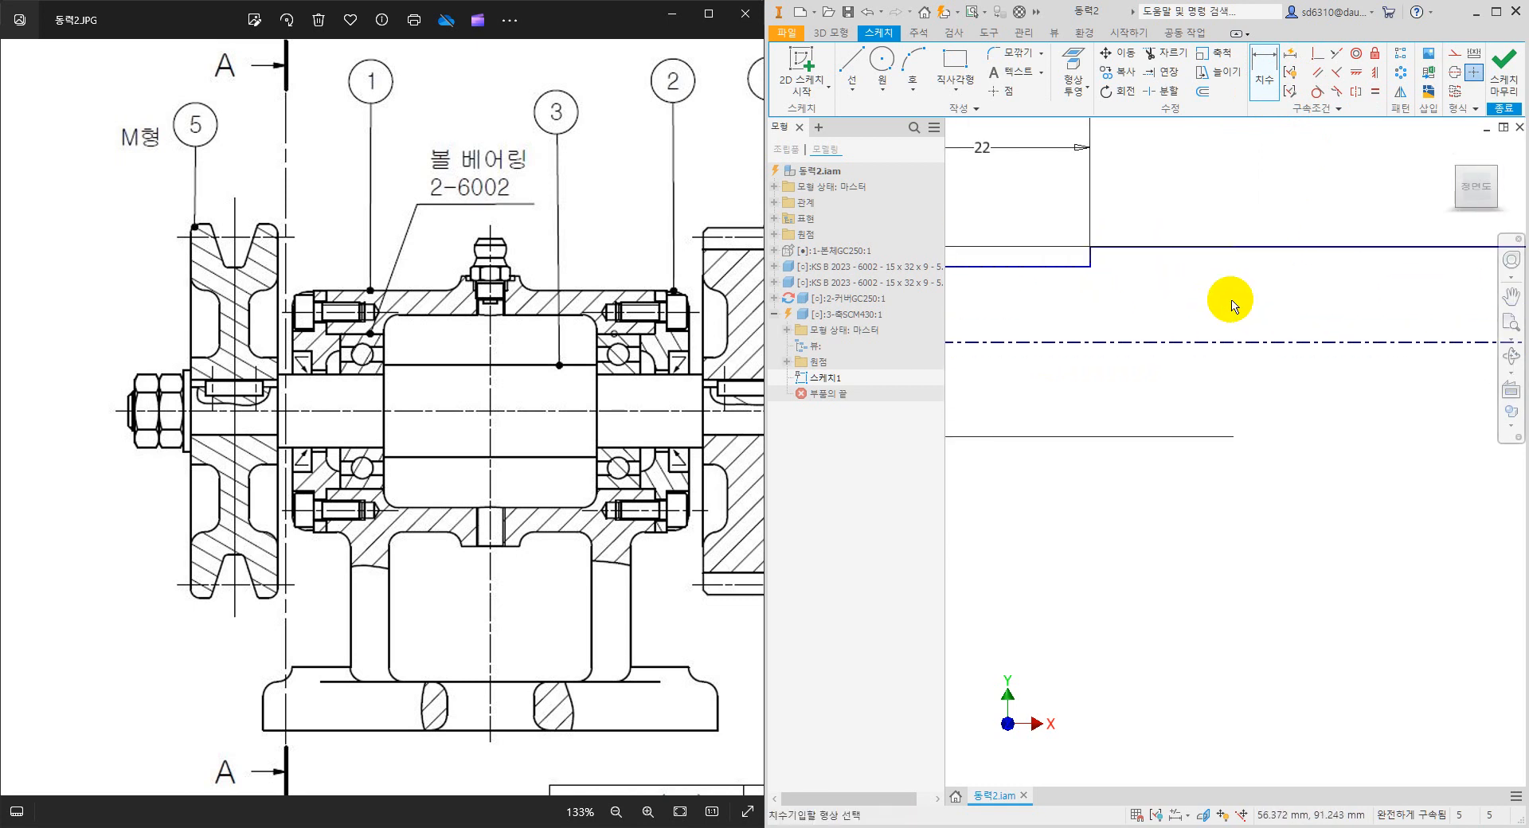
scroll(1230, 305, down, 3)
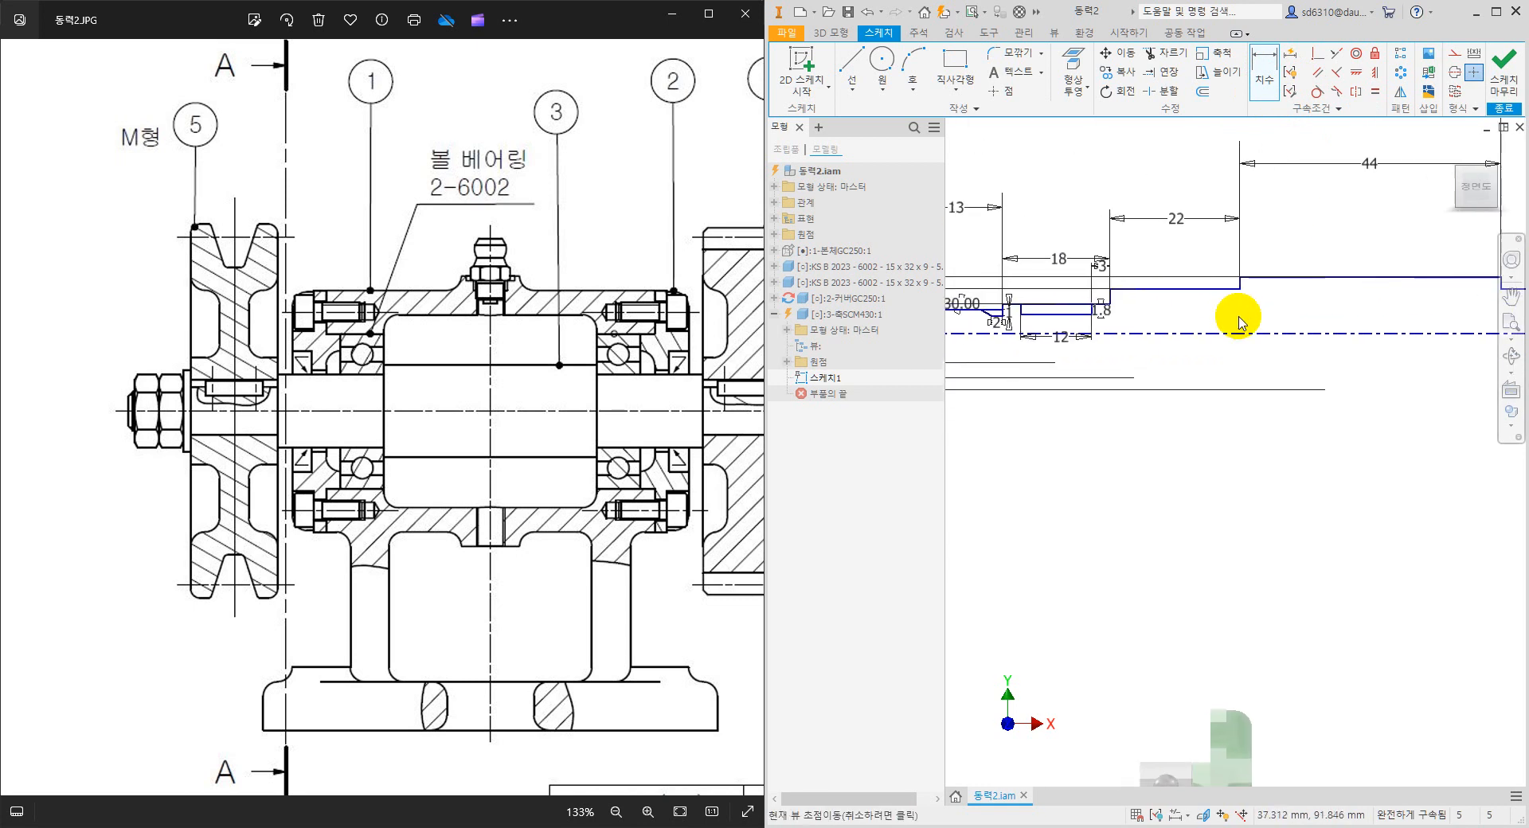
click(844, 62)
scroll(1129, 312, up, 5)
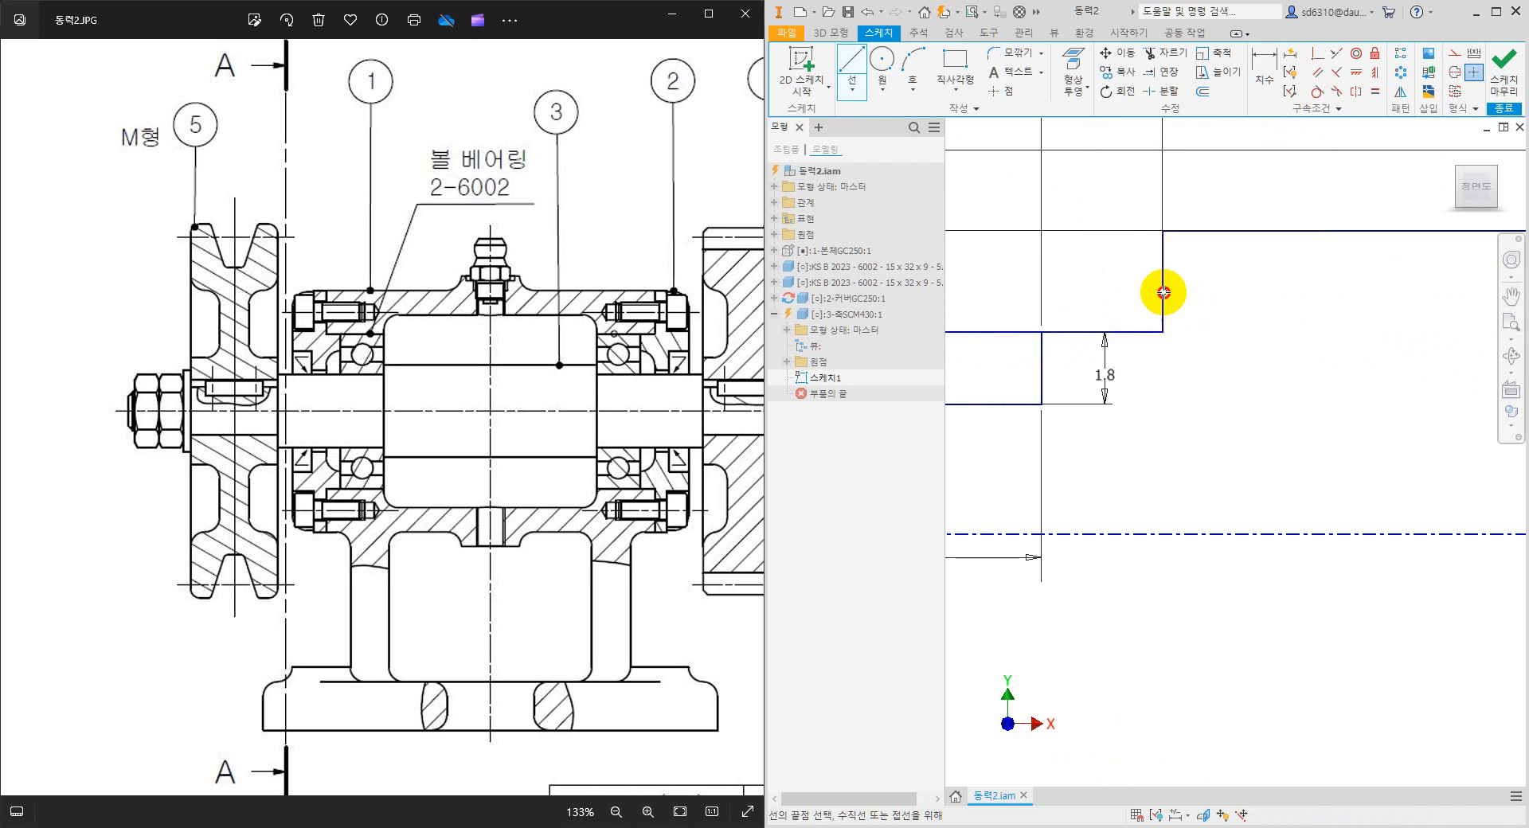
click(1163, 292)
click(1252, 231)
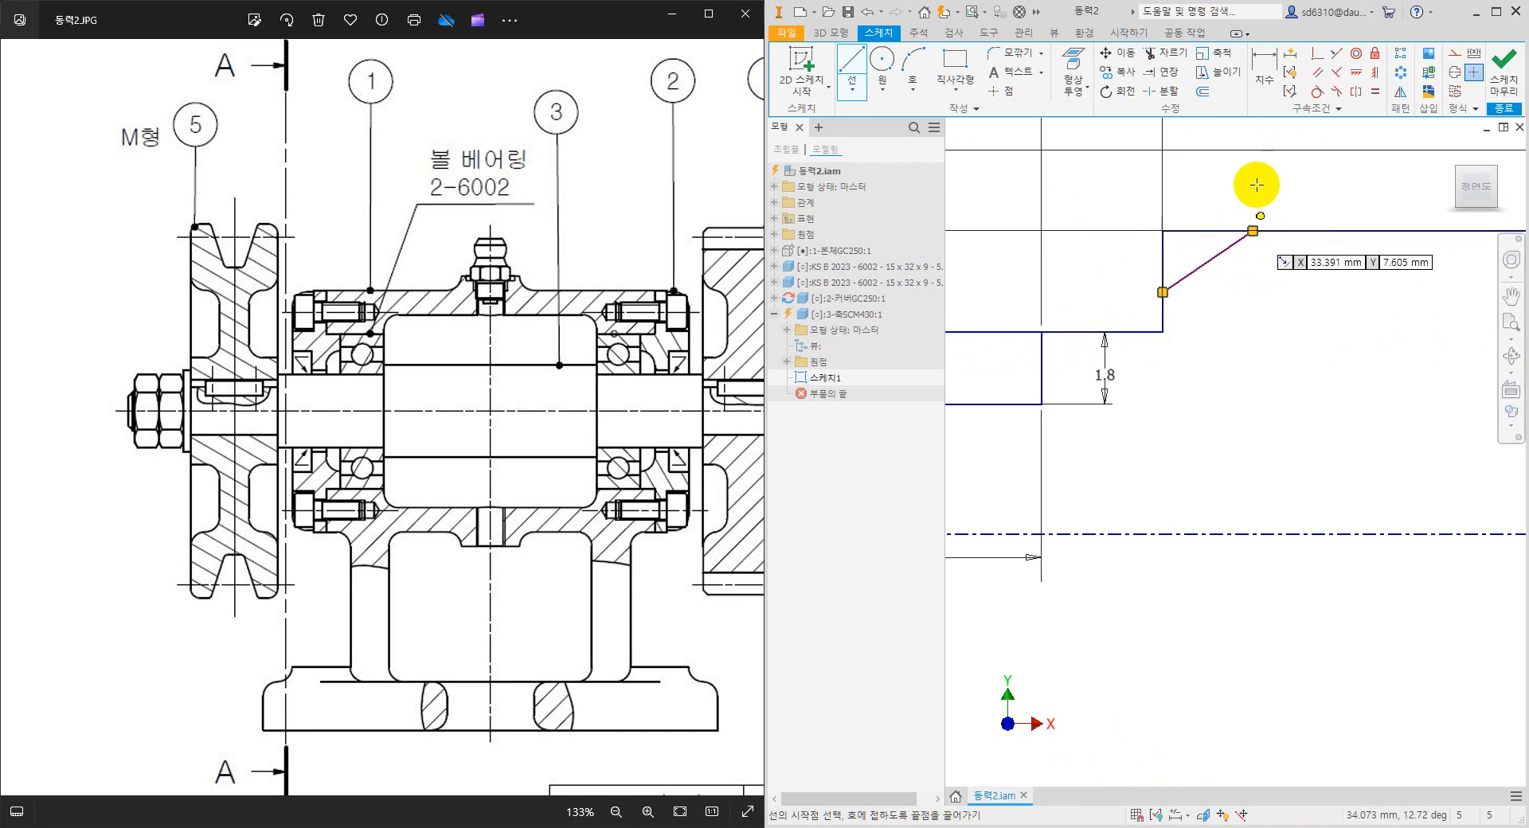
Dimension the lower end of the third step's sloped line to a diameter of 13.1 mm about the shaft axis.
click(1256, 80)
click(1162, 292)
click(1170, 534)
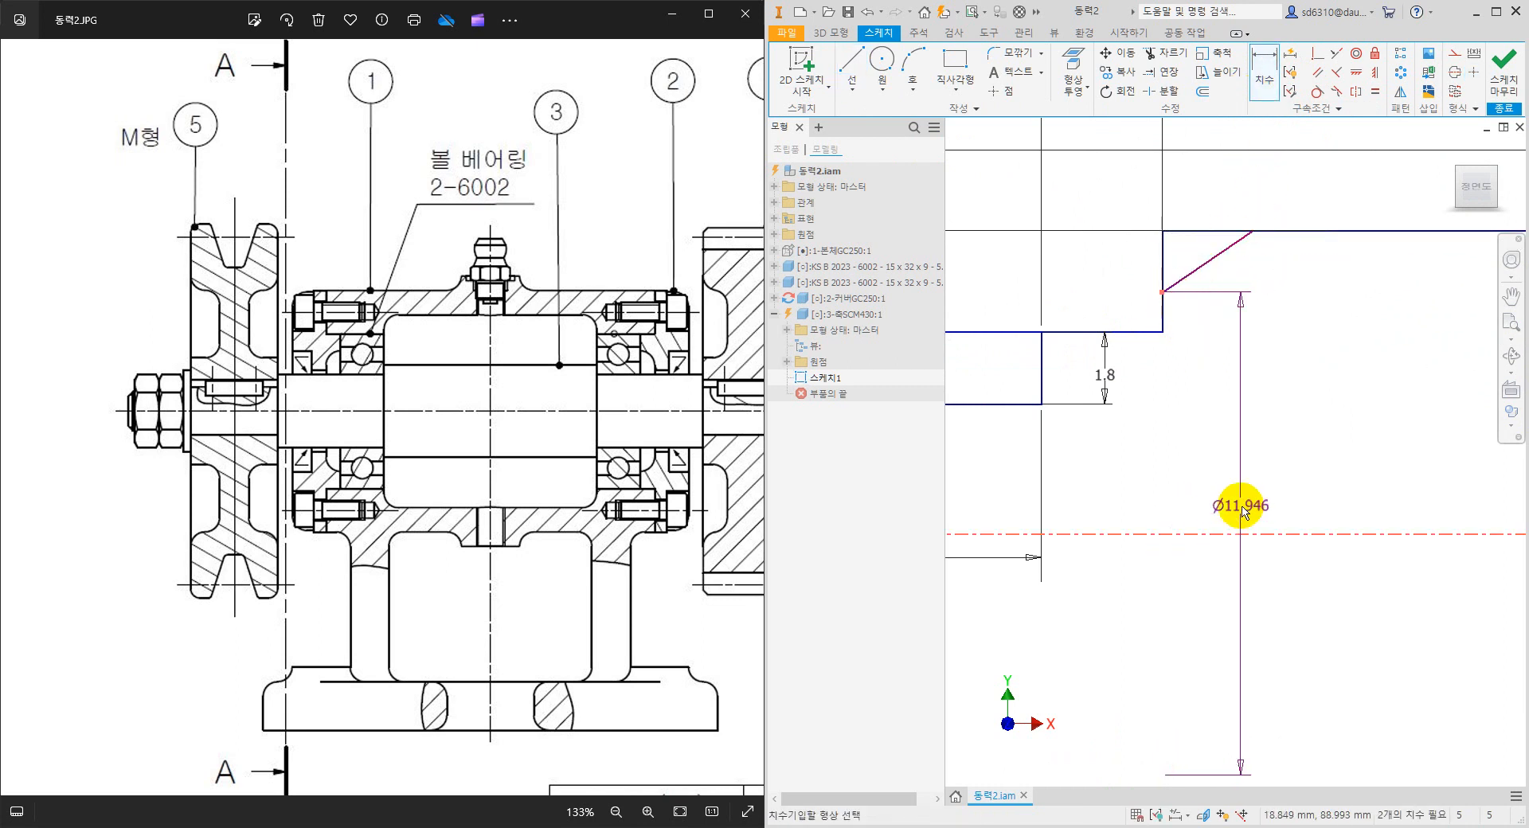
click(1244, 512)
text(13.1)
key(Return)
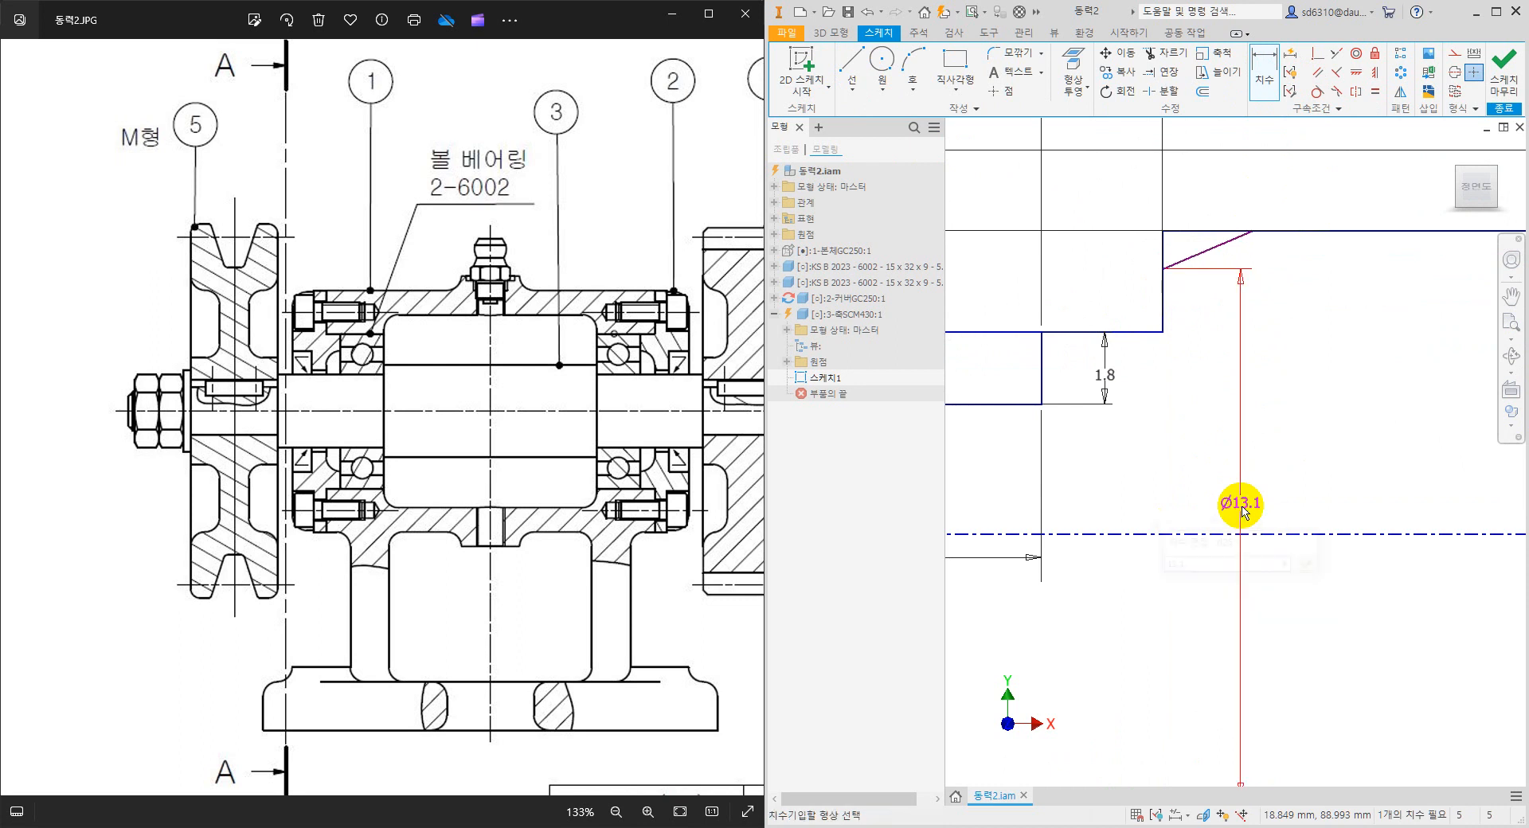
Dimension the angle between the sloped line and the third step's outer edge as 30°.
click(1224, 248)
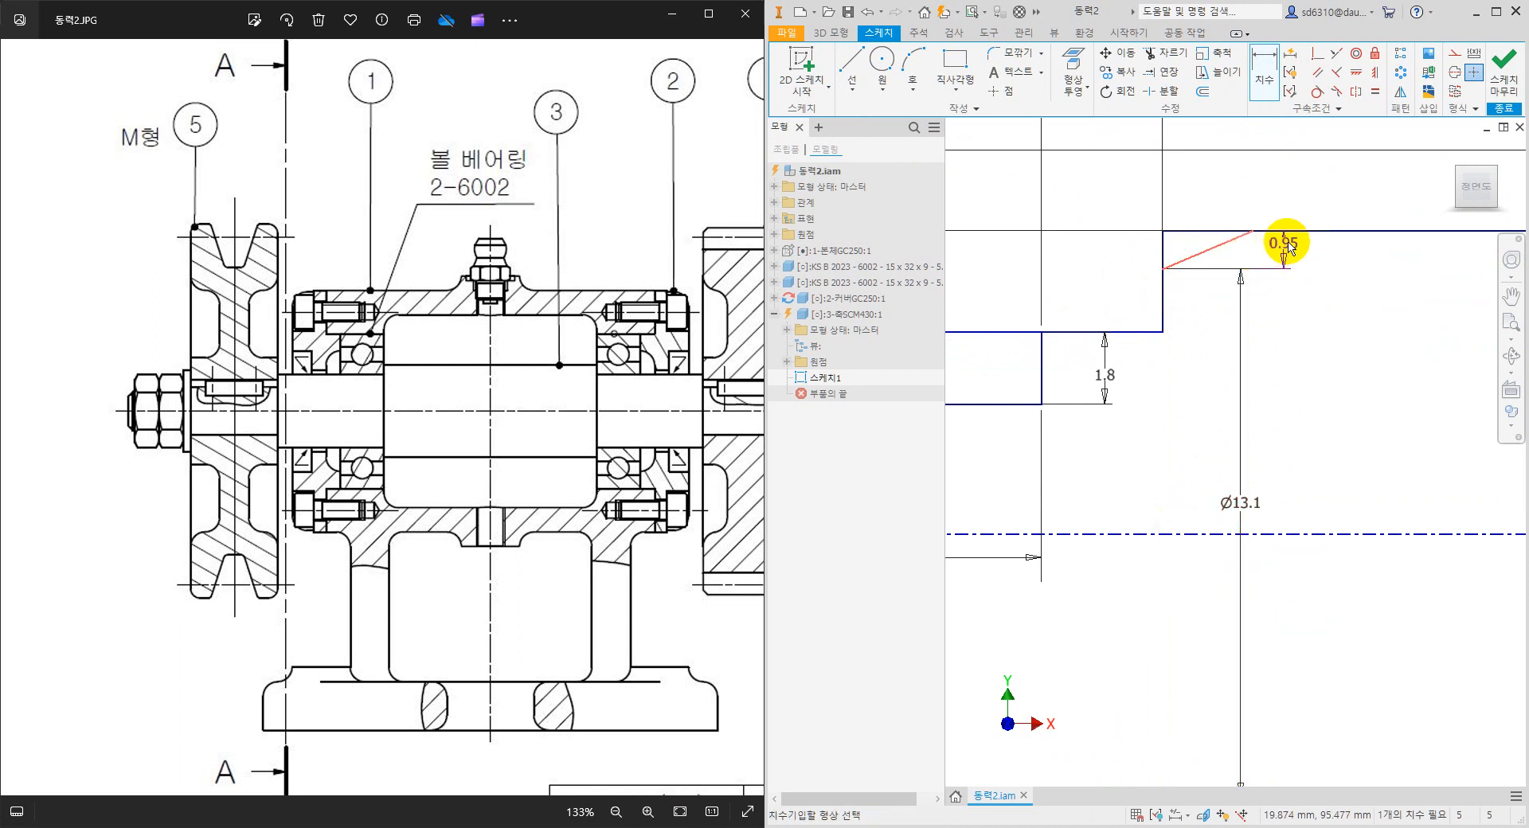
click(1299, 232)
click(1345, 239)
text(3)
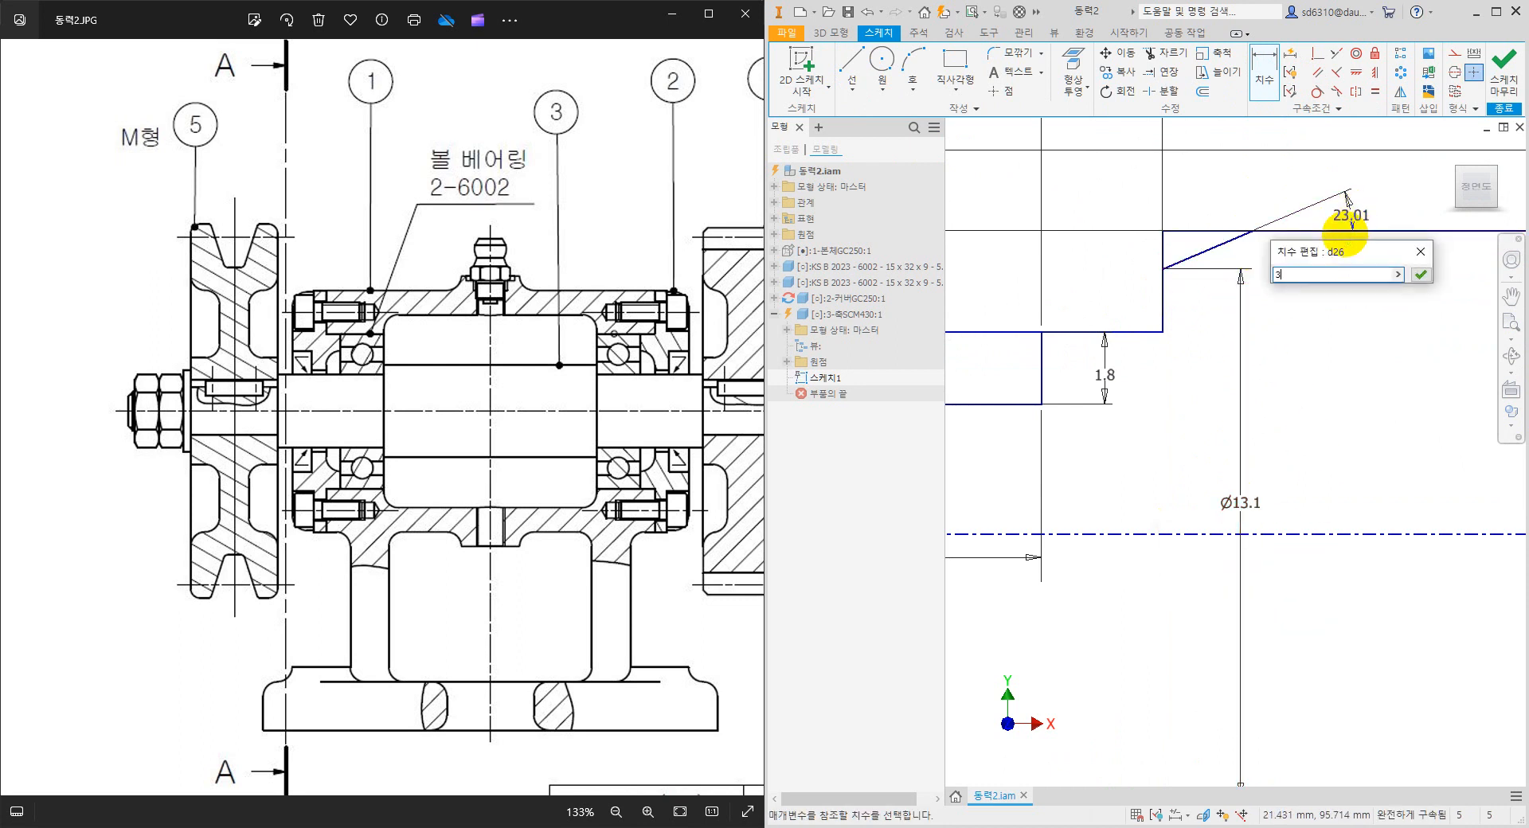
text(0)
key(Return)
Finish the shaft's half-profile sketch.
scroll(1334, 278, down, 5)
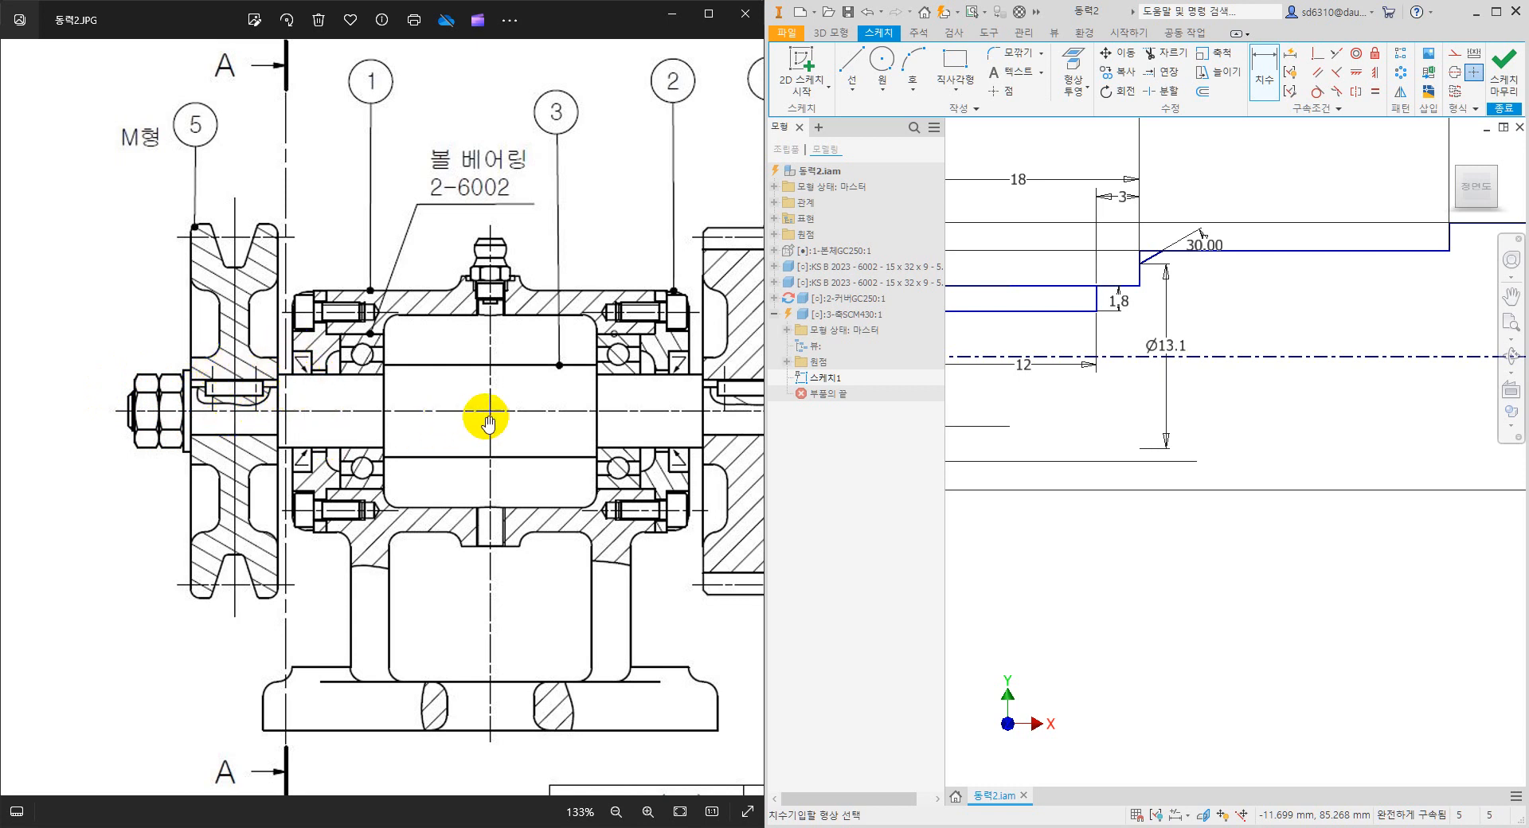
click(1328, 427)
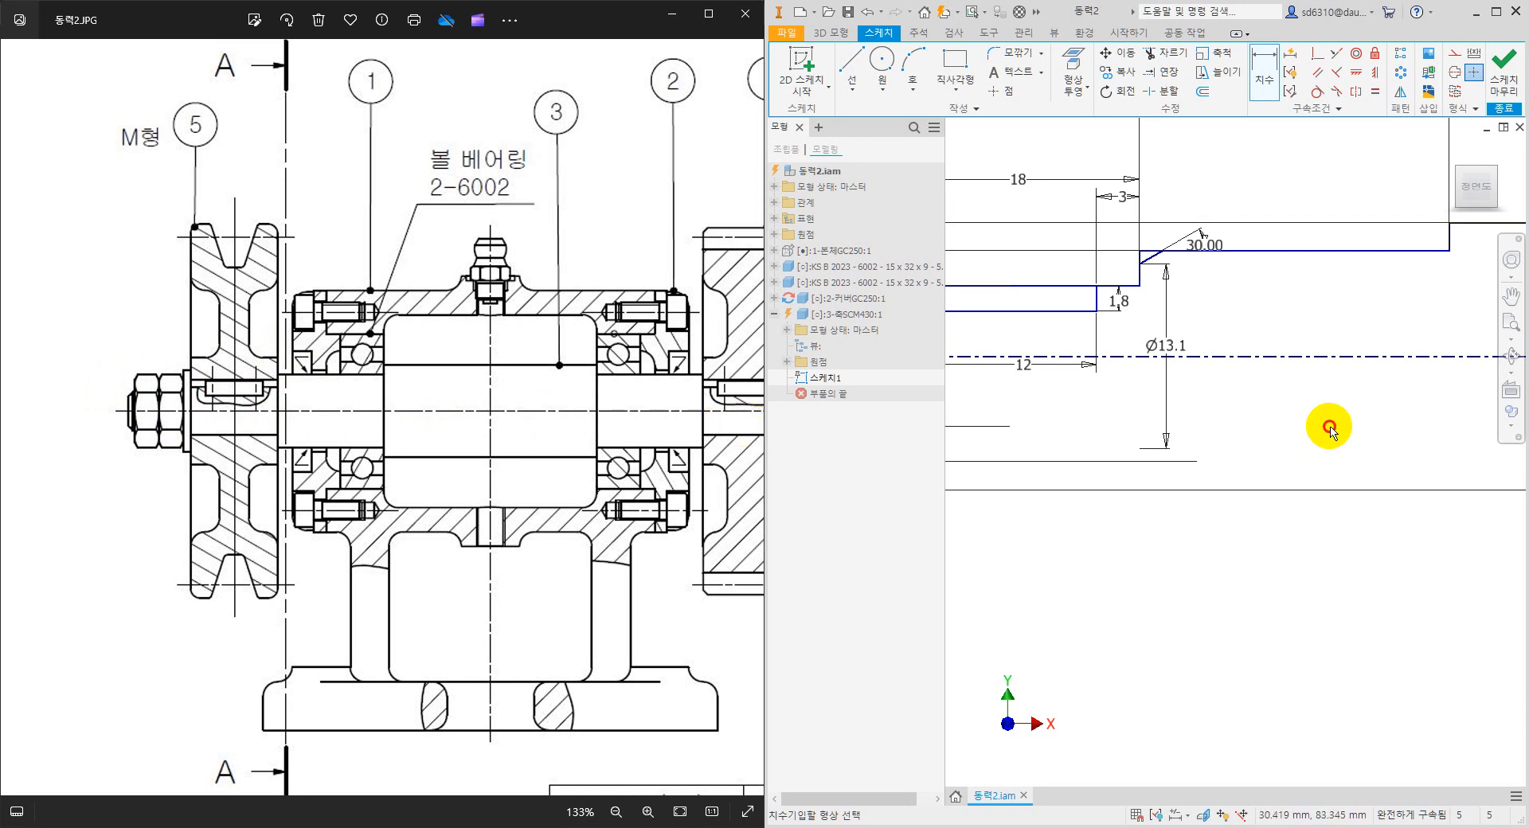
scroll(1328, 426, down, 5)
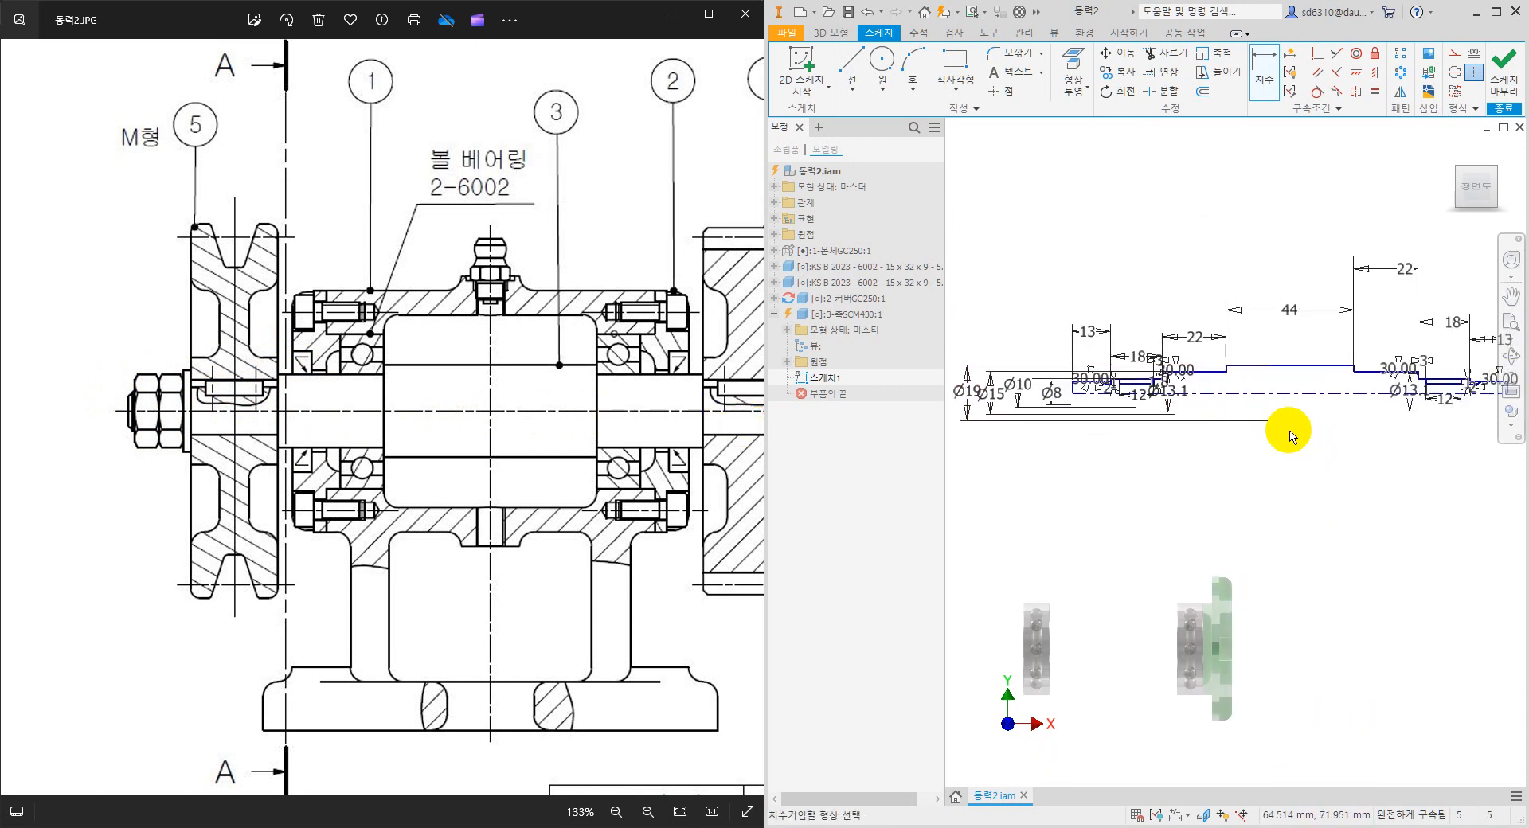
click(1500, 87)
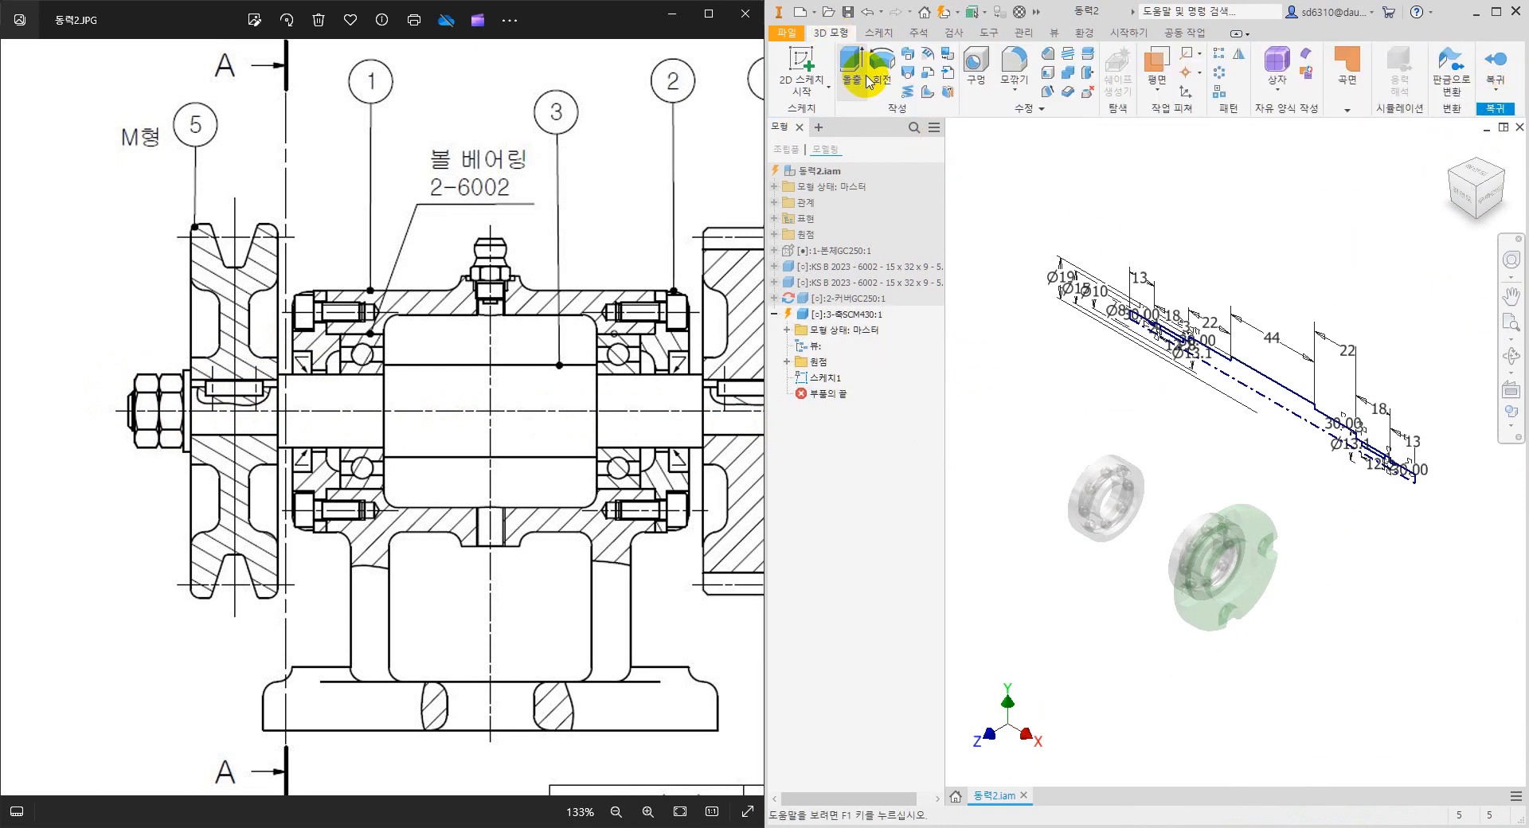
Revolve the shaft's main profile together with both key-slot rectangles 360° about the centre axis, leaving out the sloped corner triangles.
click(881, 75)
scroll(1202, 402, up, 3)
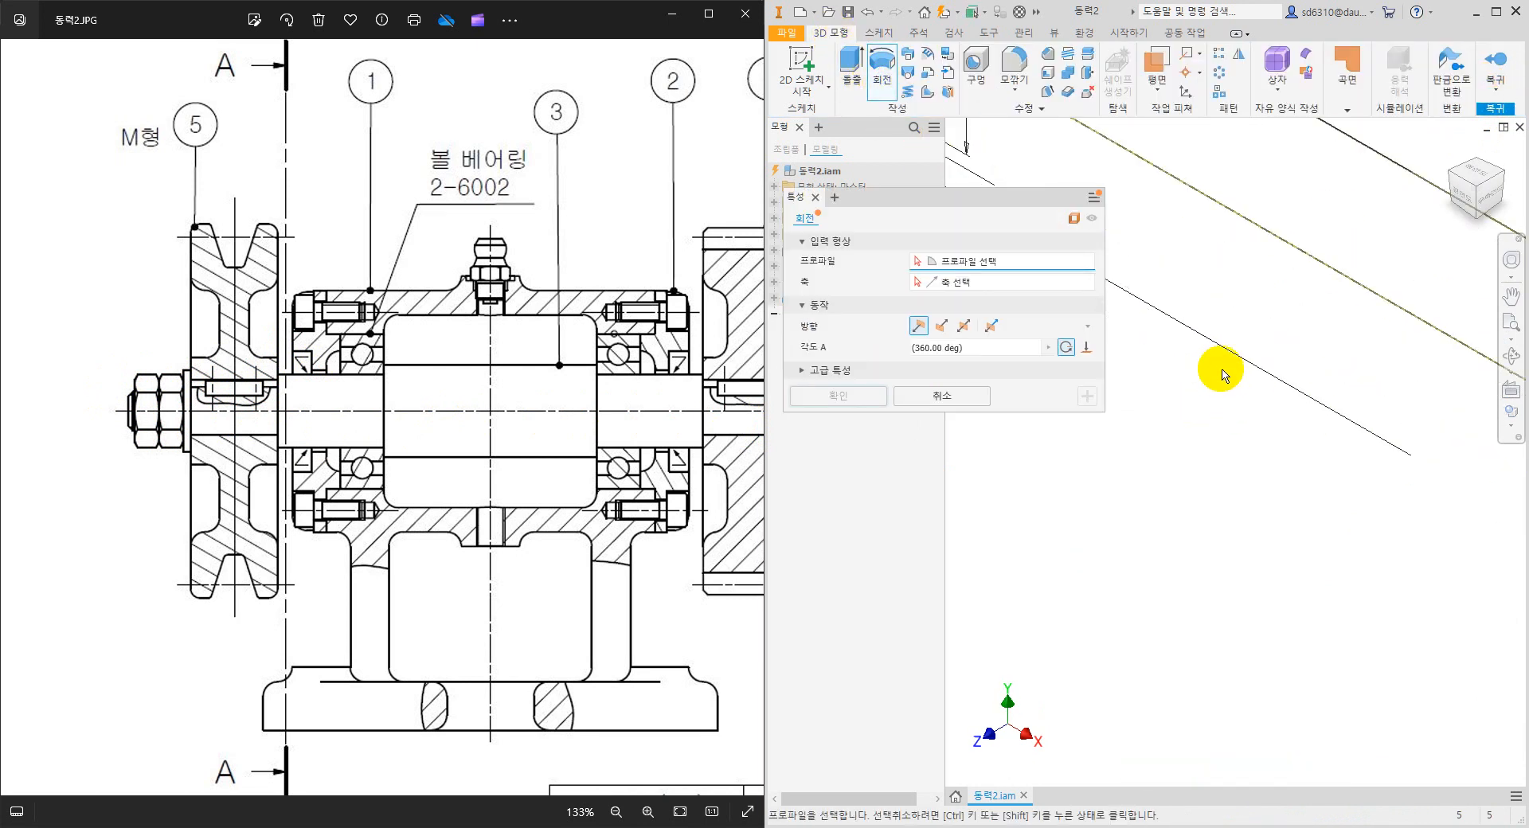
click(1325, 223)
scroll(1288, 354, down, 3)
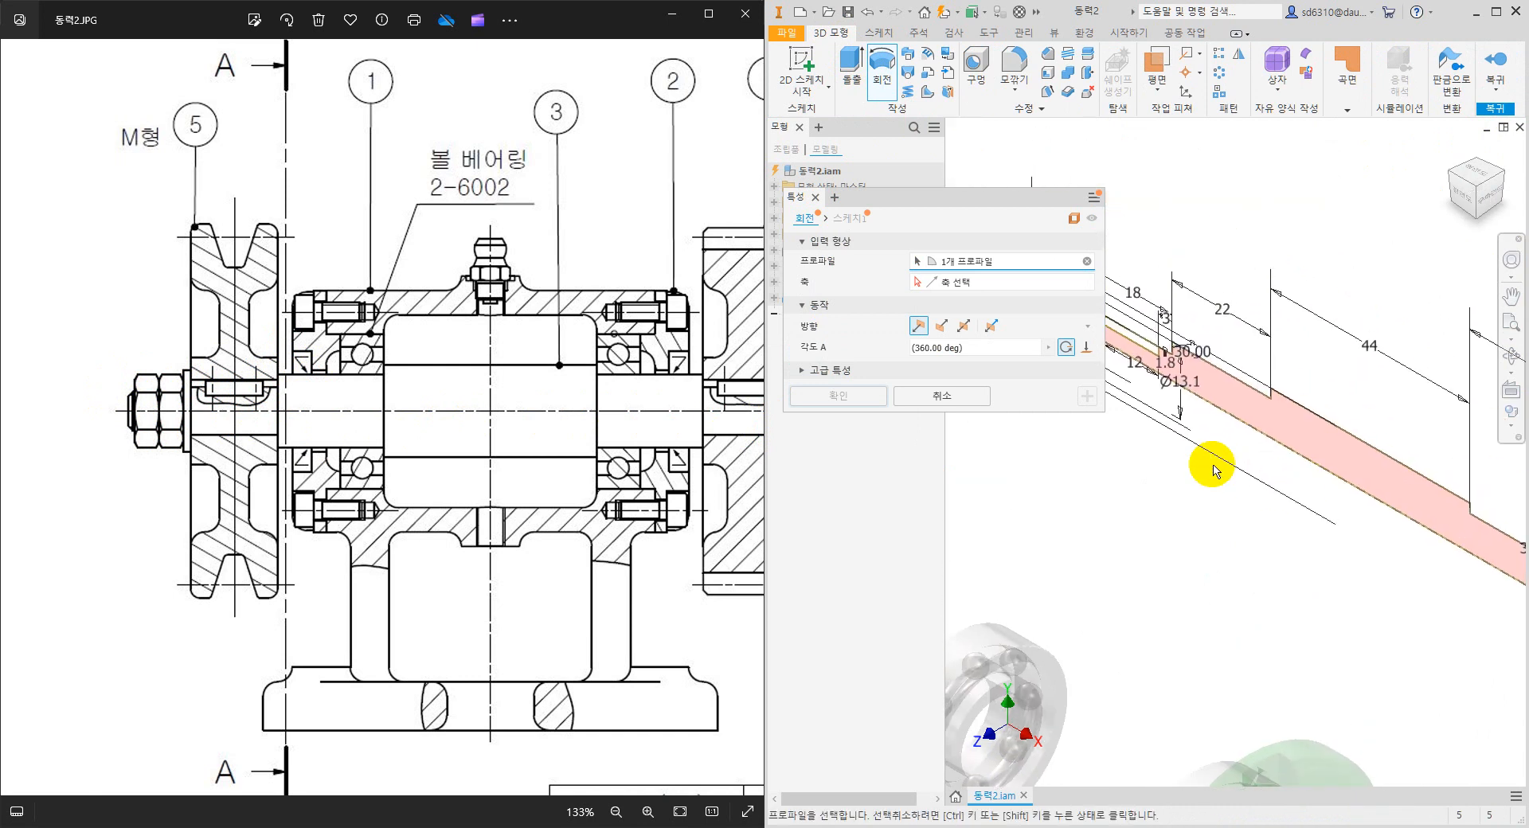
scroll(1270, 326, up, 3)
click(1262, 315)
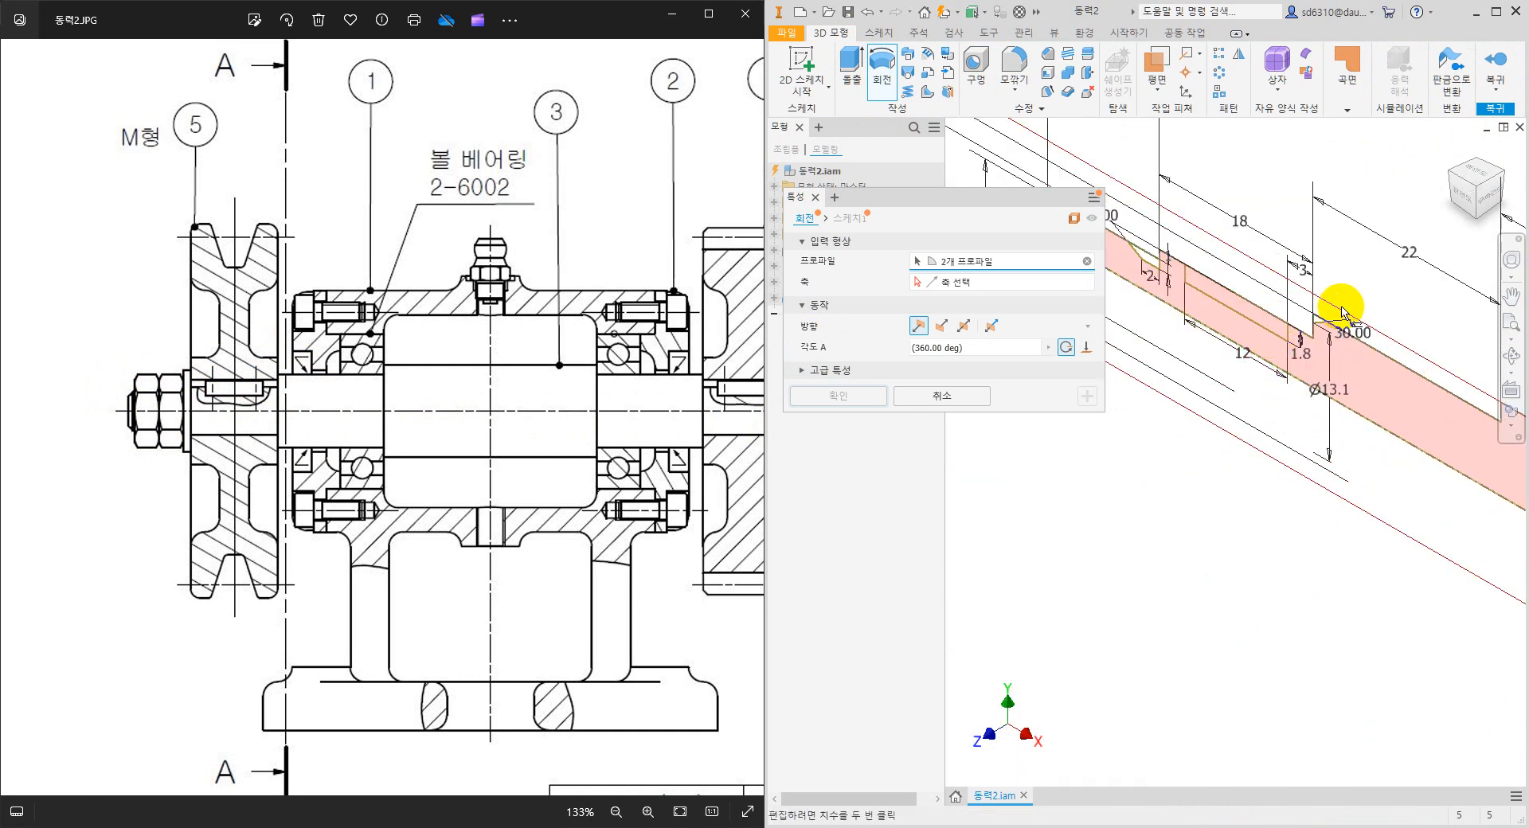
middle_drag(1400, 315, 1186, 235)
scroll(1305, 311, down, 3)
middle_drag(1330, 317, 1068, 207)
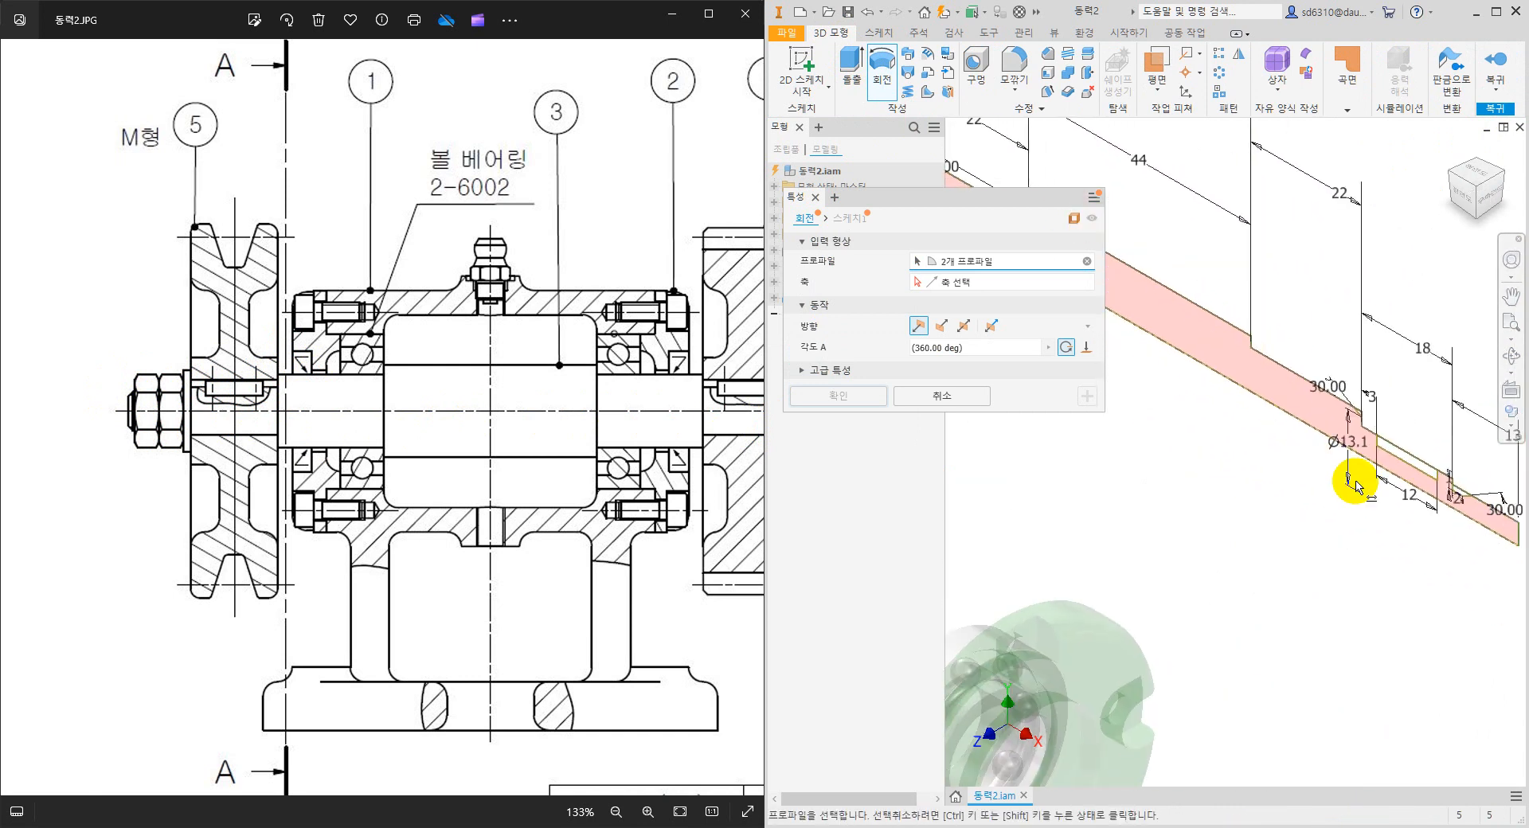
click(1410, 457)
click(973, 280)
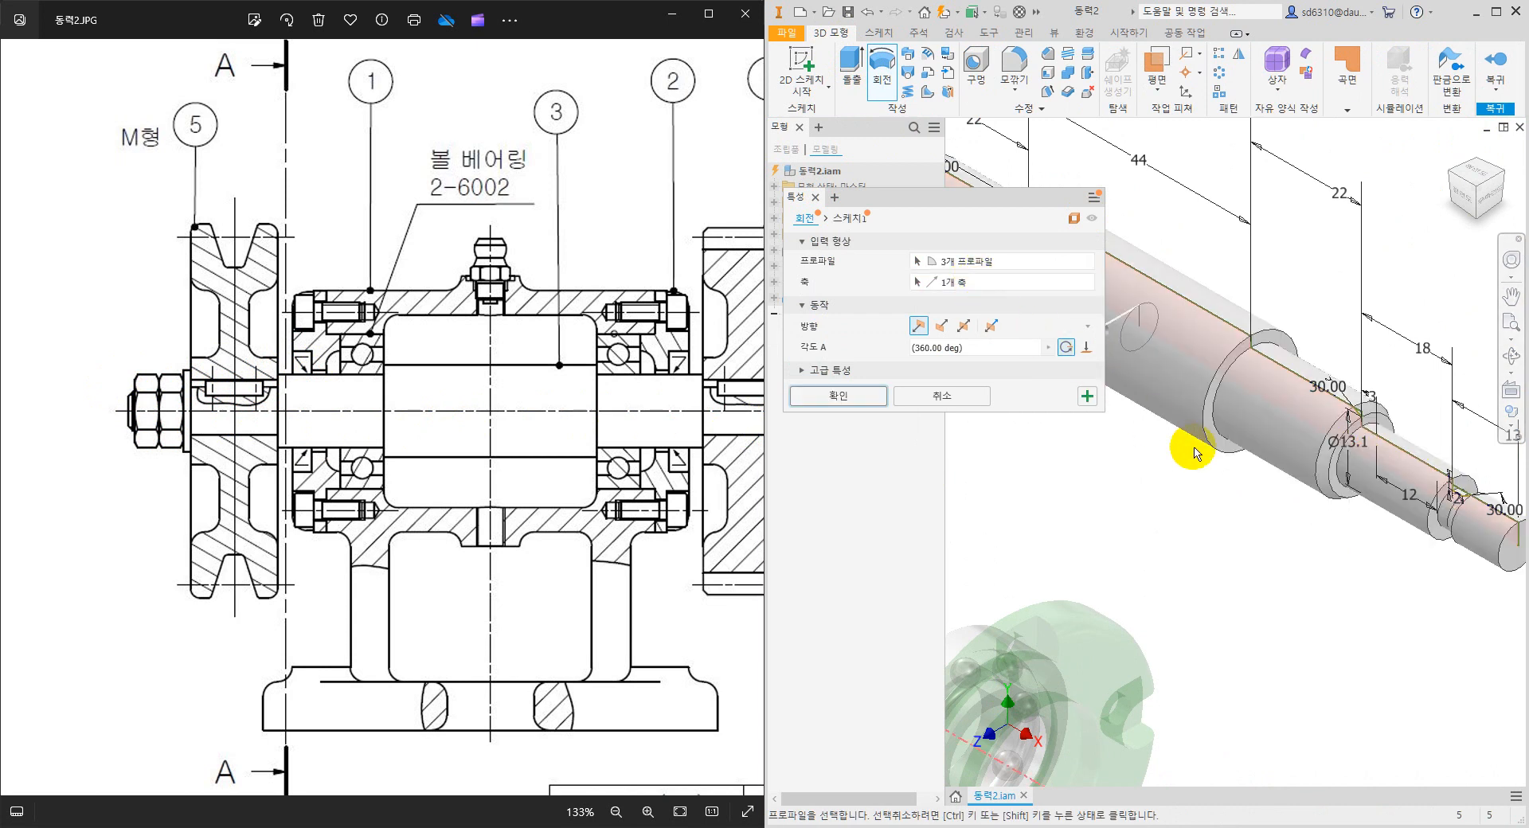
click(851, 395)
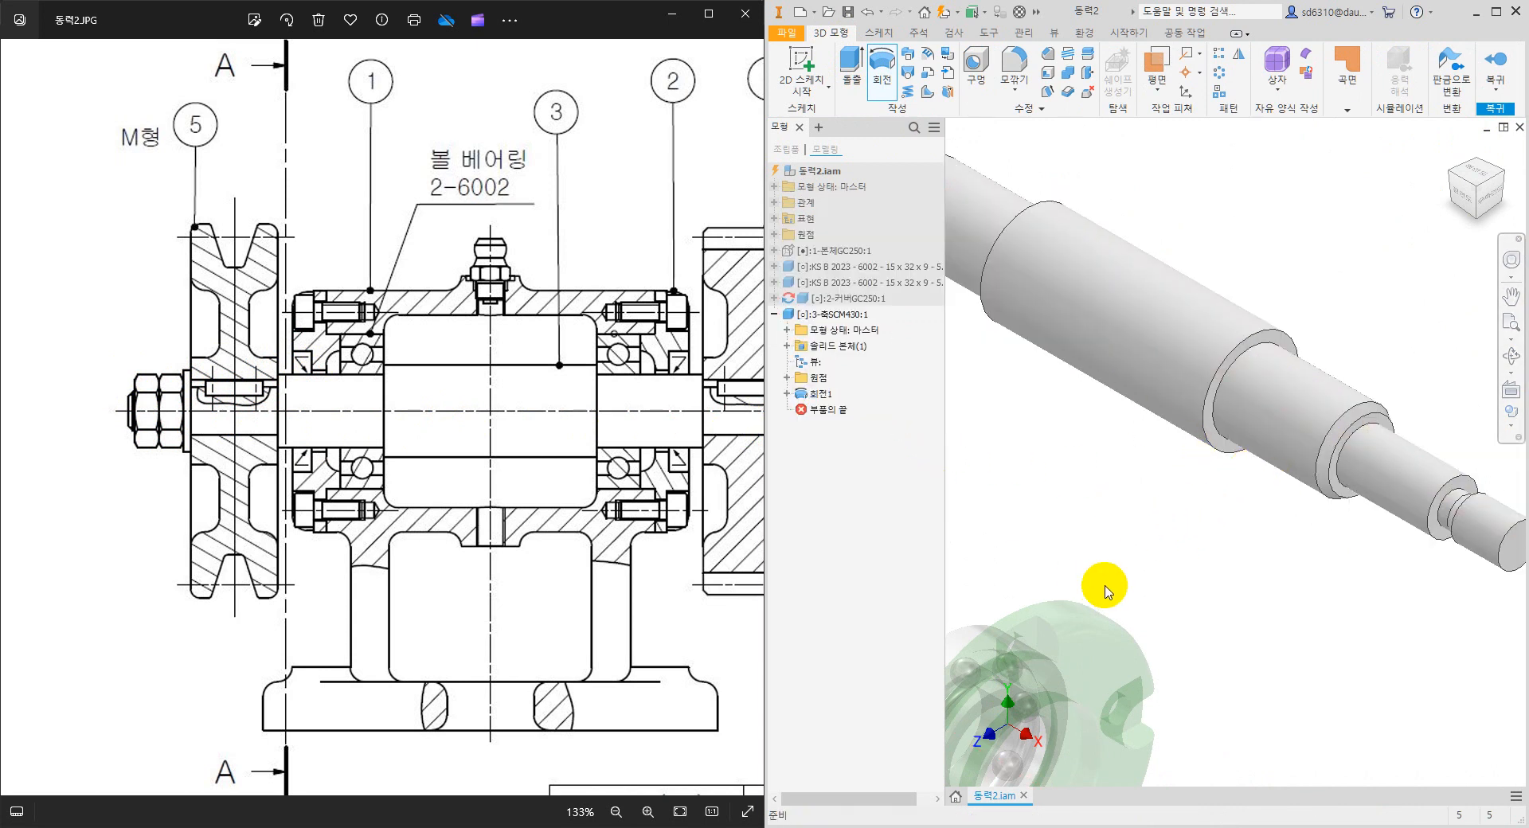
Share the revolve feature's profile sketch 스케치1 for reuse by other features.
middle_drag(1202, 573, 1224, 454)
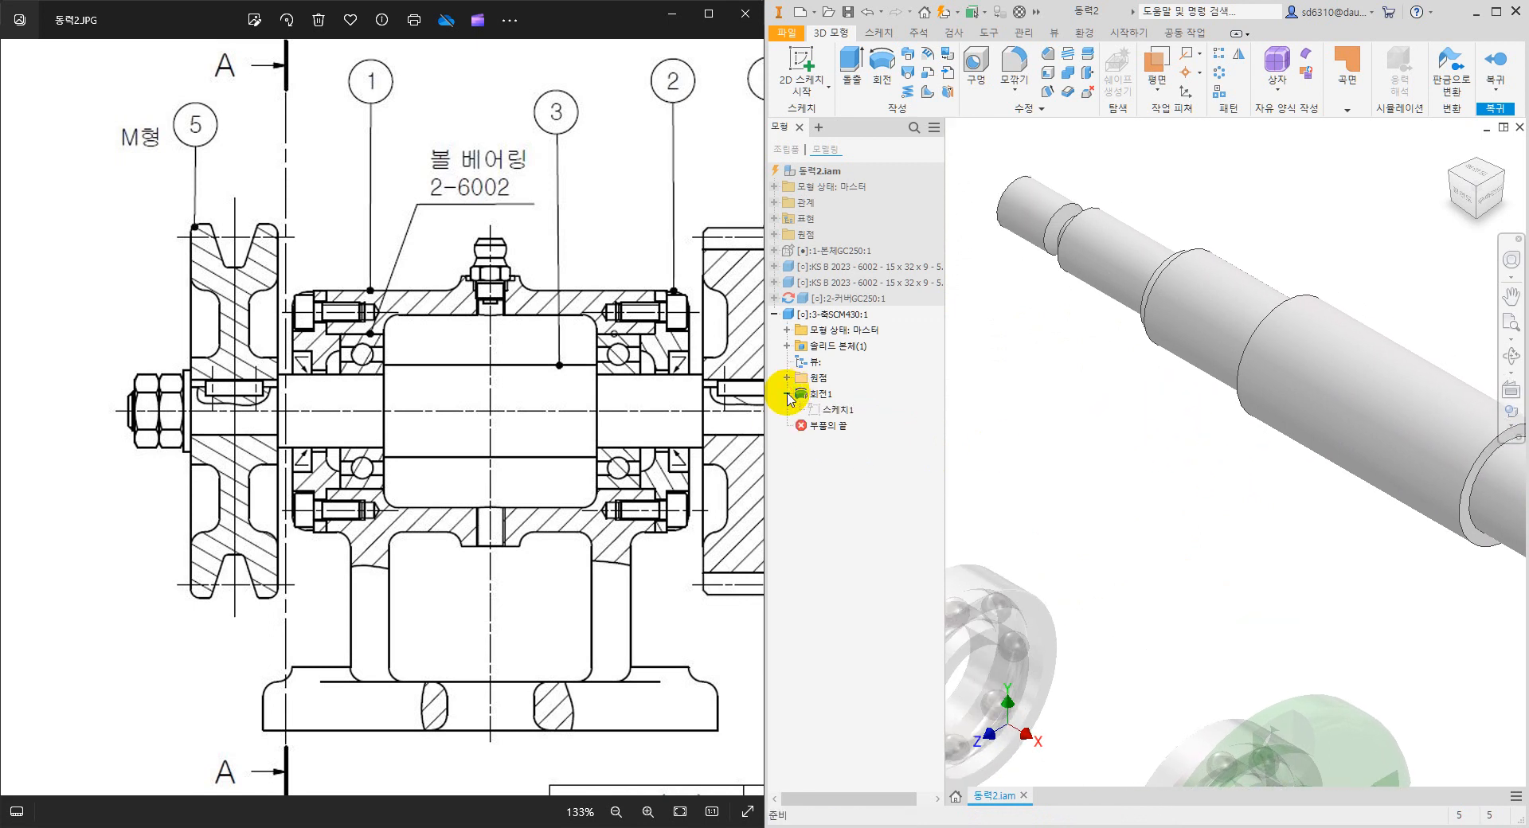
right_click(846, 414)
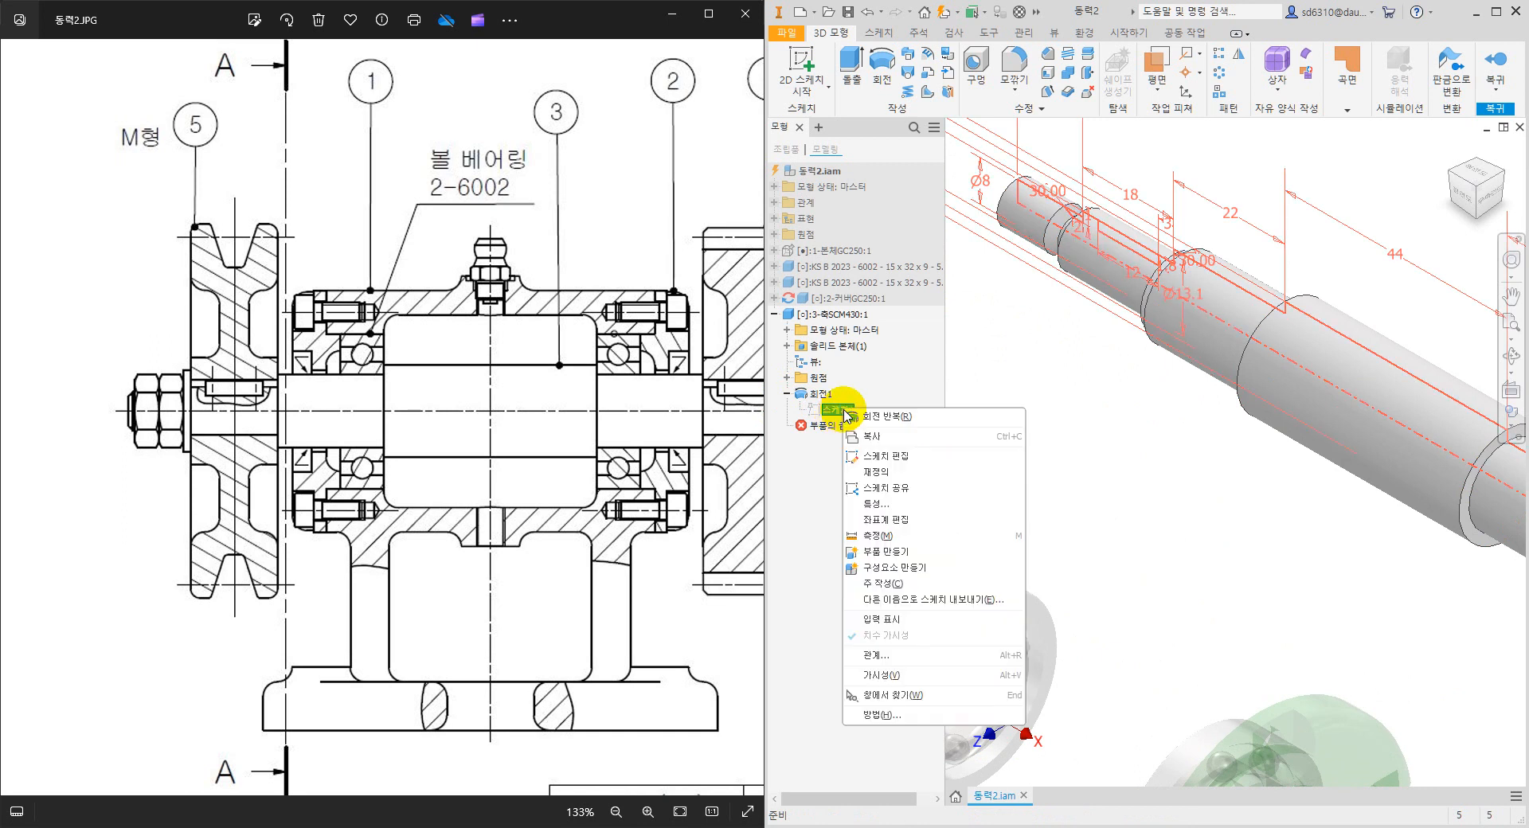
click(909, 488)
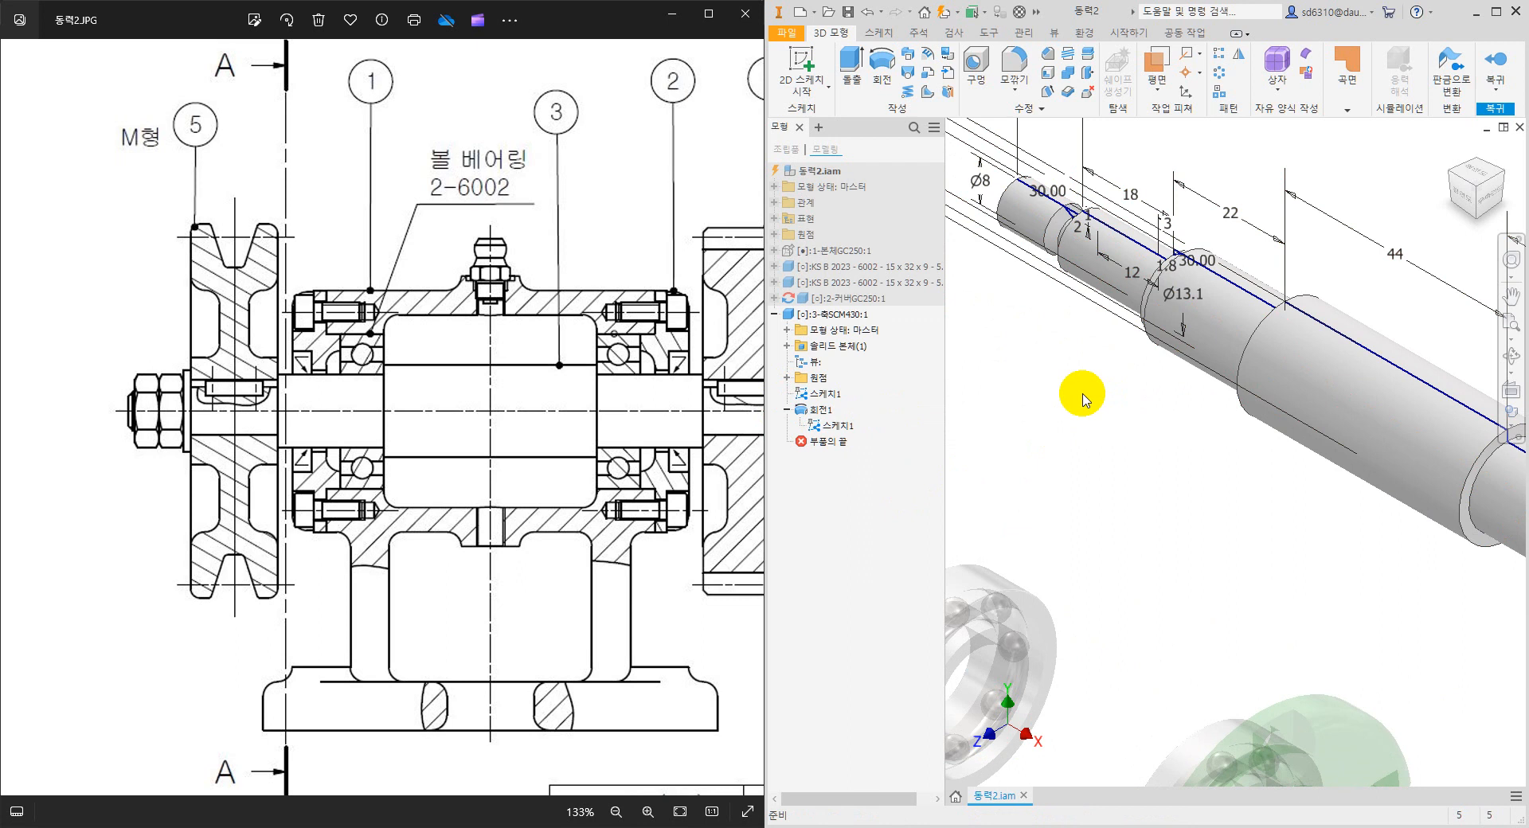
Extrude-cut both key-slot rectangles from the shared sketch symmetrically to a total width of 3 mm.
middle_drag(1070, 405, 1051, 429)
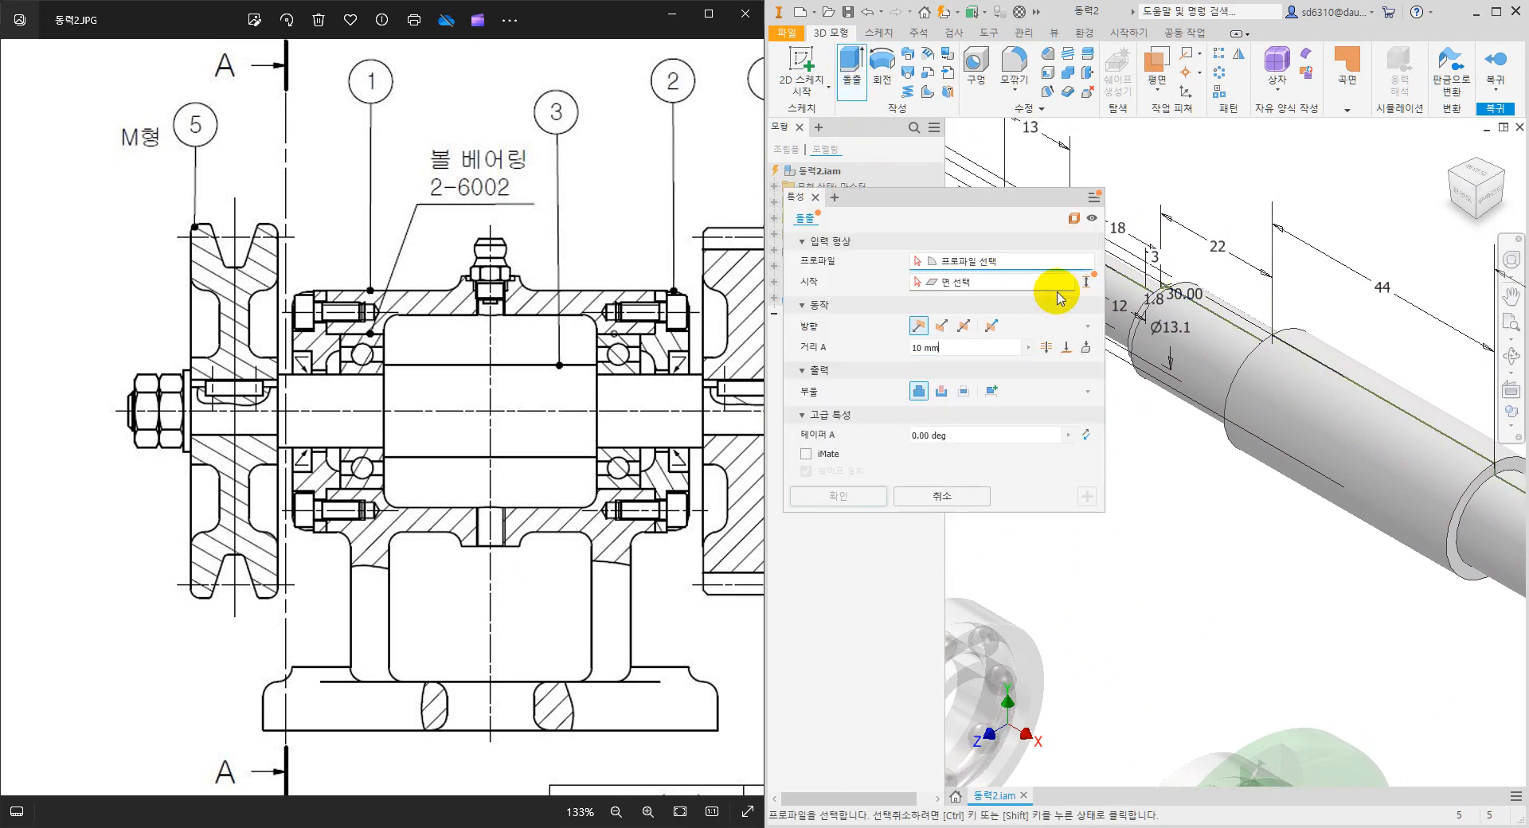
middle_drag(1156, 461, 1274, 511)
scroll(1228, 331, up, 3)
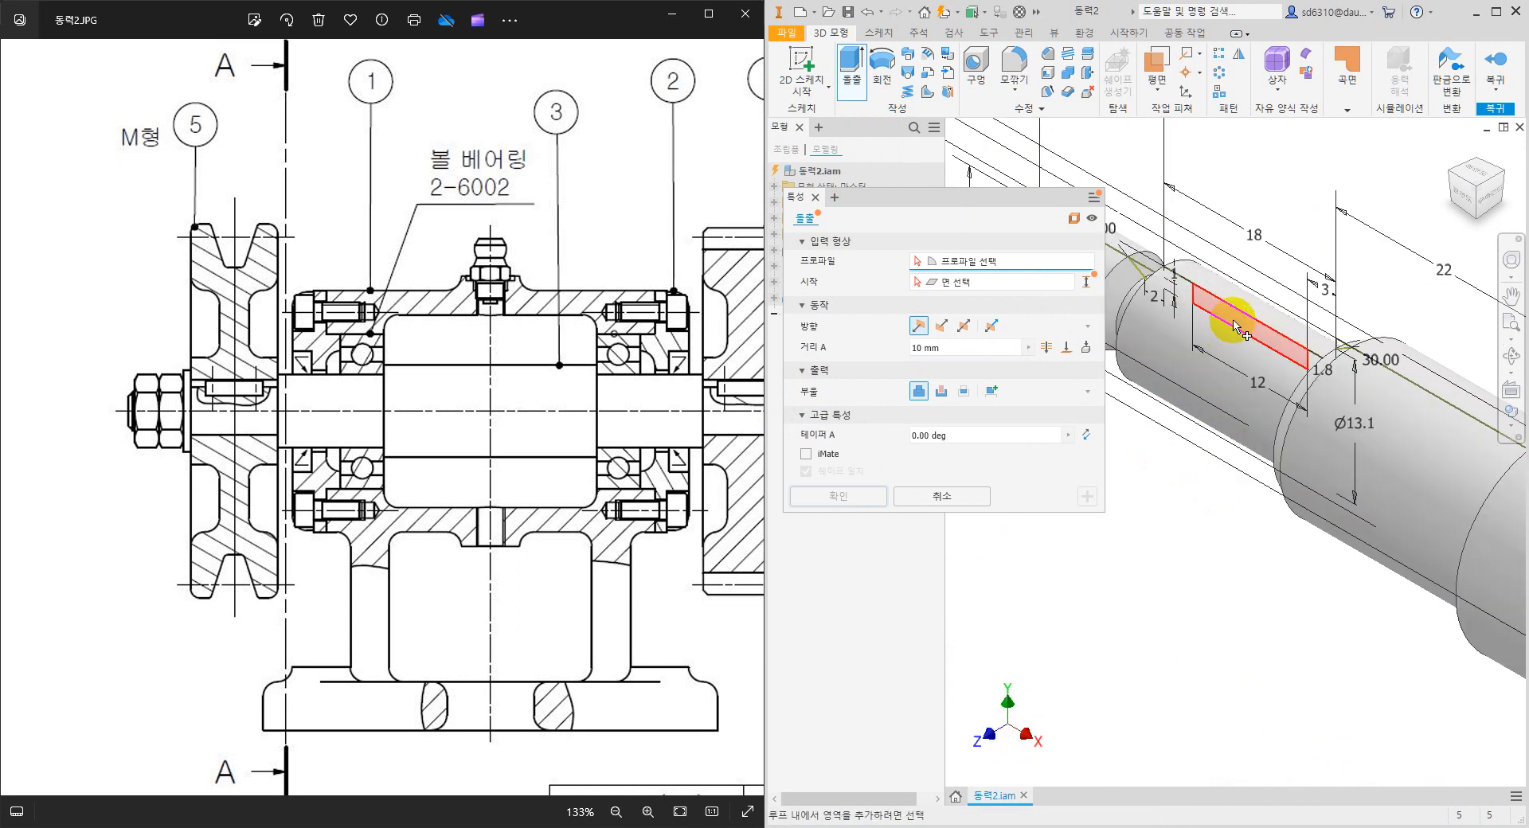
click(1223, 333)
scroll(1170, 416, down, 4)
middle_drag(1311, 546, 1121, 486)
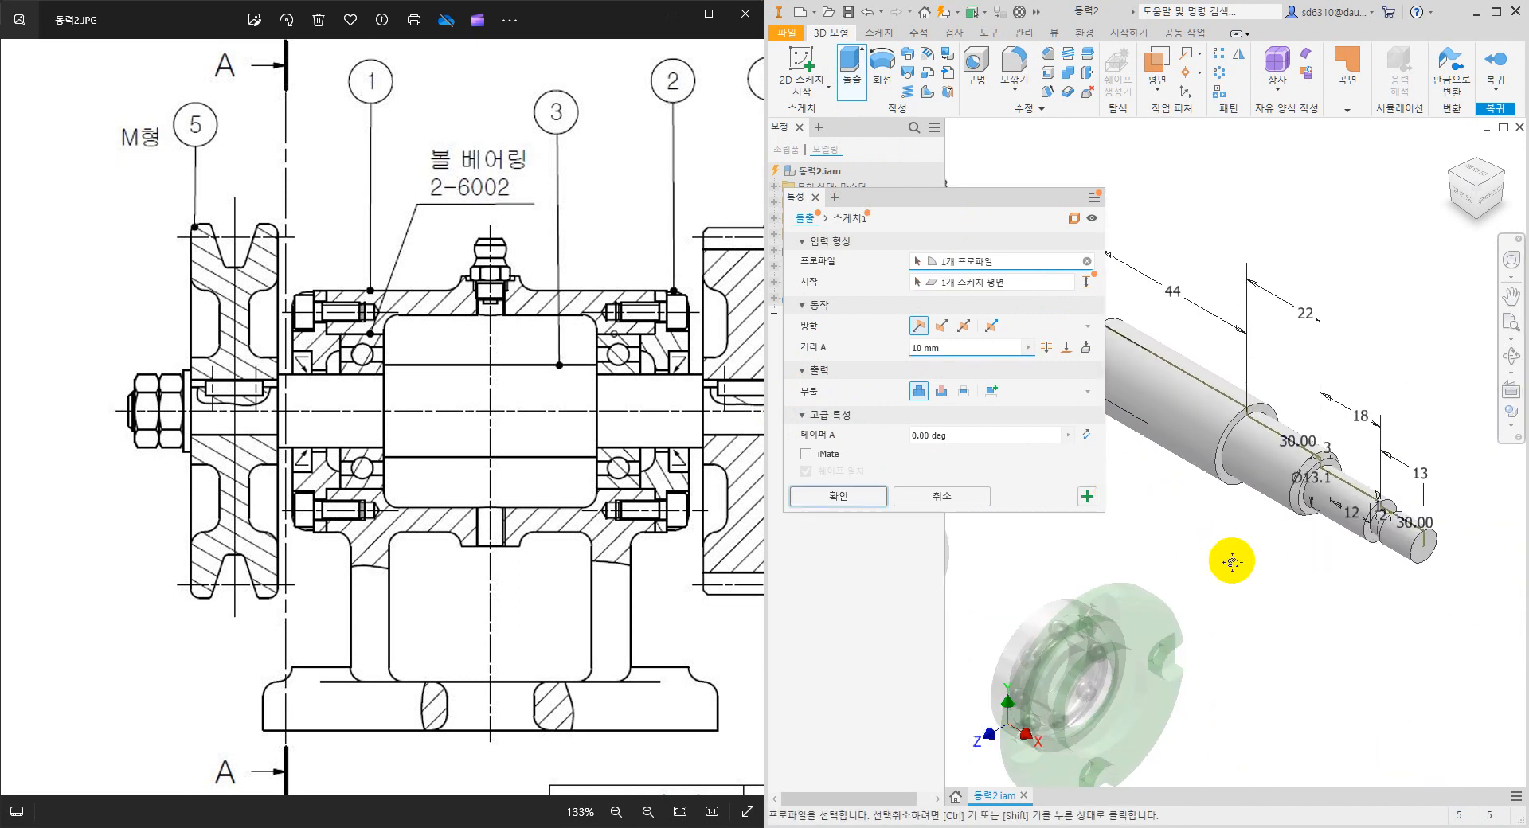
scroll(1308, 528, up, 6)
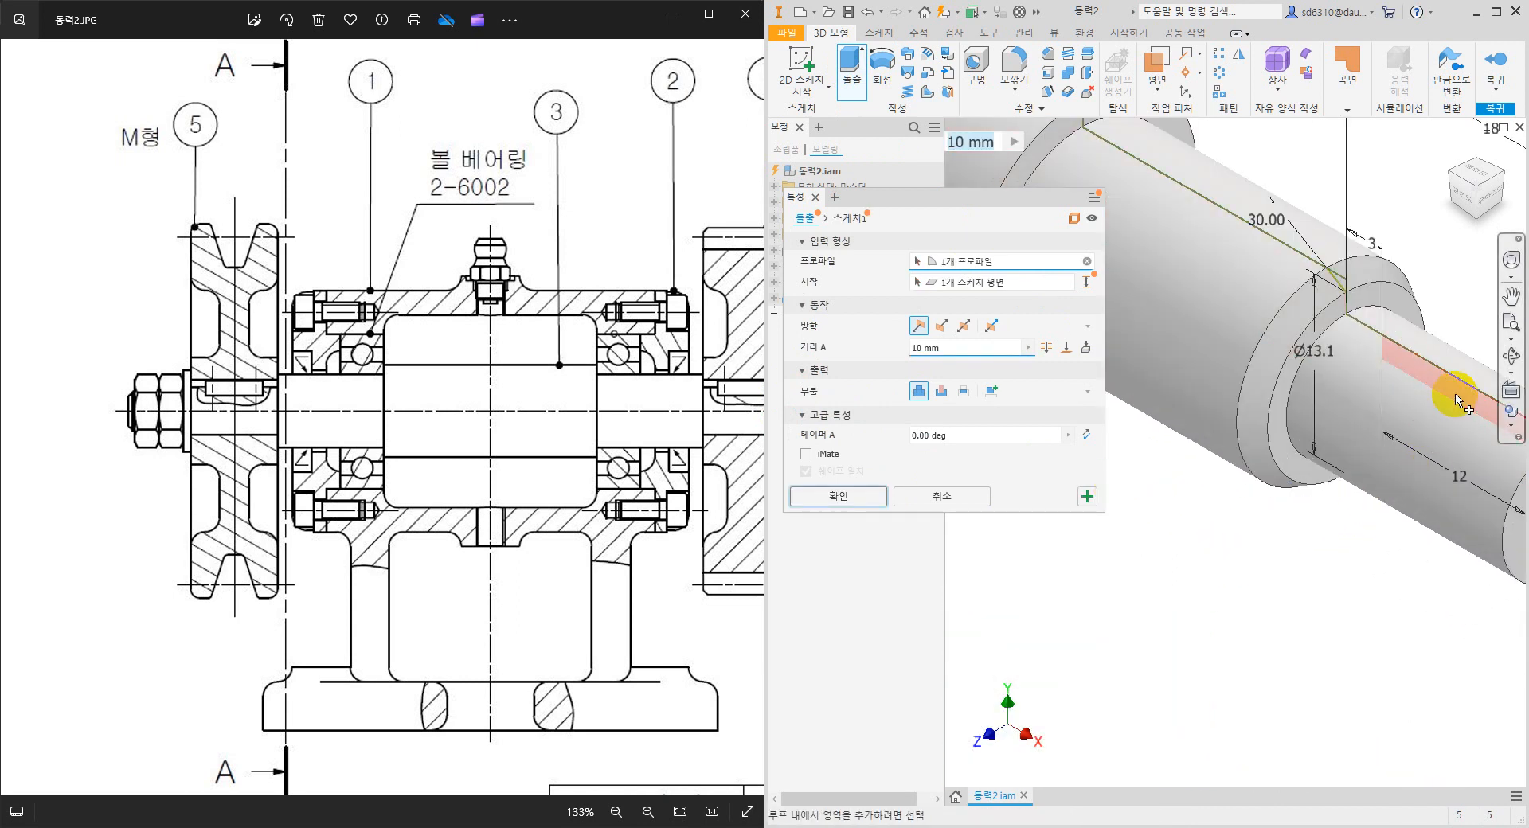
click(1456, 401)
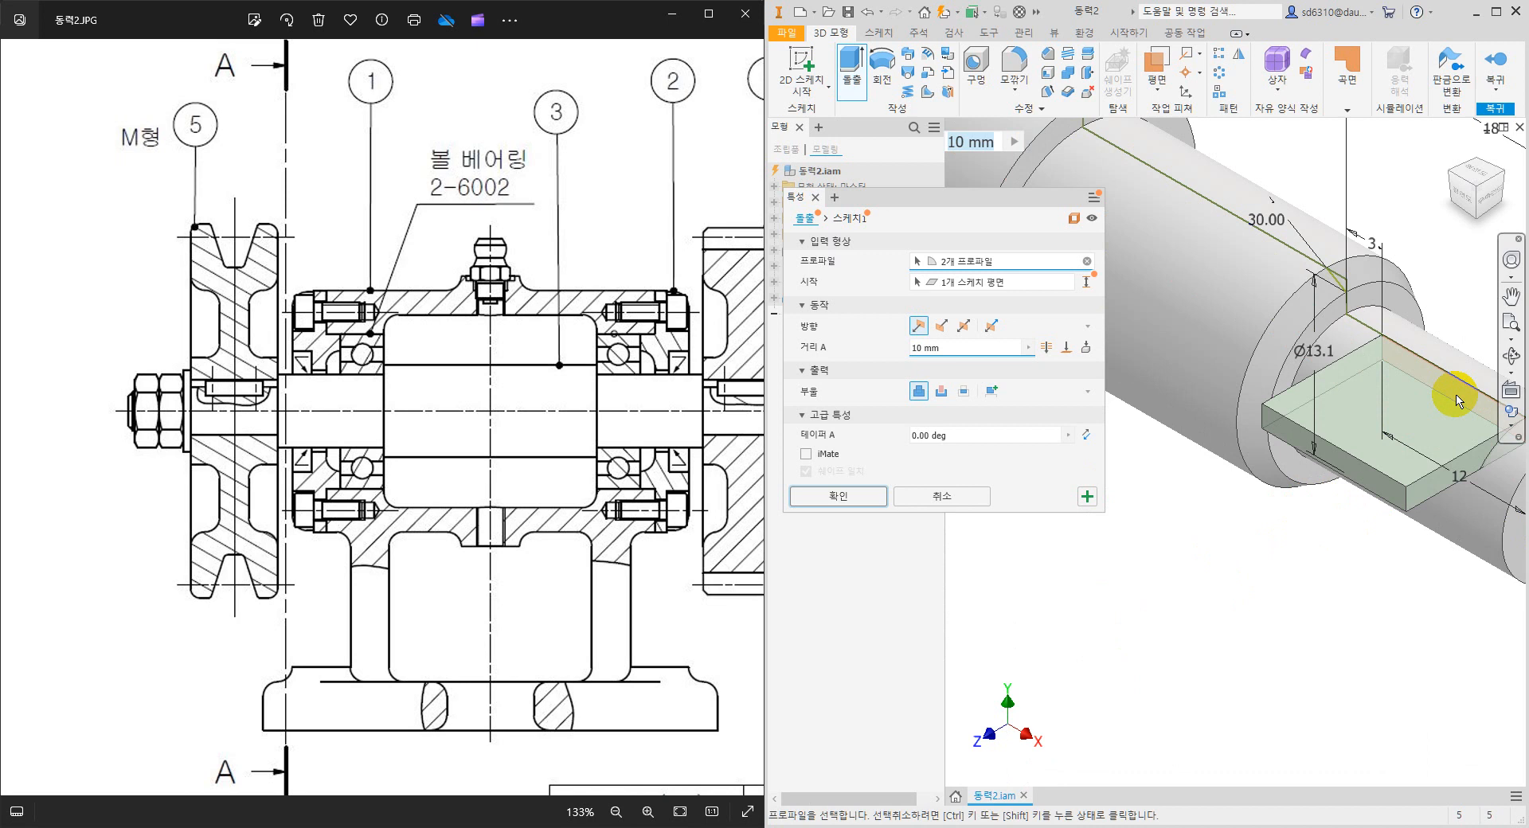
click(942, 390)
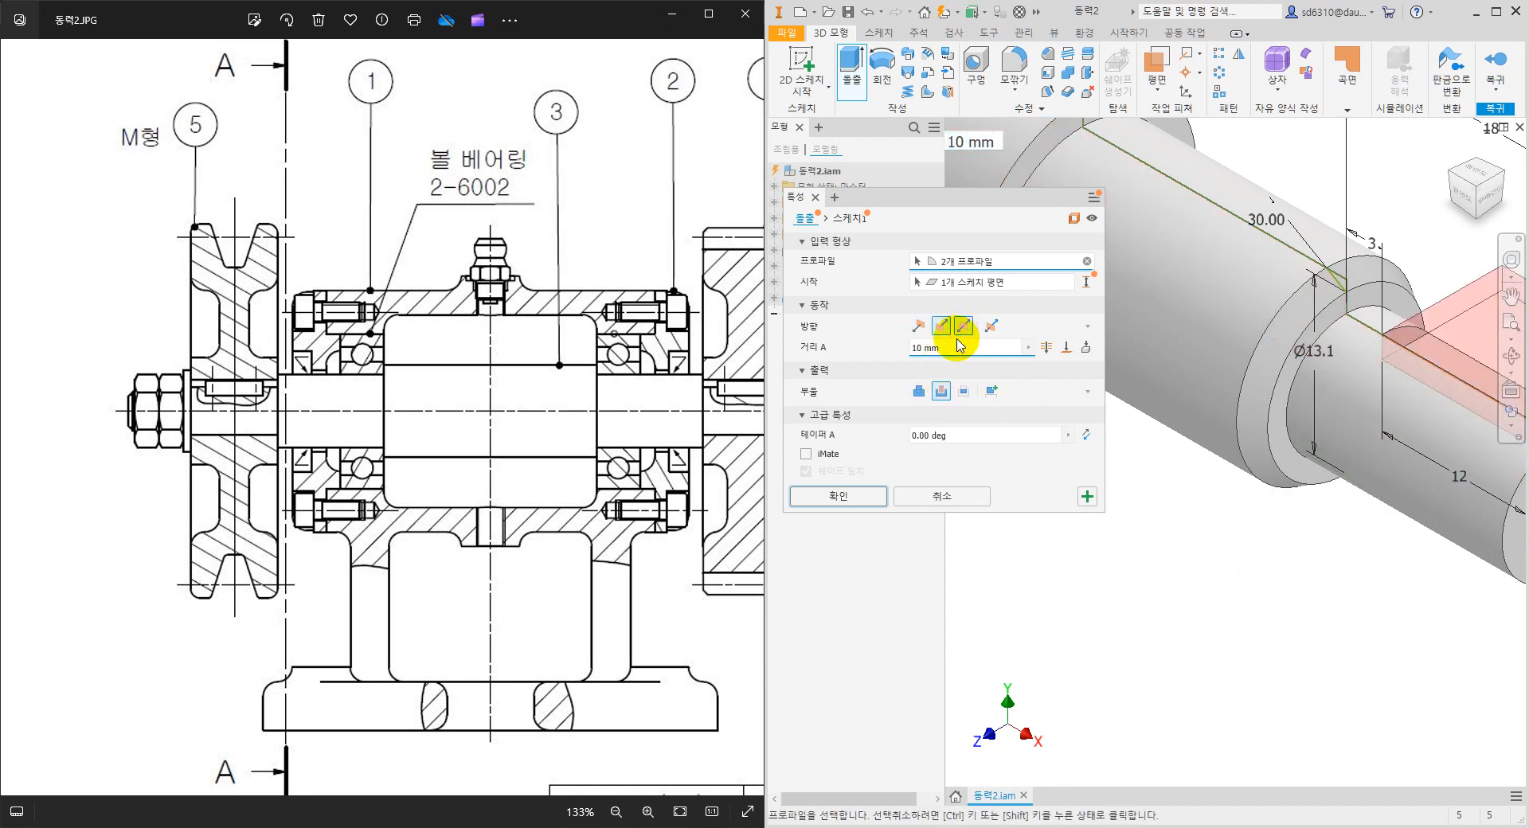
click(963, 326)
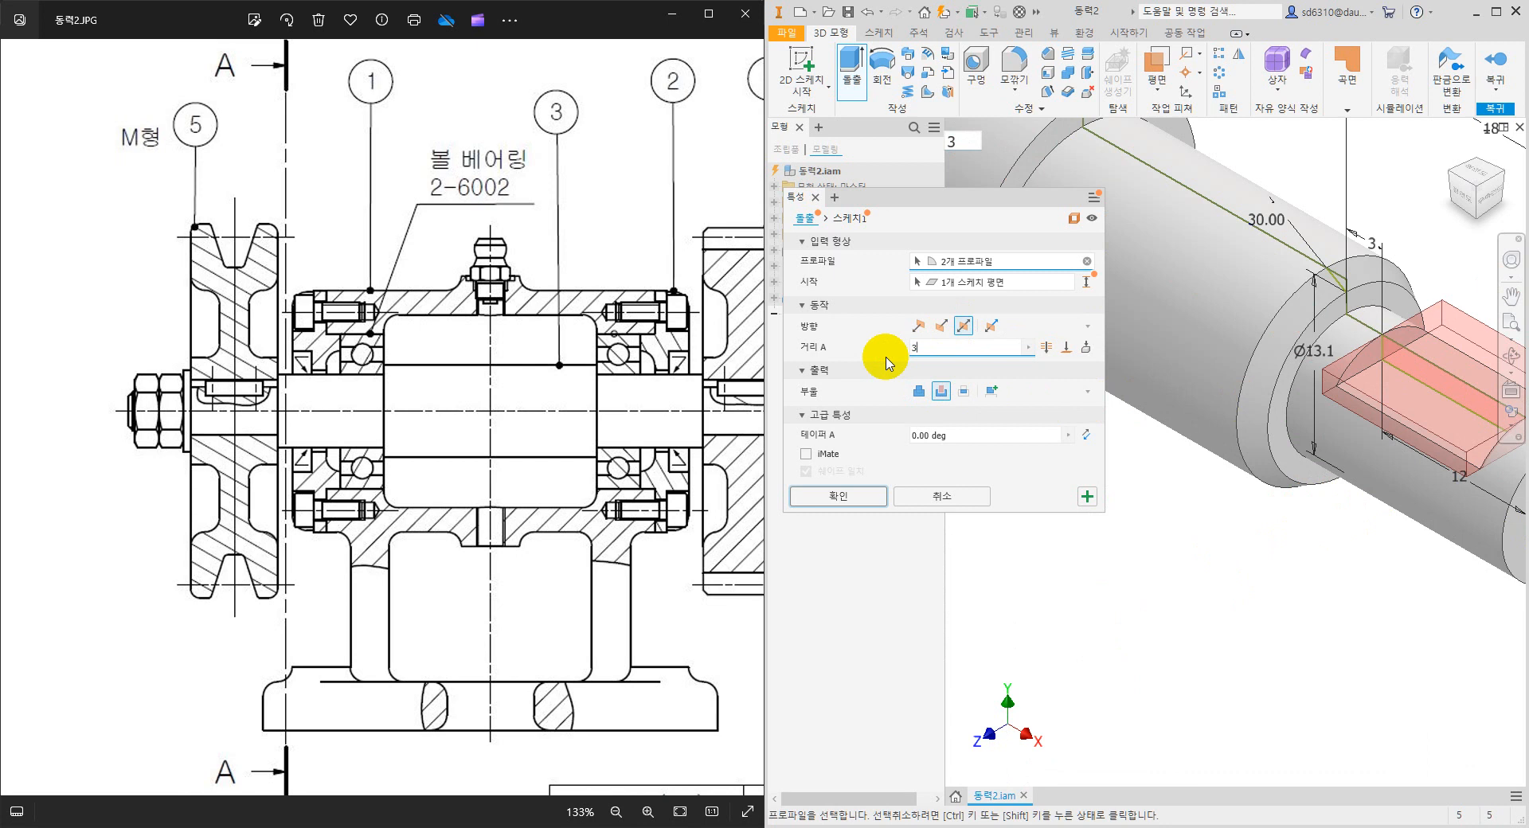
click(872, 497)
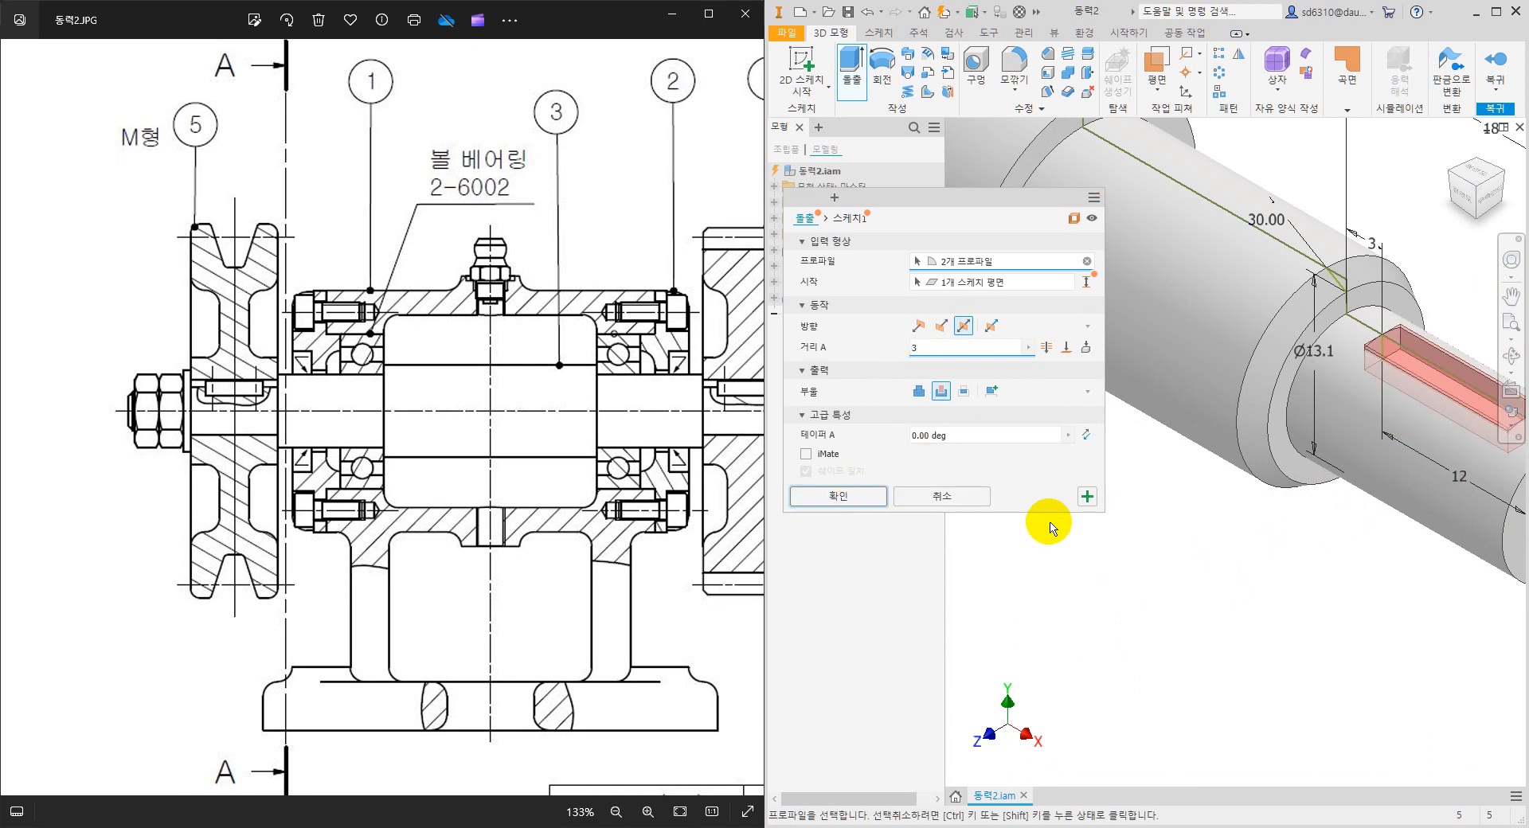
Hide the shared profile sketch 스케치1 of the shaft.
scroll(1122, 491, down, 3)
middle_drag(1171, 496, 1211, 481)
middle_drag(1142, 447, 1225, 447)
middle_drag(1040, 408, 1160, 442)
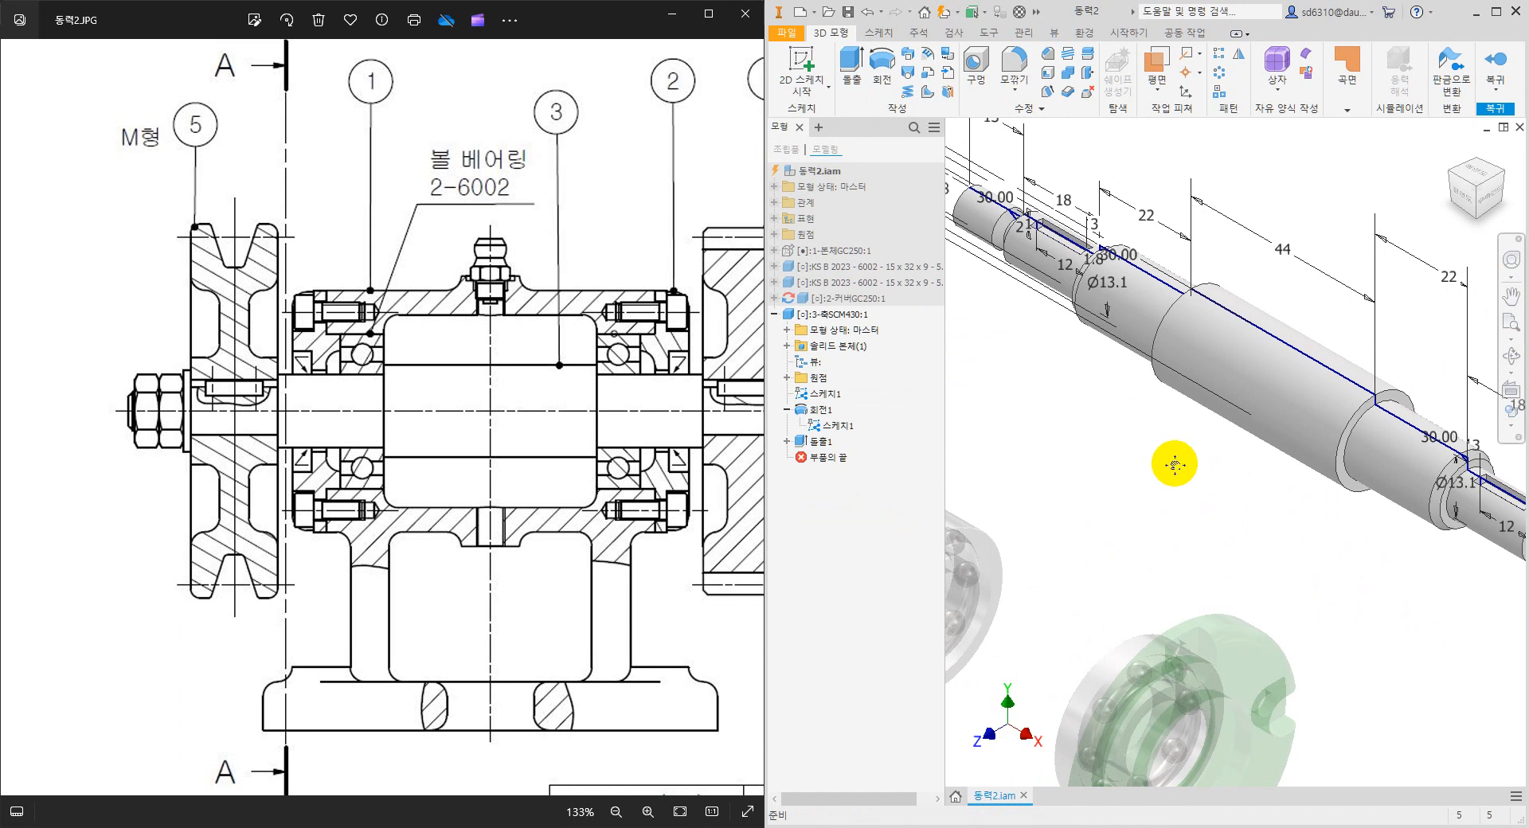
click(826, 395)
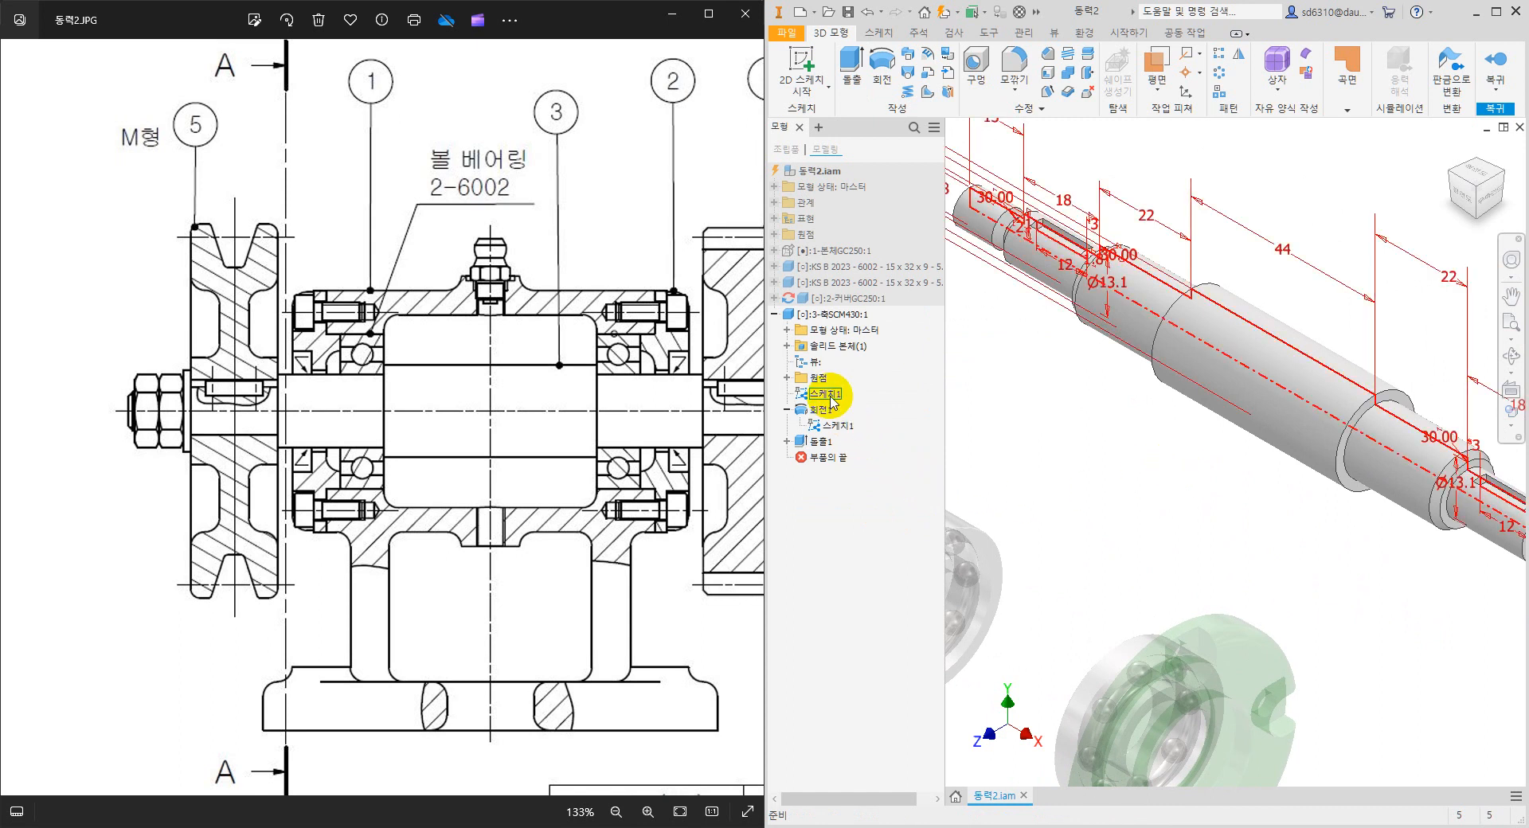
right_click(831, 399)
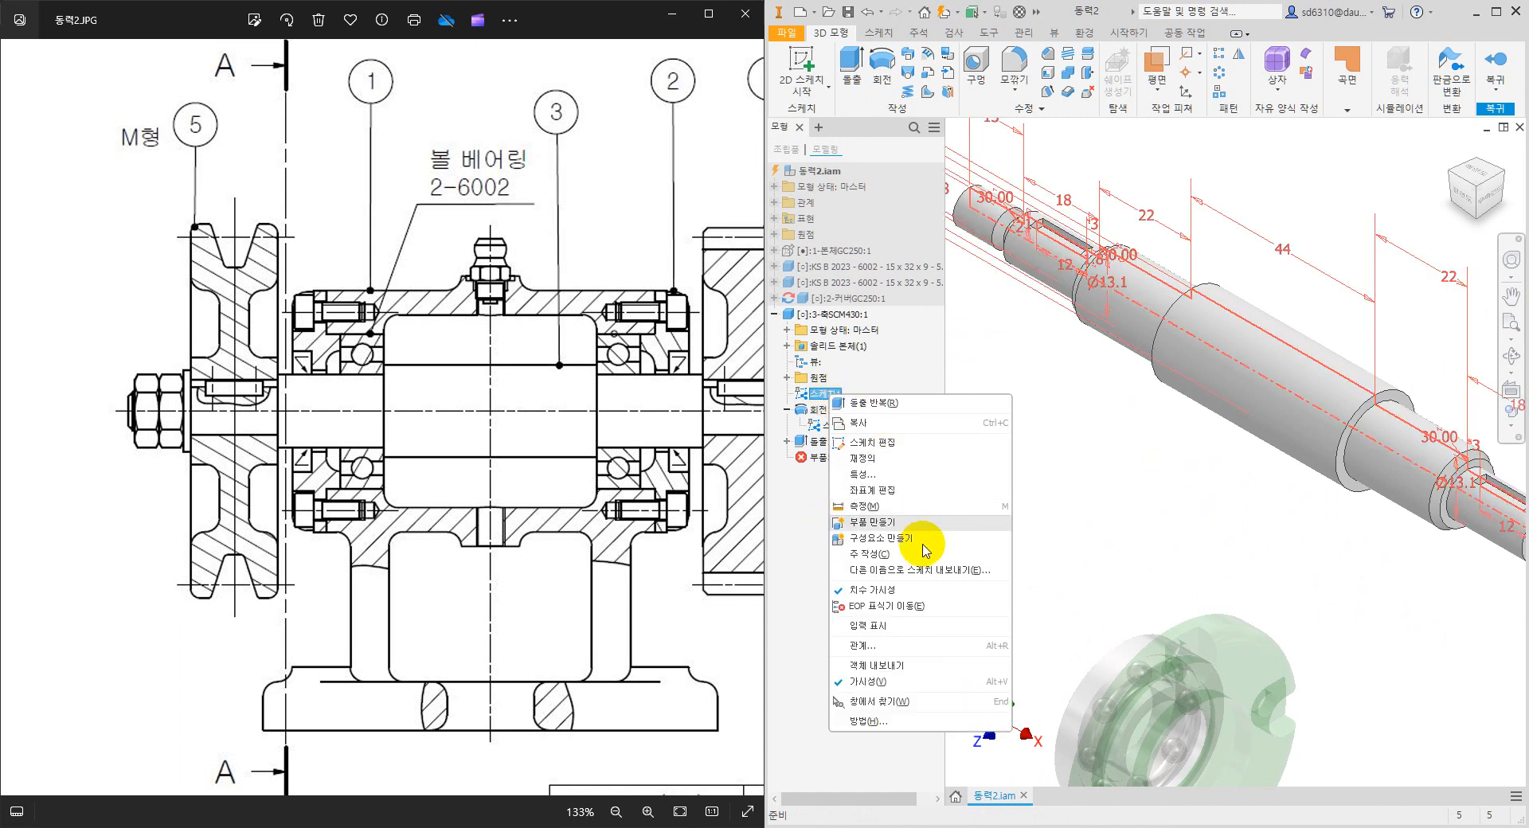
click(884, 682)
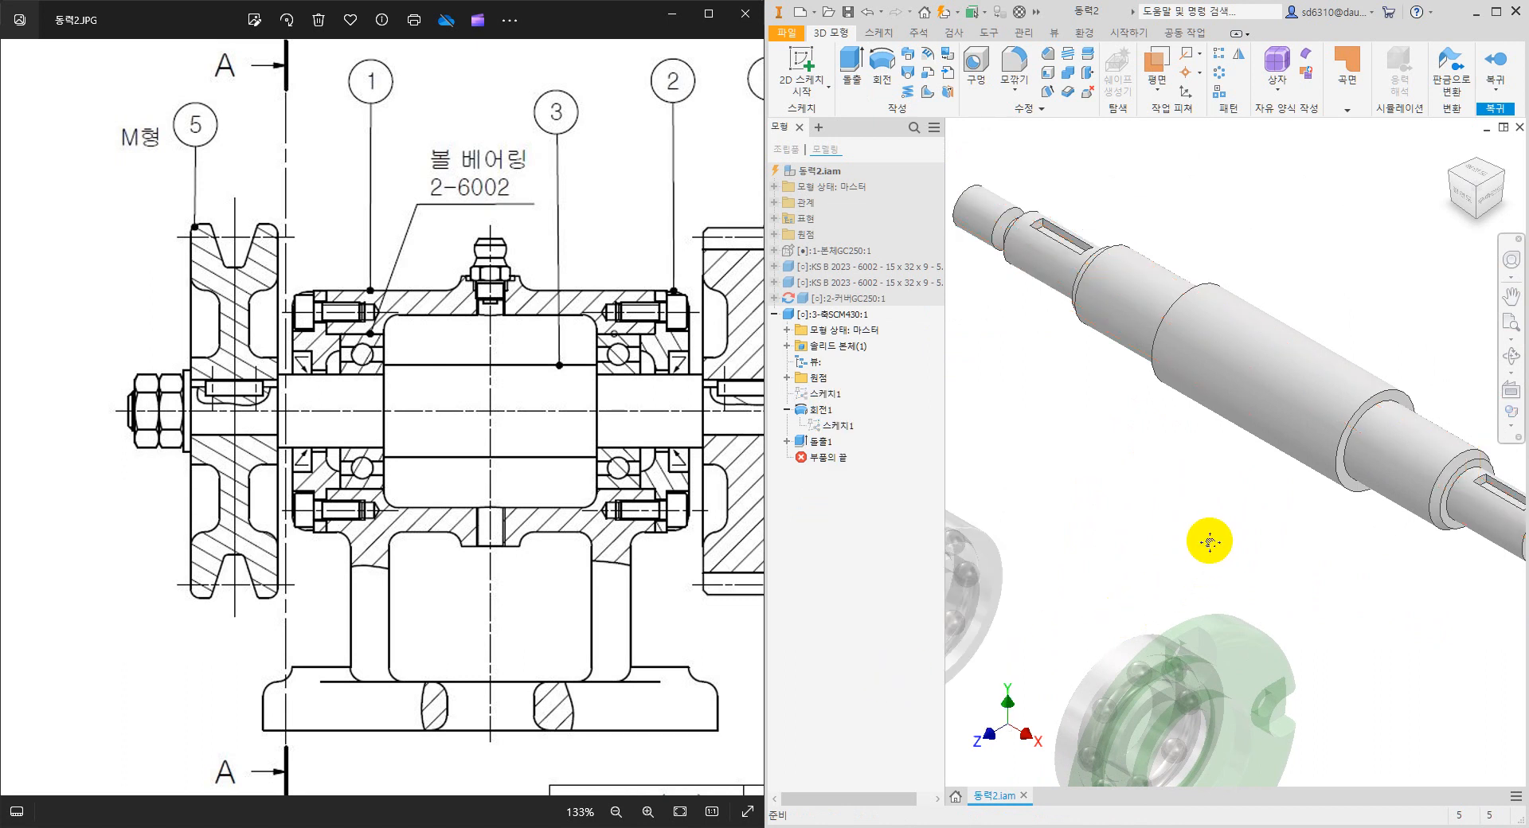
Switch to the PDF standards document and look up the corner radius rg in the 나사의 틈새 table.
mouse_move(1205, 539)
middle_down()
mouse_move(1047, 450)
mouse_move(1096, 479)
middle_up()
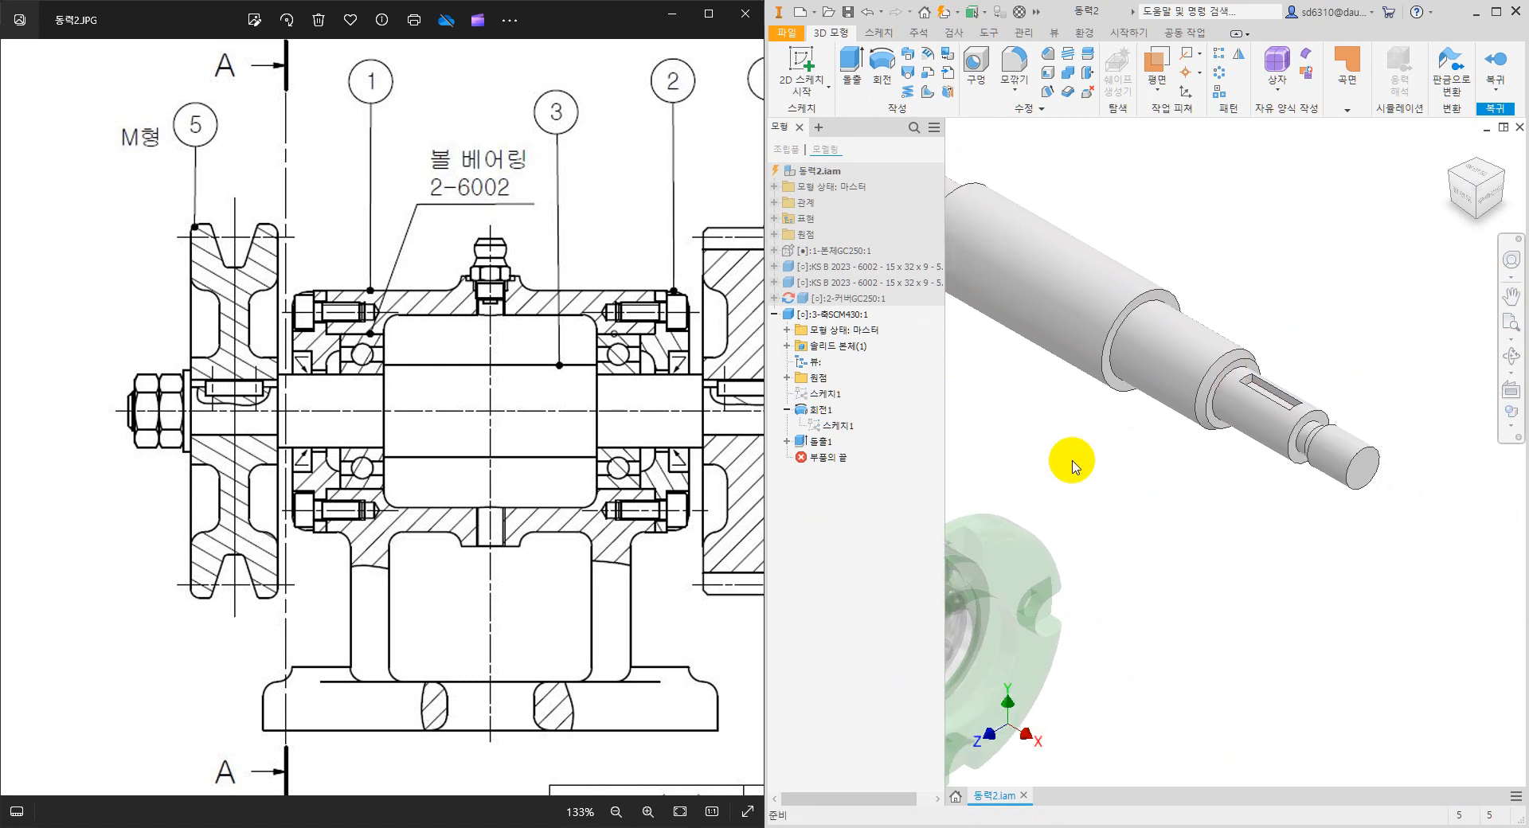
scroll(1099, 470, up, 1)
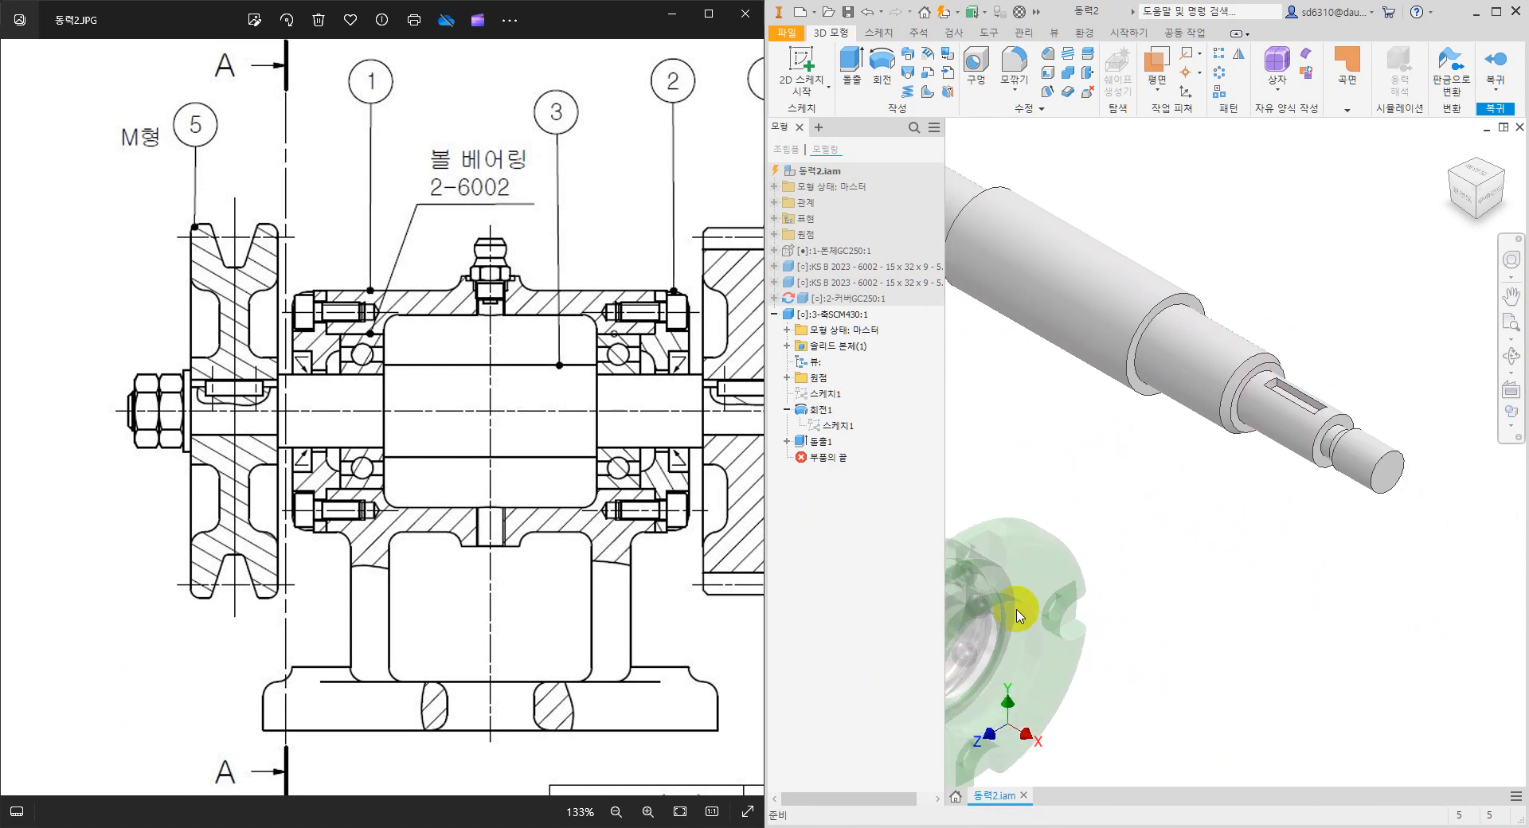
key(alt+Tab)
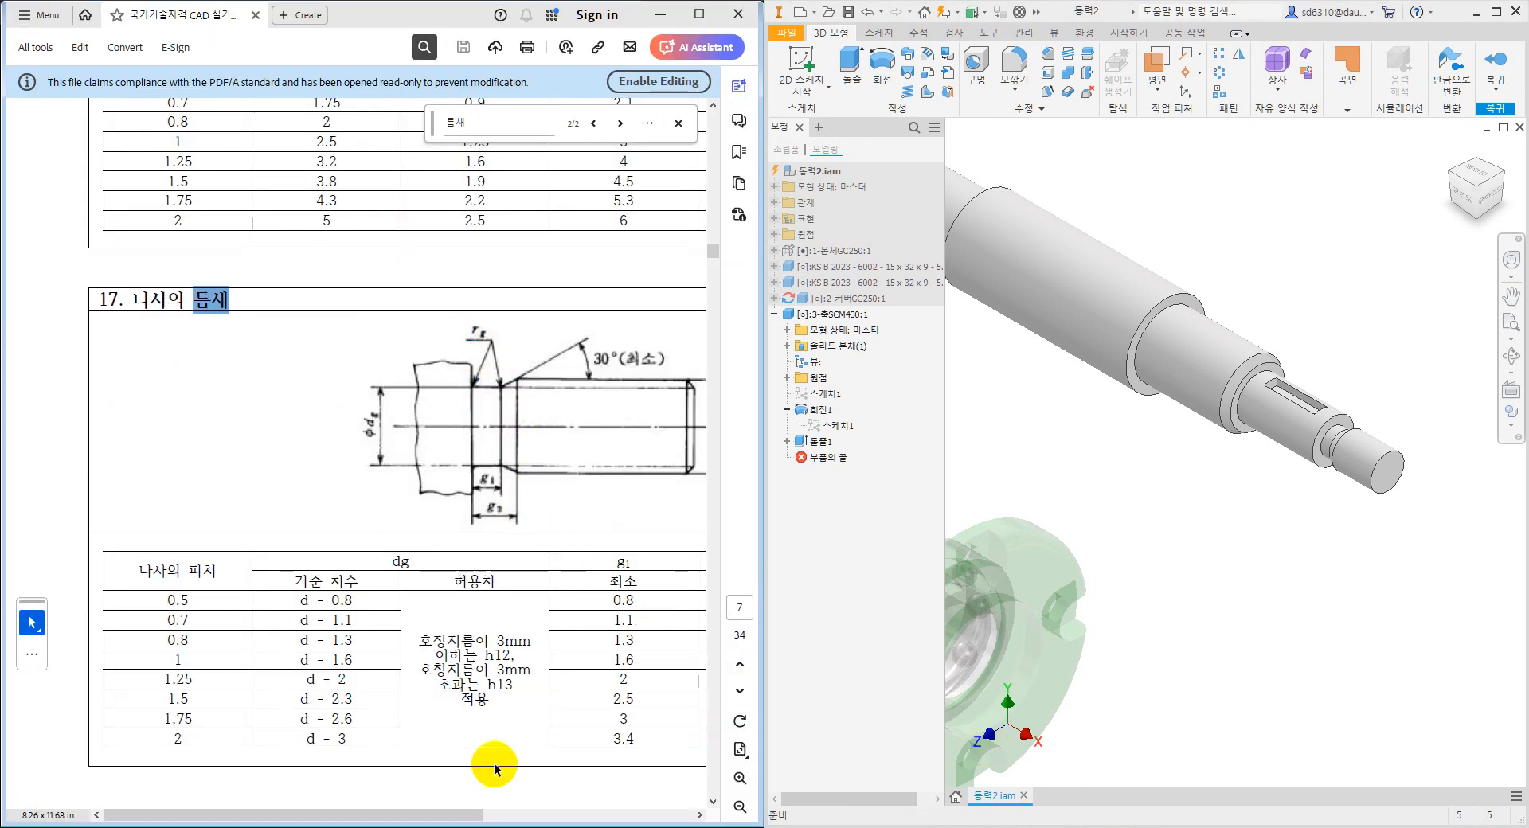
drag(465, 816, 631, 813)
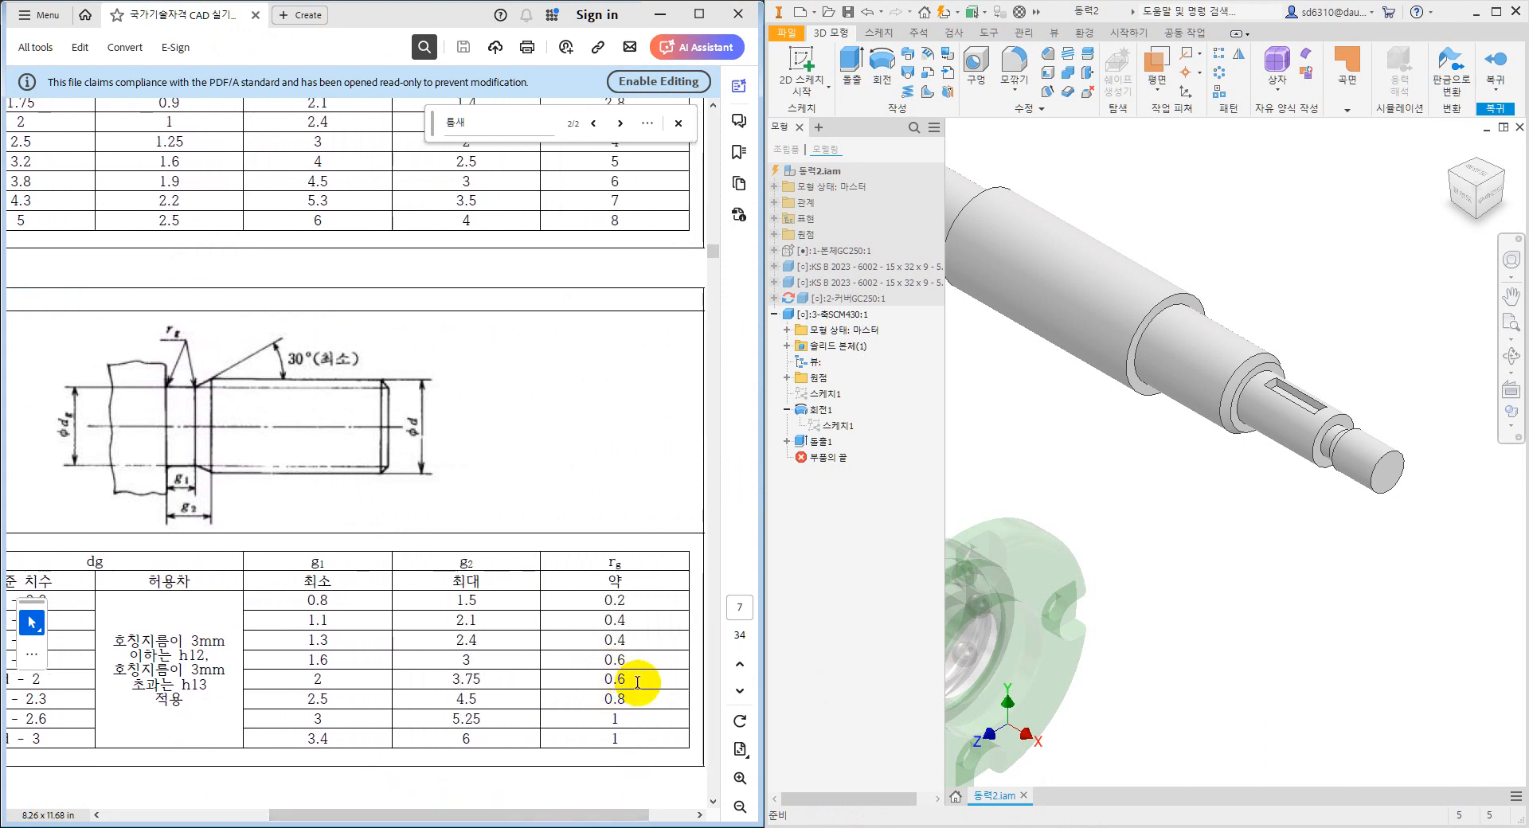
Return to the shaft model and start a 0.6 mm fillet on both root edges of one thread relief groove.
click(1242, 557)
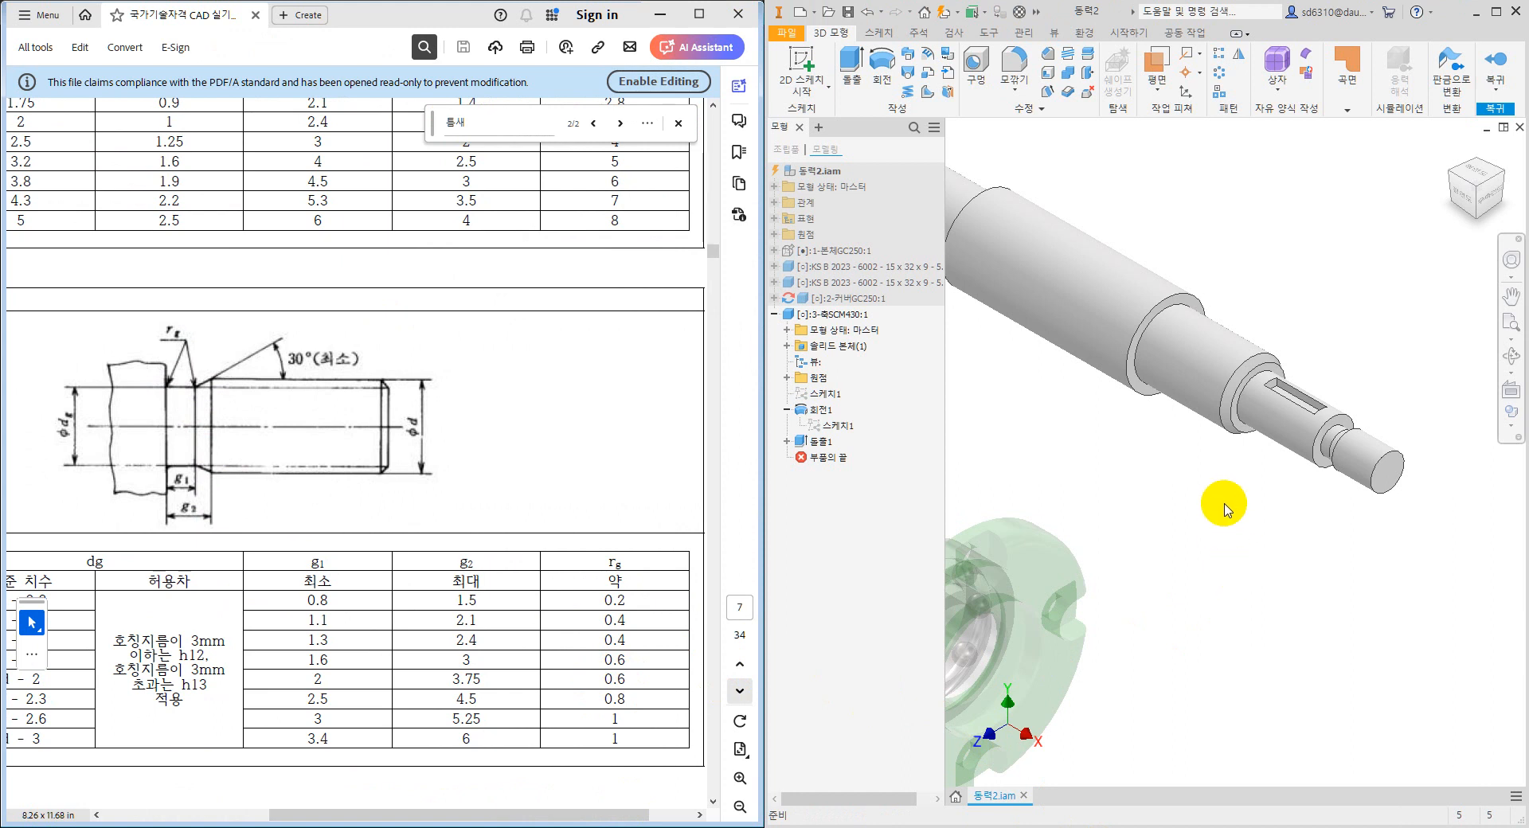
click(1263, 244)
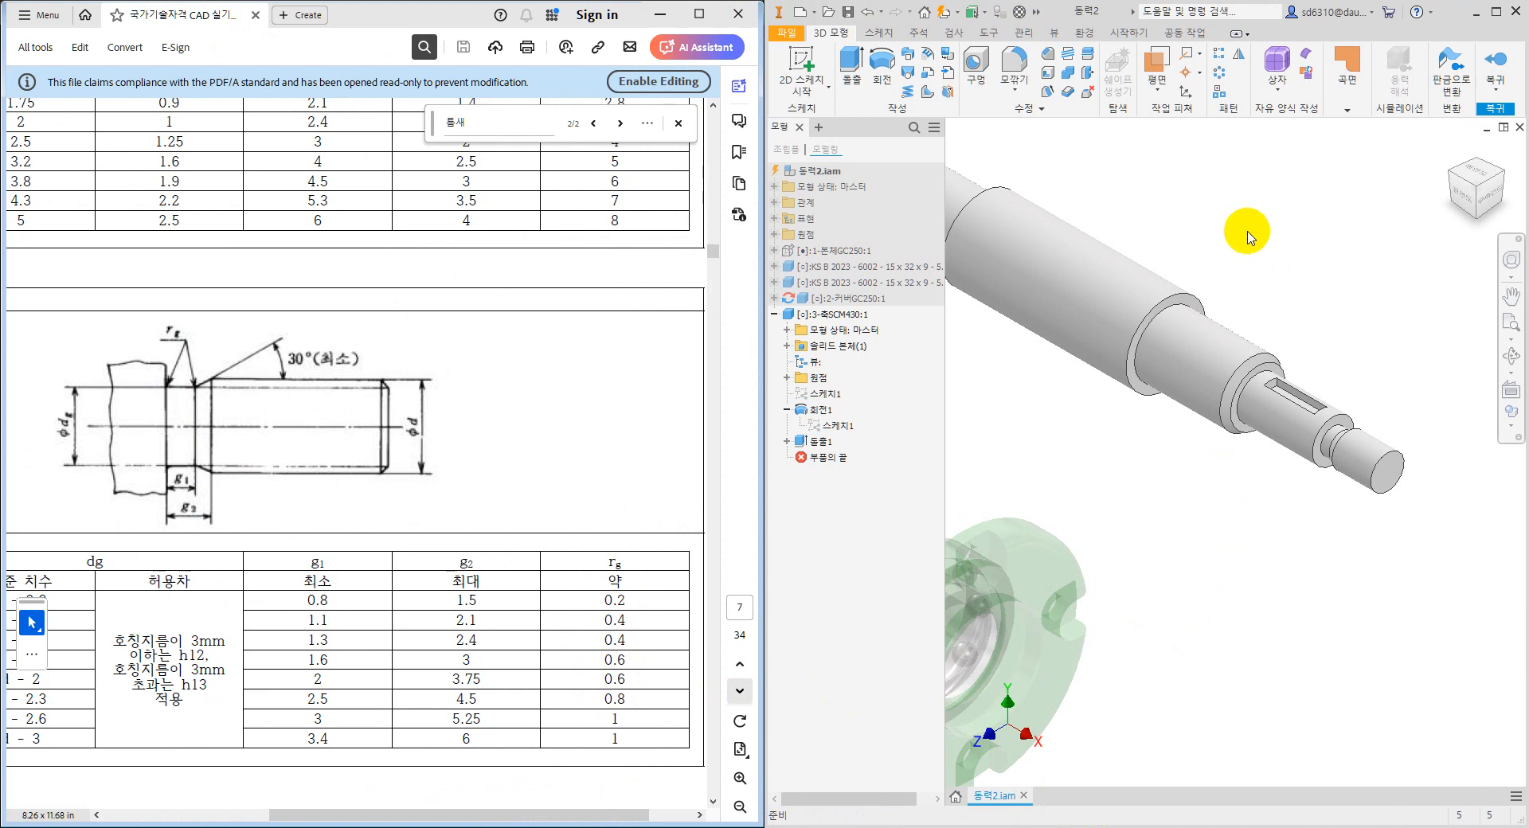
click(1016, 64)
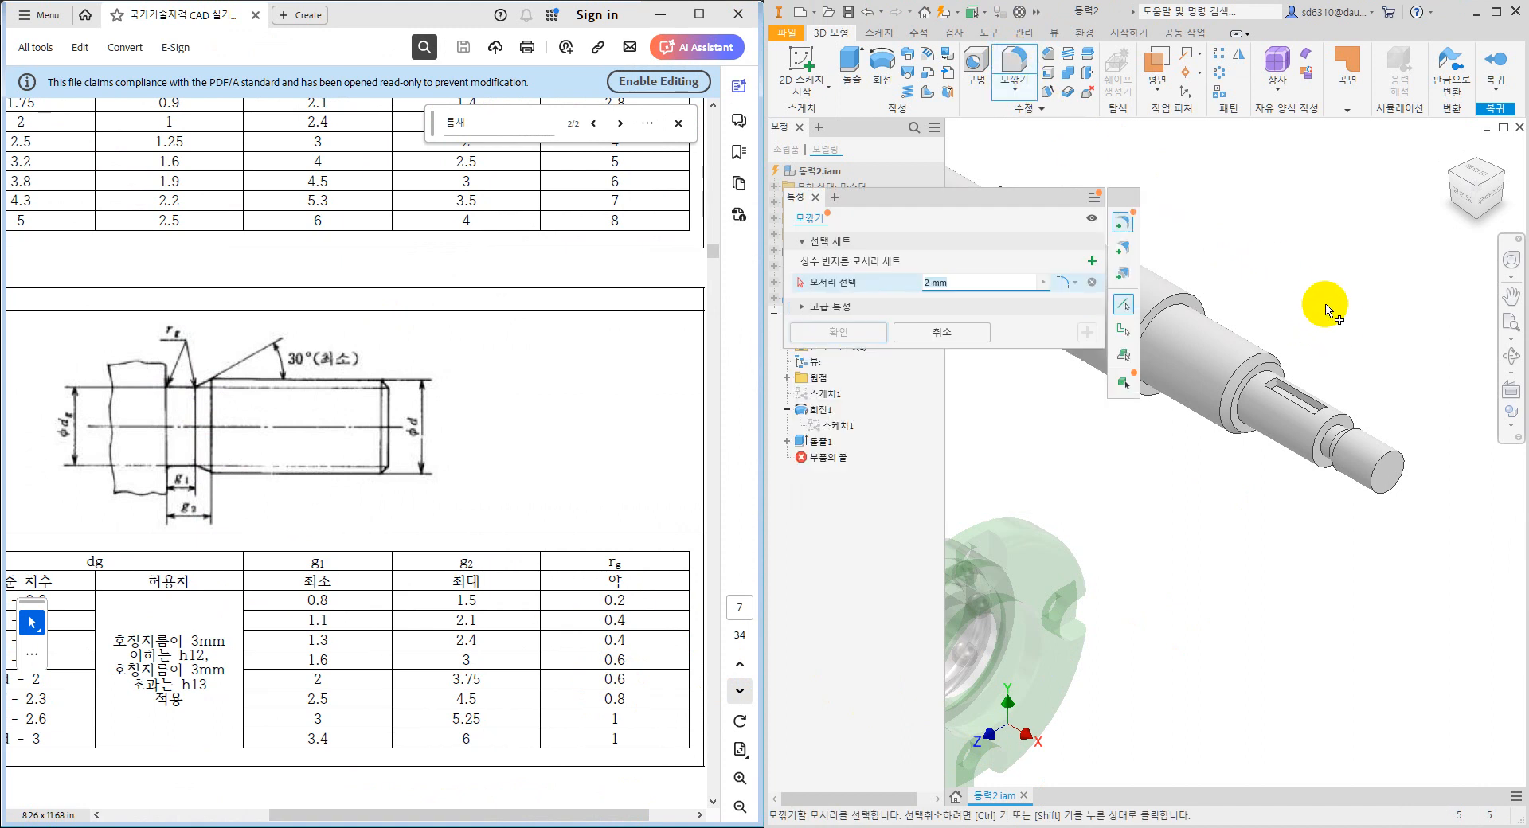
middle_drag(1324, 308, 1366, 351)
scroll(1346, 398, up, 3)
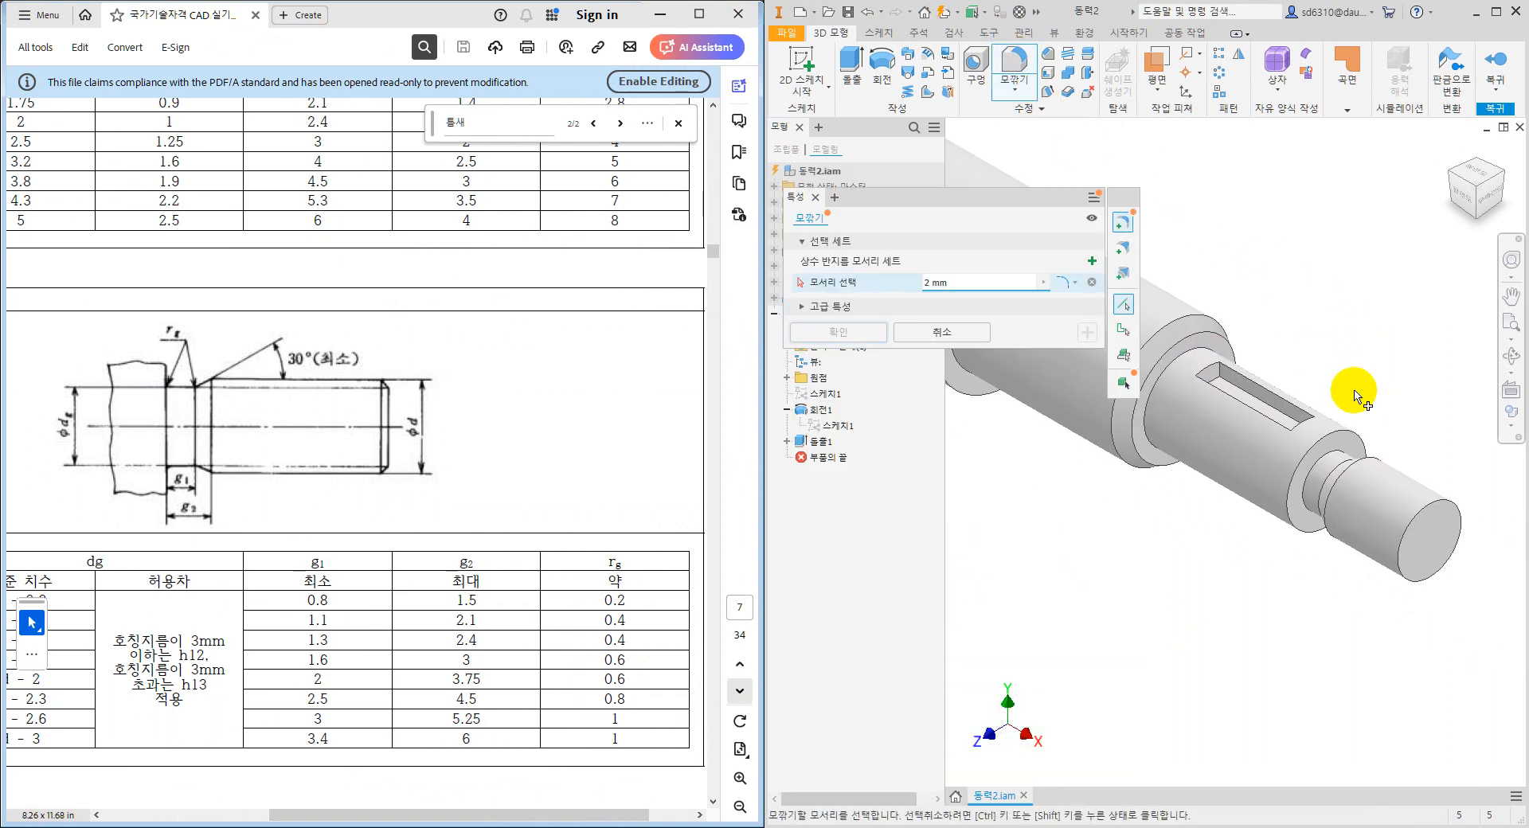
click(904, 284)
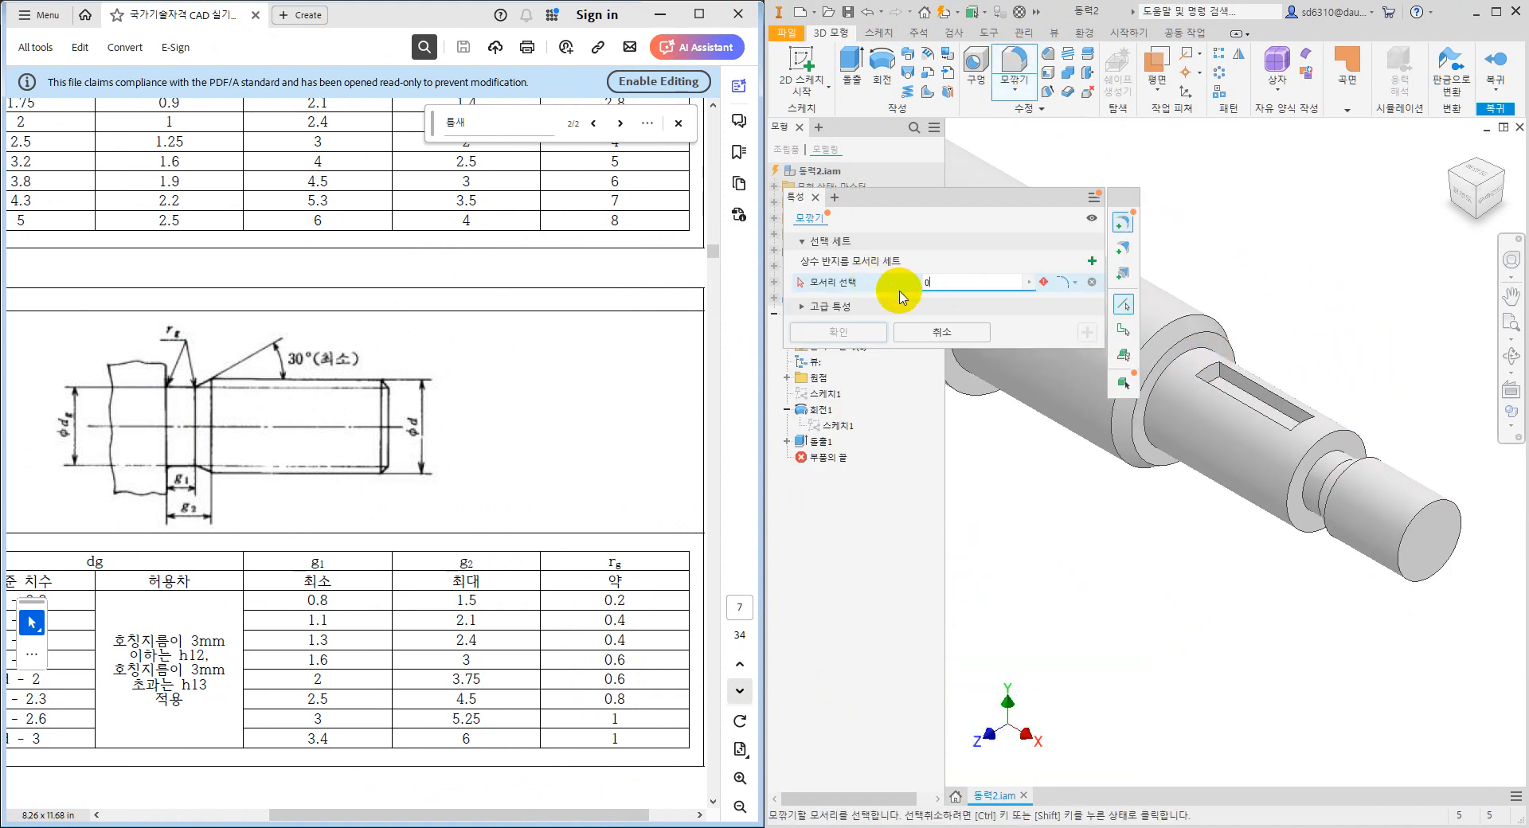
click(1328, 462)
click(1336, 470)
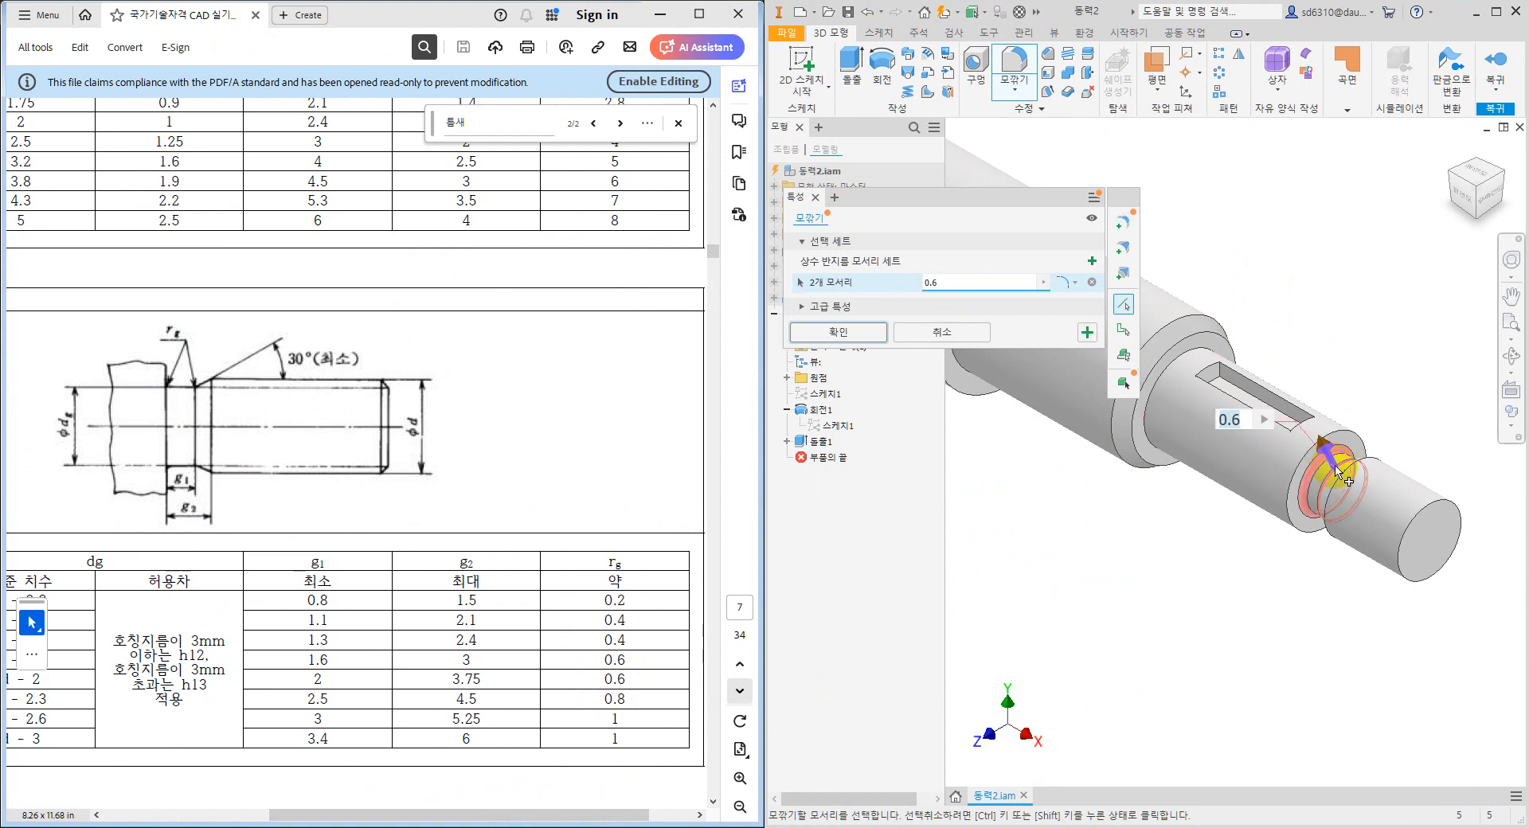
Add both root edges of the thread relief groove at the shaft's opposite end to the 0.6 mm fillet set.
scroll(1338, 471, up, 3)
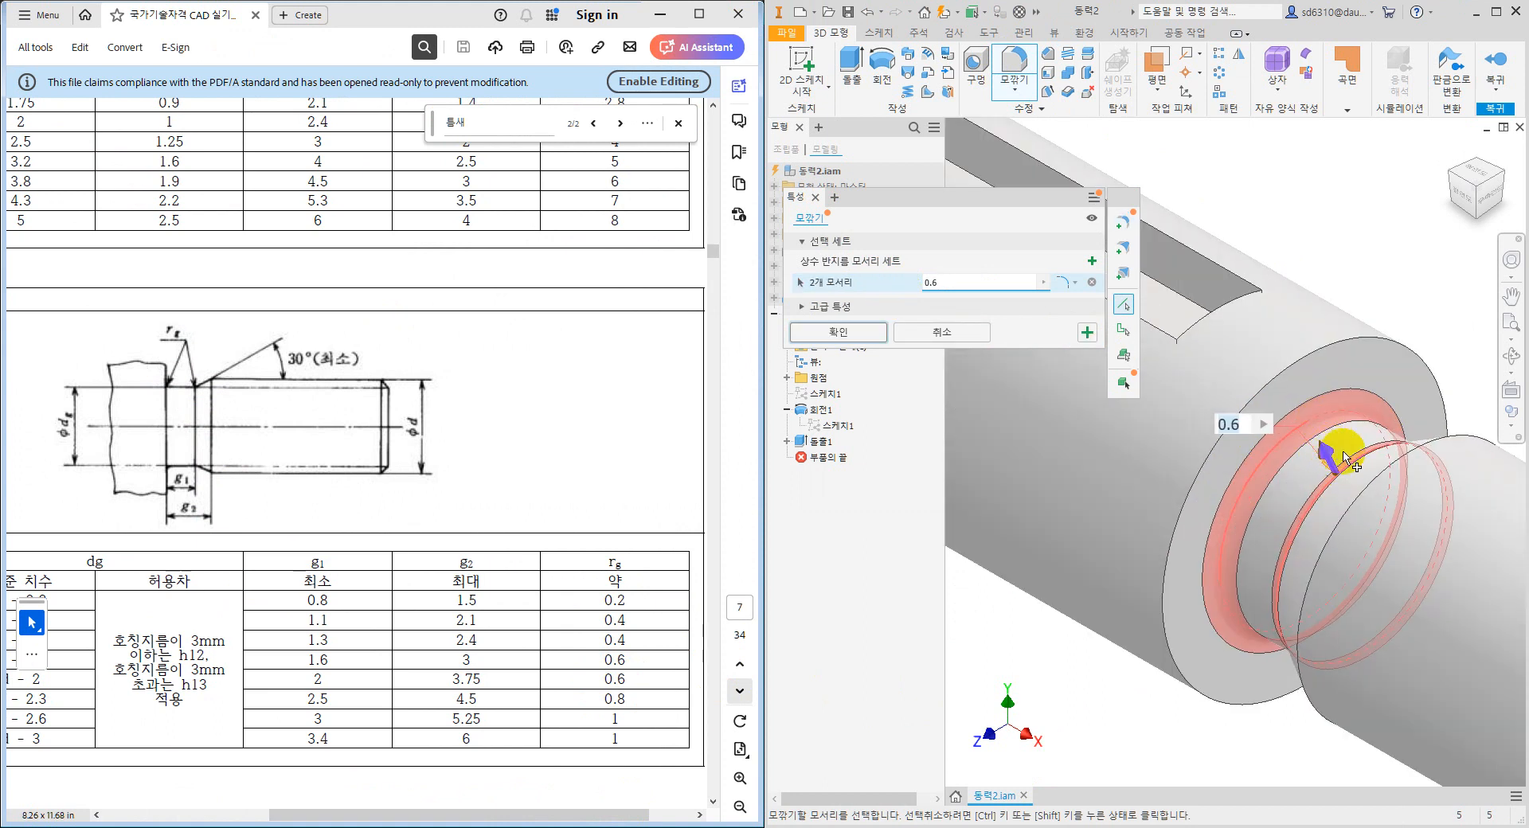
scroll(1304, 449, down, 6)
shift+middle_drag(1273, 470, 1263, 505)
scroll(1242, 462, up, 6)
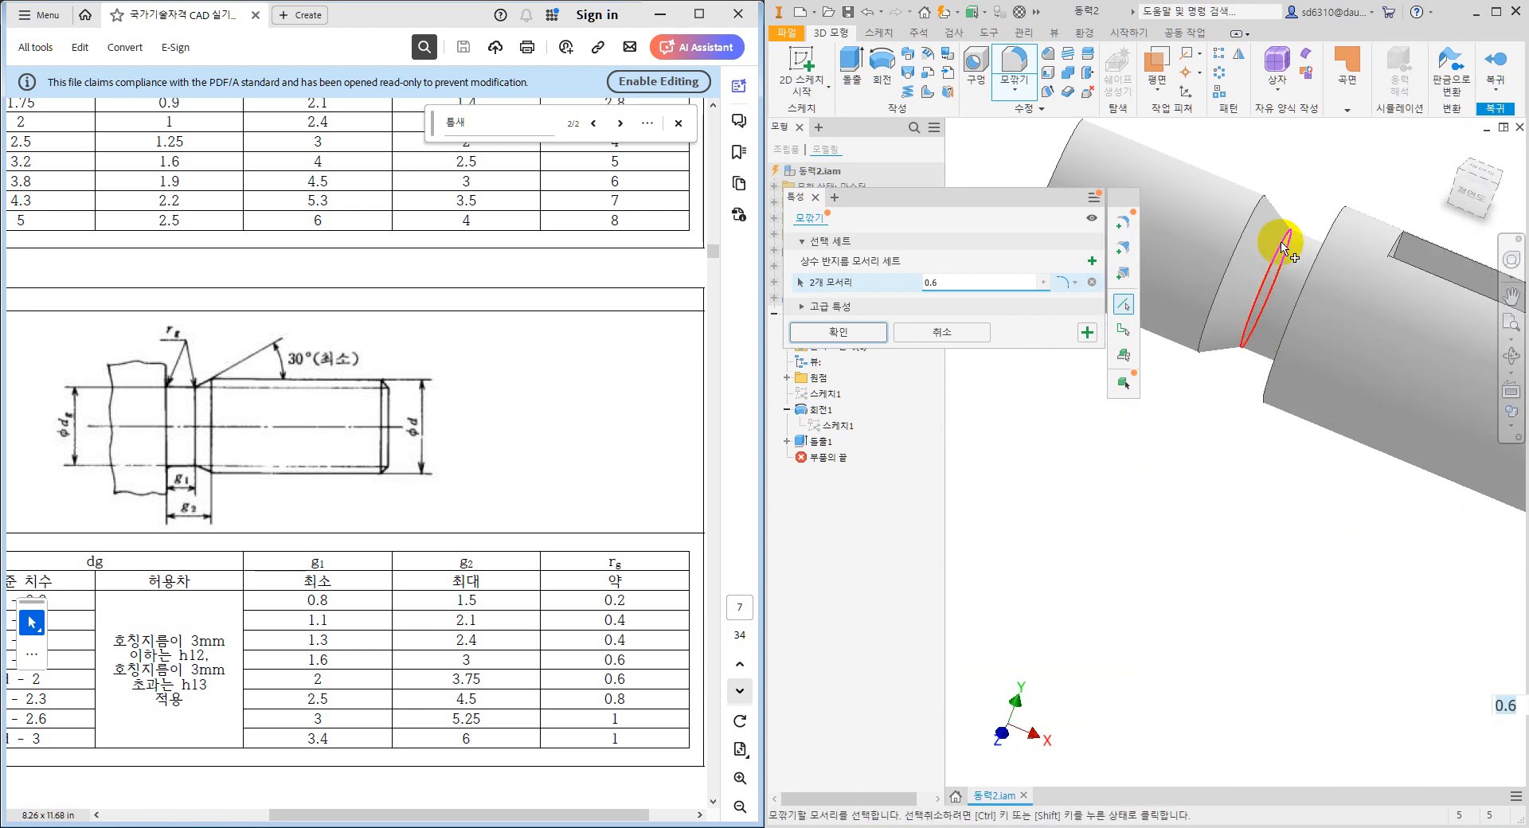
click(1282, 244)
click(1327, 263)
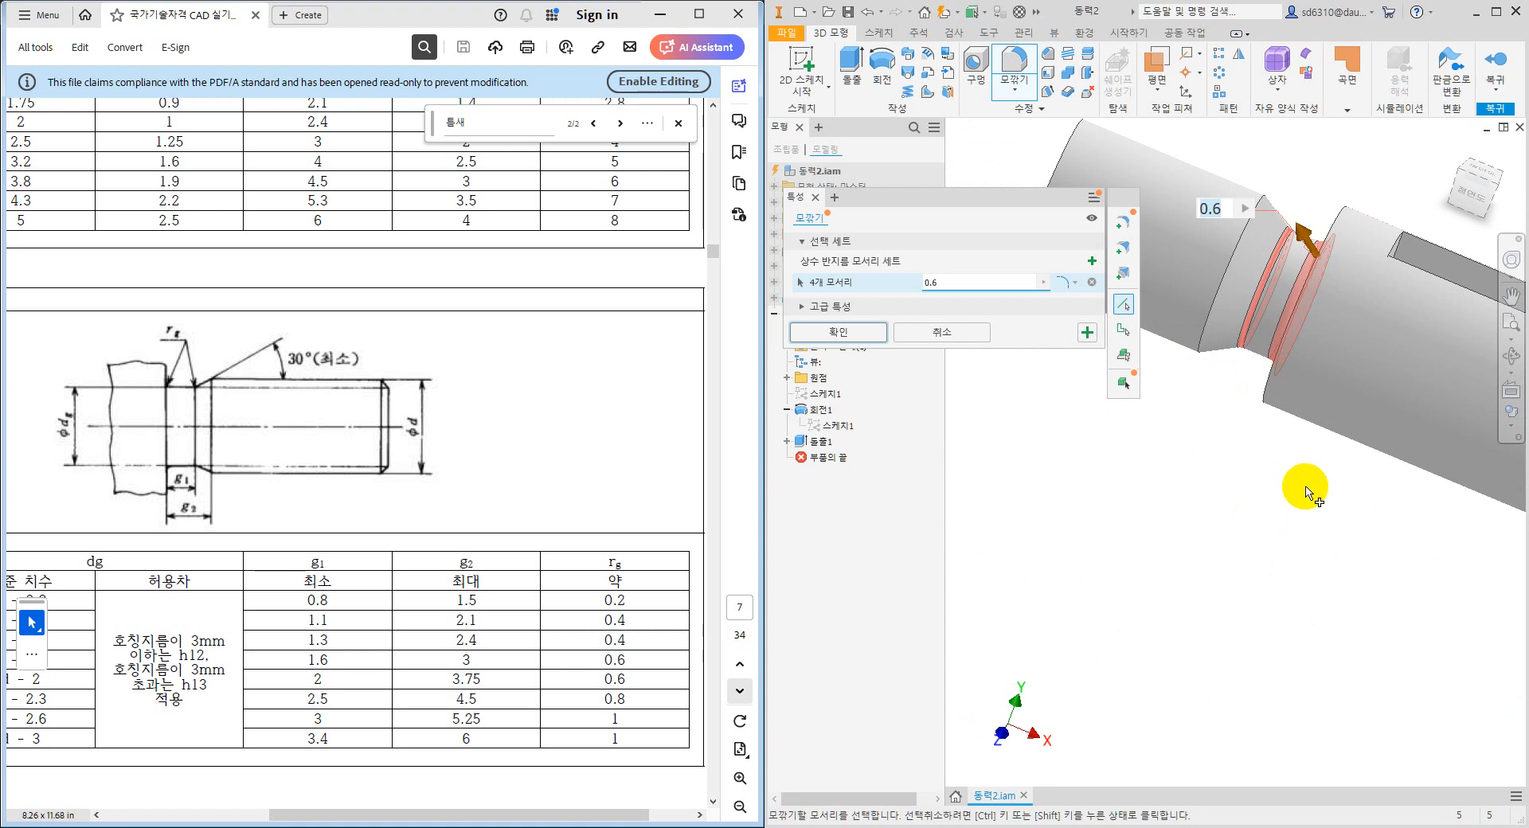
Bring the assembly drawing 동력2.JPG back up and examine the key slot between the pulley and the shaft.
middle_drag(1327, 536, 1226, 480)
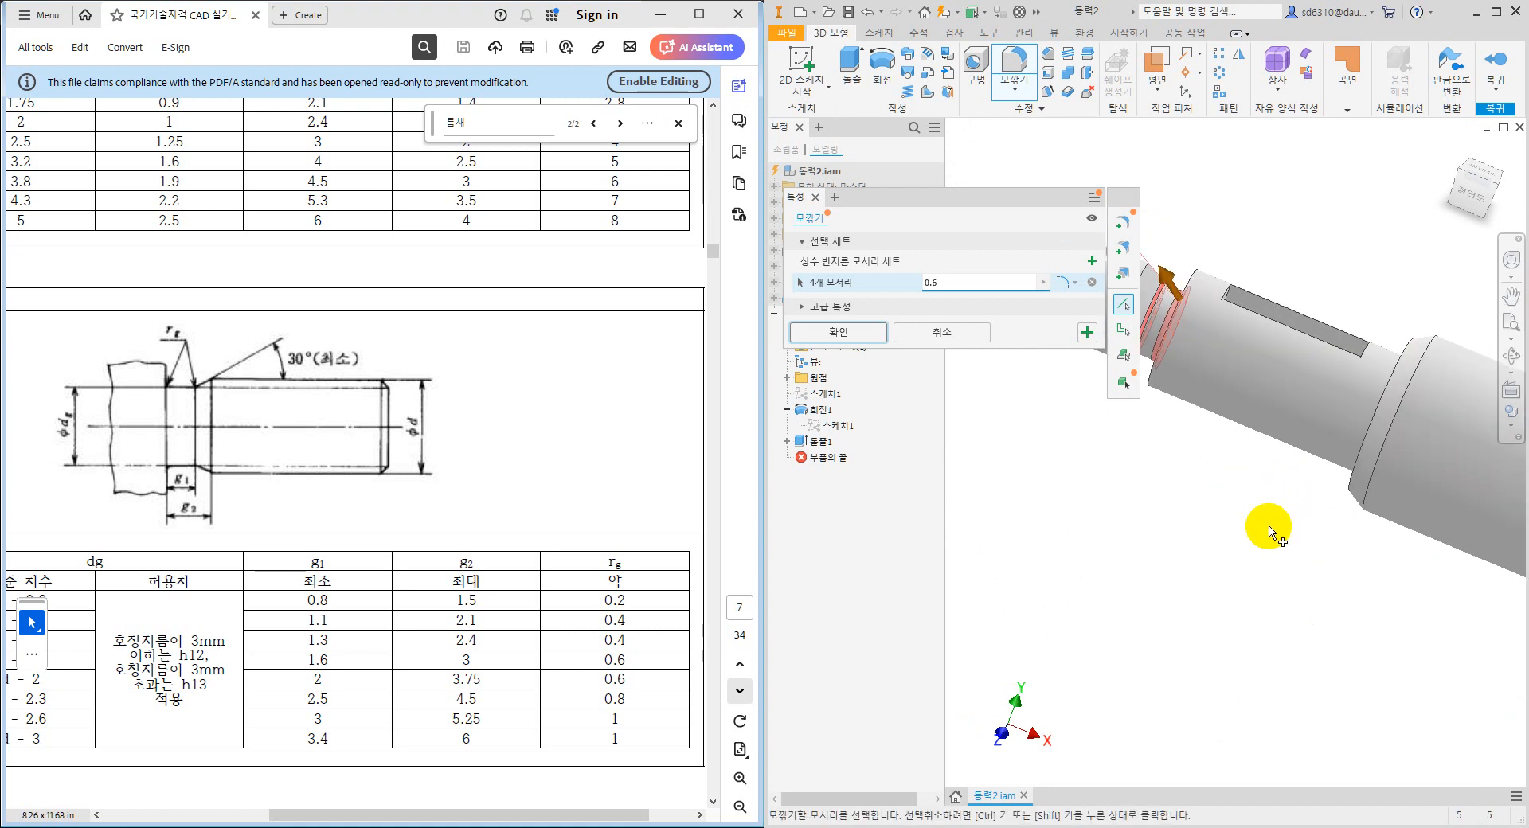
shift+middle_drag(1269, 525, 1239, 546)
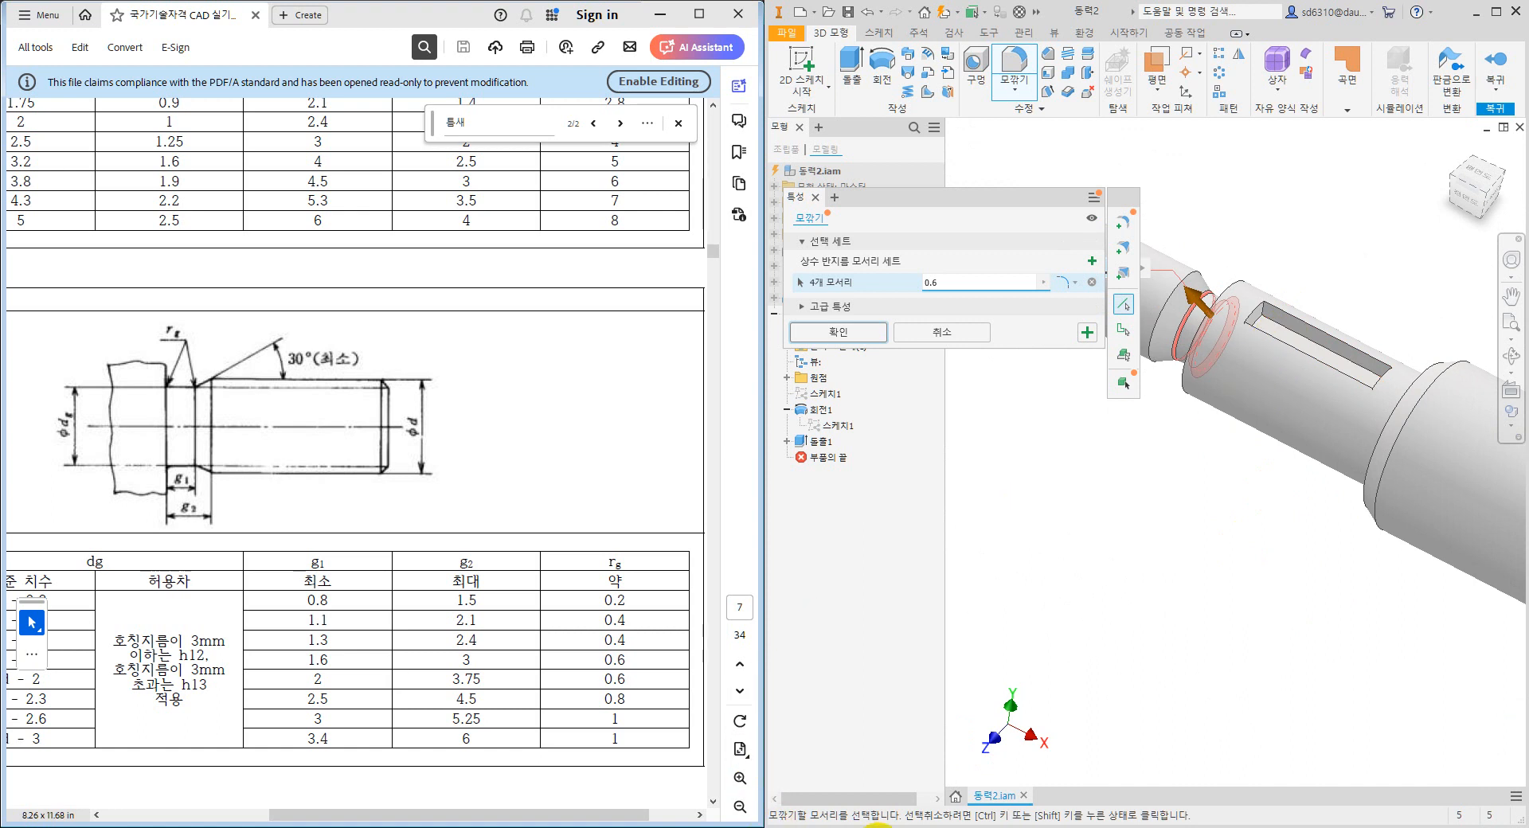
click(1046, 827)
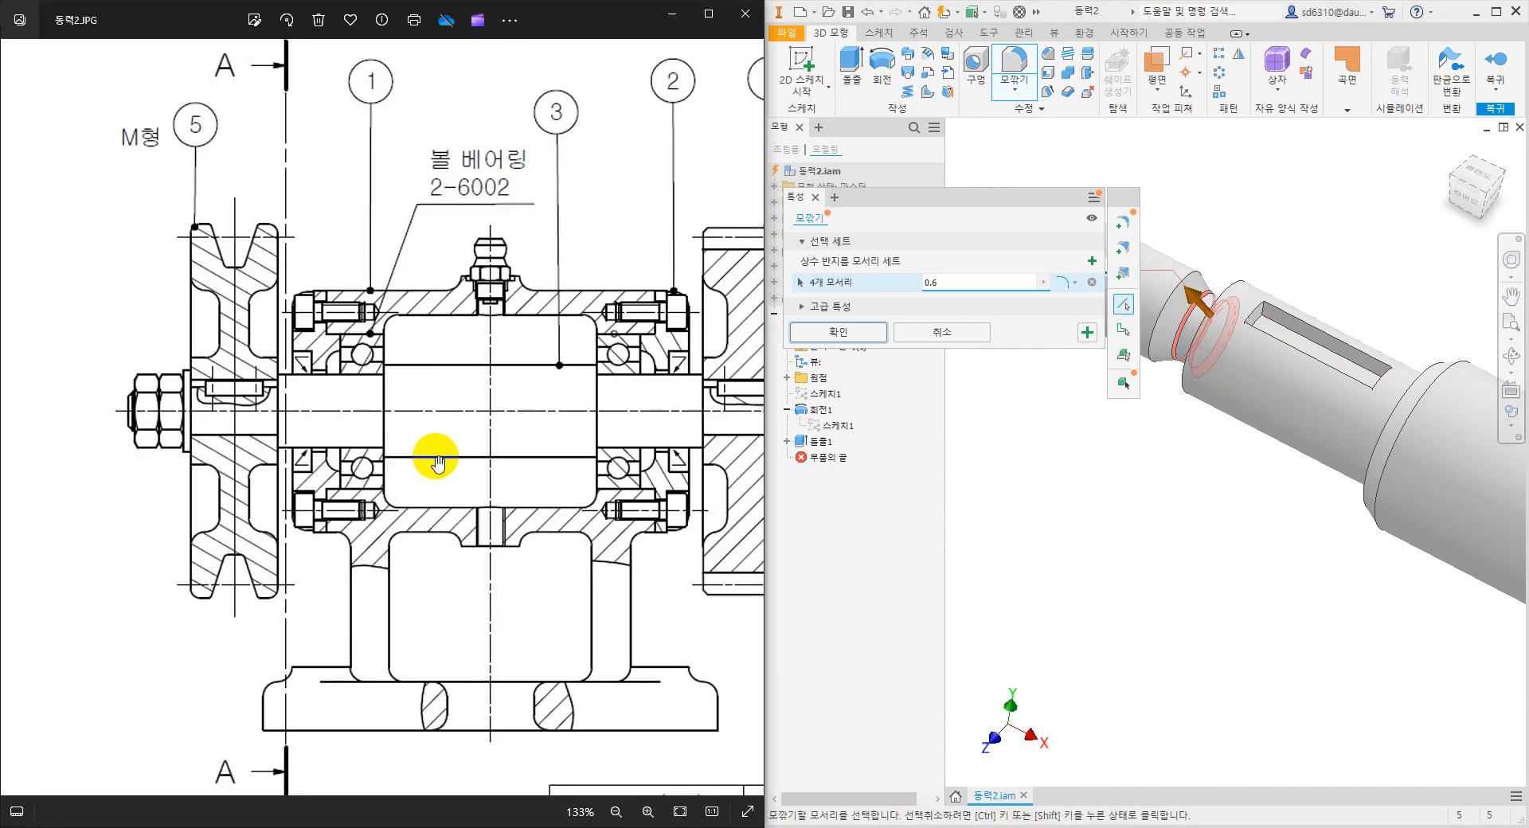
key(ctrl+2)
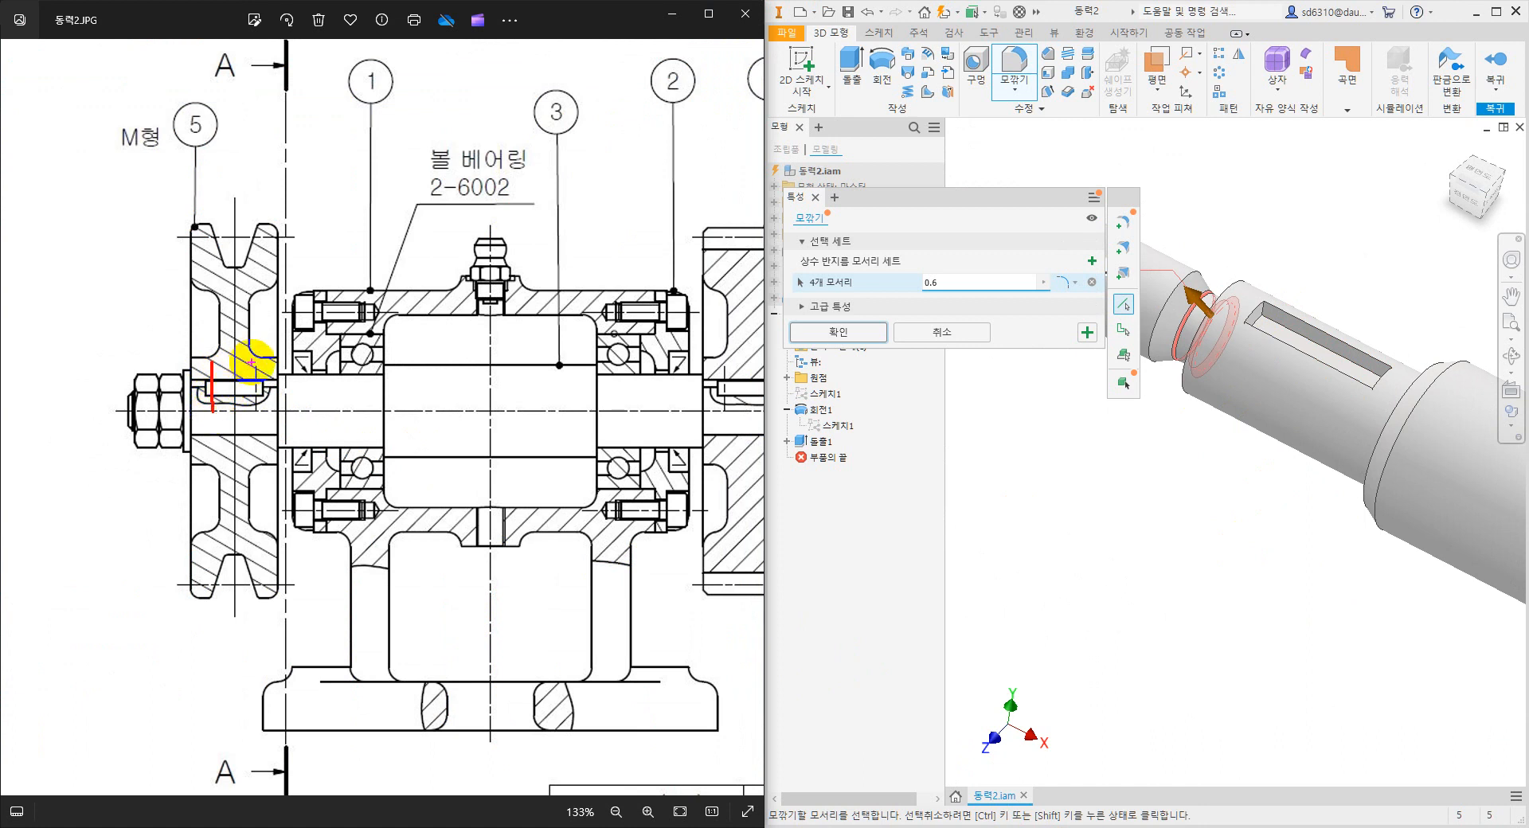
drag(259, 368, 259, 413)
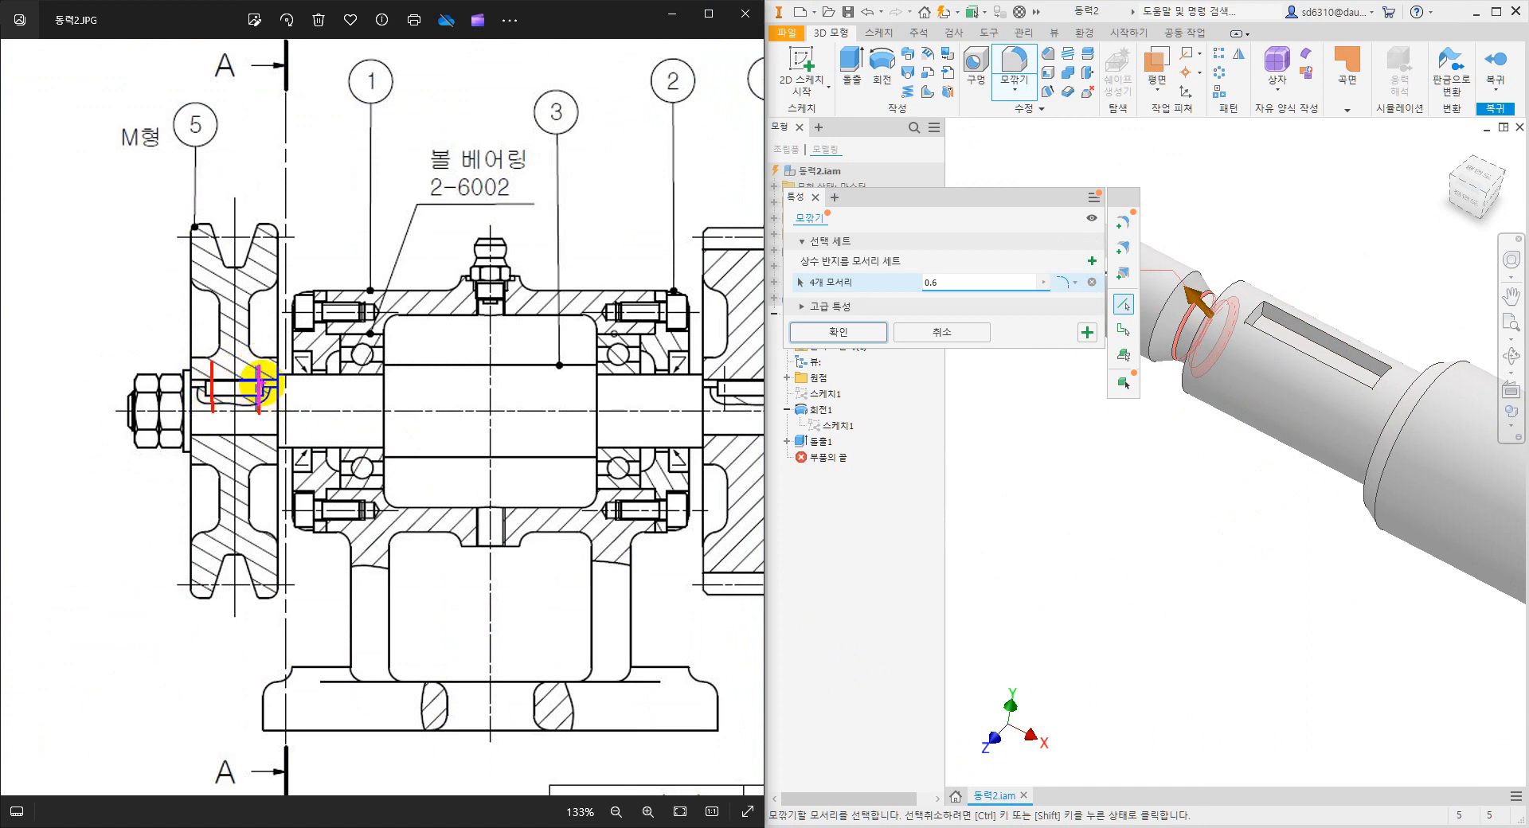
drag(263, 327, 276, 355)
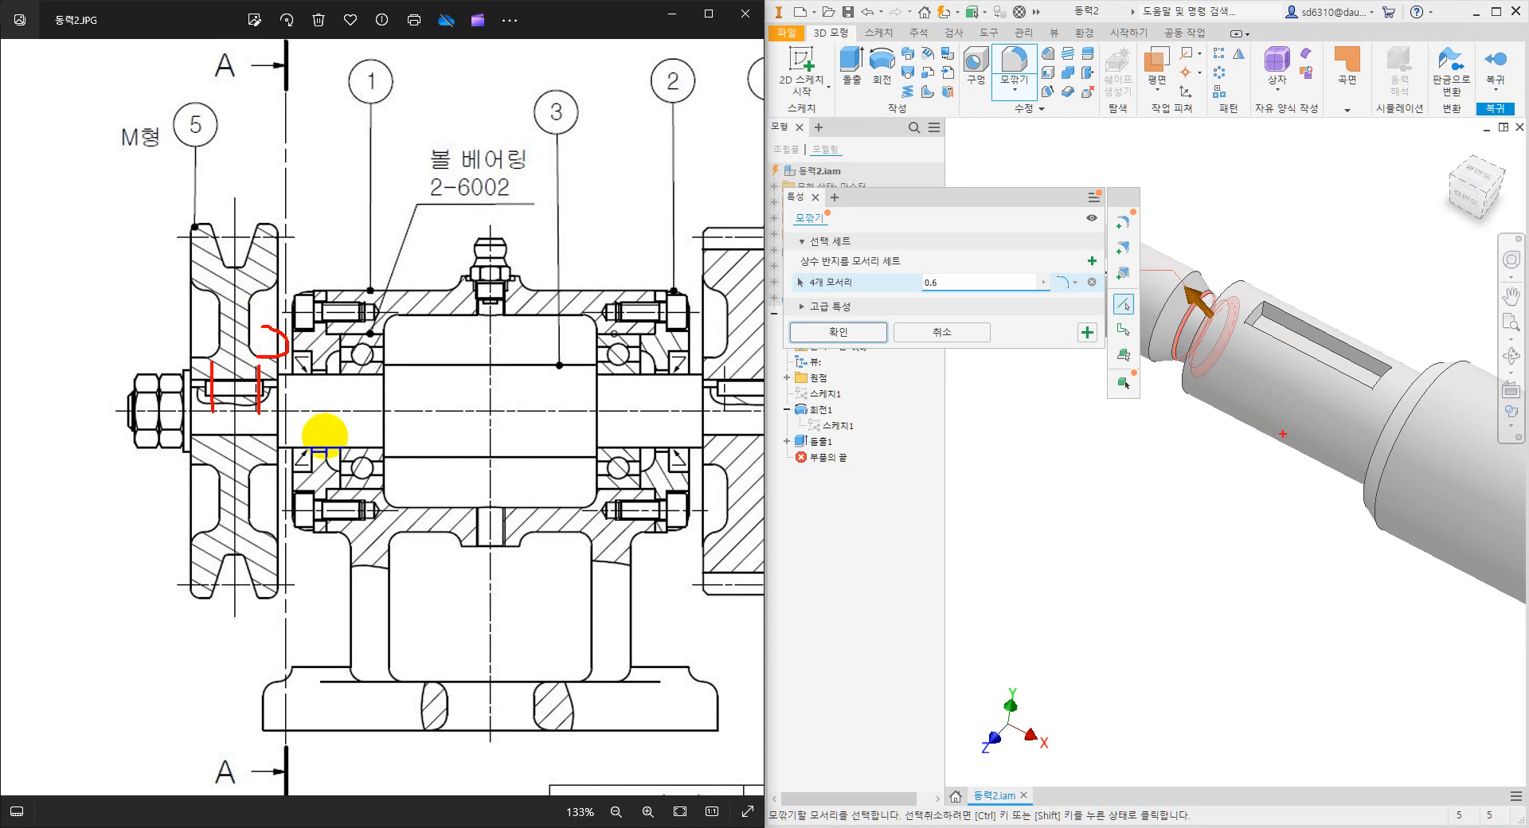
key(Escape)
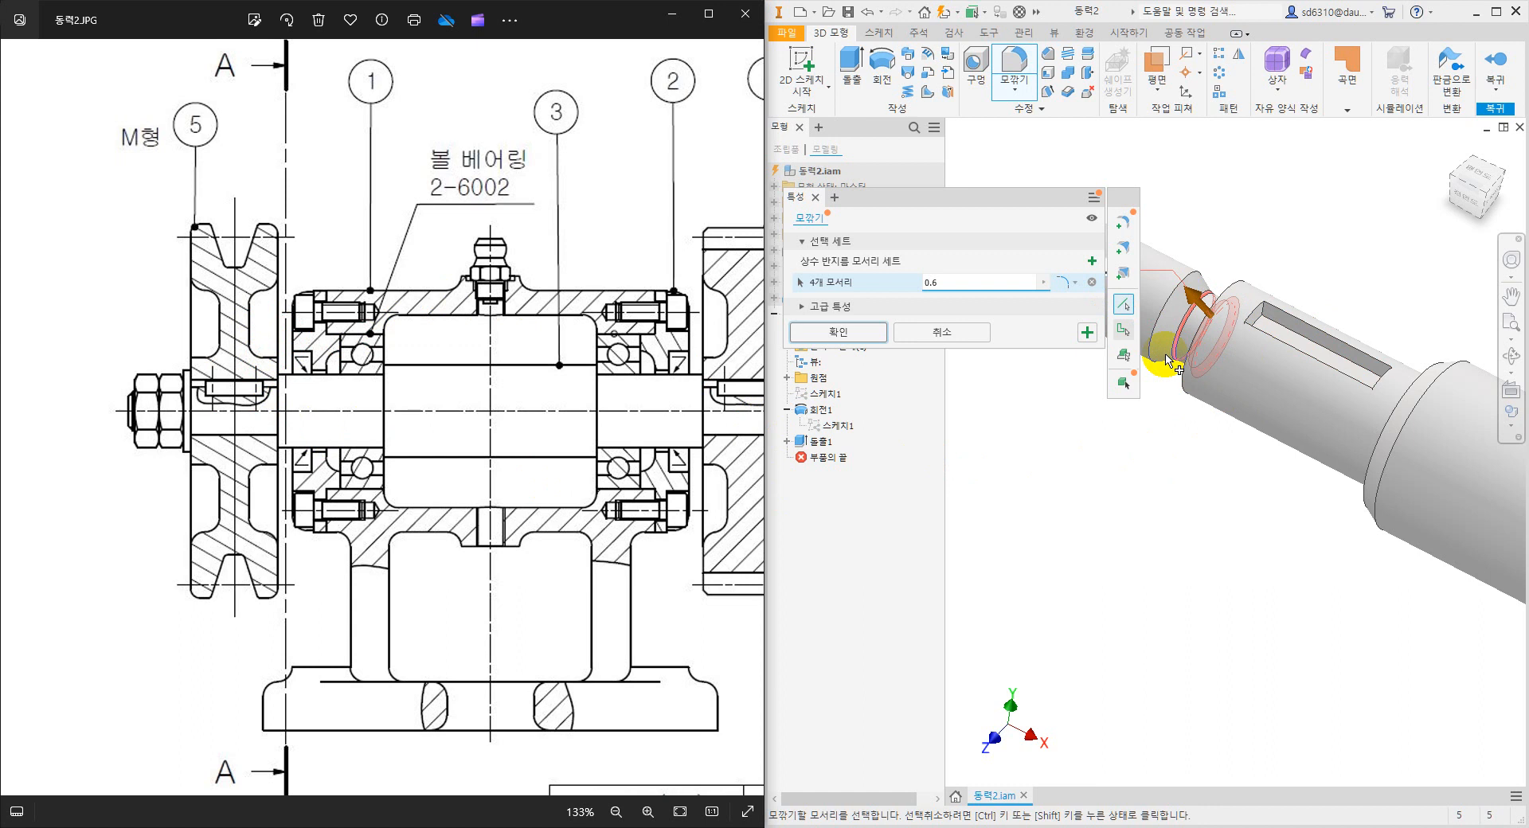
Add a second fillet set of 1.5 mm radius and select the four corner edges of the first key slot.
click(1090, 262)
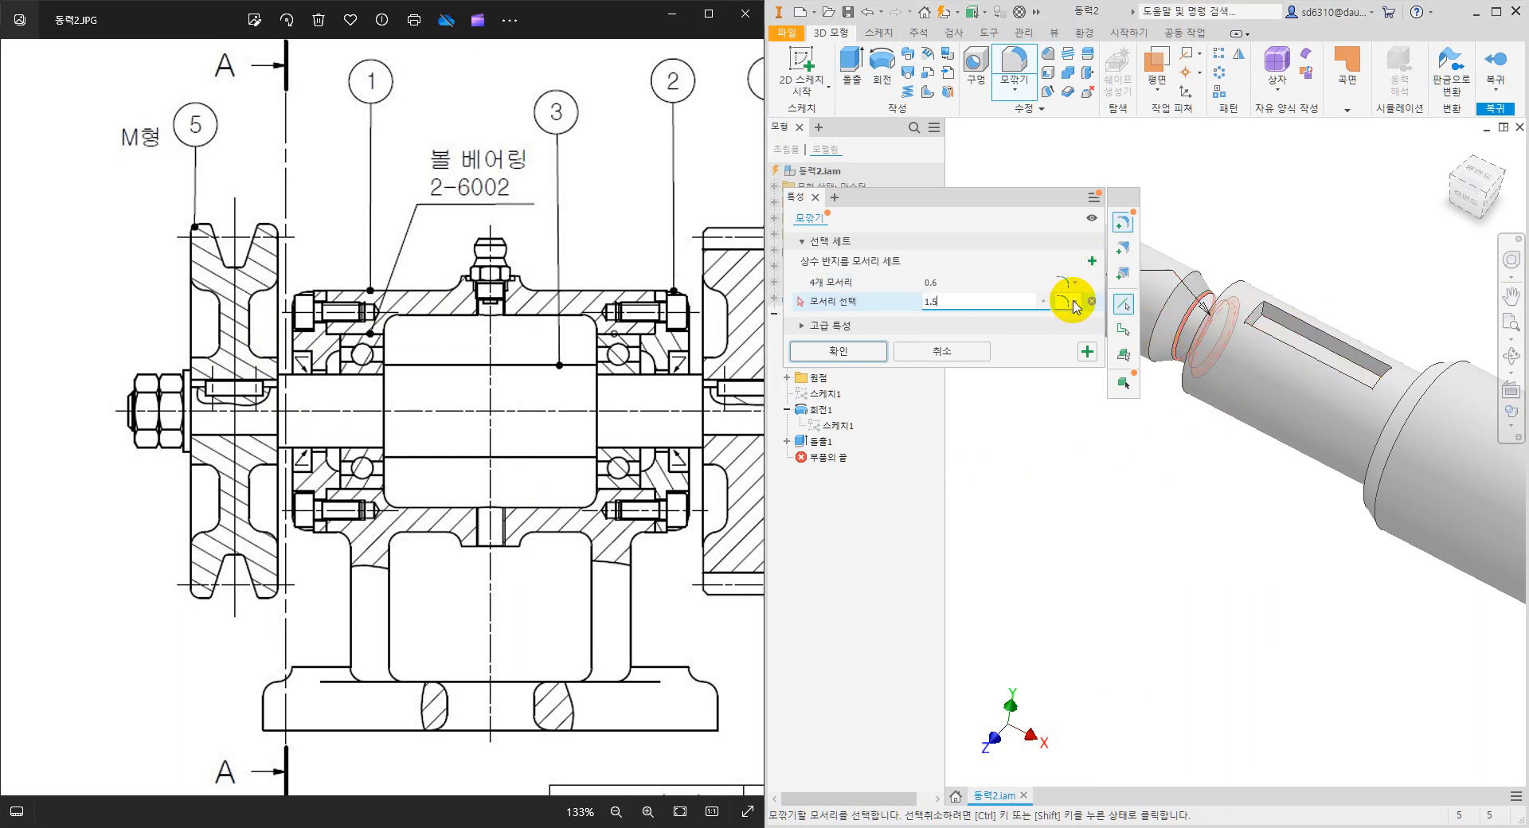
click(1270, 329)
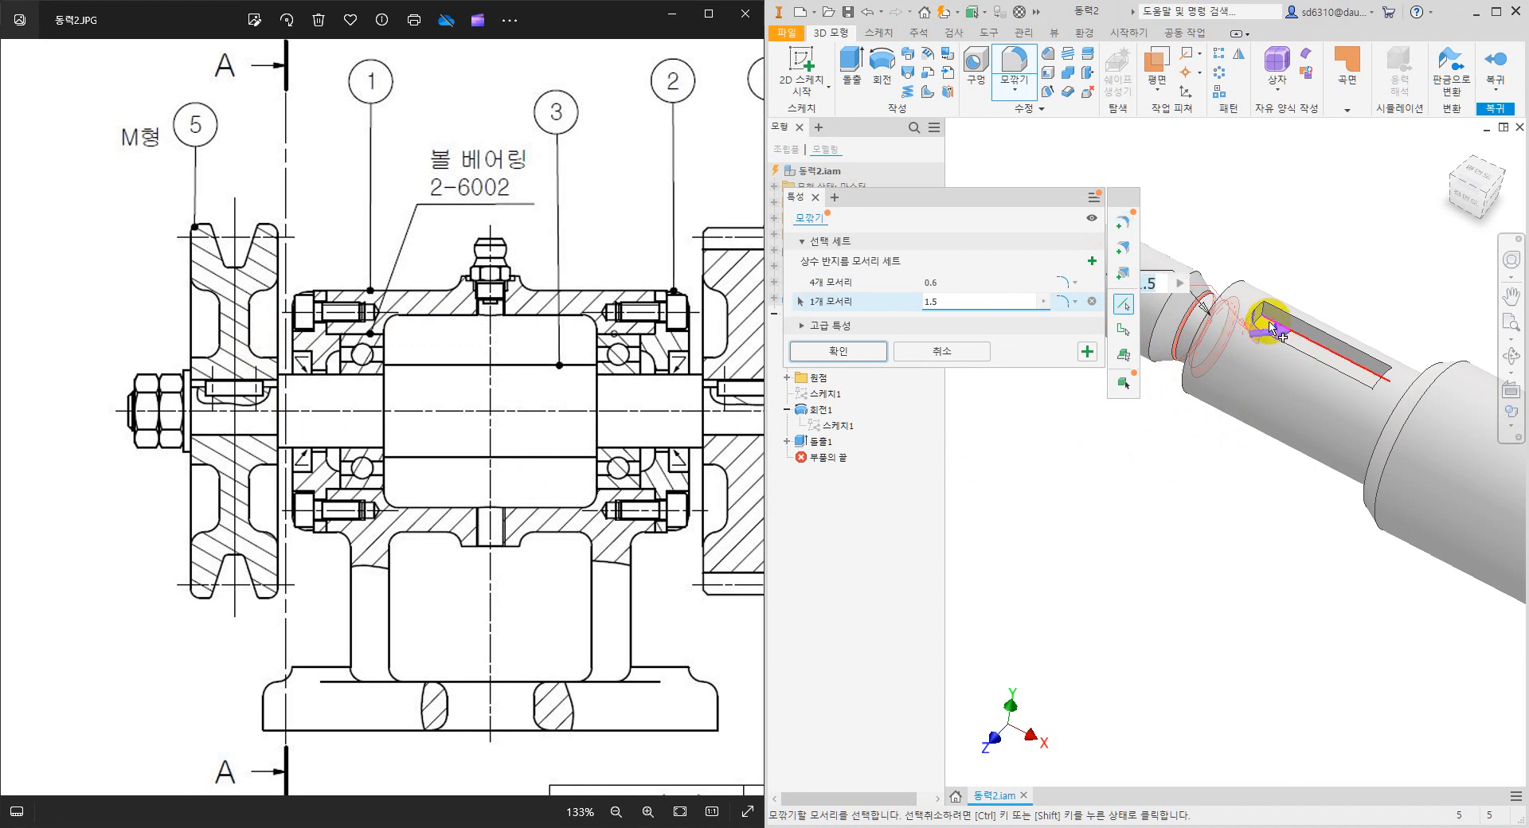
click(1266, 318)
click(1370, 394)
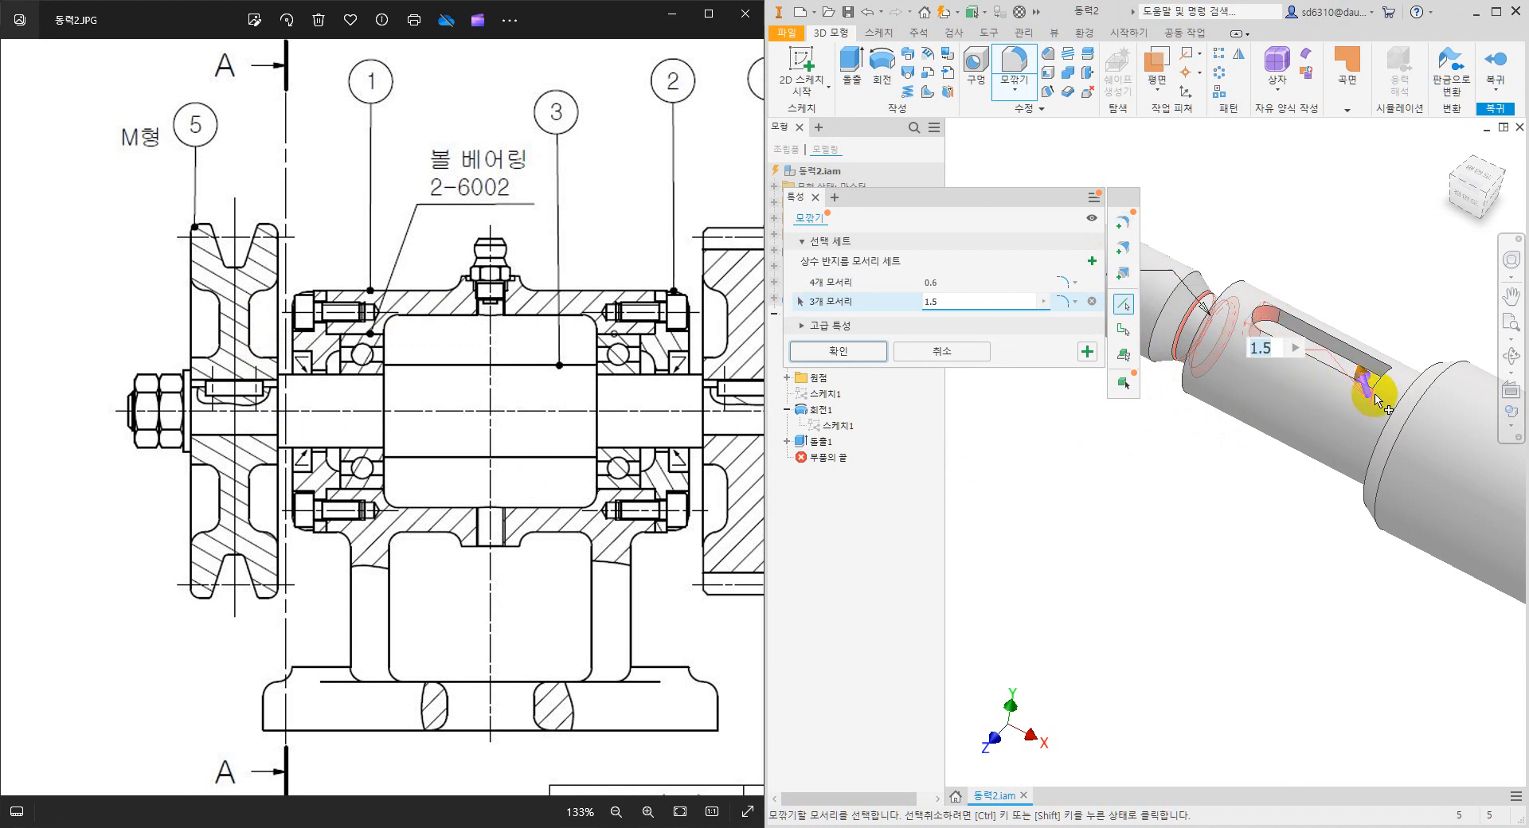
click(1391, 380)
Add the four corner edges of the key slot at the shaft's opposite end to the 1.5 mm fillet set.
scroll(1310, 541, down, 4)
middle_drag(1313, 547, 1042, 476)
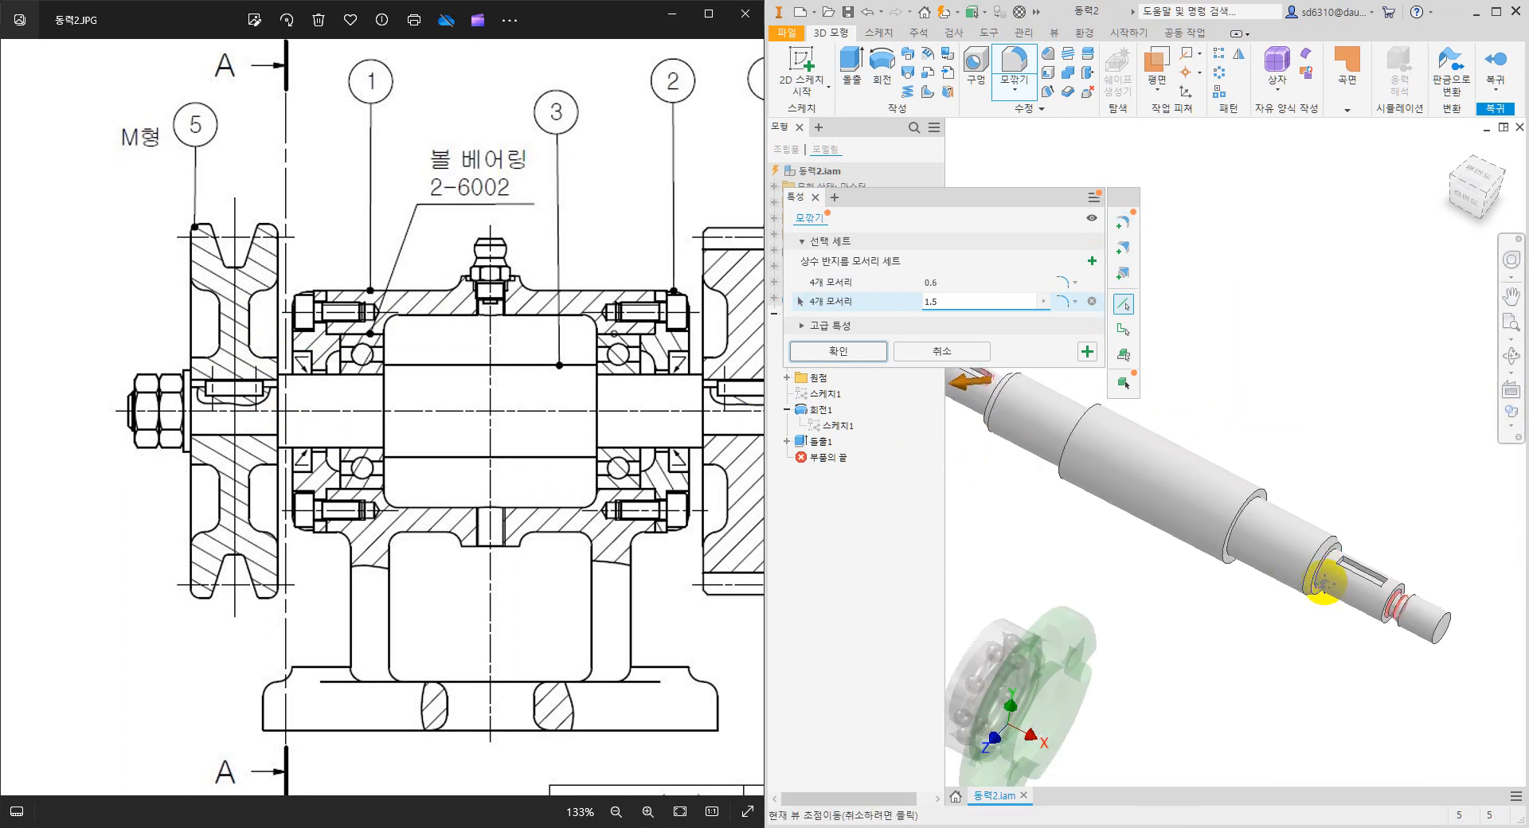
scroll(1293, 575, up, 2)
scroll(1271, 557, up, 2)
click(1270, 487)
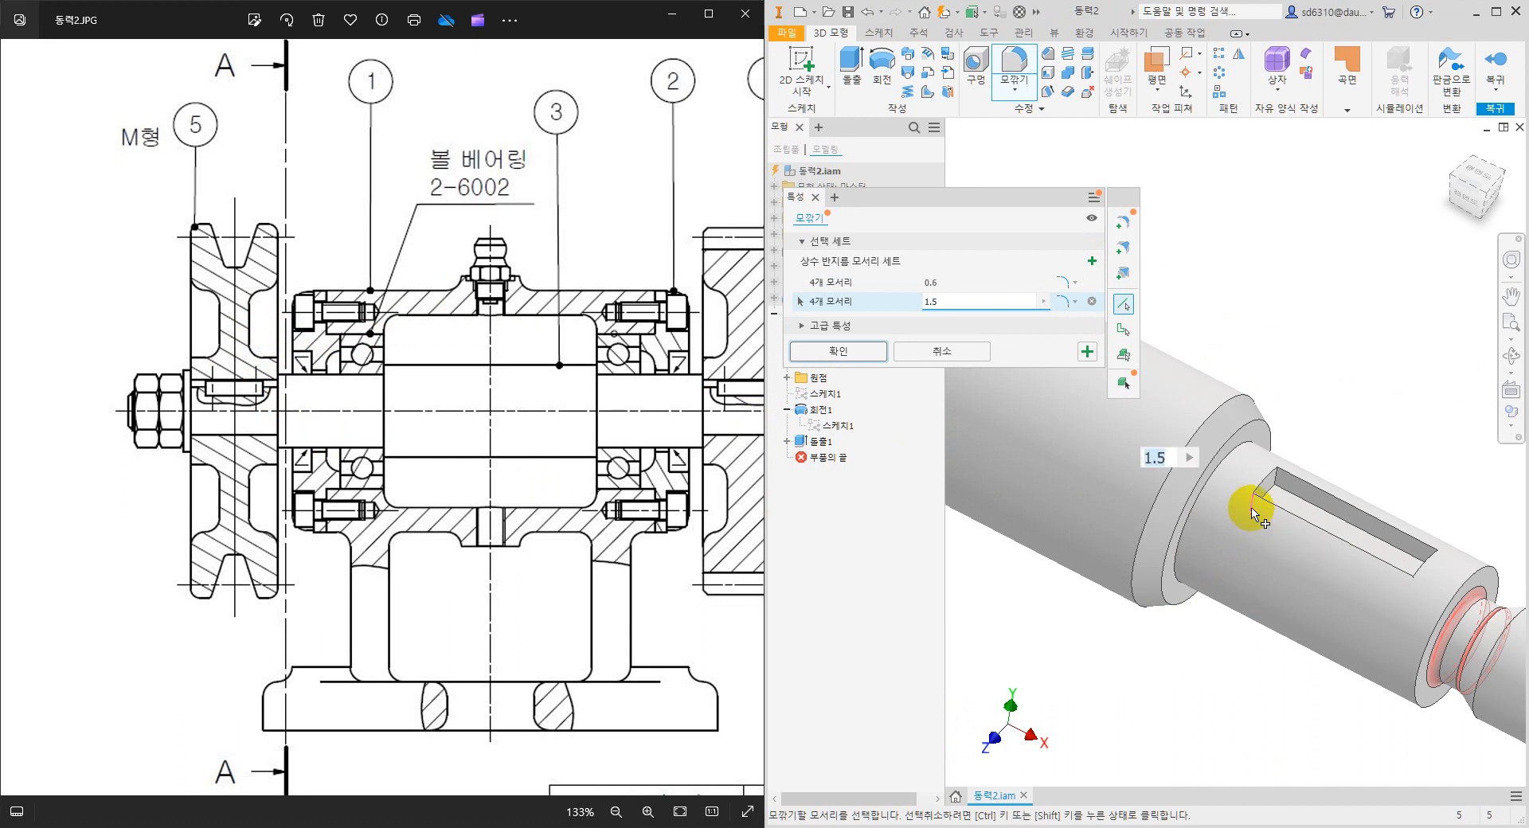
click(1278, 481)
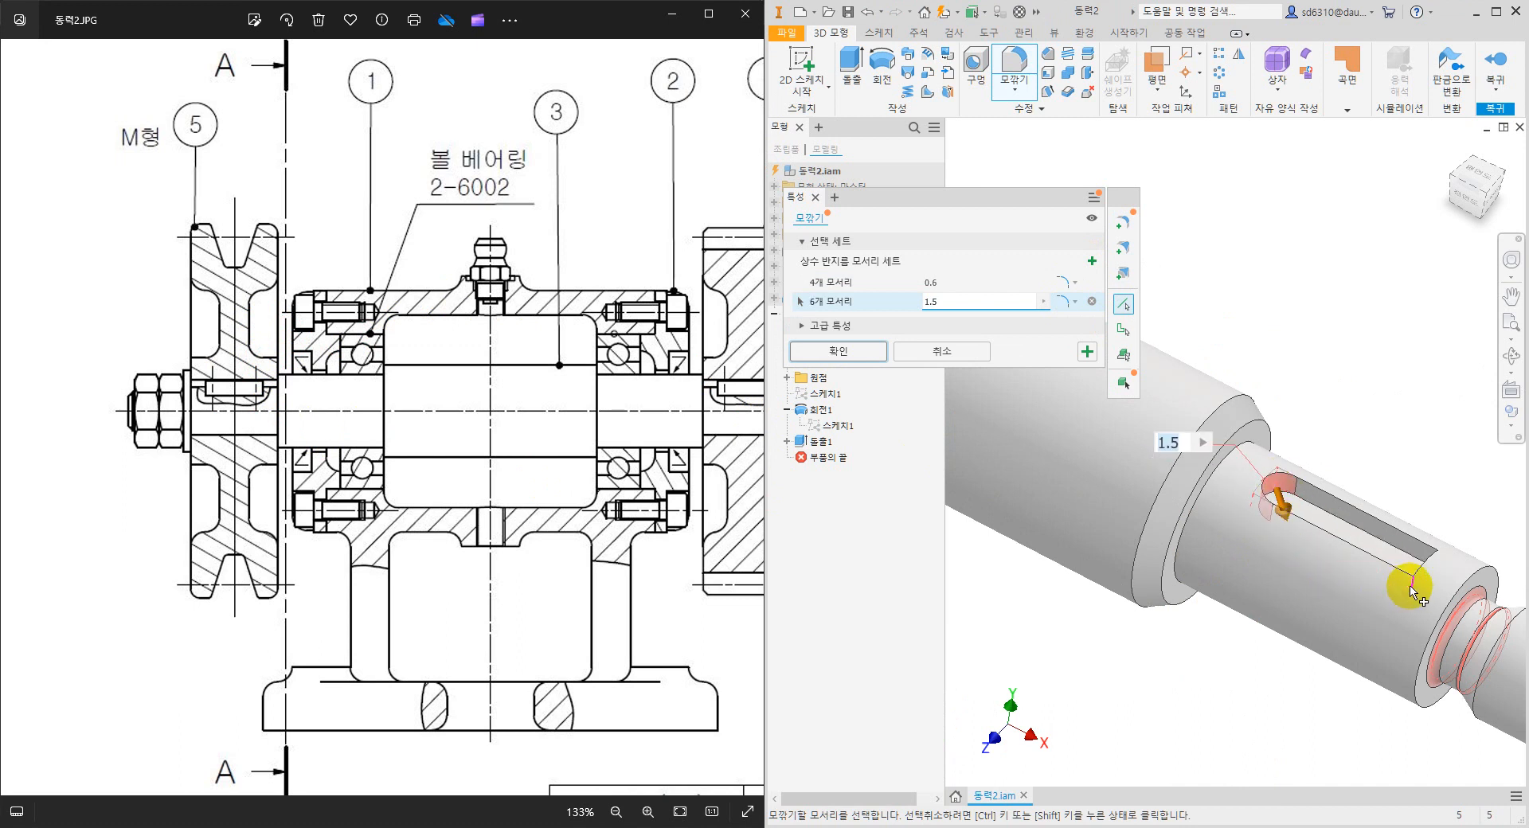
click(1409, 587)
click(1440, 563)
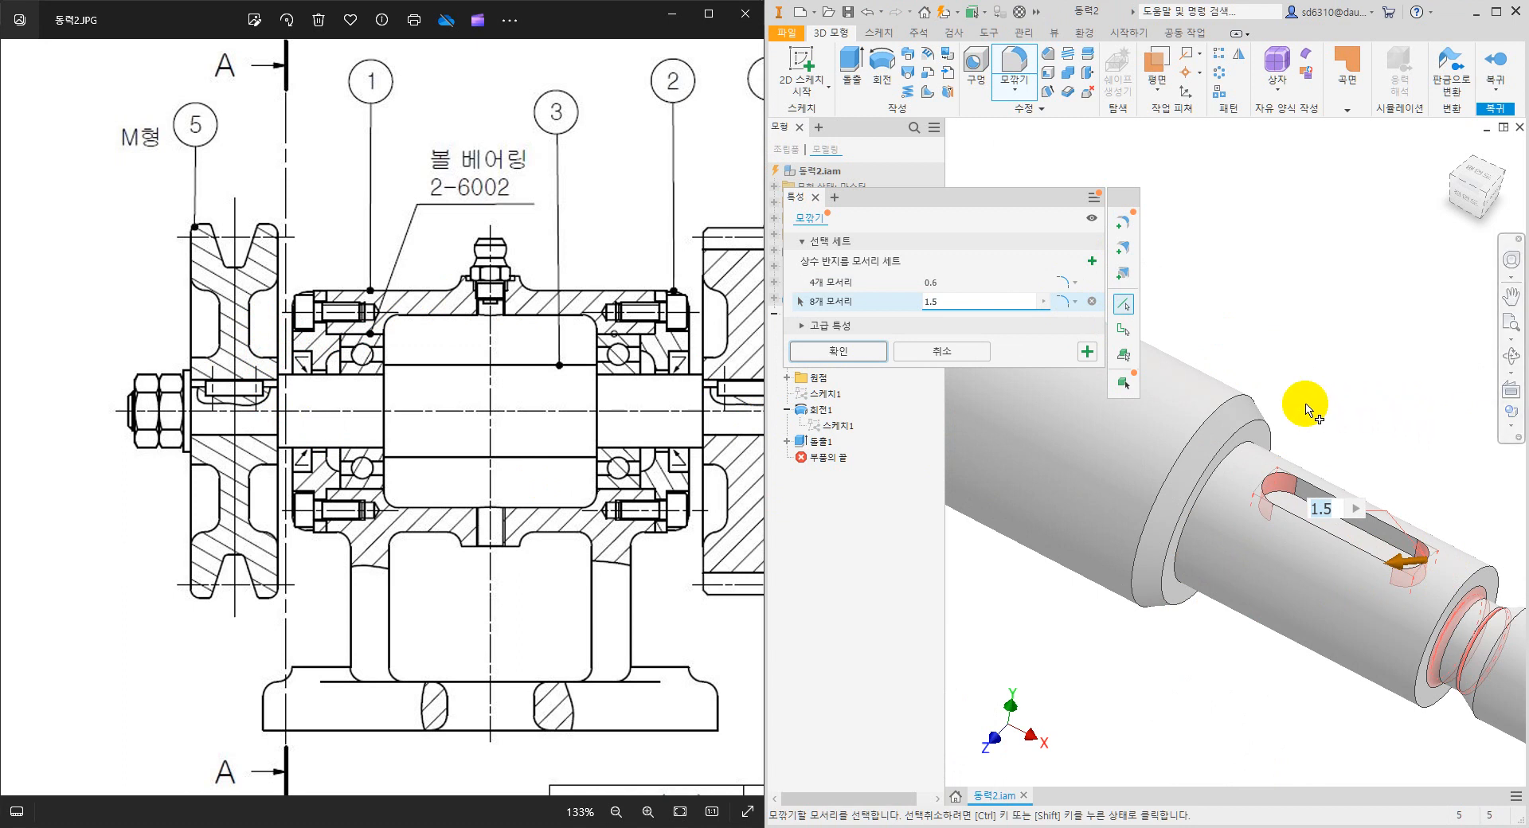
Add the larger-diameter edge of the chamfer on both bearing seats to the 1.5 mm fillet set.
middle_drag(1306, 396, 1340, 434)
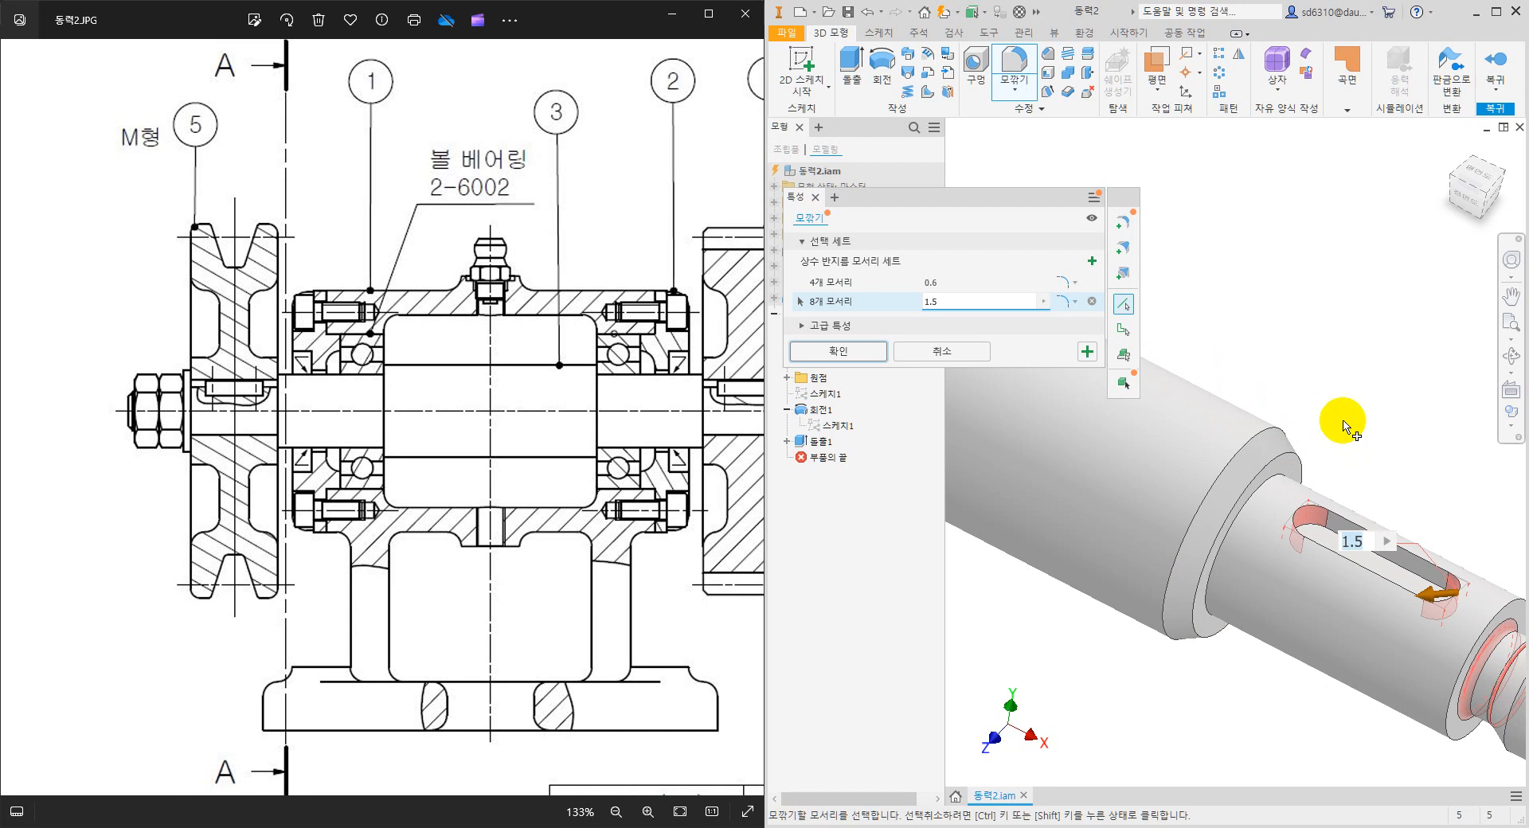
click(1262, 433)
scroll(1274, 326, down, 3)
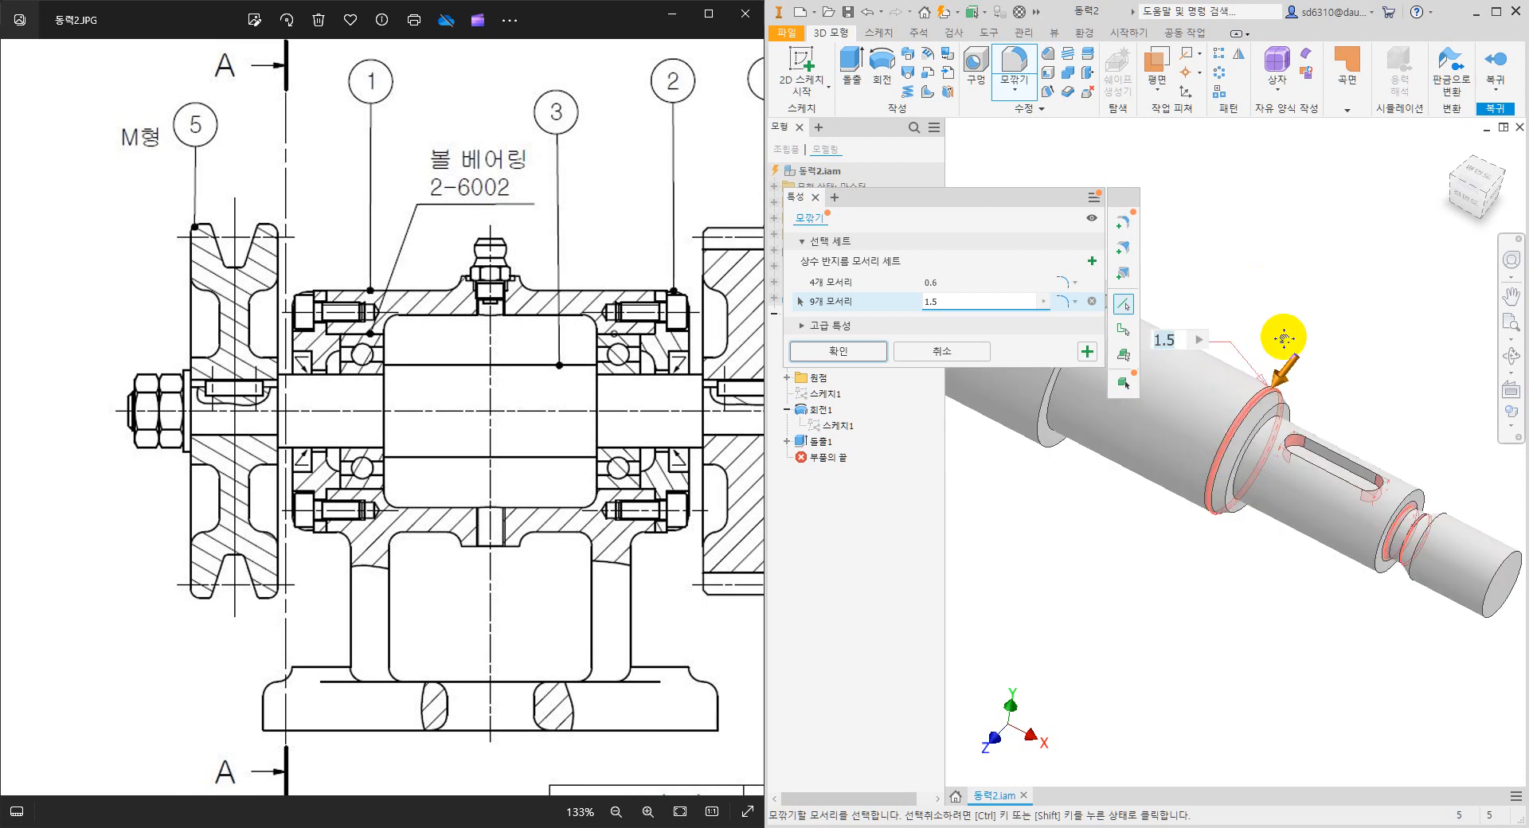
scroll(1293, 358, down, 4)
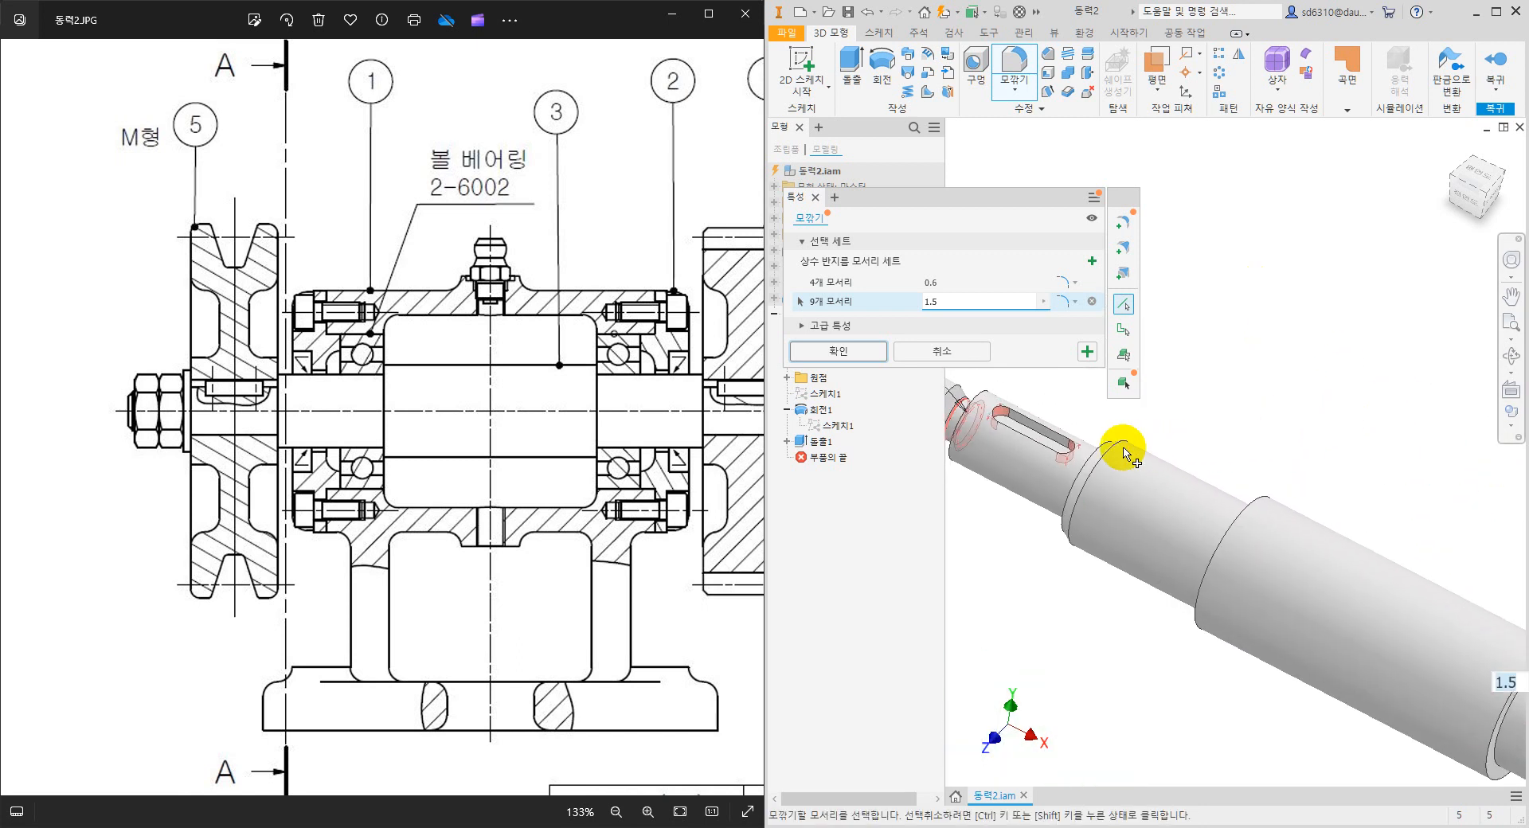
click(1120, 443)
Reactivate the 0.6 mm fillet set and add the smaller-diameter edge of the chamfer on both bearing seats.
middle_drag(1388, 454, 1254, 348)
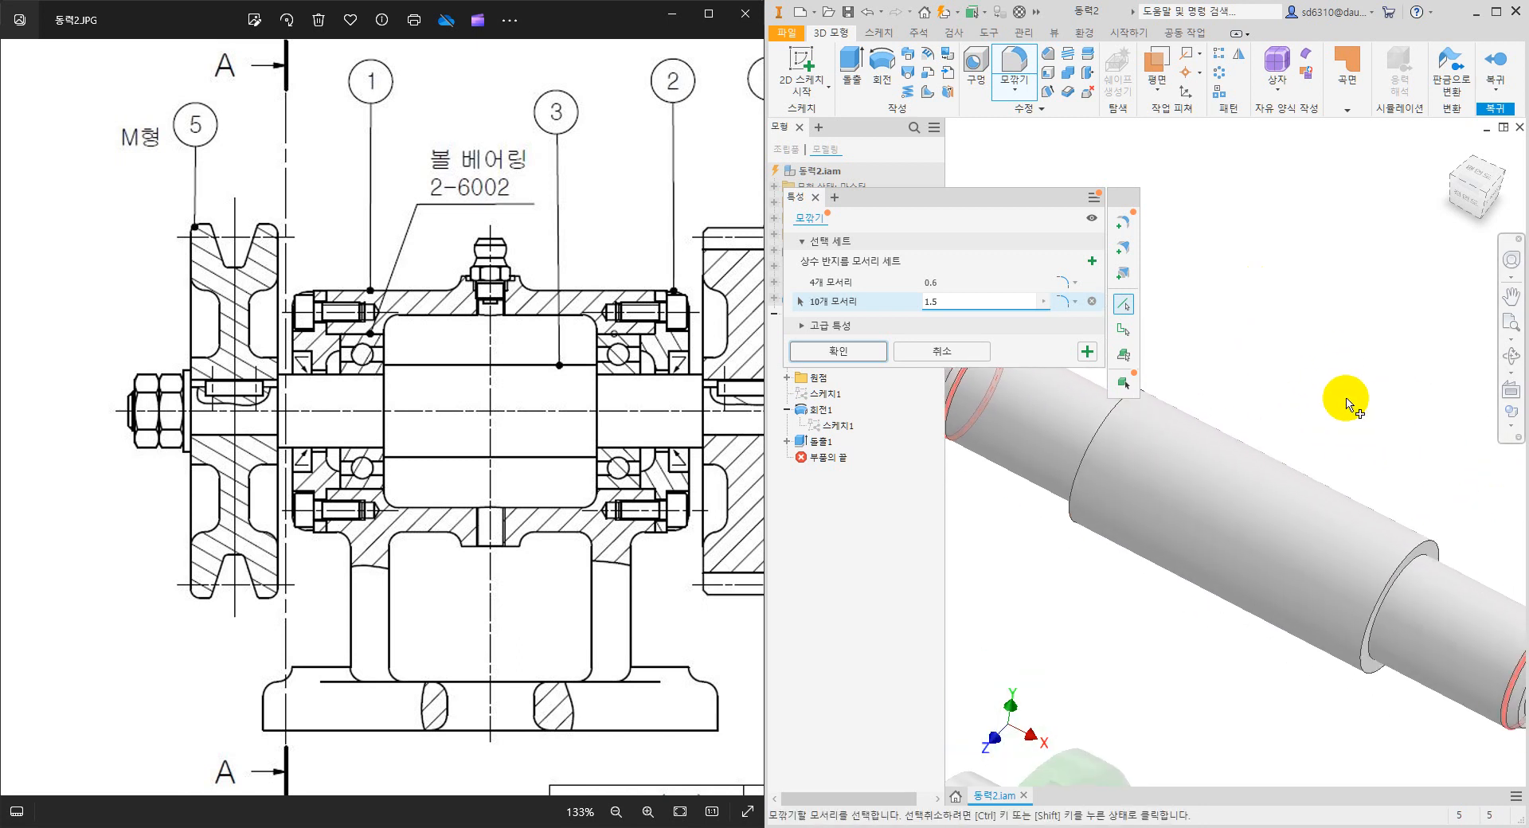
middle_drag(1461, 468, 1350, 380)
scroll(1406, 477, up, 2)
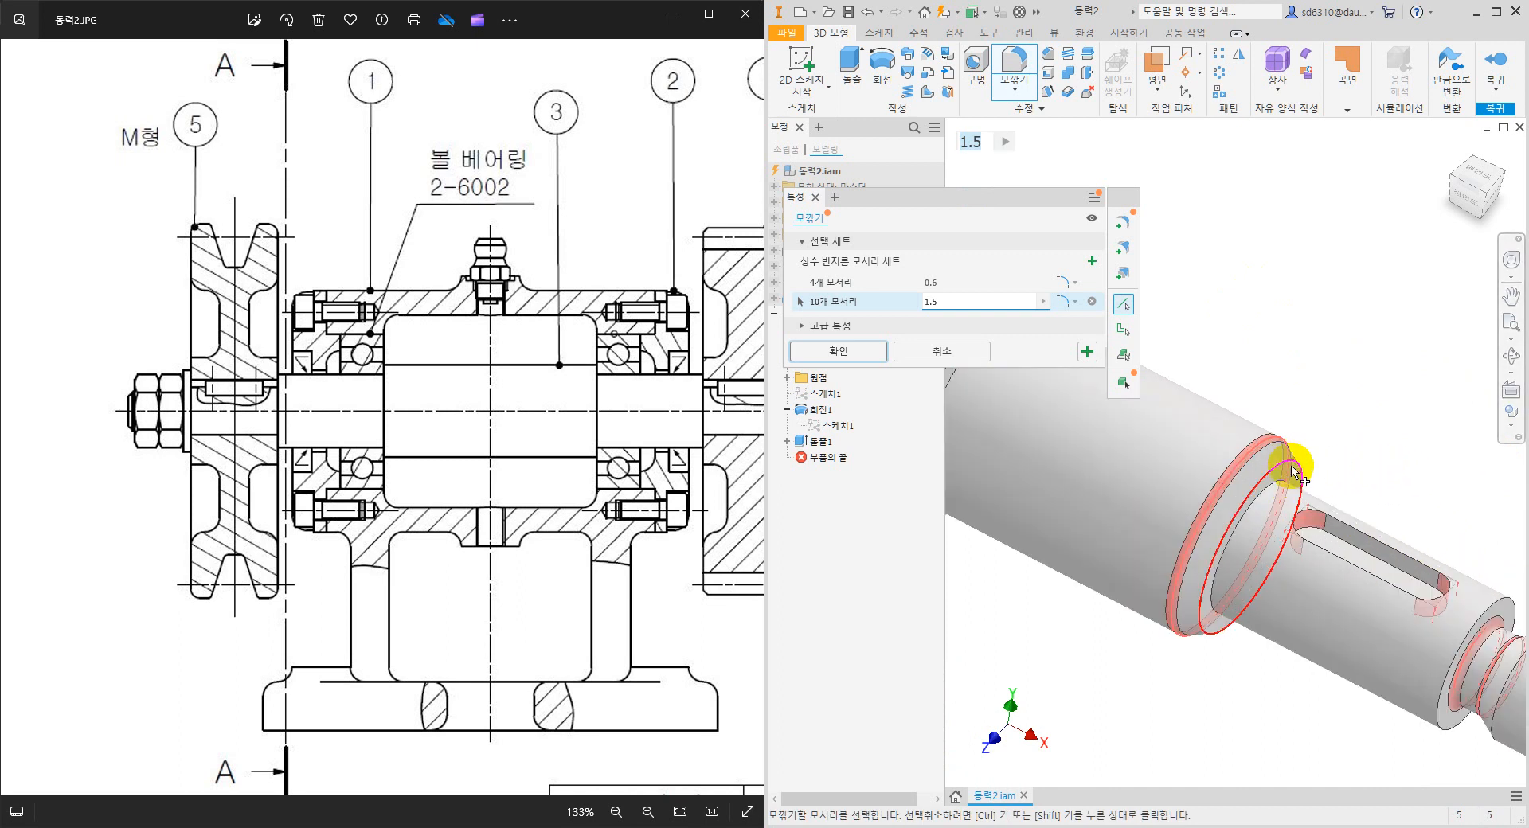
click(947, 282)
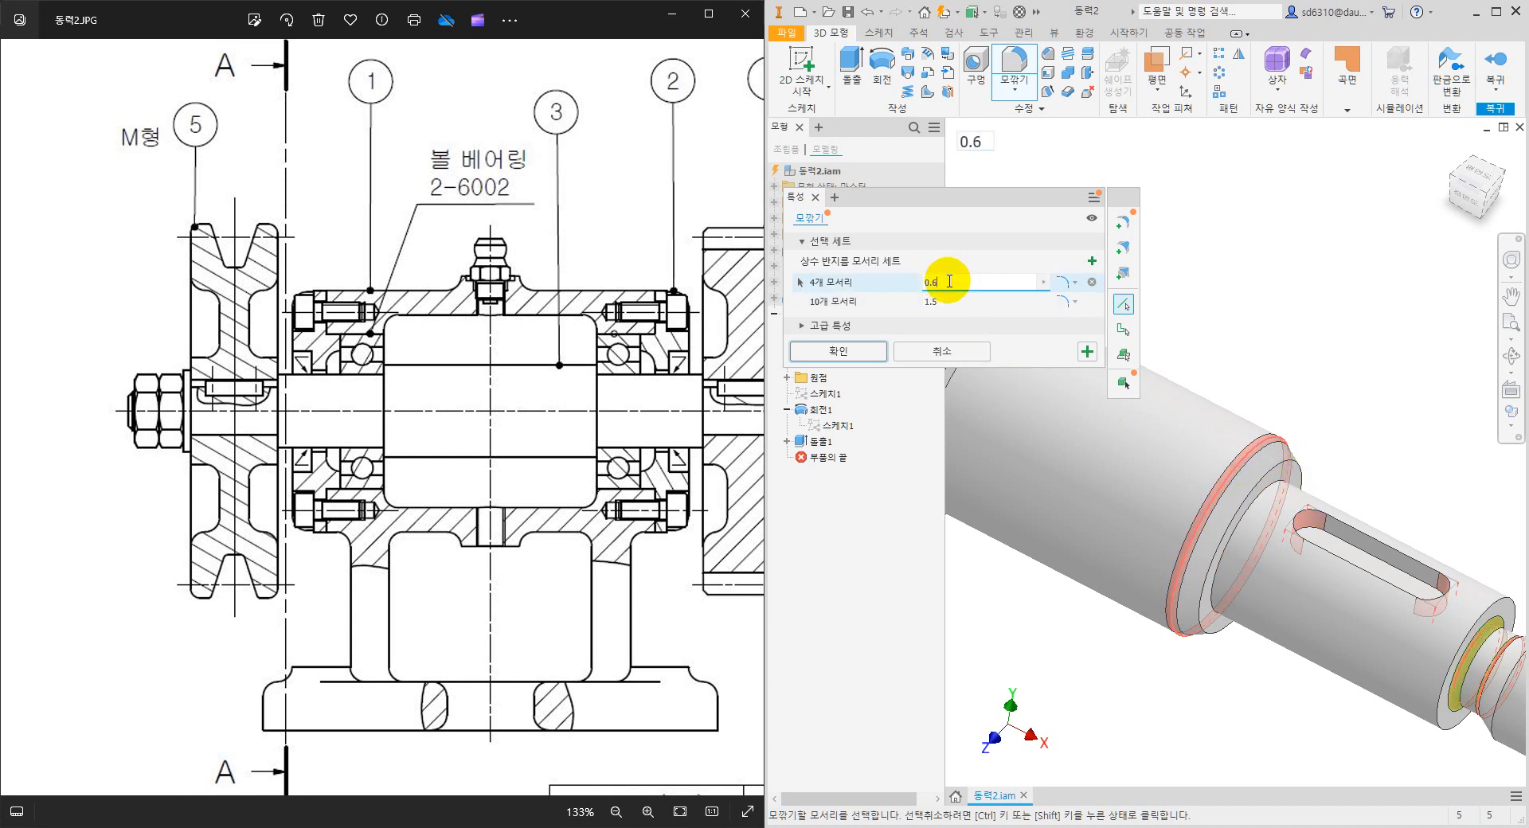
click(1269, 478)
scroll(1300, 317, up, 3)
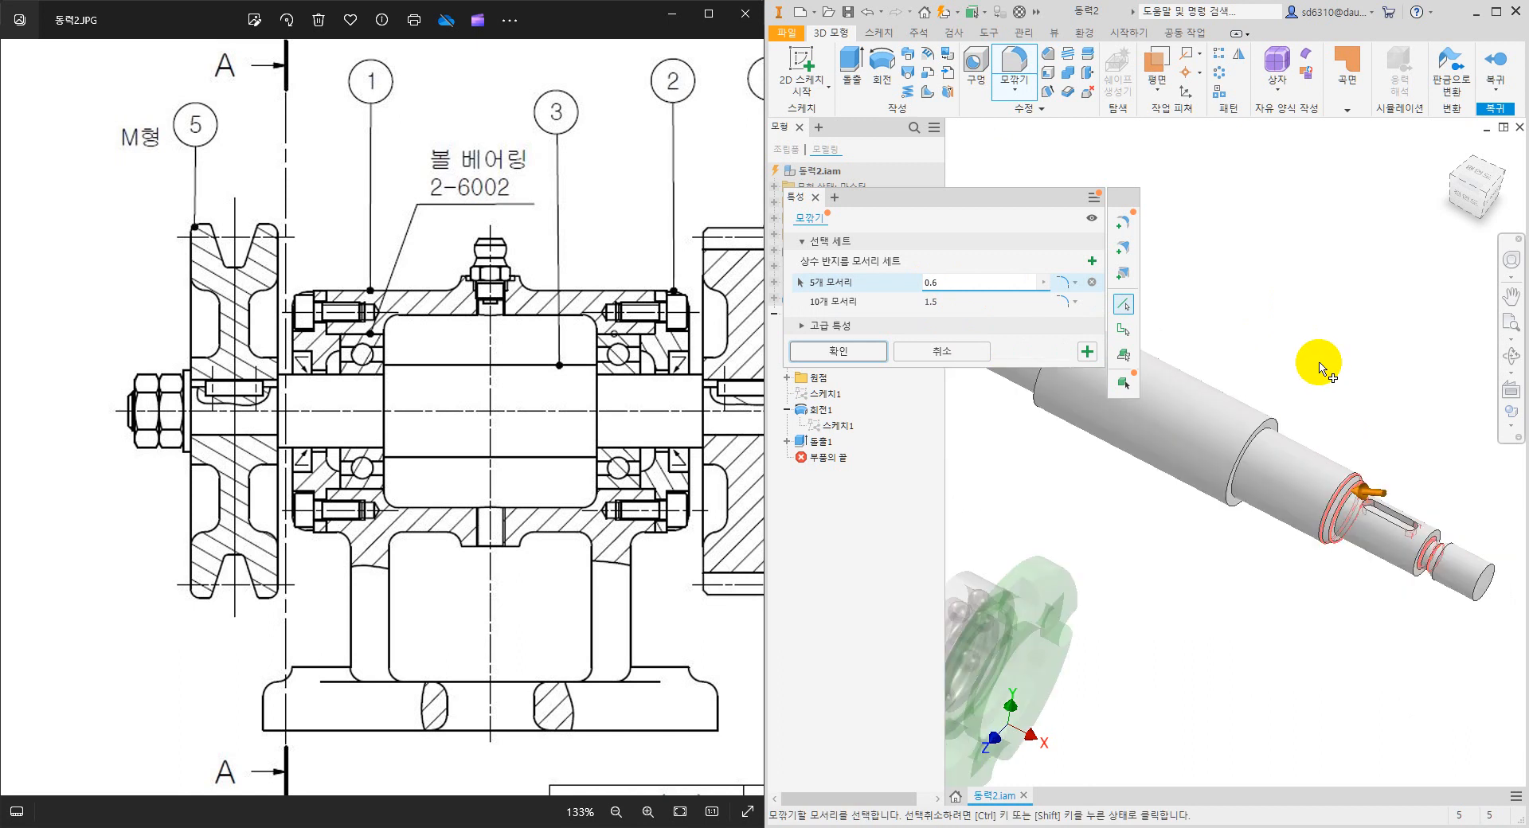
scroll(1242, 406, down, 2)
scroll(1245, 409, down, 2)
scroll(1035, 422, down, 2)
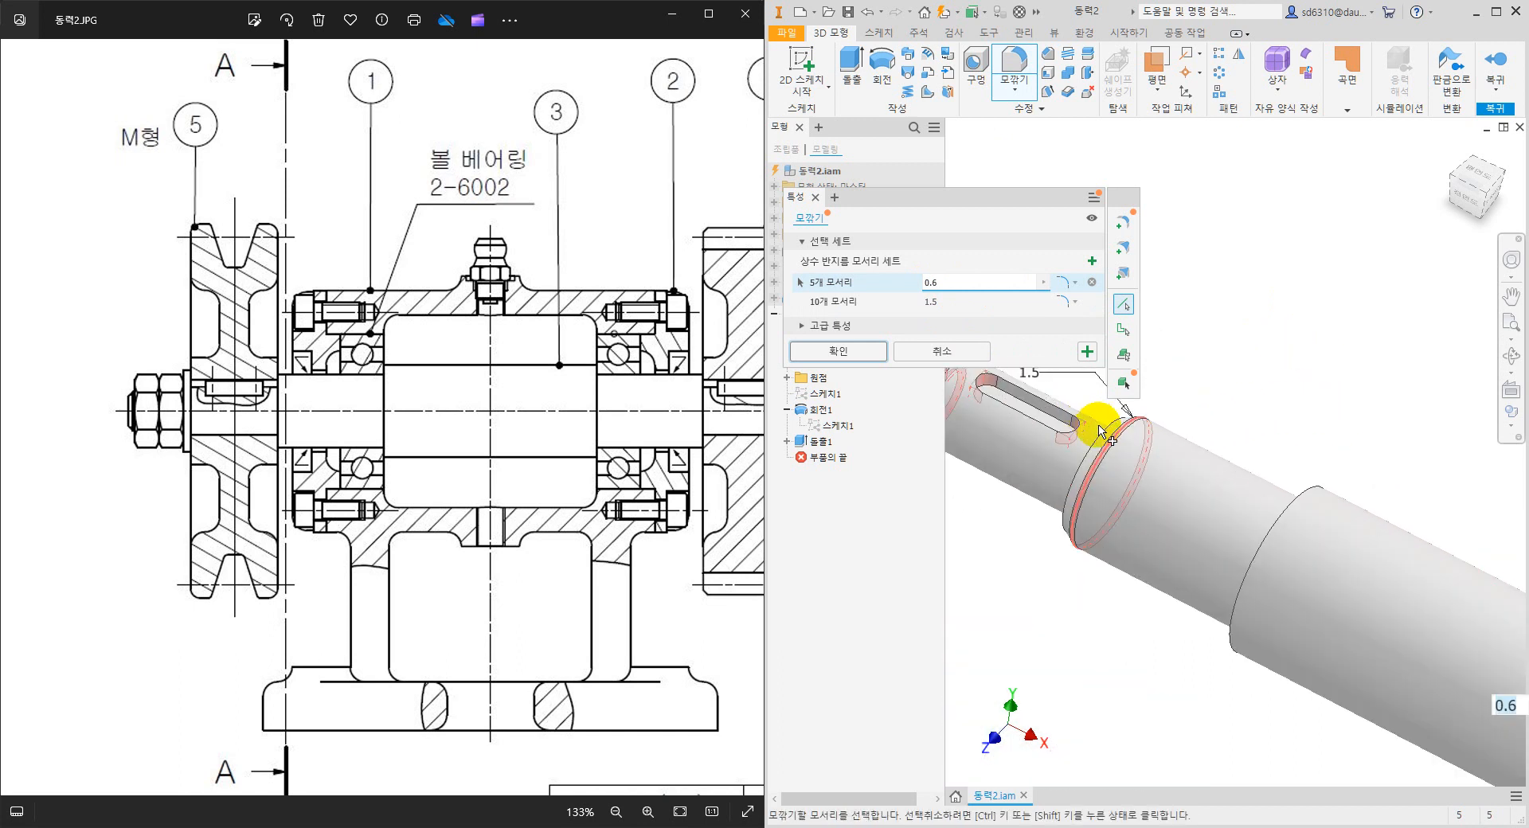
click(1107, 434)
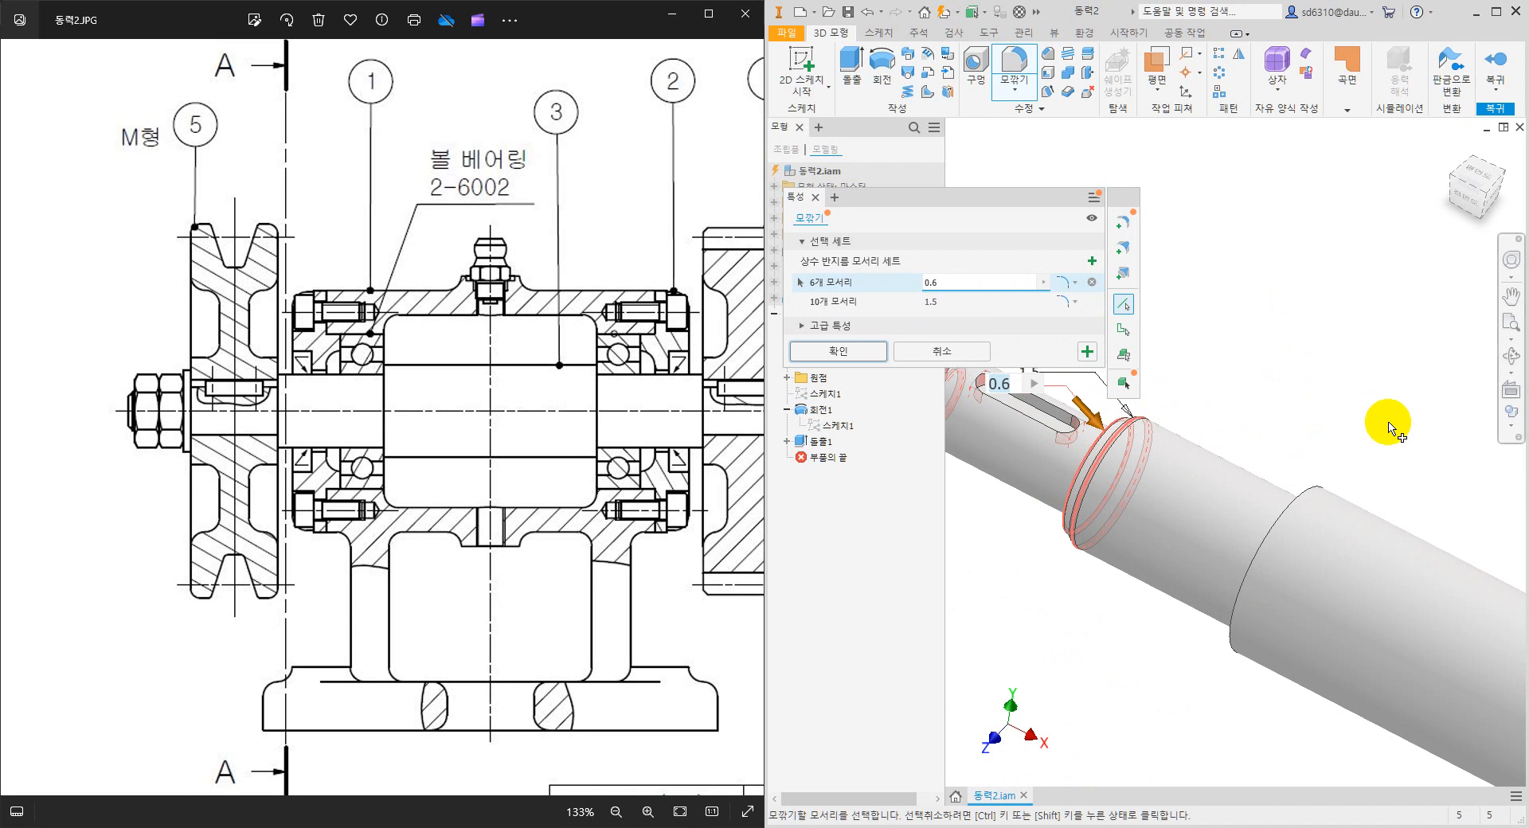
Mark on the assembly drawing the corners where both bearings seat against the shaft's central shoulders.
middle_drag(1382, 427, 1273, 366)
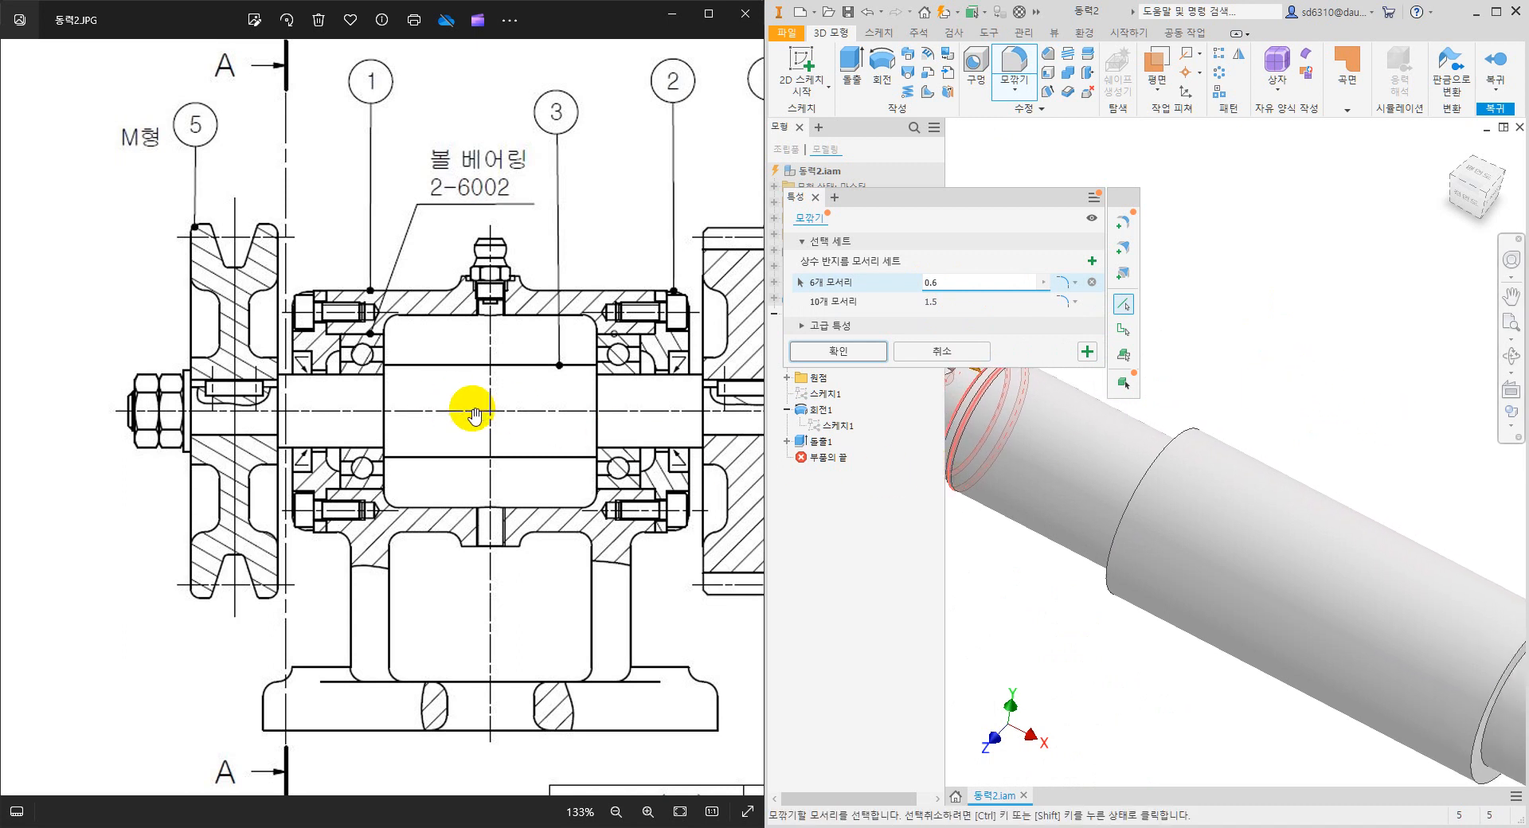
key(ctrl+2)
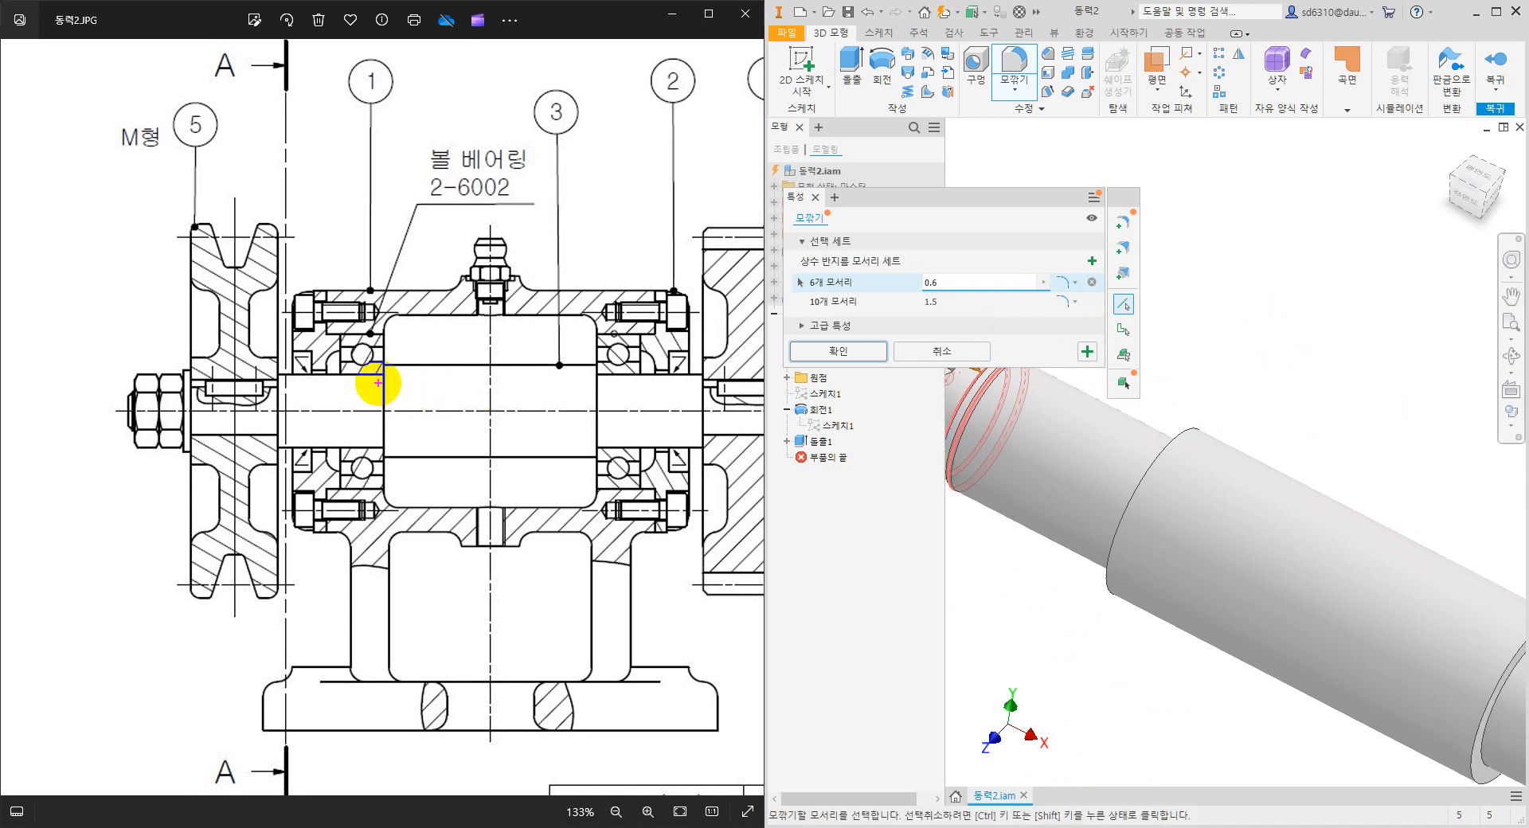
drag(390, 376, 391, 353)
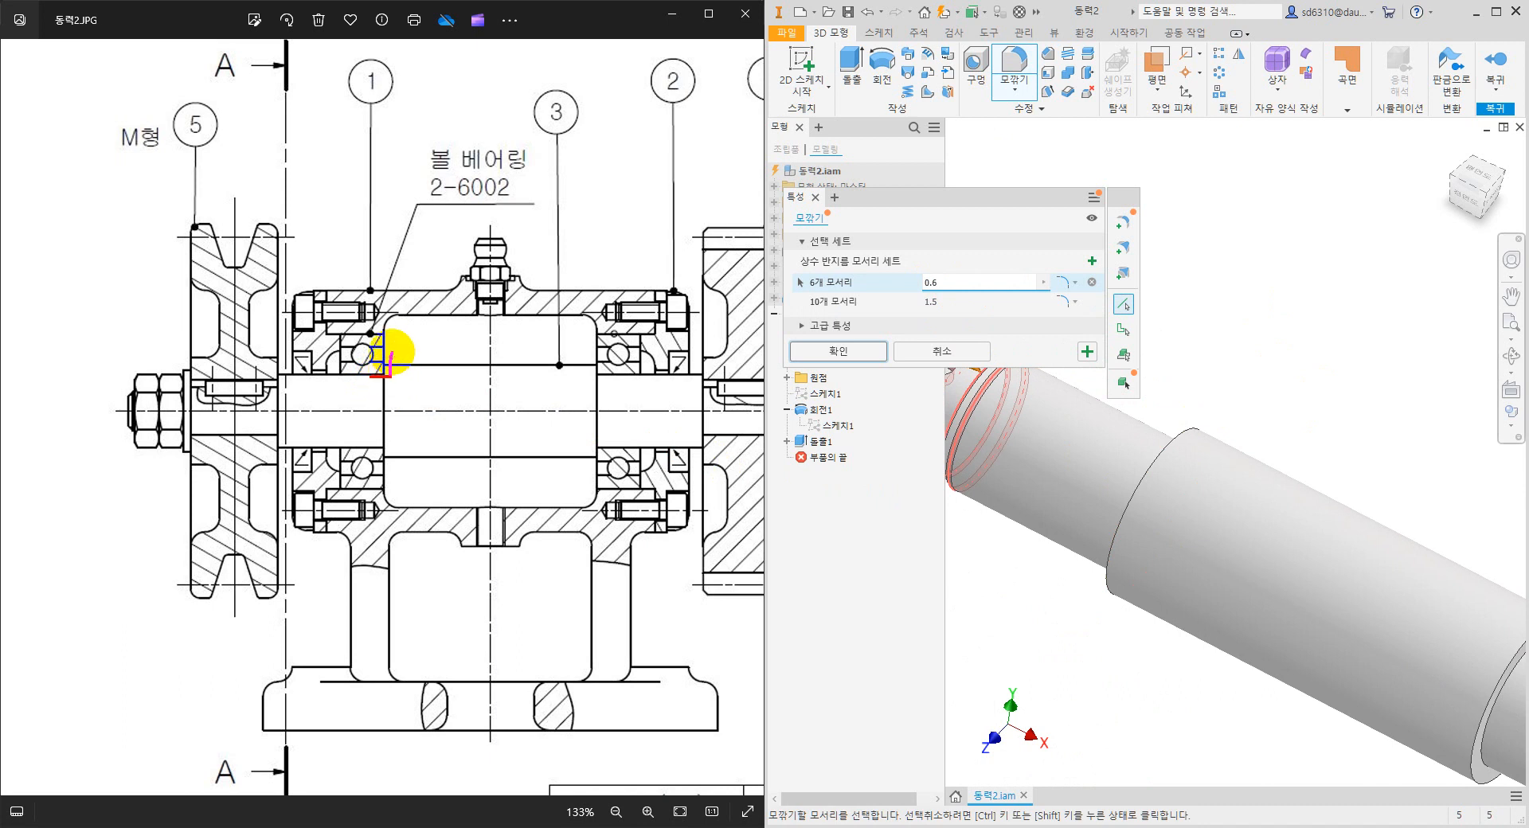
mouse_move(594, 358)
mouse_down()
mouse_move(595, 380)
mouse_move(622, 375)
mouse_up()
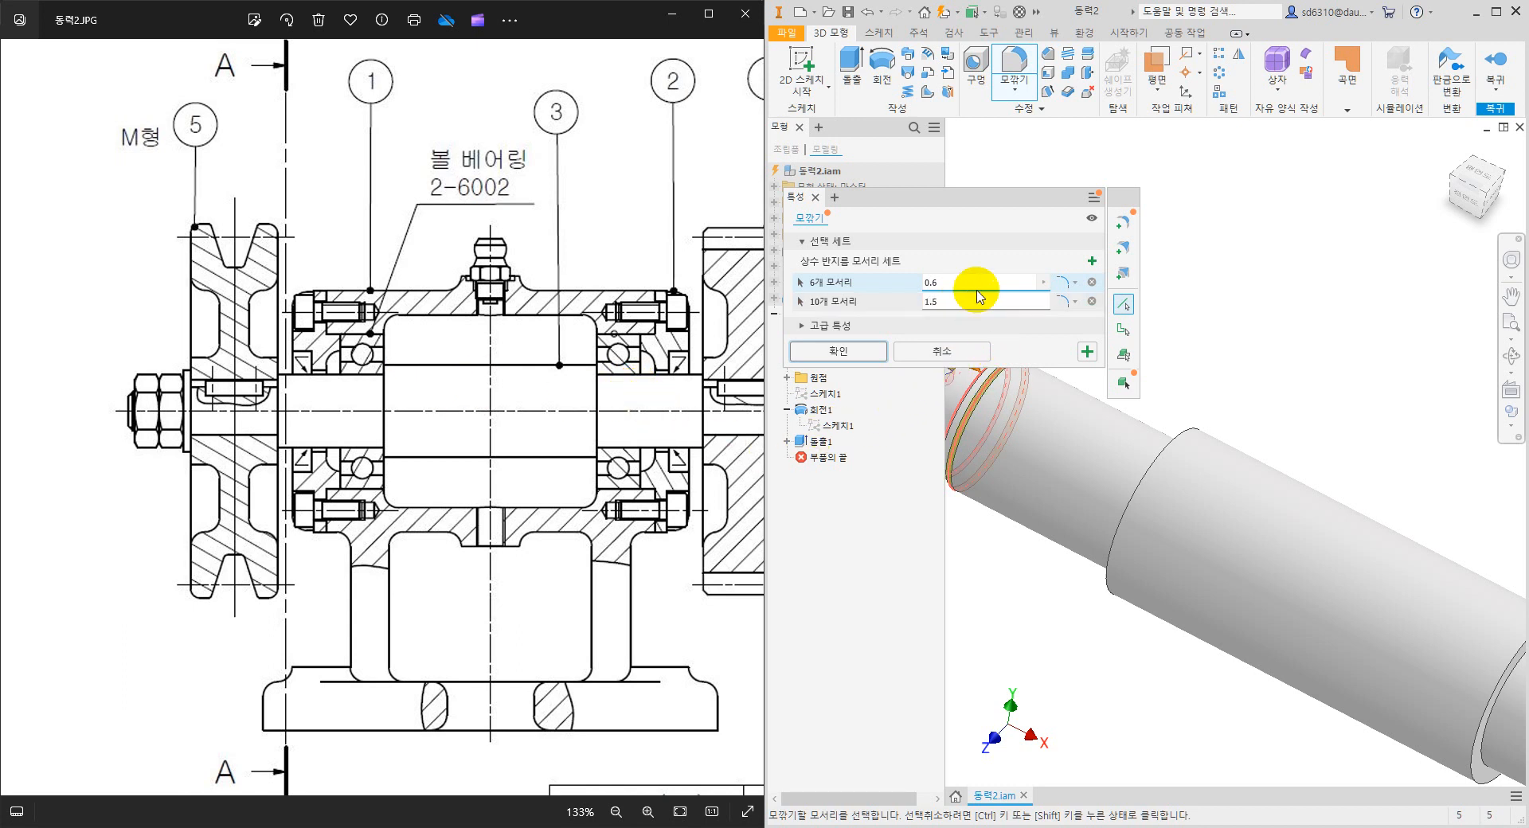
Add a third fillet set of 0.3 mm on the root edges of both central shoulders and apply the fillet.
click(1092, 261)
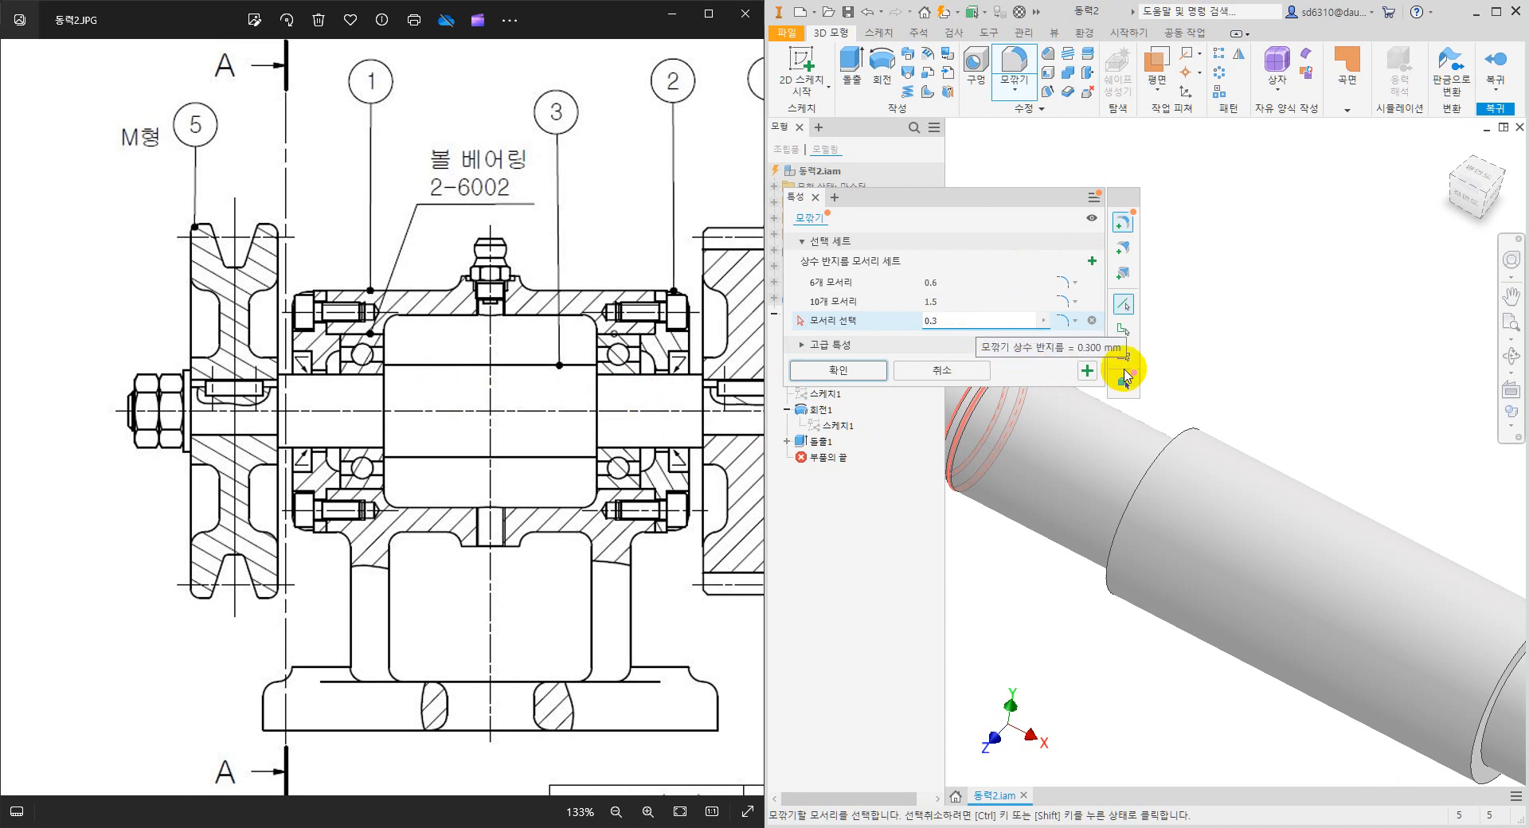
scroll(1258, 374, down, 3)
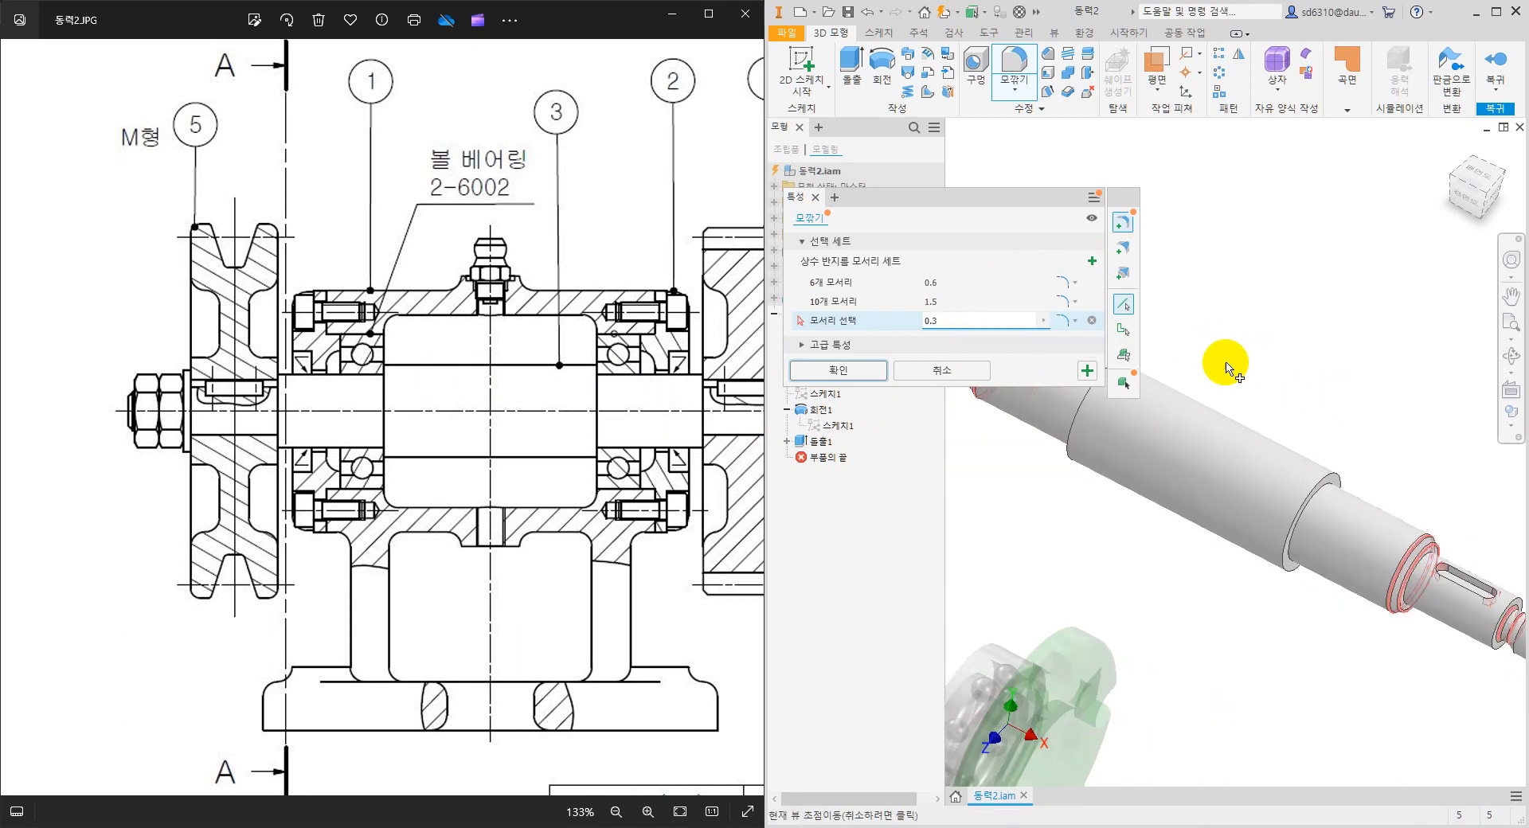
click(1335, 487)
middle_drag(1317, 373, 1376, 470)
mouse_move(1254, 396)
shift+middle_down()
mouse_move(1282, 428)
mouse_move(1351, 413)
mouse_move(1314, 382)
mouse_move(1258, 406)
shift+middle_up()
click(1105, 443)
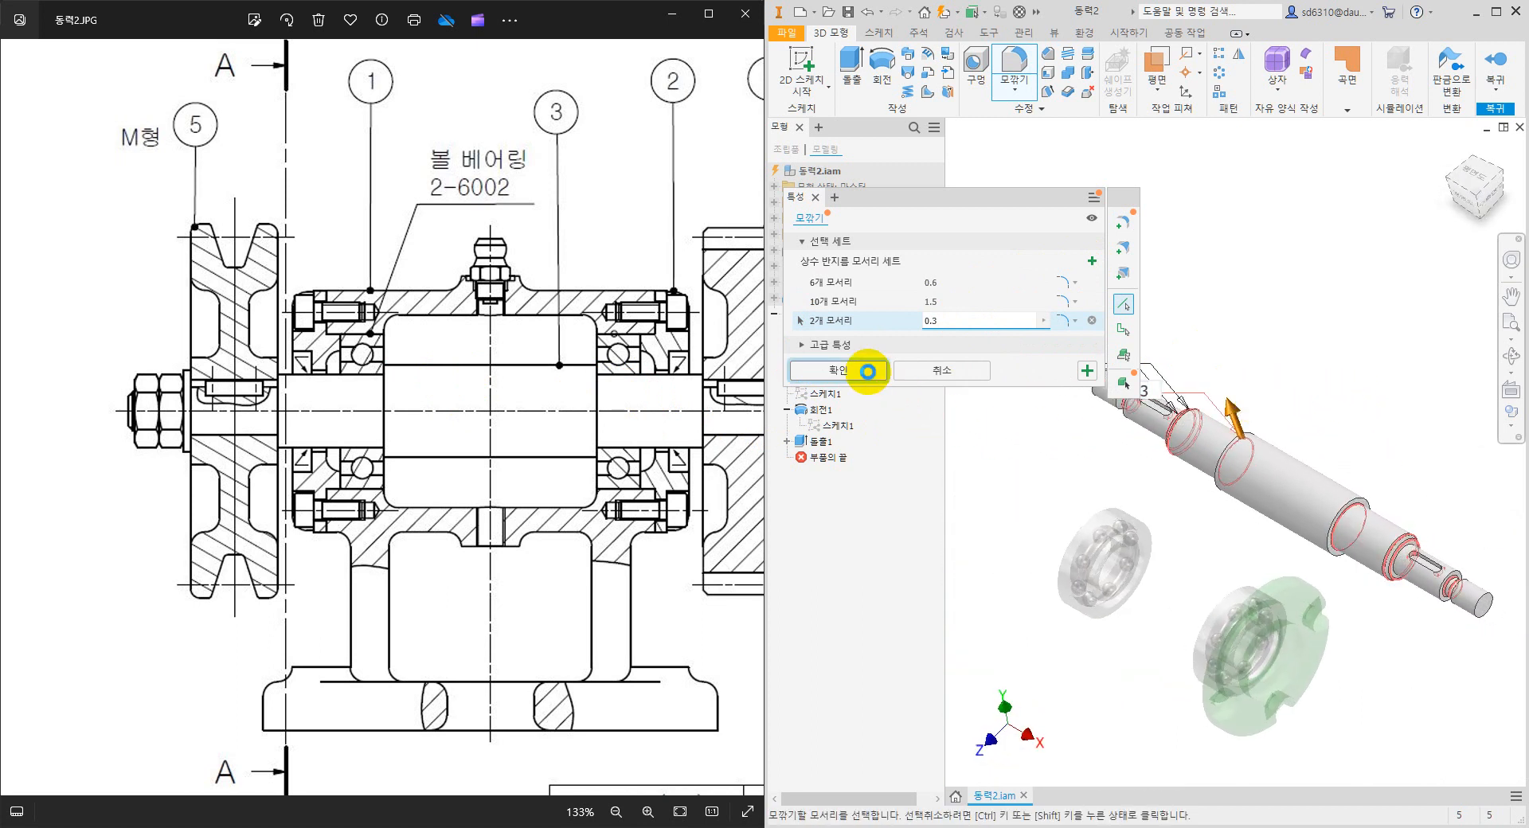
click(872, 371)
Thread the shaft's end beside the key slot over its full length with the ISO Metric profile, M8x1.25, right-hand.
middle_drag(1361, 384, 1316, 382)
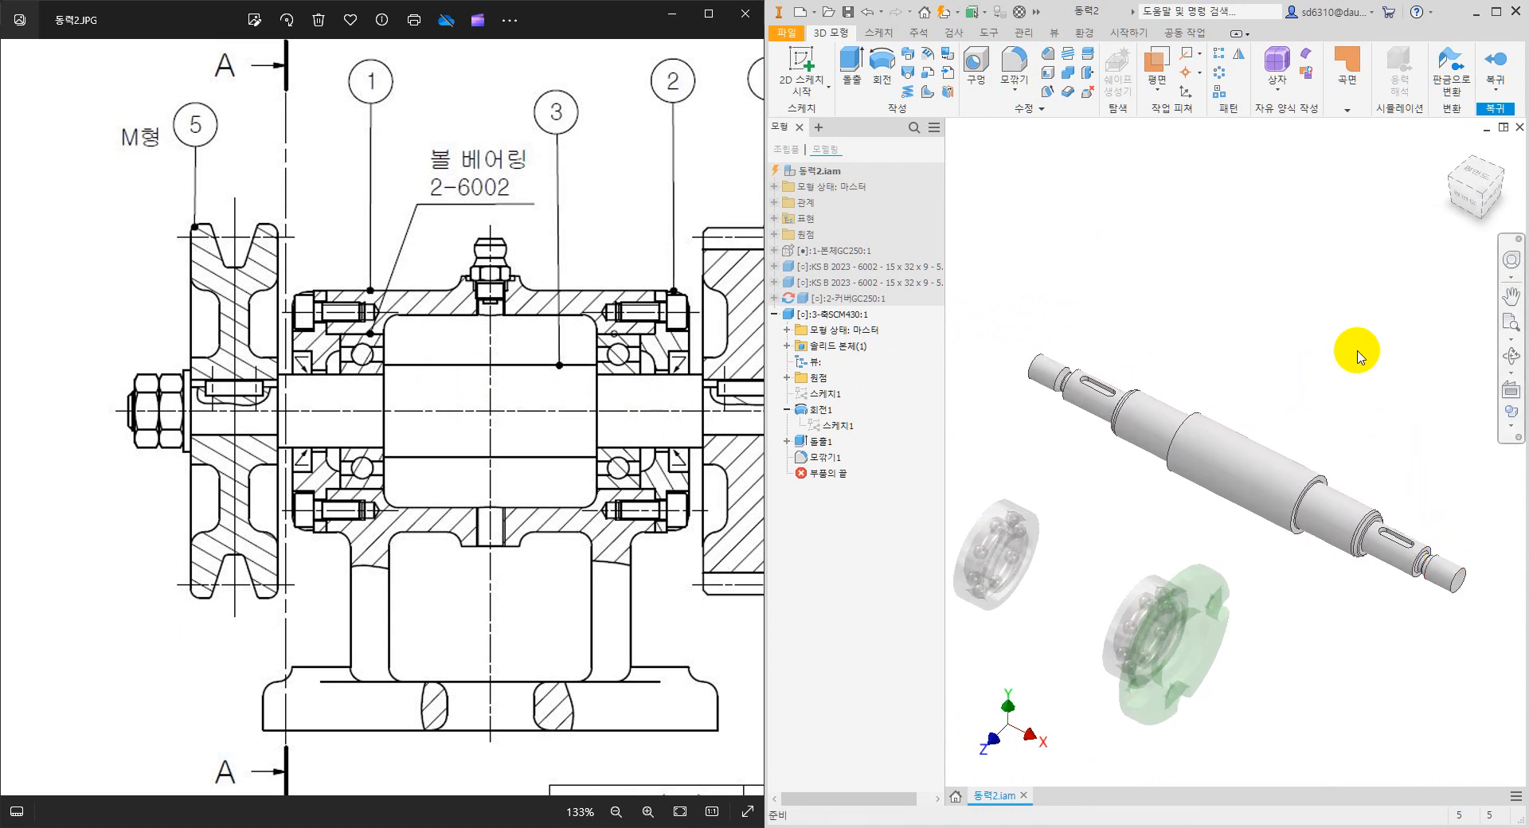
click(1071, 59)
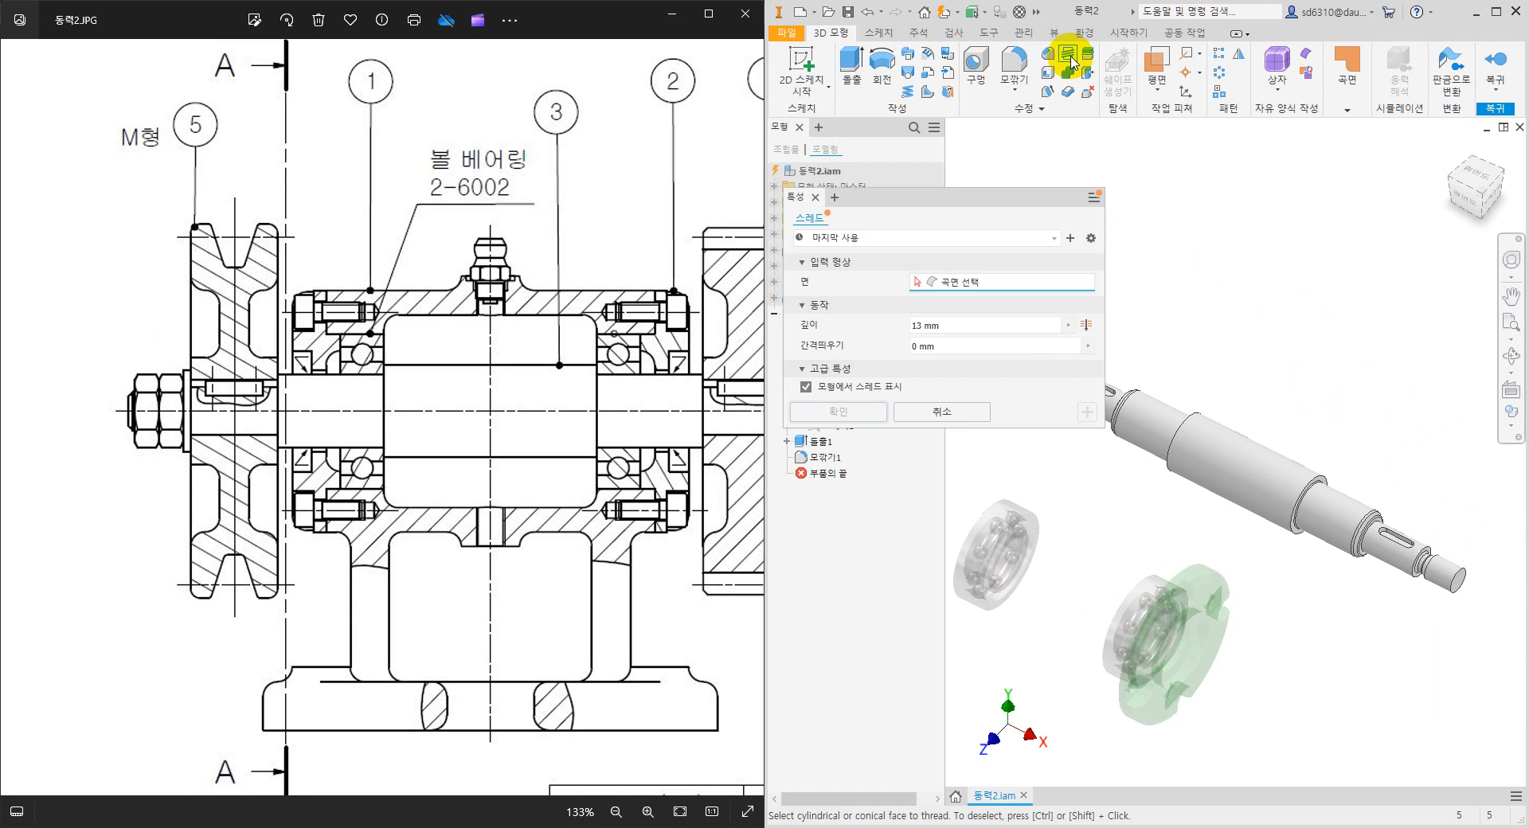
click(1086, 325)
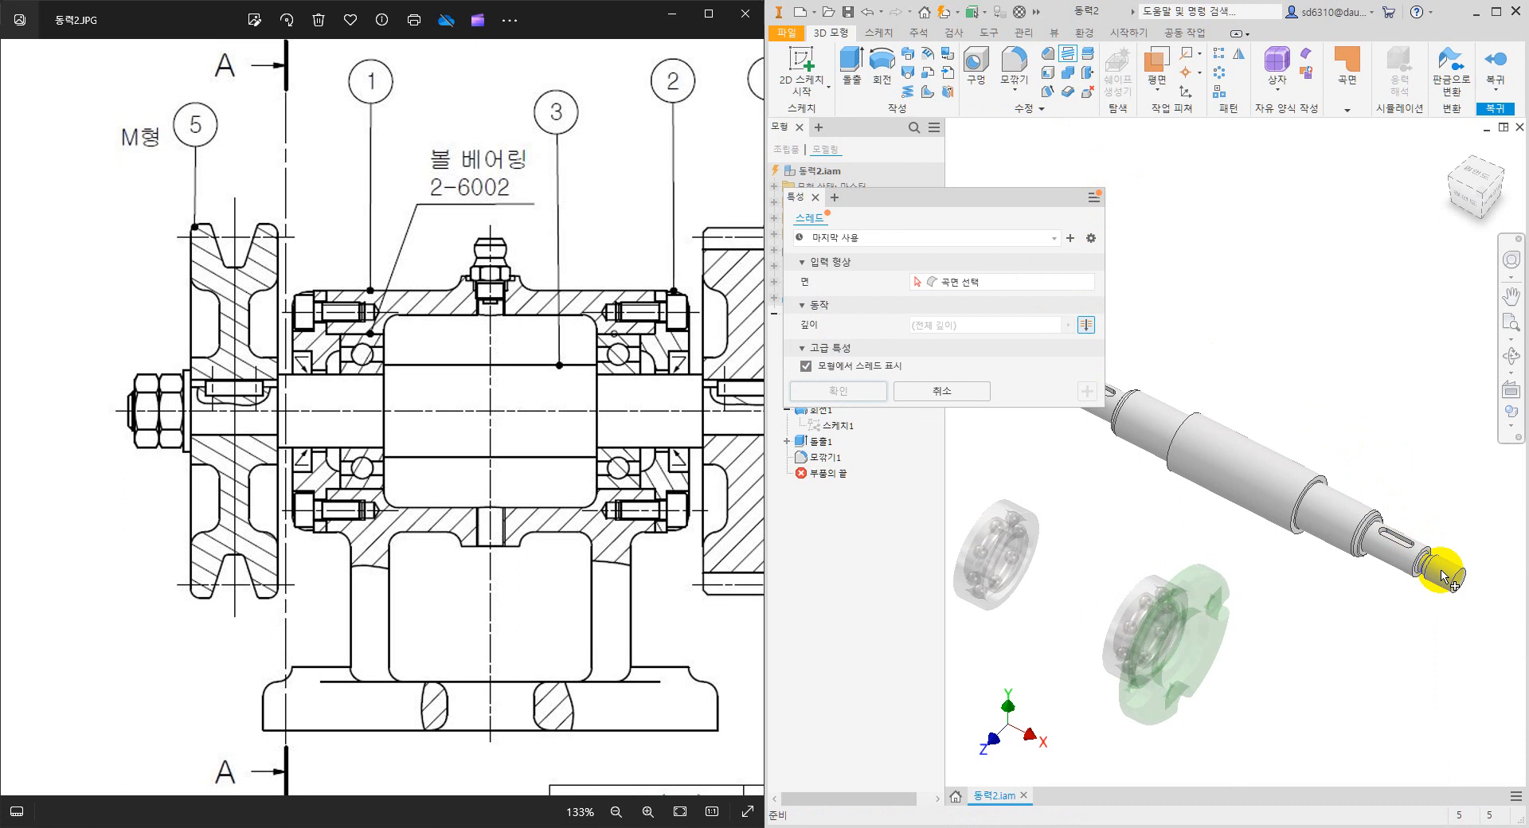
click(1048, 280)
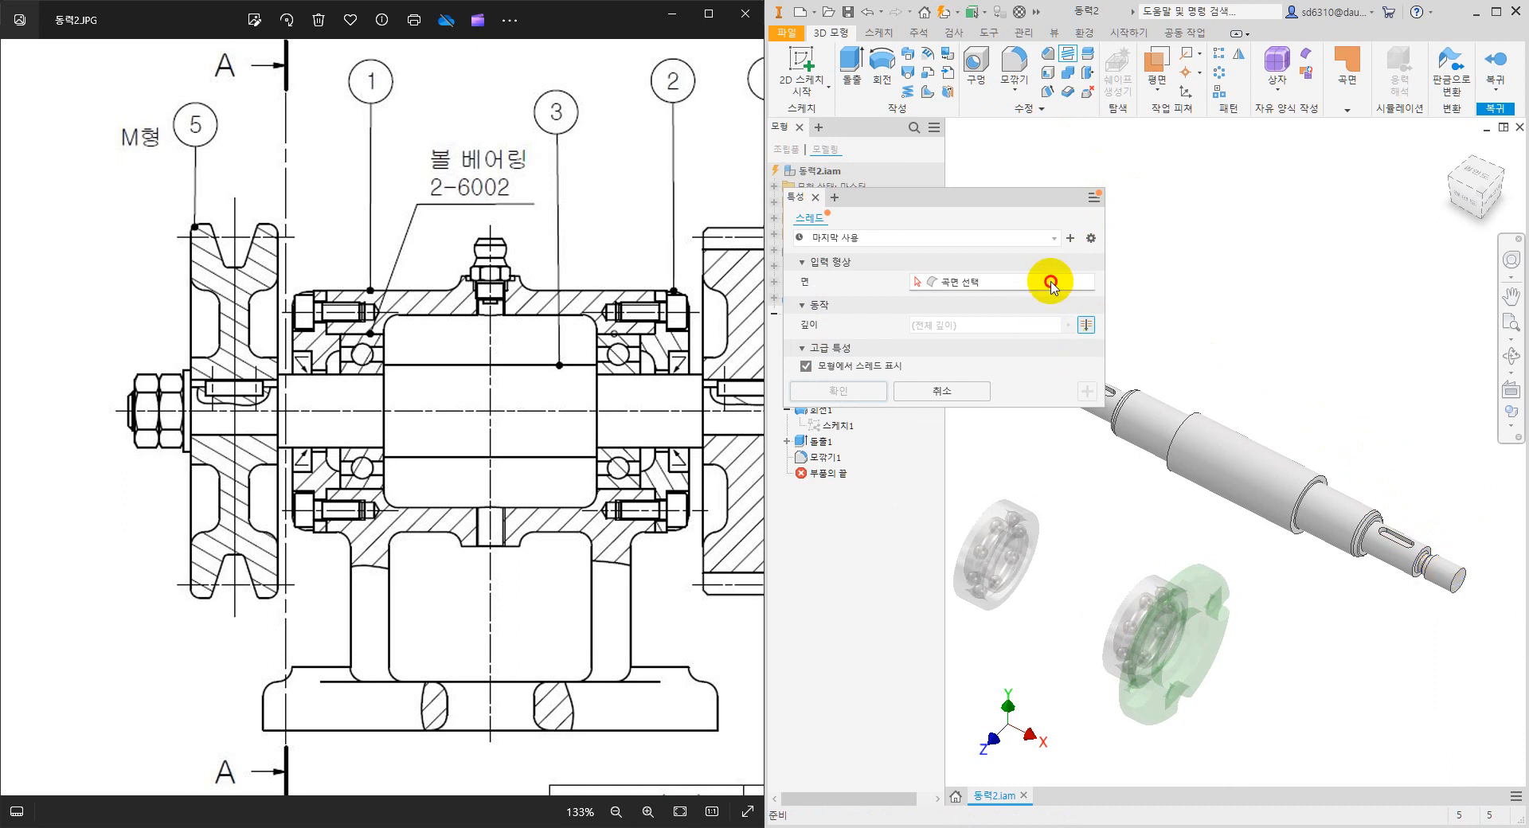
click(1449, 573)
scroll(1473, 462, up, 5)
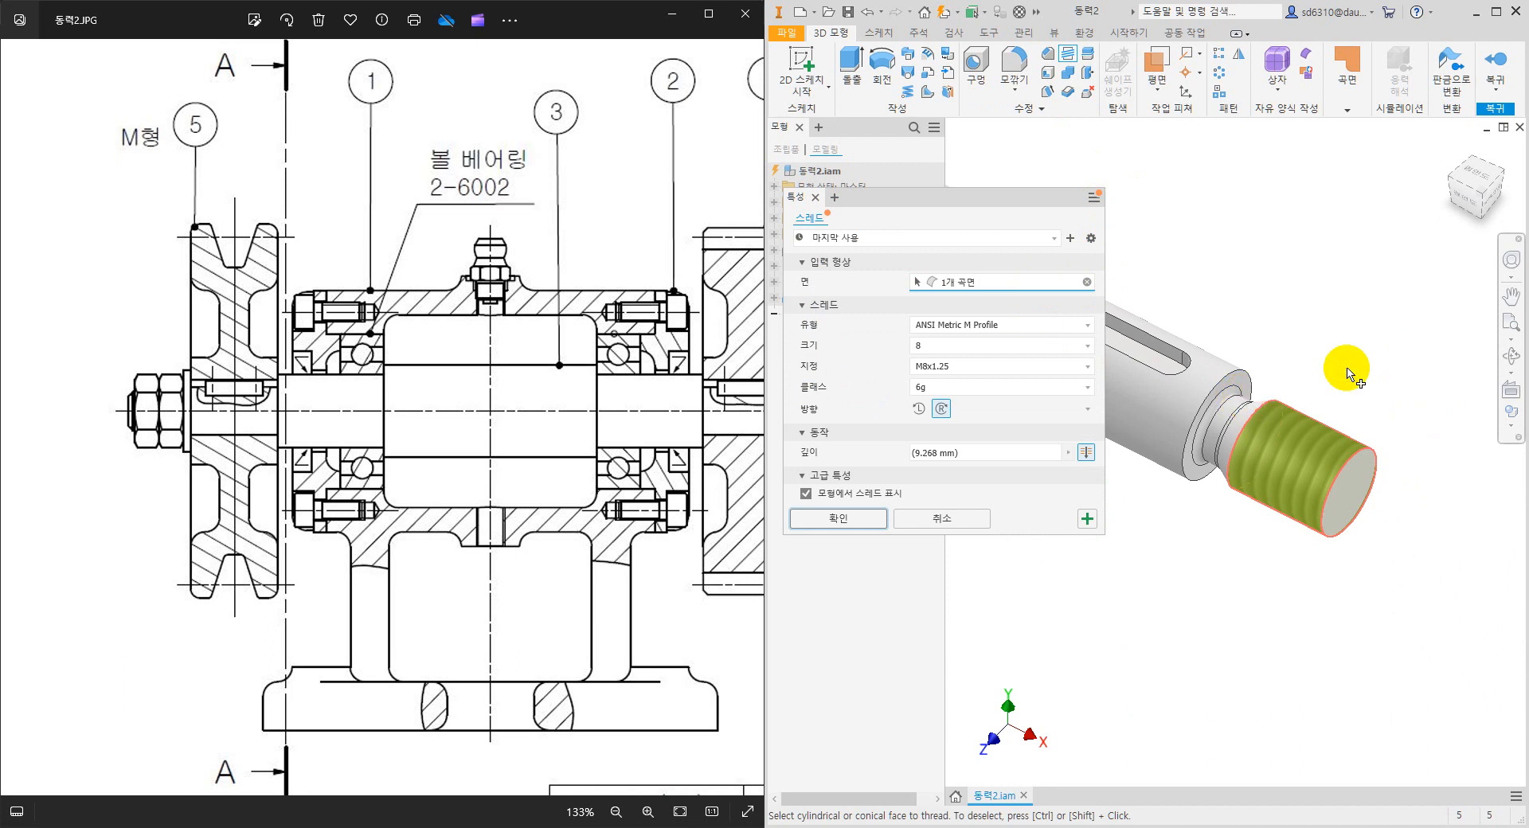
click(999, 326)
click(991, 360)
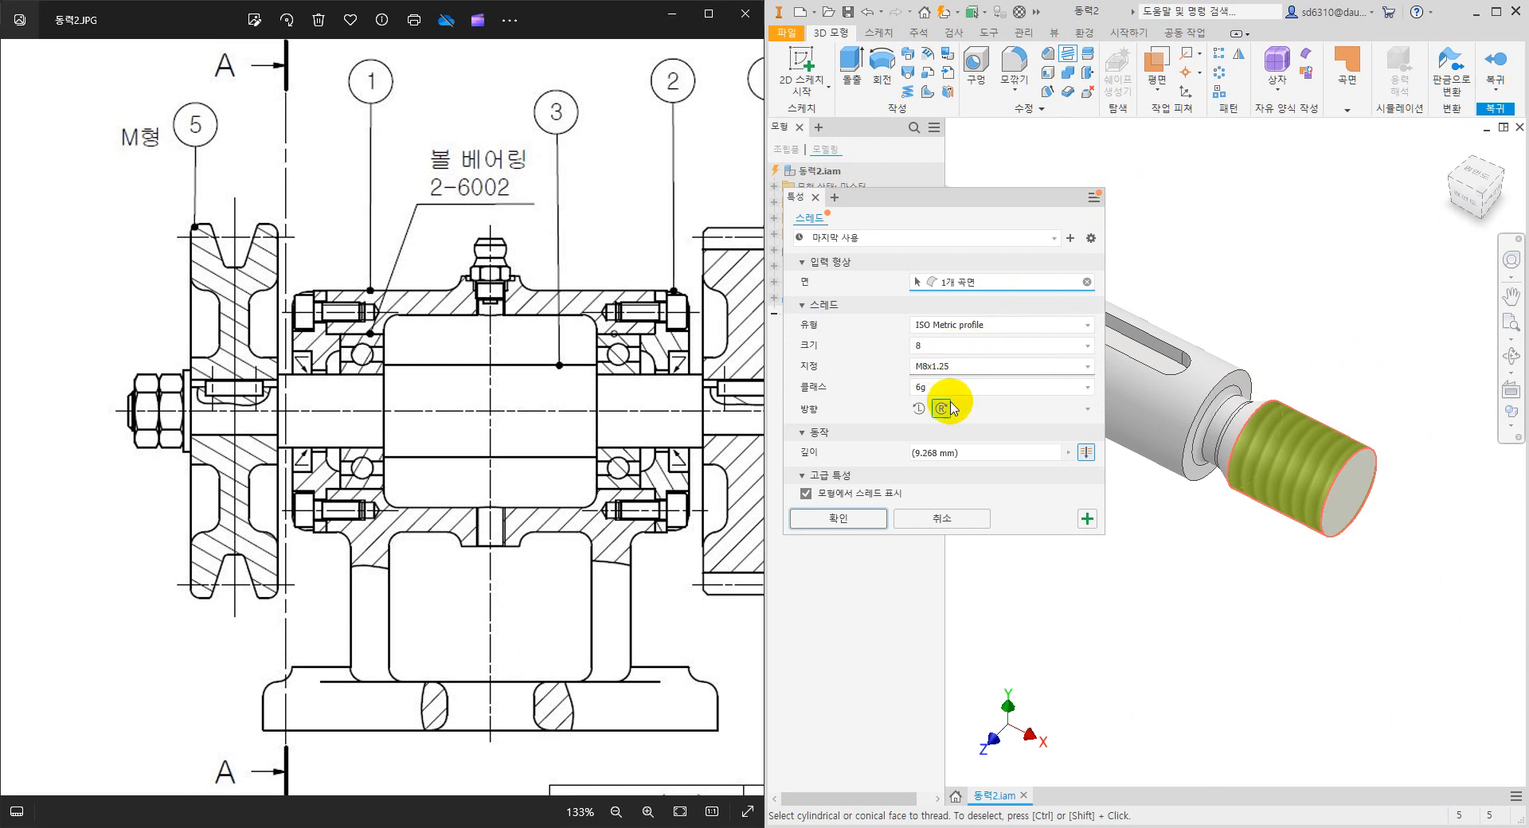
click(866, 525)
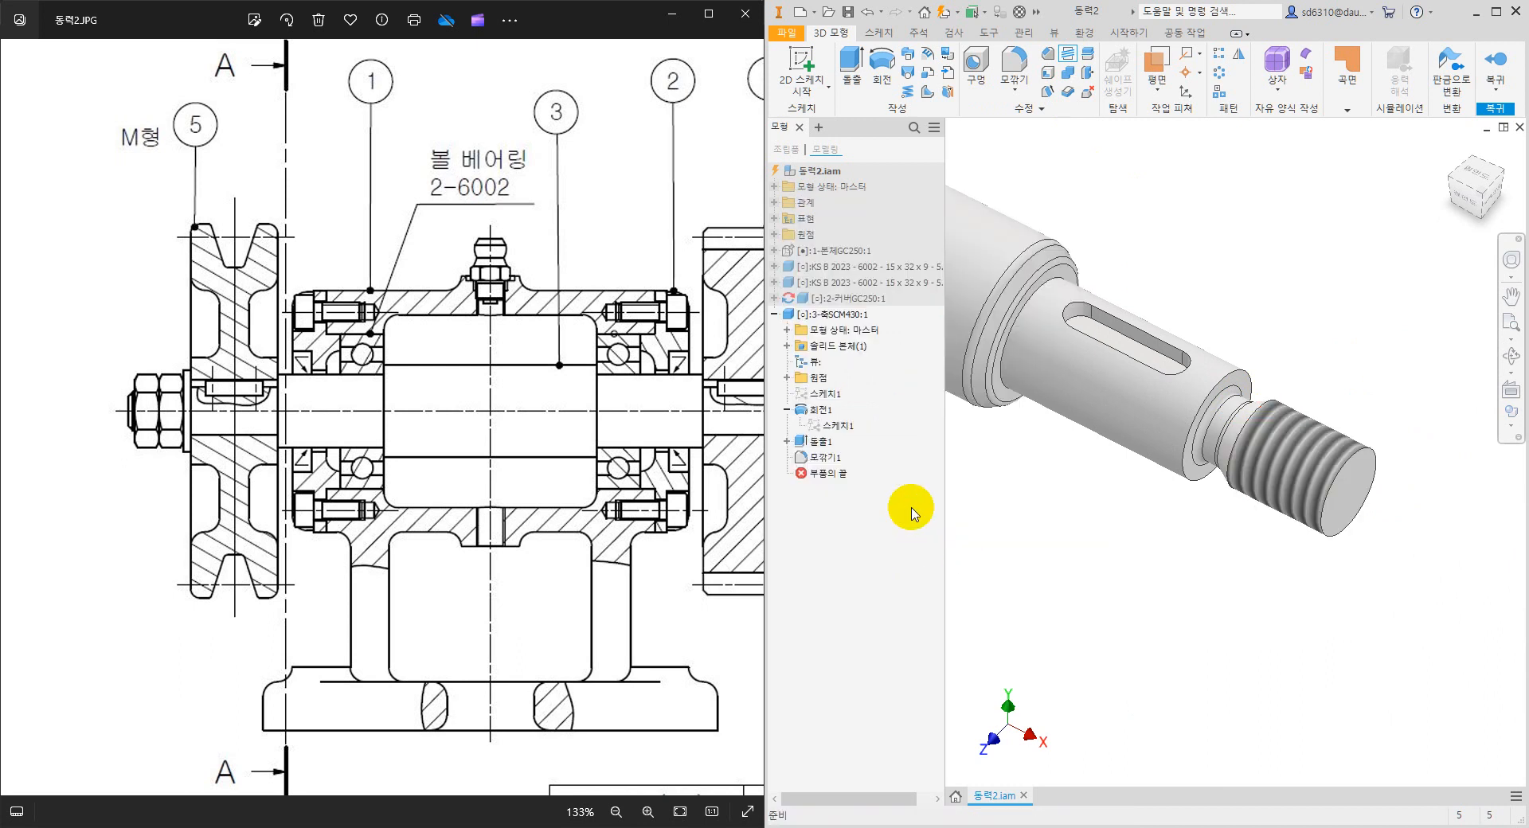
Thread the shaft's opposite end over its full length with the ISO Metric profile, M8x1.25, class 6g, right-hand.
scroll(1228, 256, down, 3)
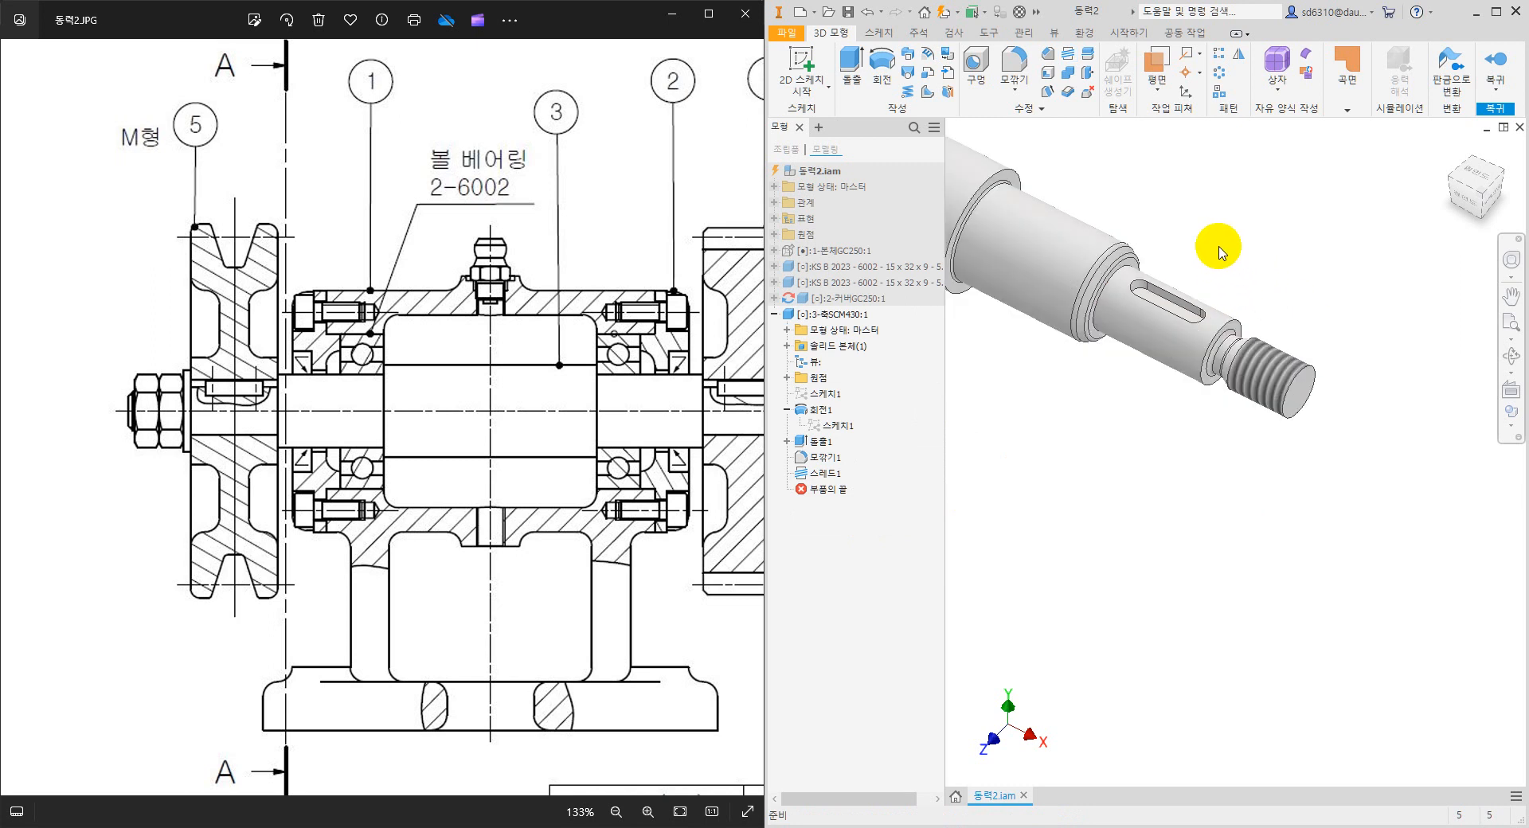
middle_drag(1218, 251, 1365, 410)
scroll(1242, 280, down, 2)
middle_drag(1242, 279, 1357, 375)
middle_drag(1184, 260, 1305, 310)
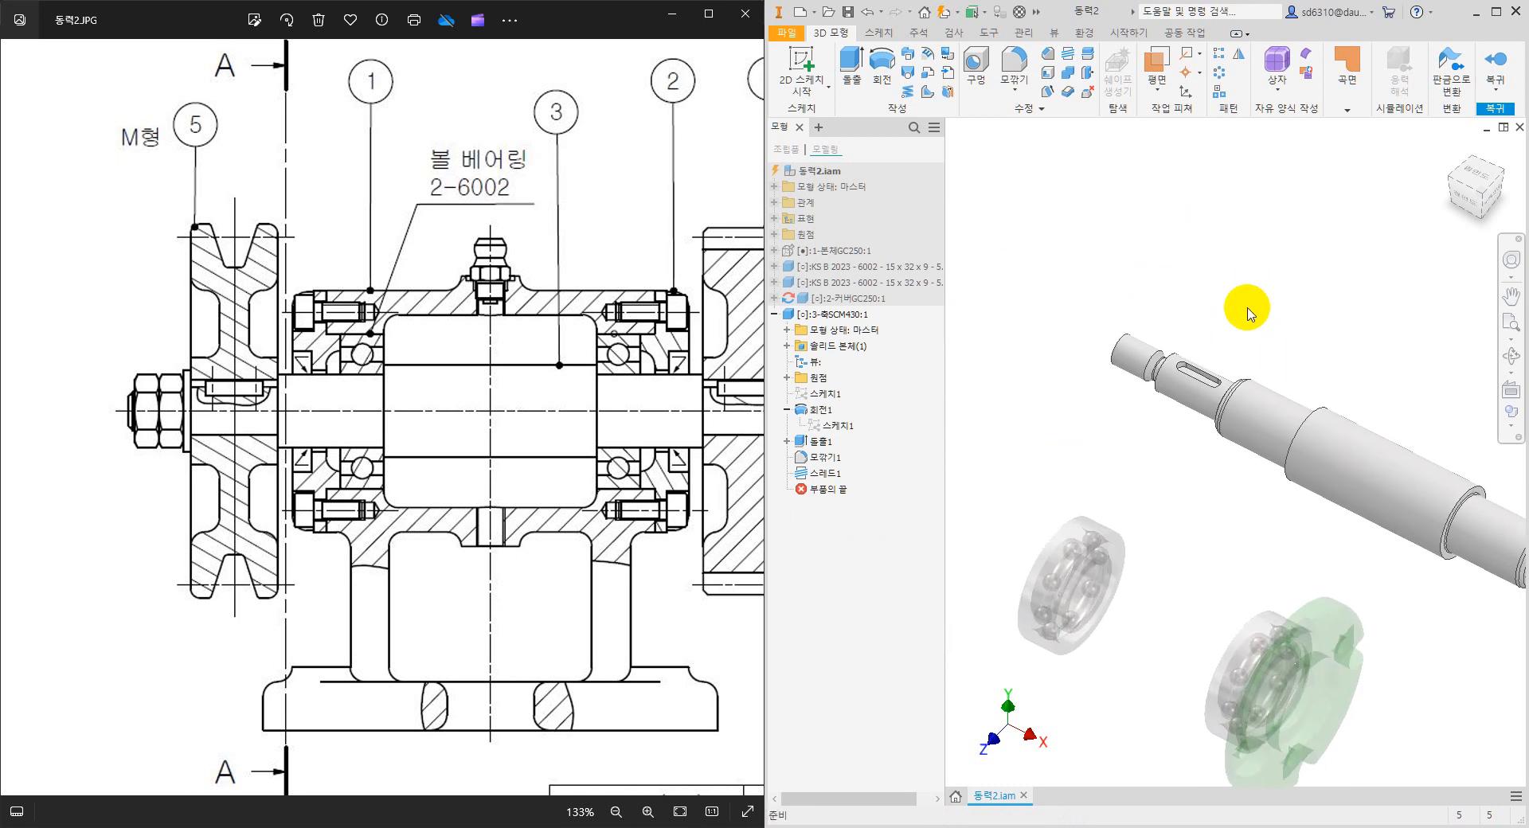
shift+middle_drag(1197, 427, 1295, 431)
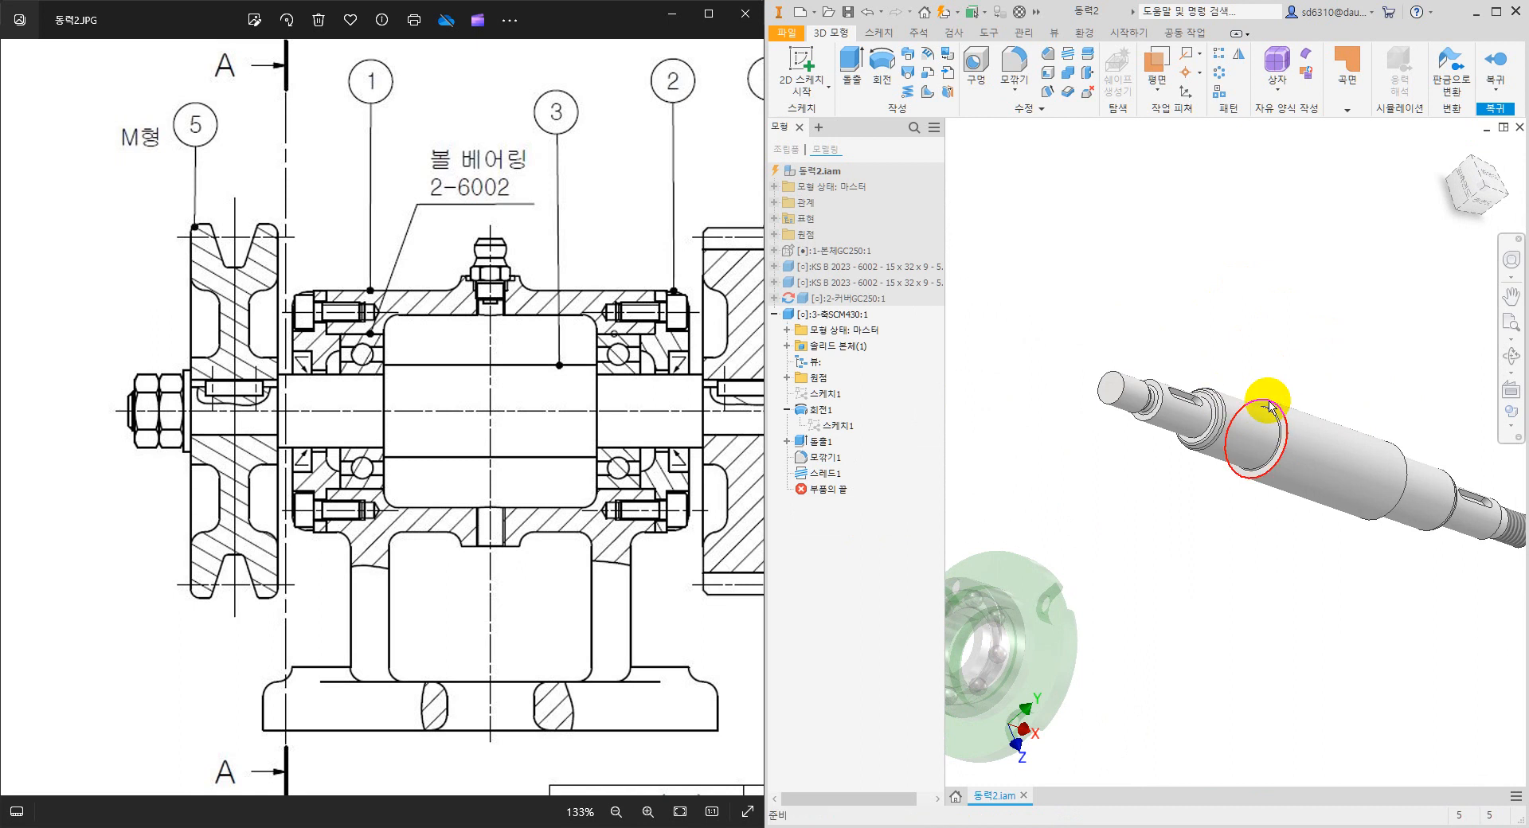
scroll(1127, 365, up, 2)
click(1127, 368)
middle_drag(1239, 290, 1287, 309)
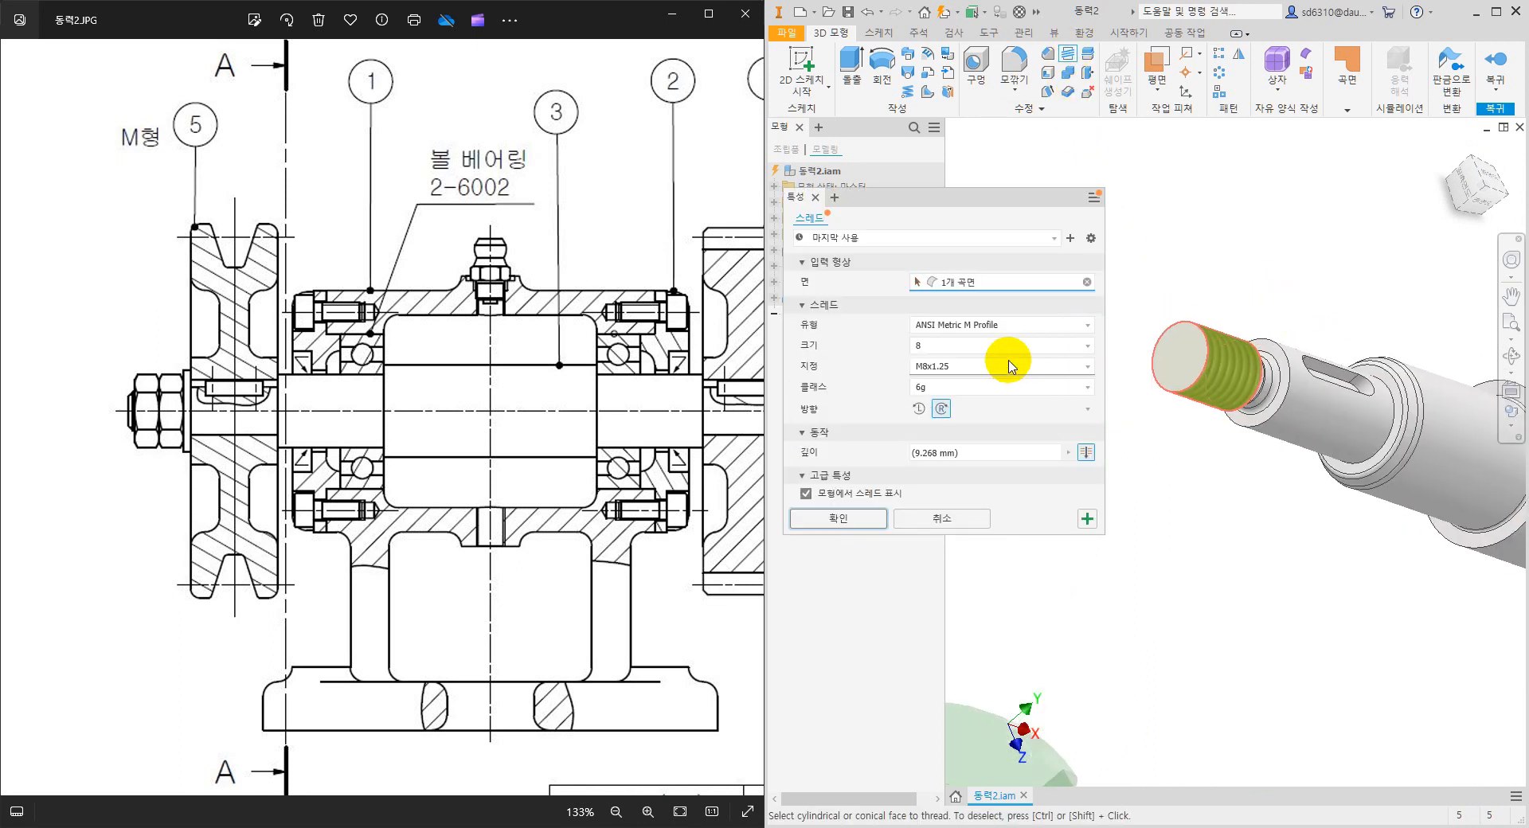
click(1000, 327)
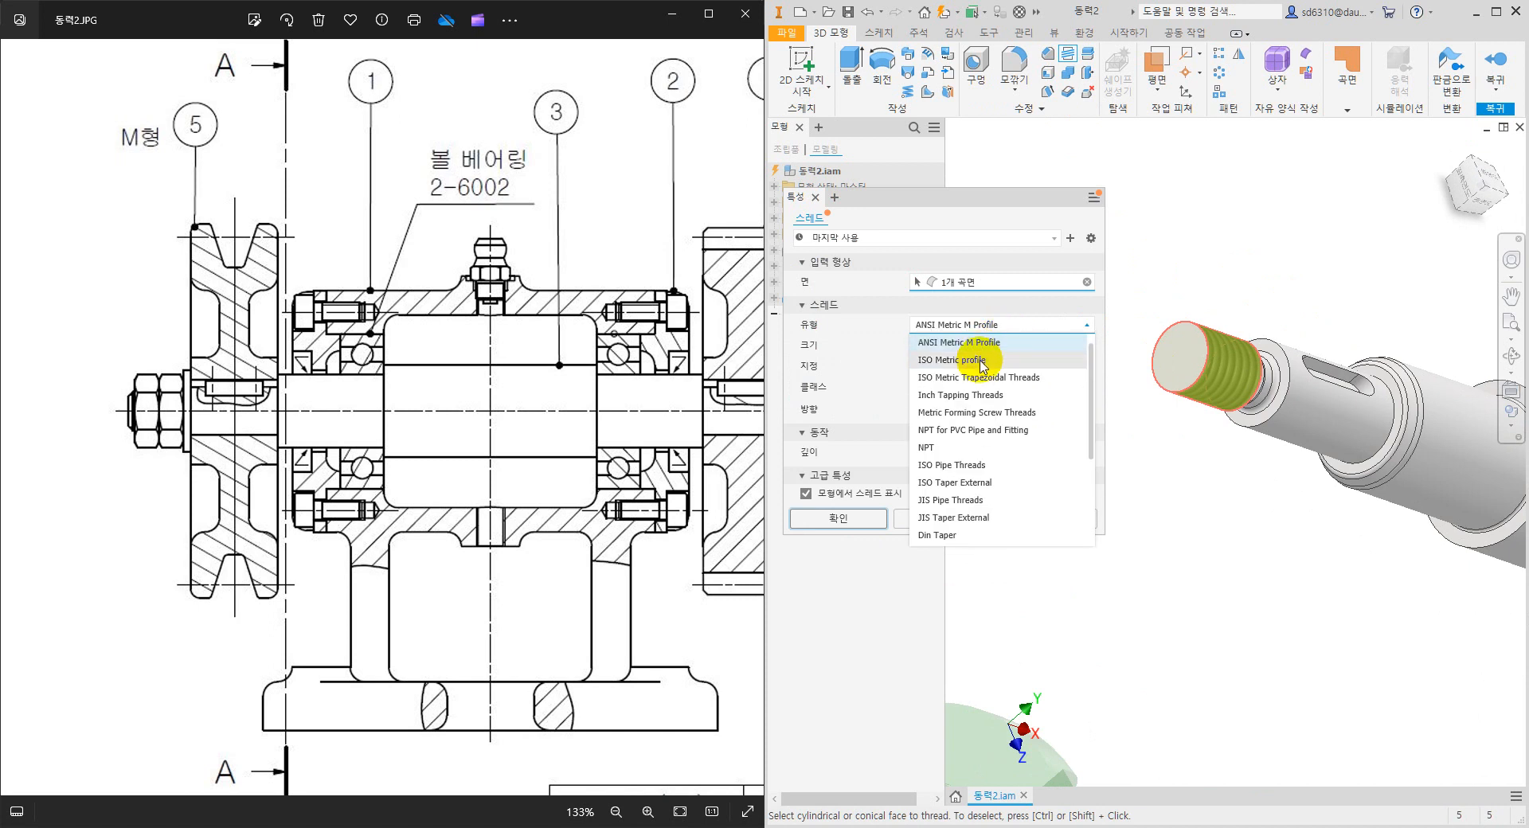
click(977, 353)
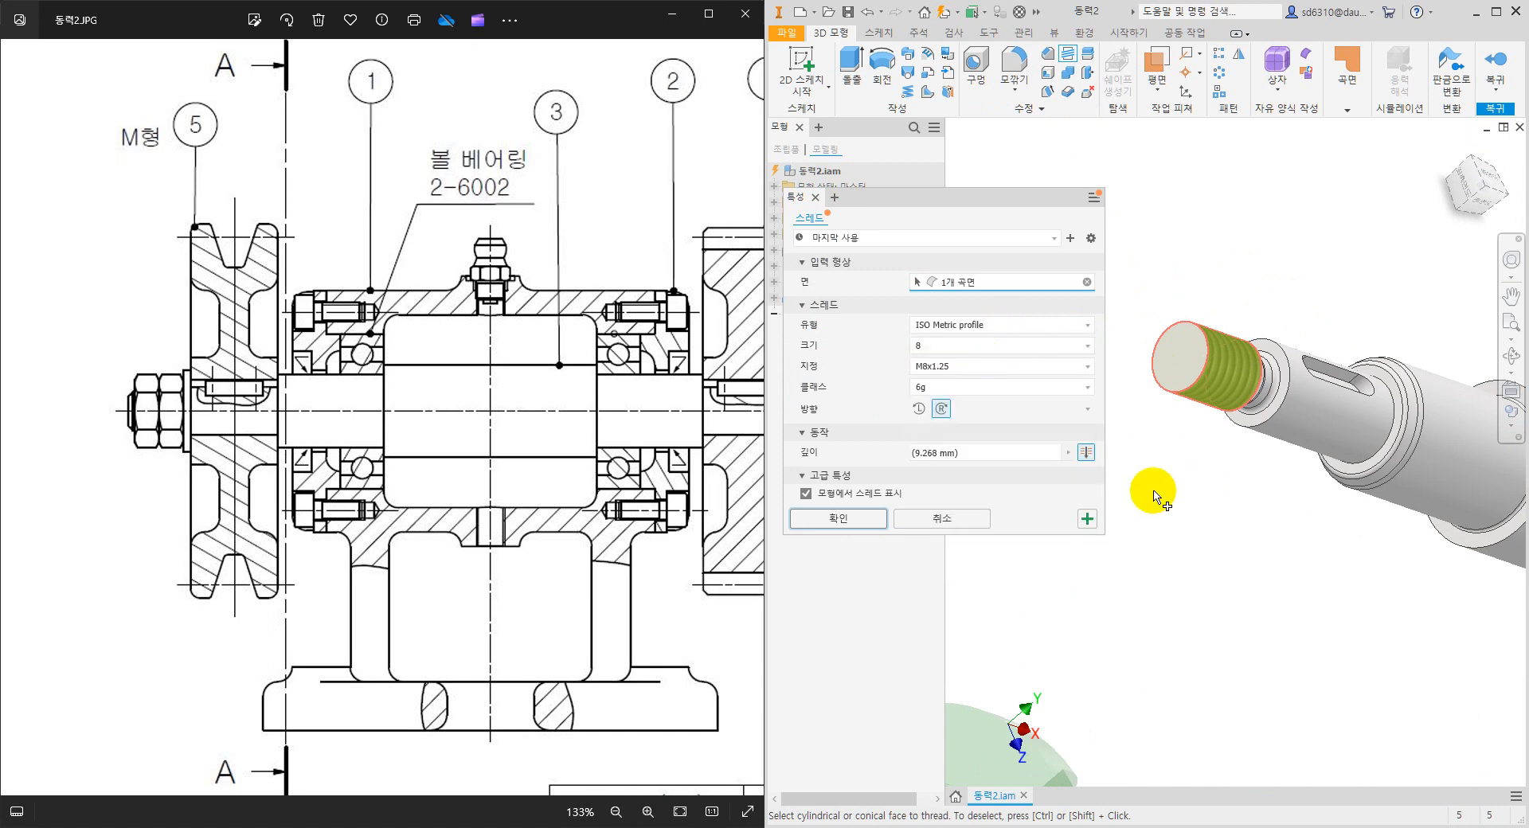
shift+middle_drag(1237, 494, 1303, 518)
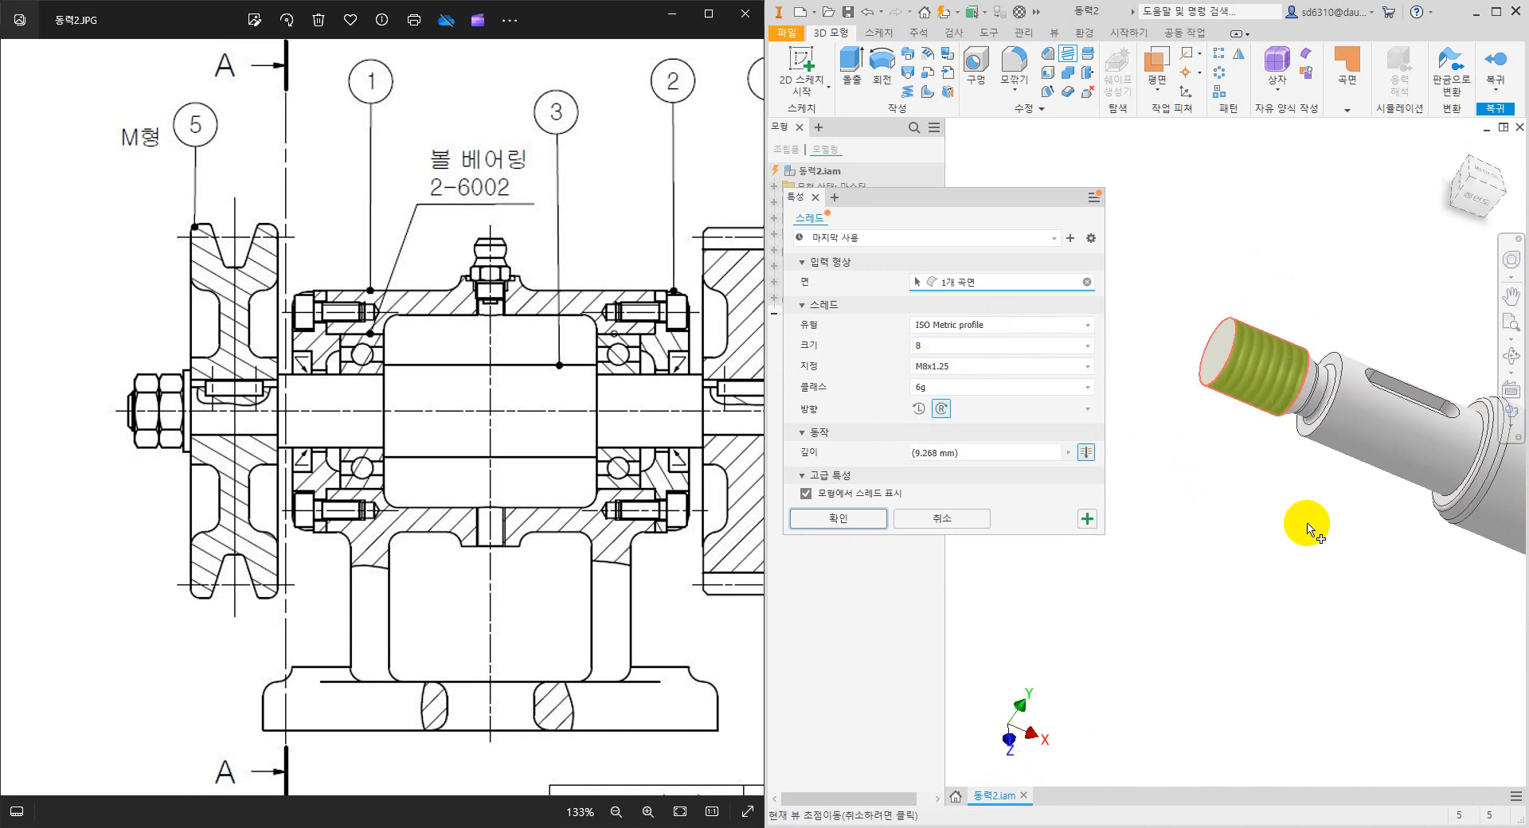
click(853, 521)
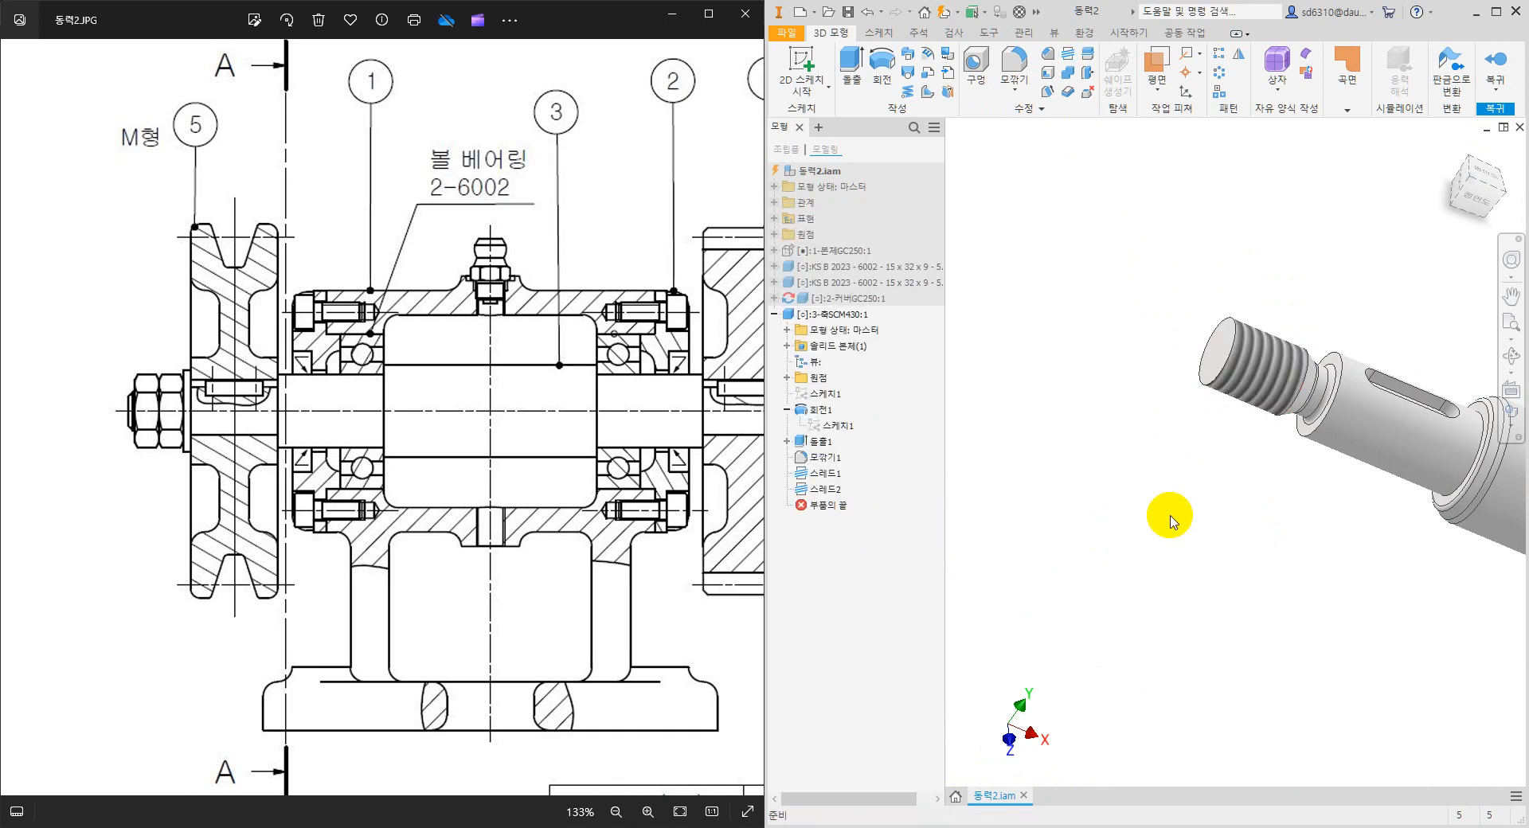
Chamfer the outer end edges of both threaded shaft ends by 1 mm.
shift+middle_drag(1208, 498, 1090, 382)
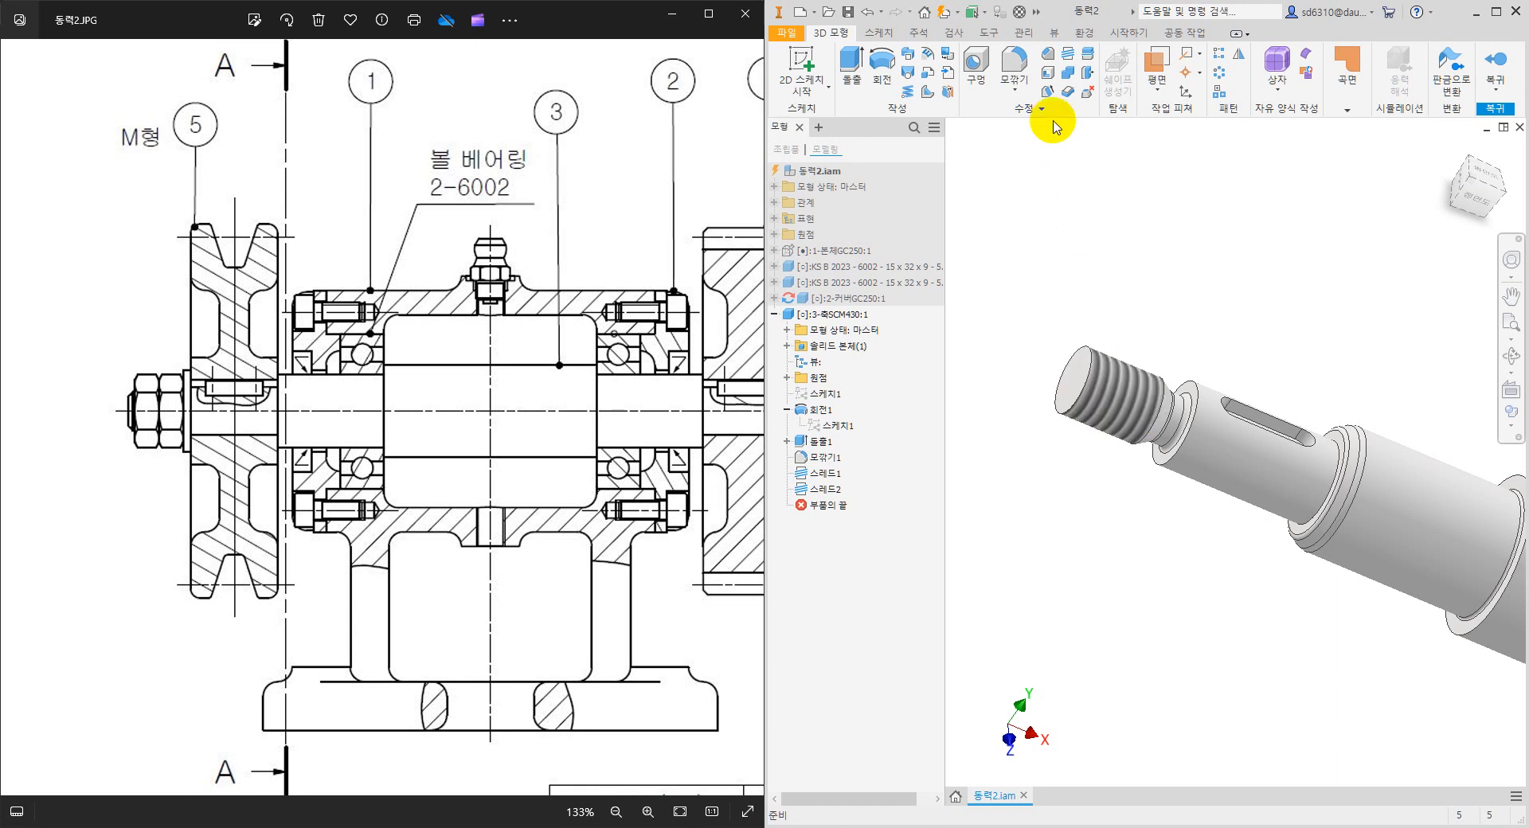
click(1048, 54)
click(1083, 358)
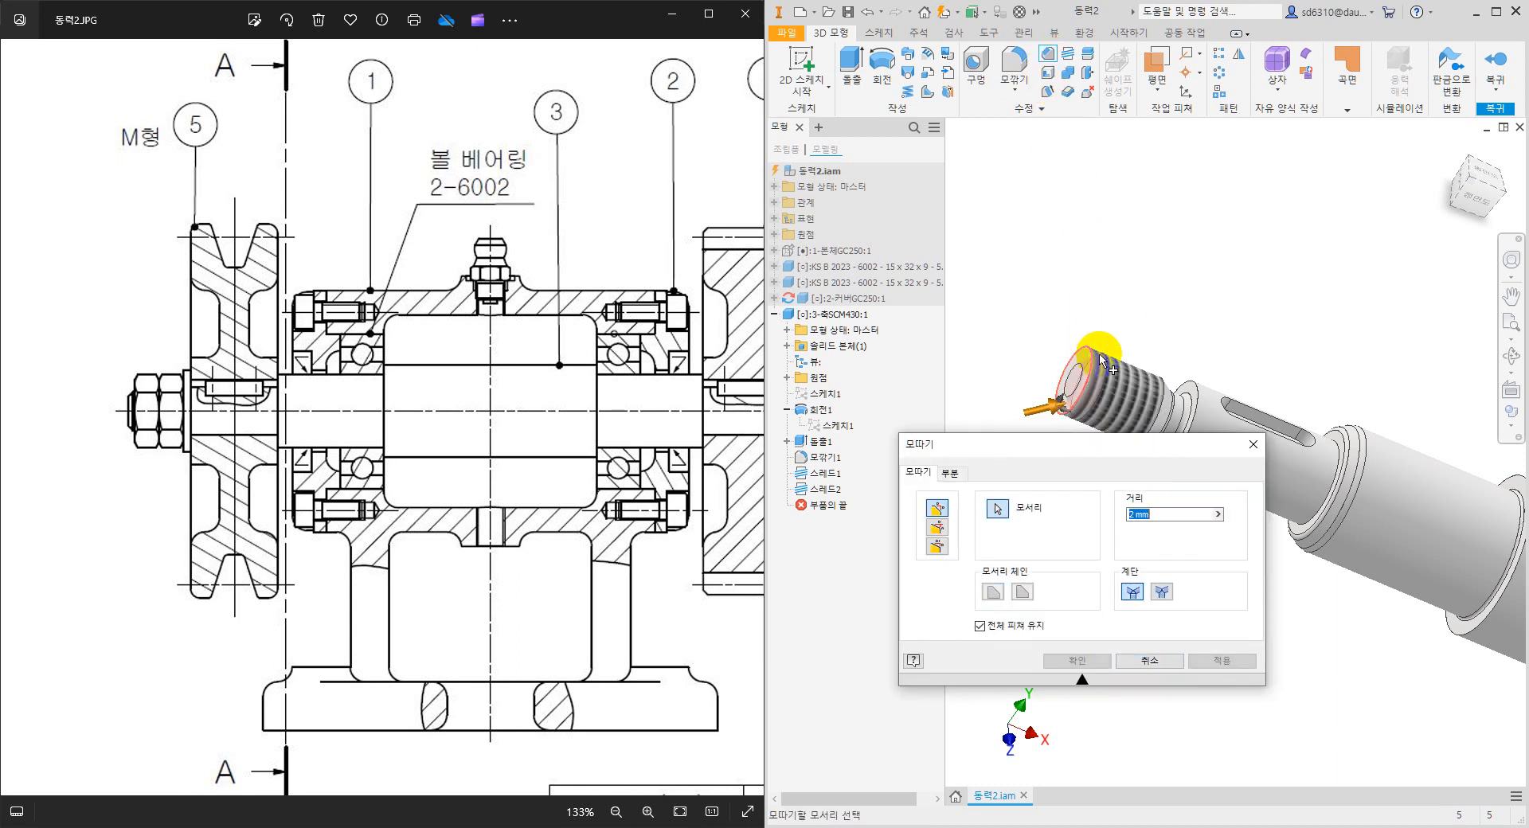
scroll(1199, 329, down, 3)
middle_drag(1366, 346, 982, 272)
middle_drag(1237, 430, 1191, 264)
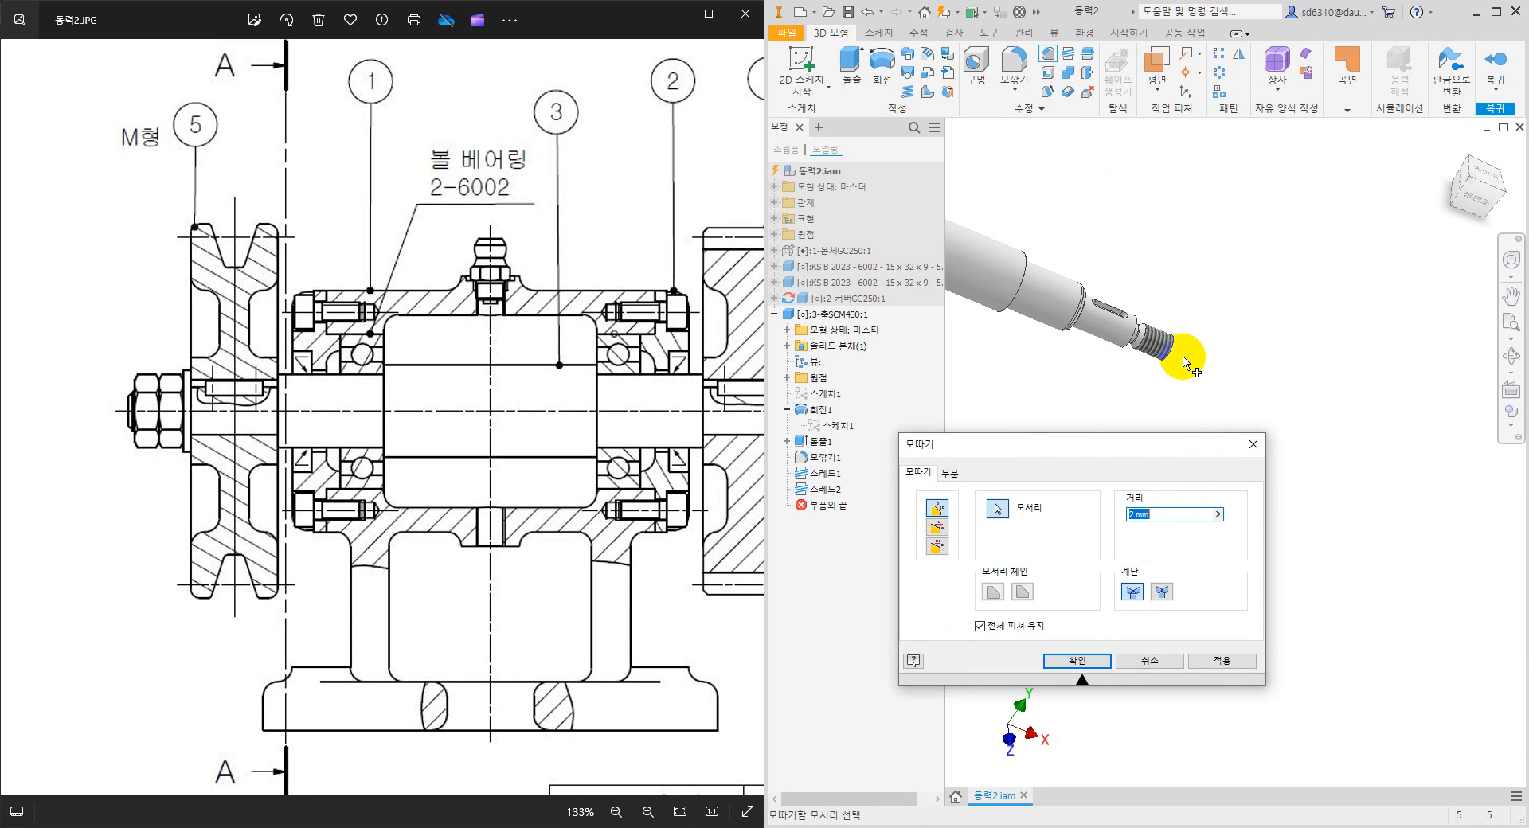
click(1178, 351)
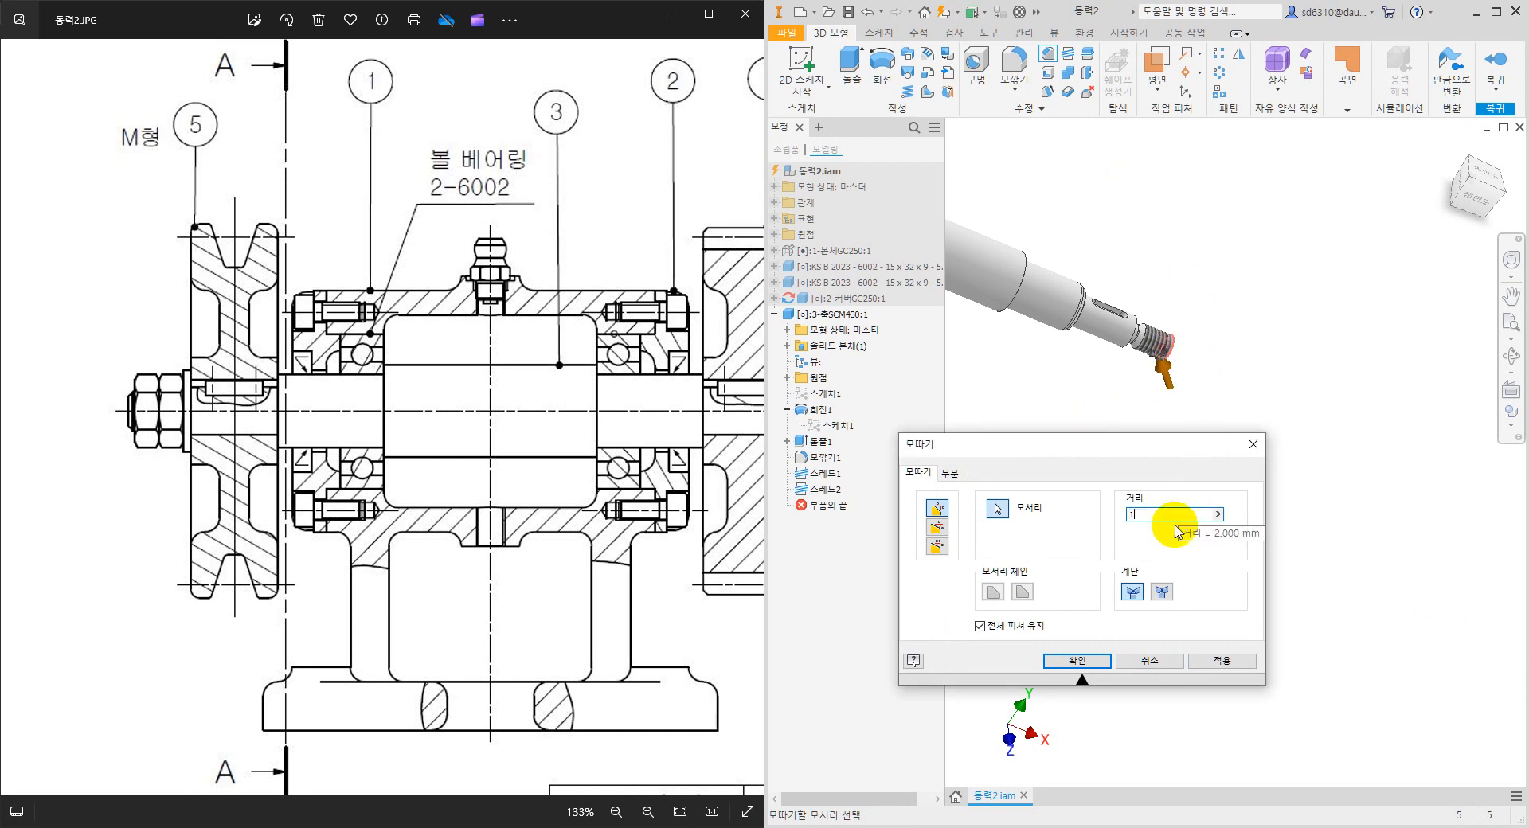
click(1077, 661)
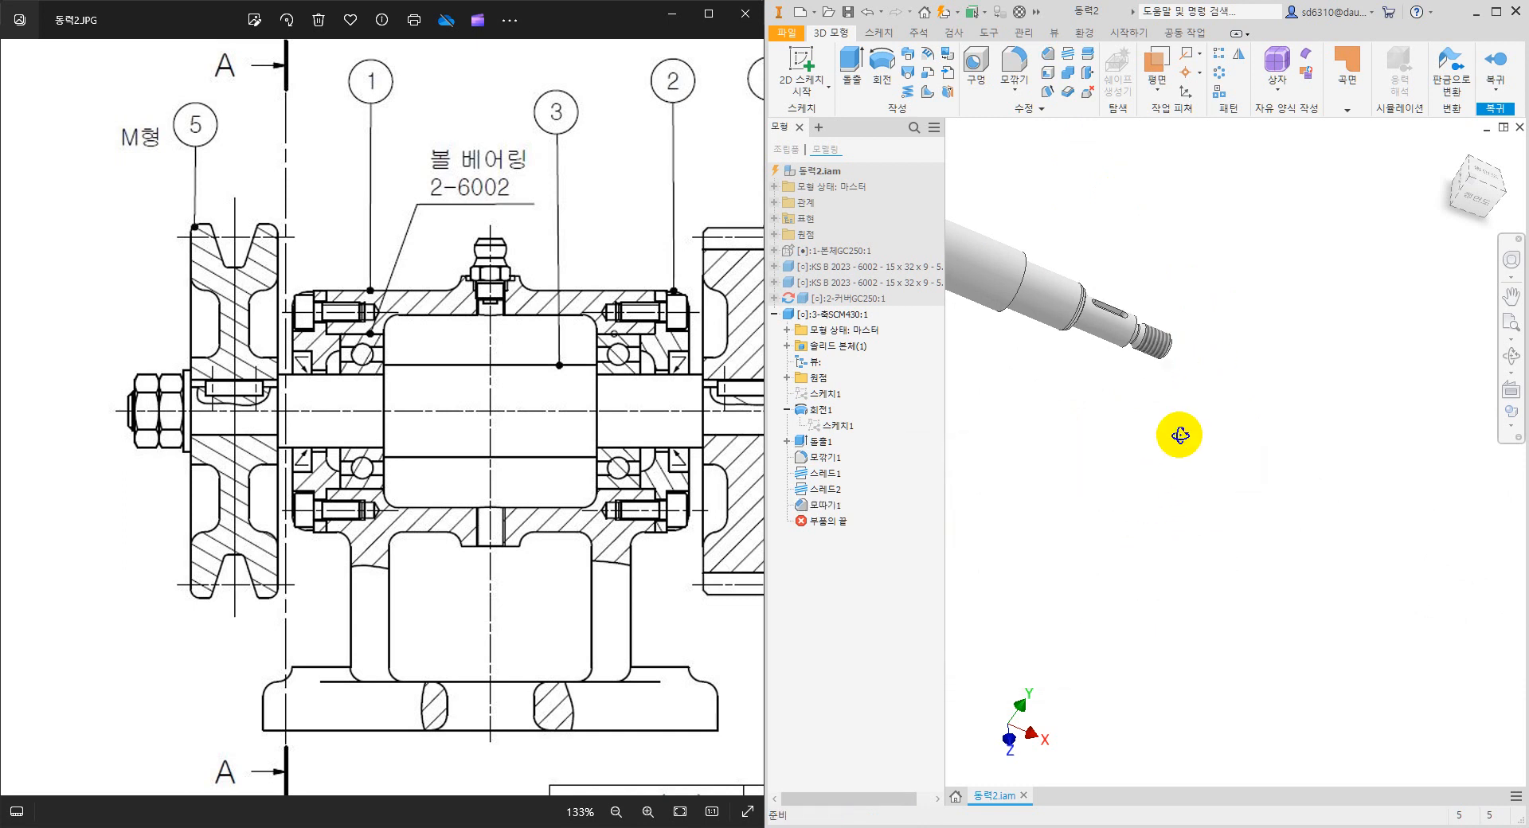
Return to the assembly and set the shaft's appearance to pink (분홍색).
shift+middle_drag(1166, 438, 1337, 469)
click(1493, 93)
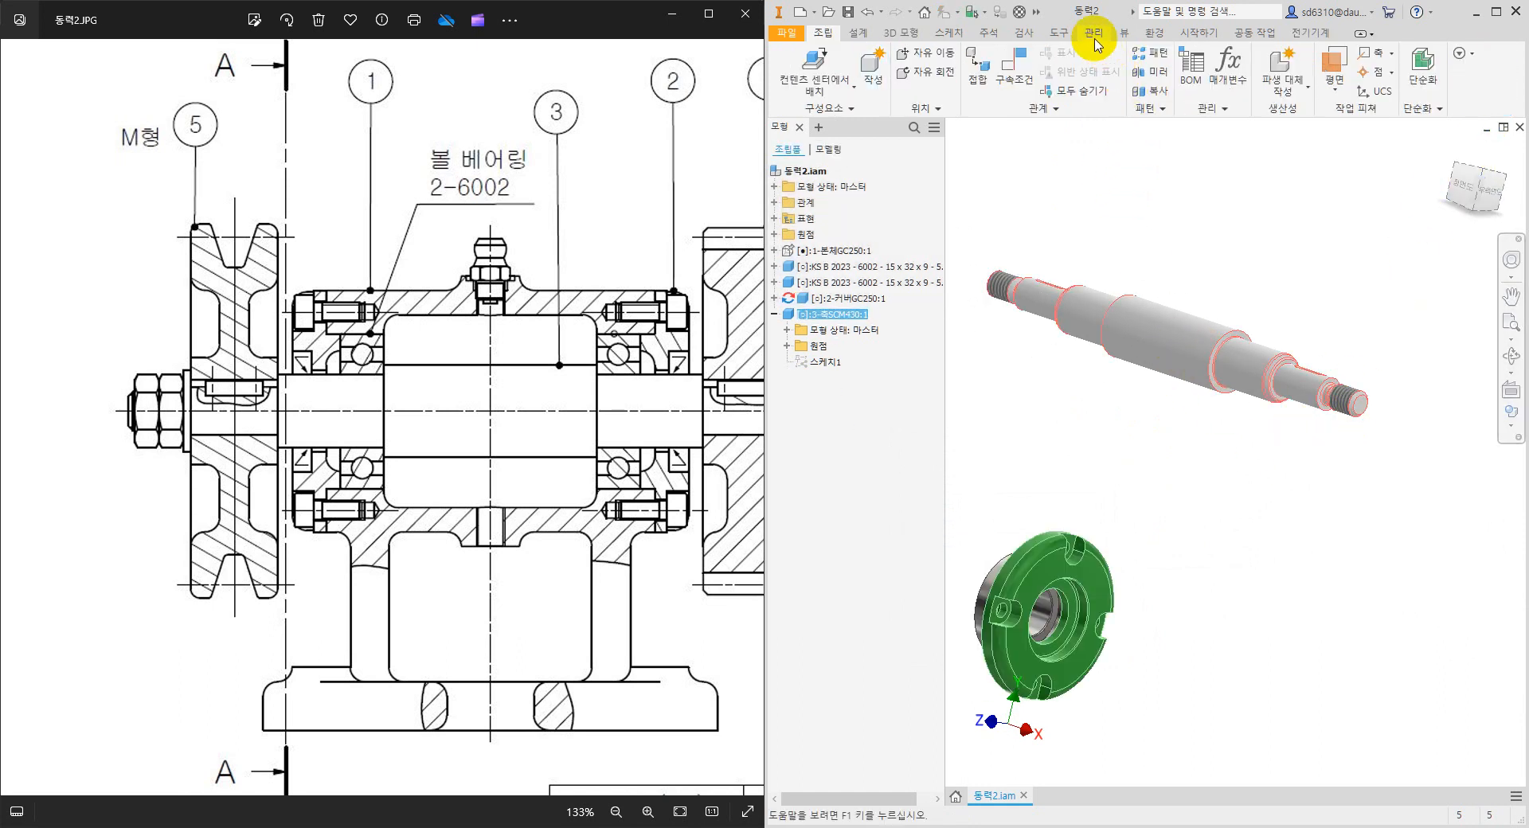
click(1043, 14)
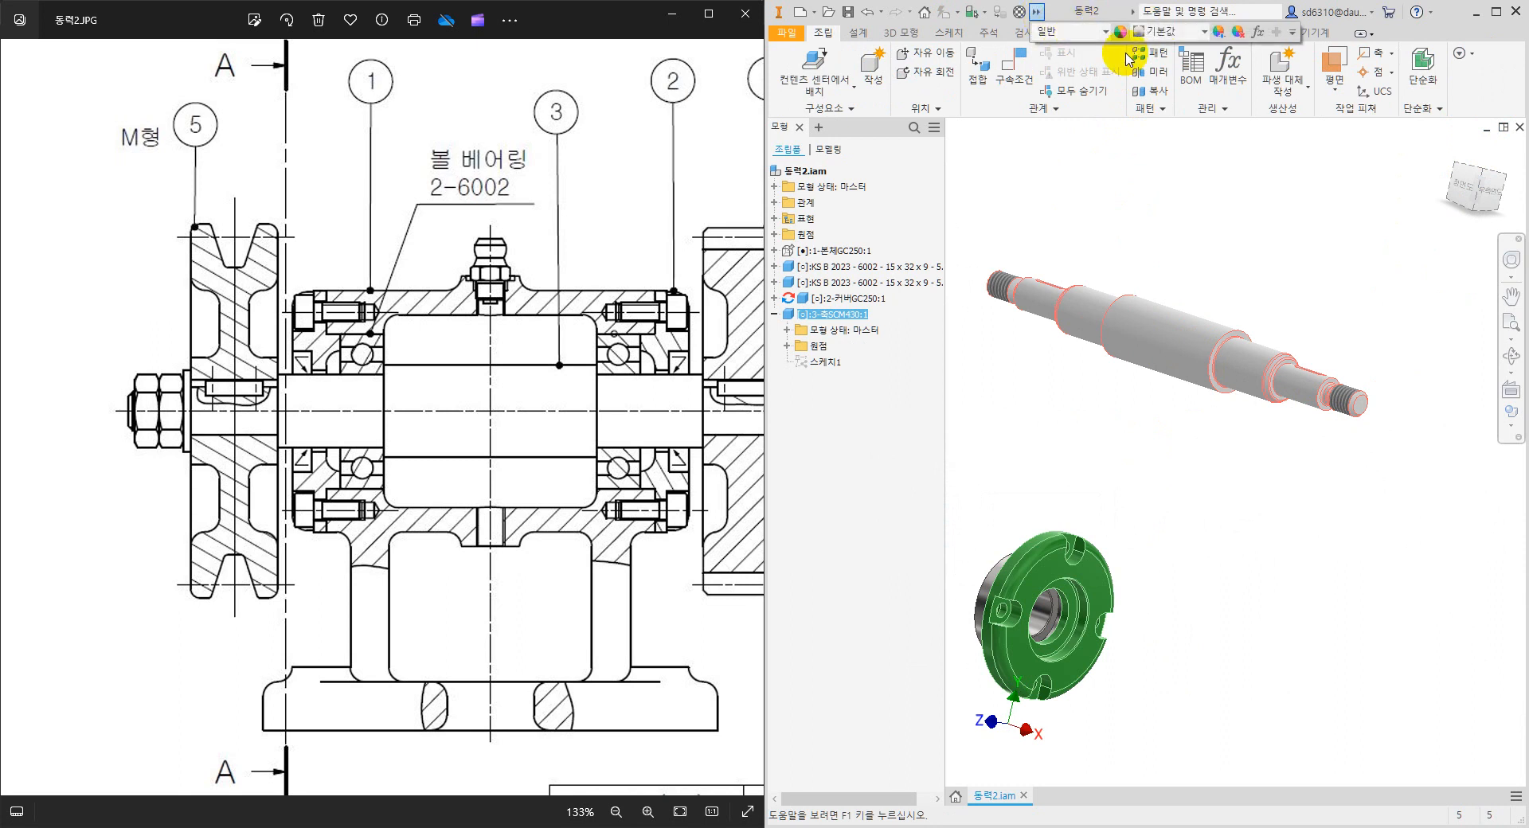
click(1201, 33)
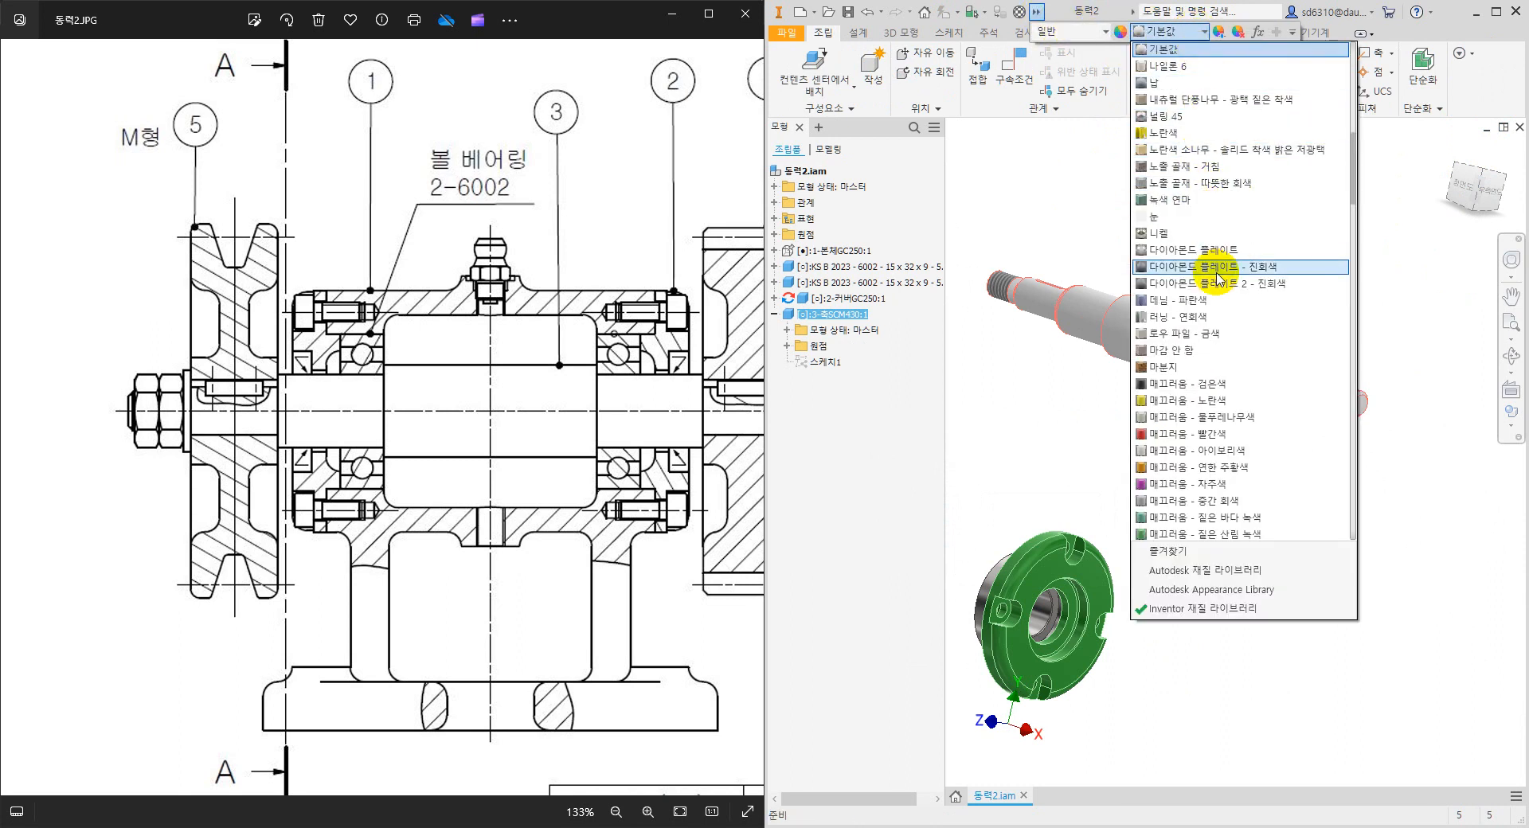
scroll(1216, 302, down, 8)
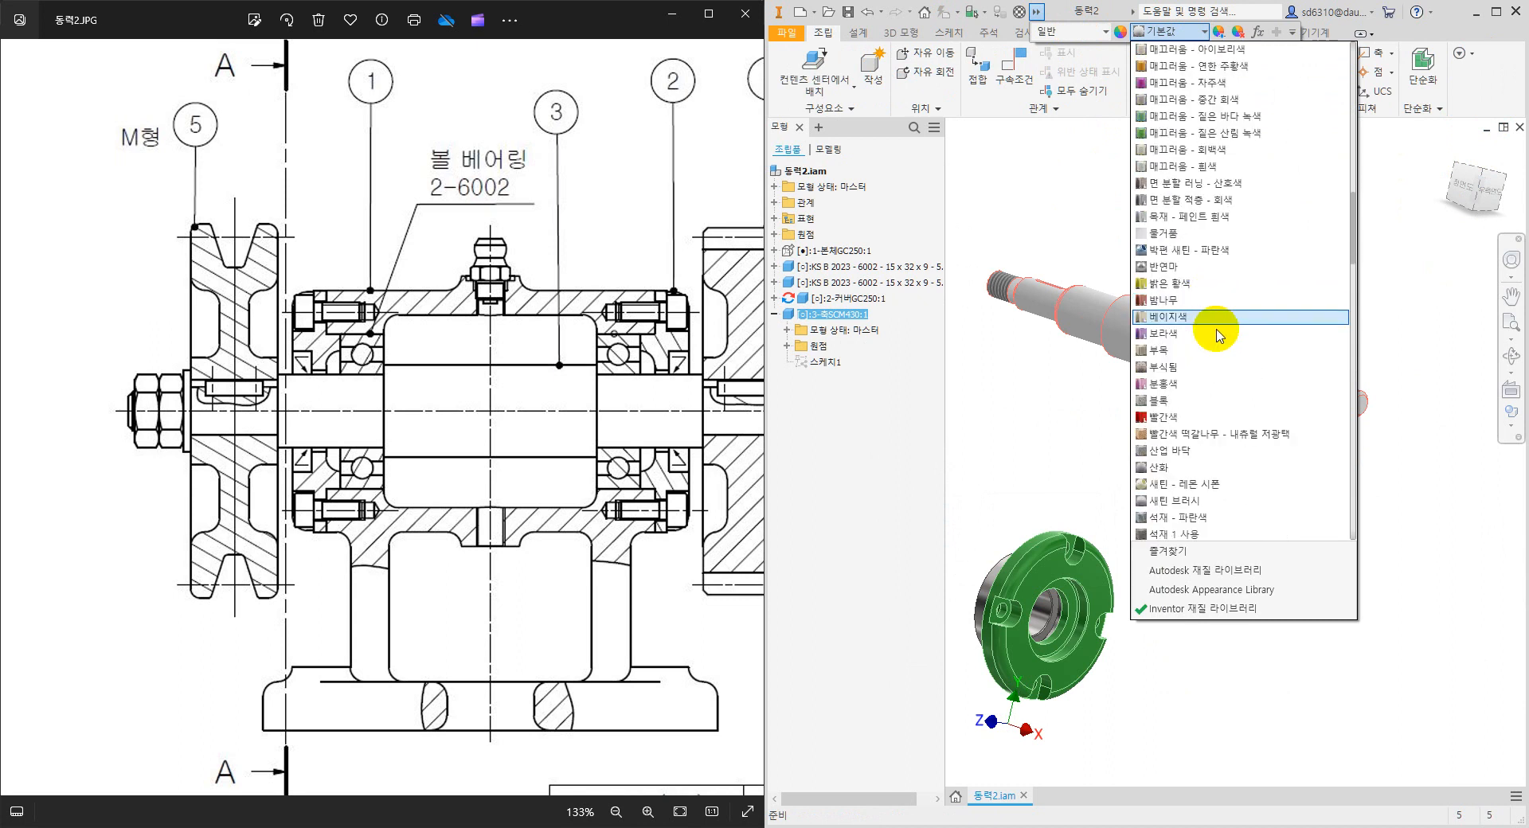
click(1188, 385)
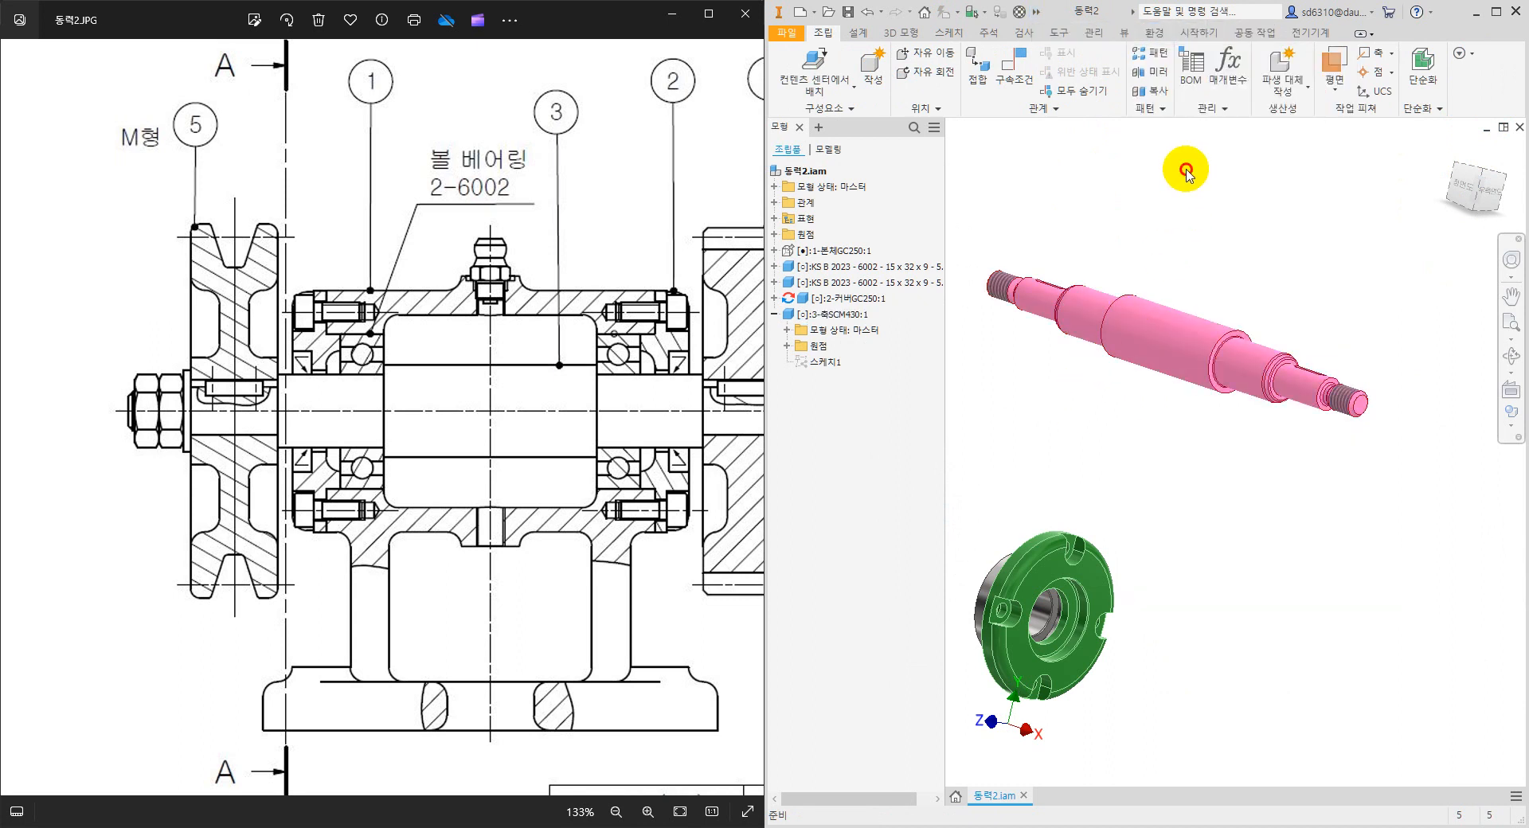
Mate the shaft's central shoulder face with the inner ring face of the bearing farther from the cover, at 0 mm offset.
click(1018, 68)
middle_drag(1151, 418, 1238, 437)
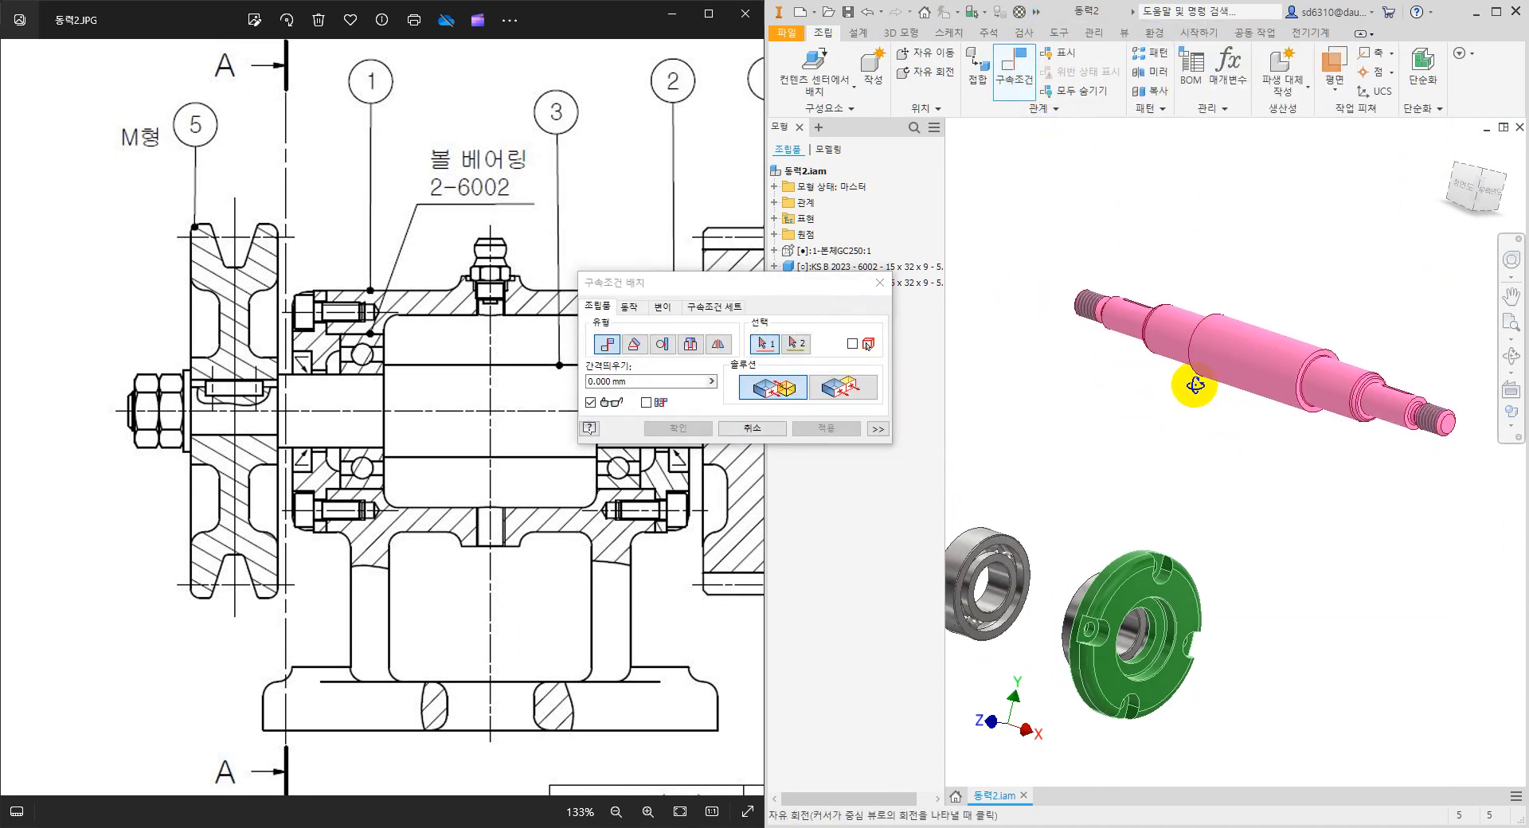
scroll(1218, 335, up, 10)
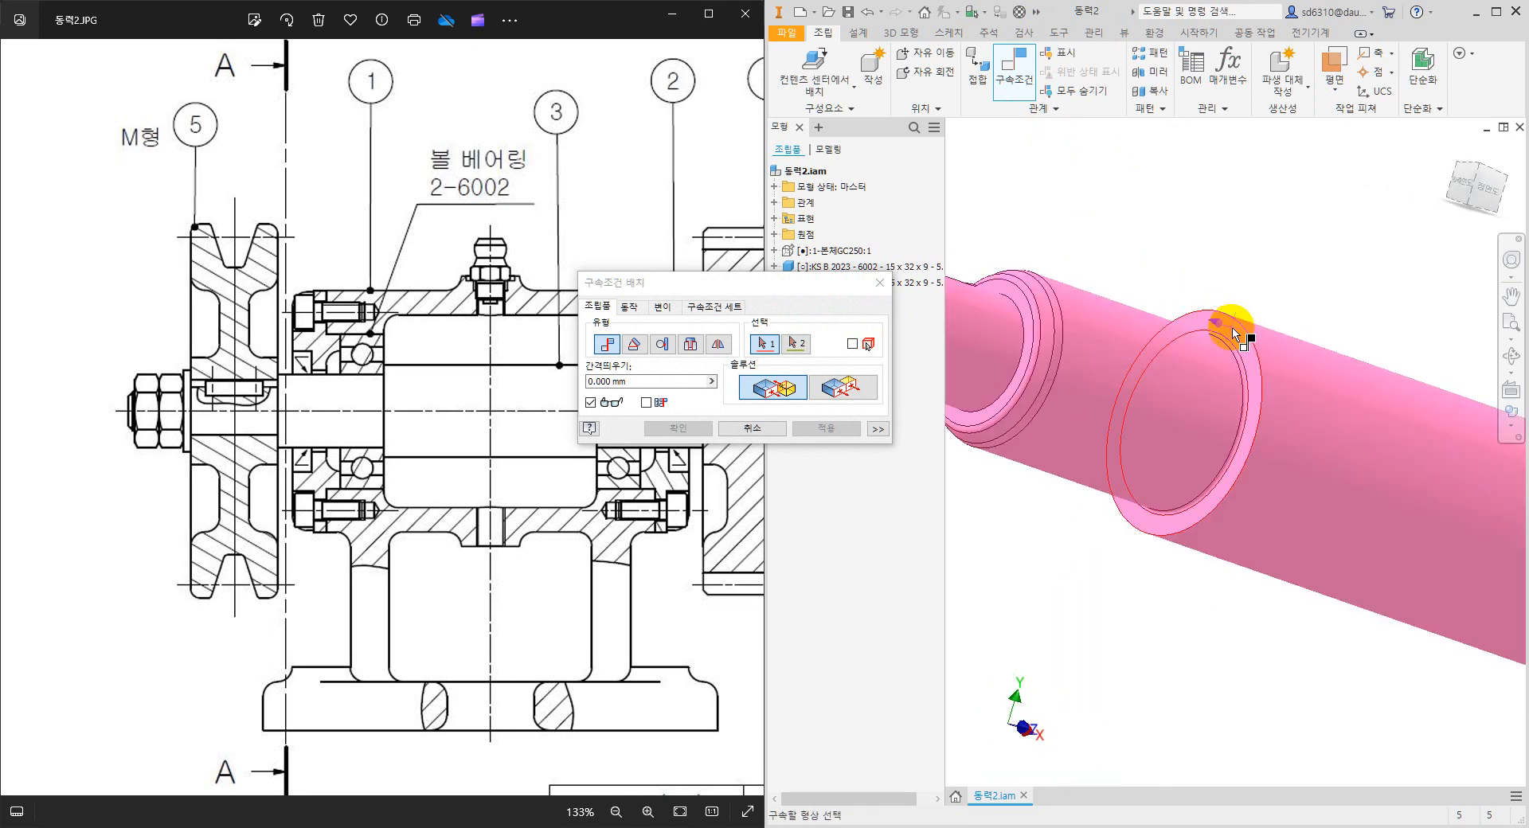
click(1233, 332)
scroll(1228, 331, down, 10)
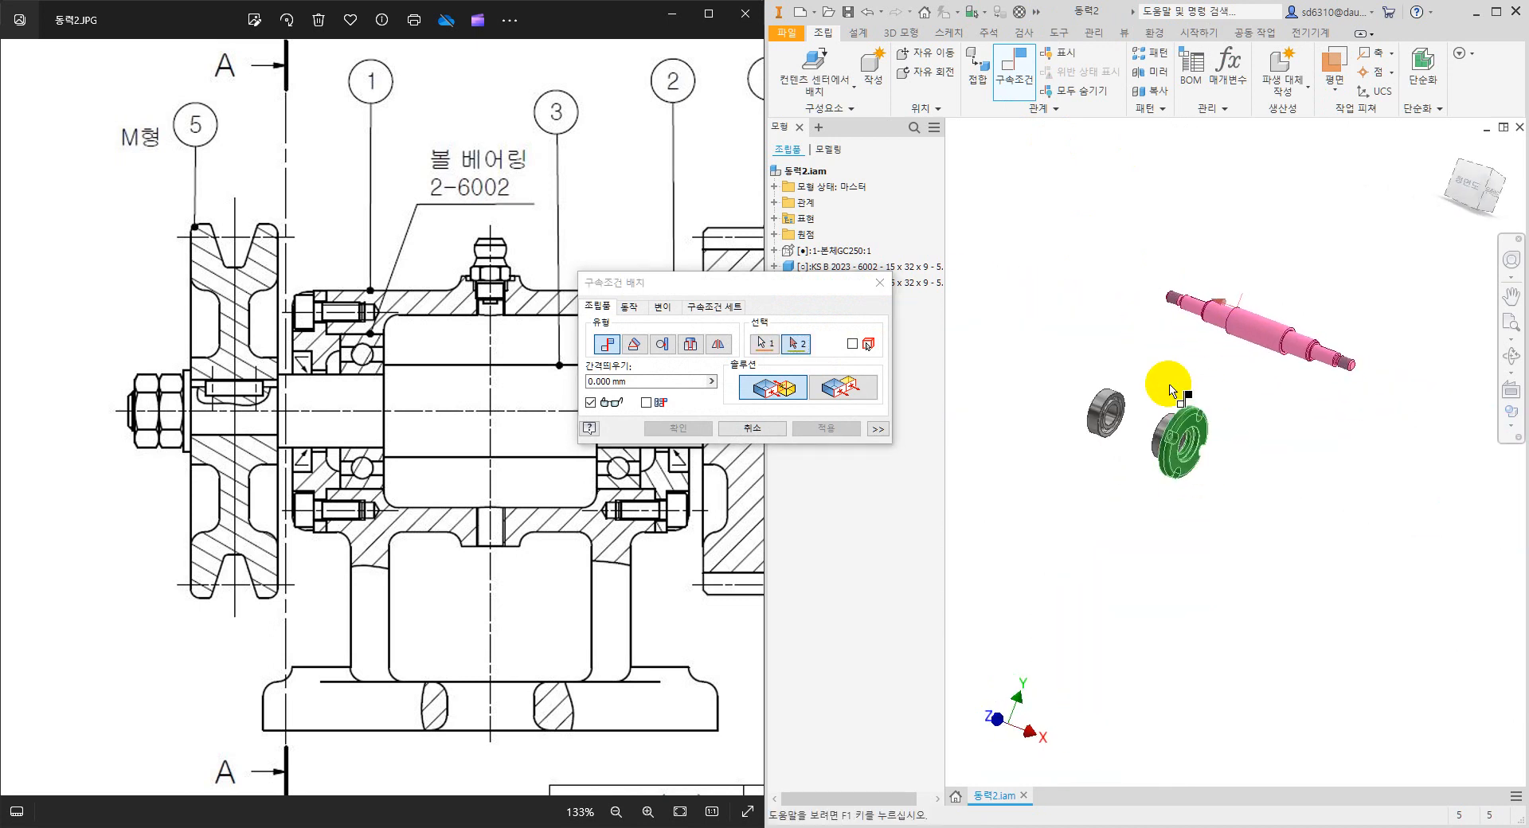
scroll(1122, 410, up, 8)
click(1089, 350)
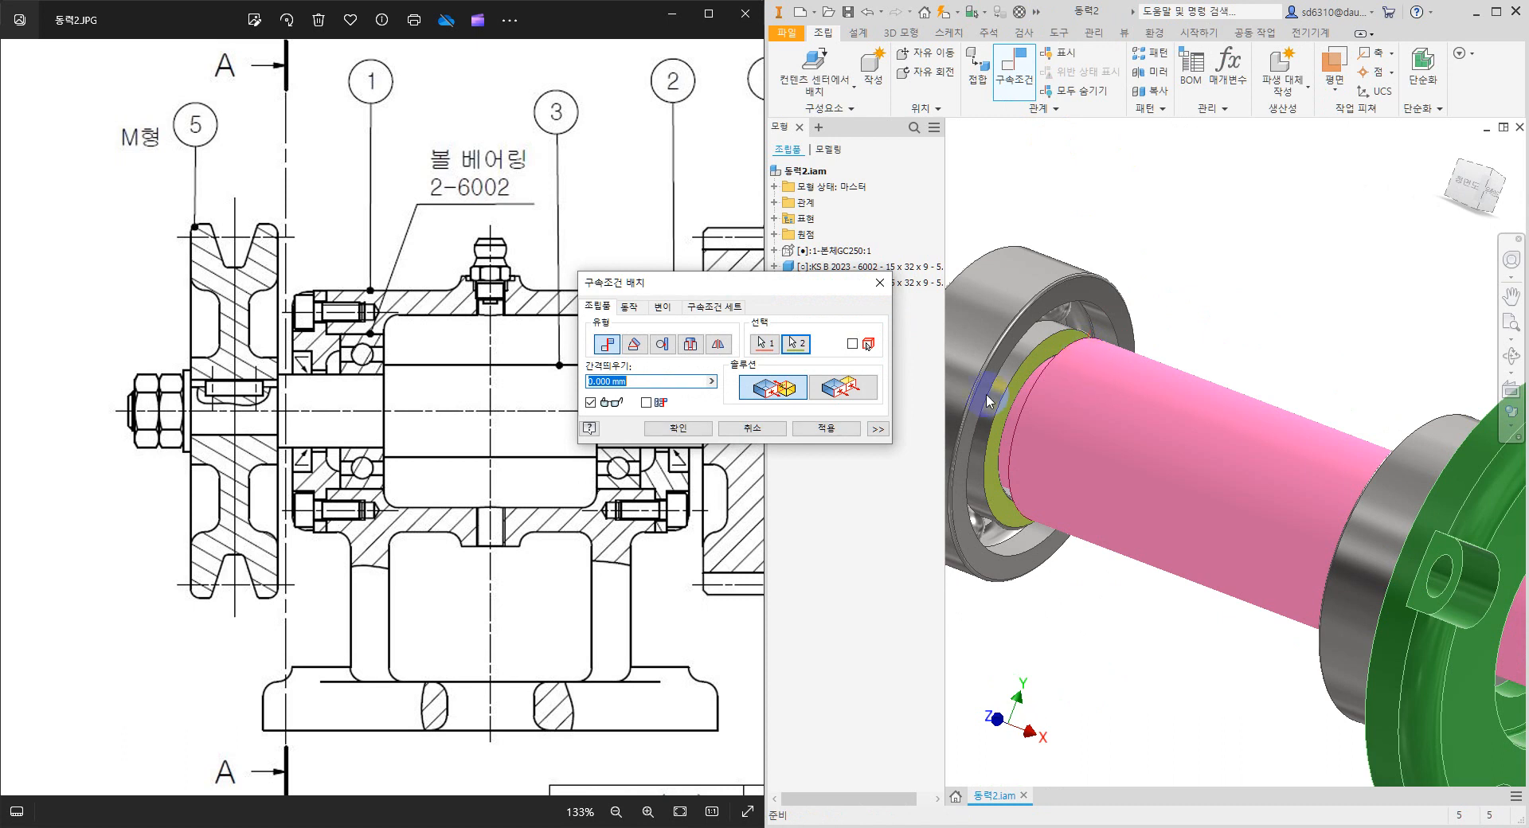
click(828, 428)
Mate the shaft's axis with the bearing's axis to make them concentric.
click(1005, 278)
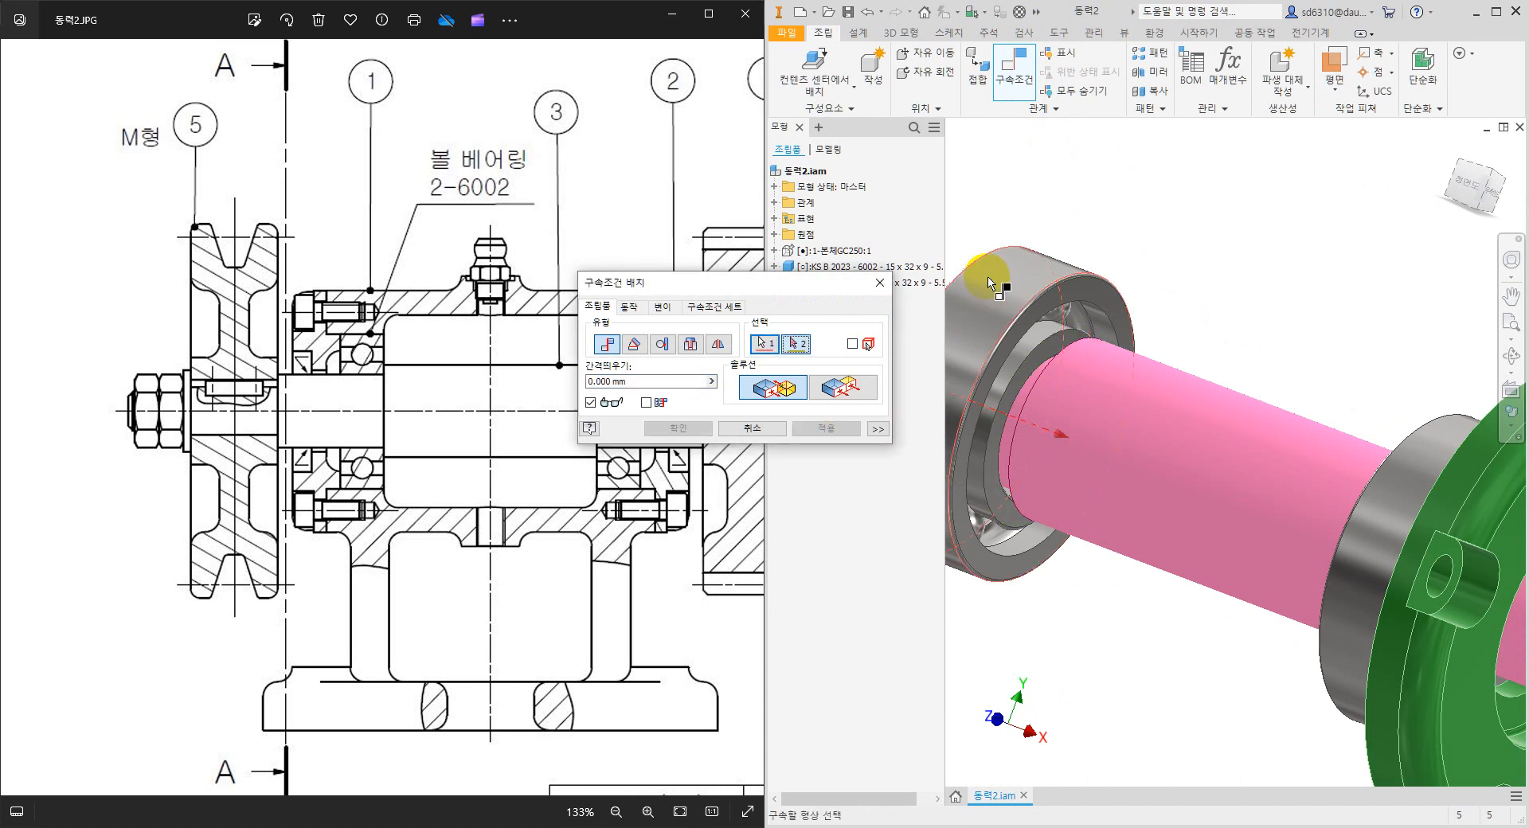
click(1121, 422)
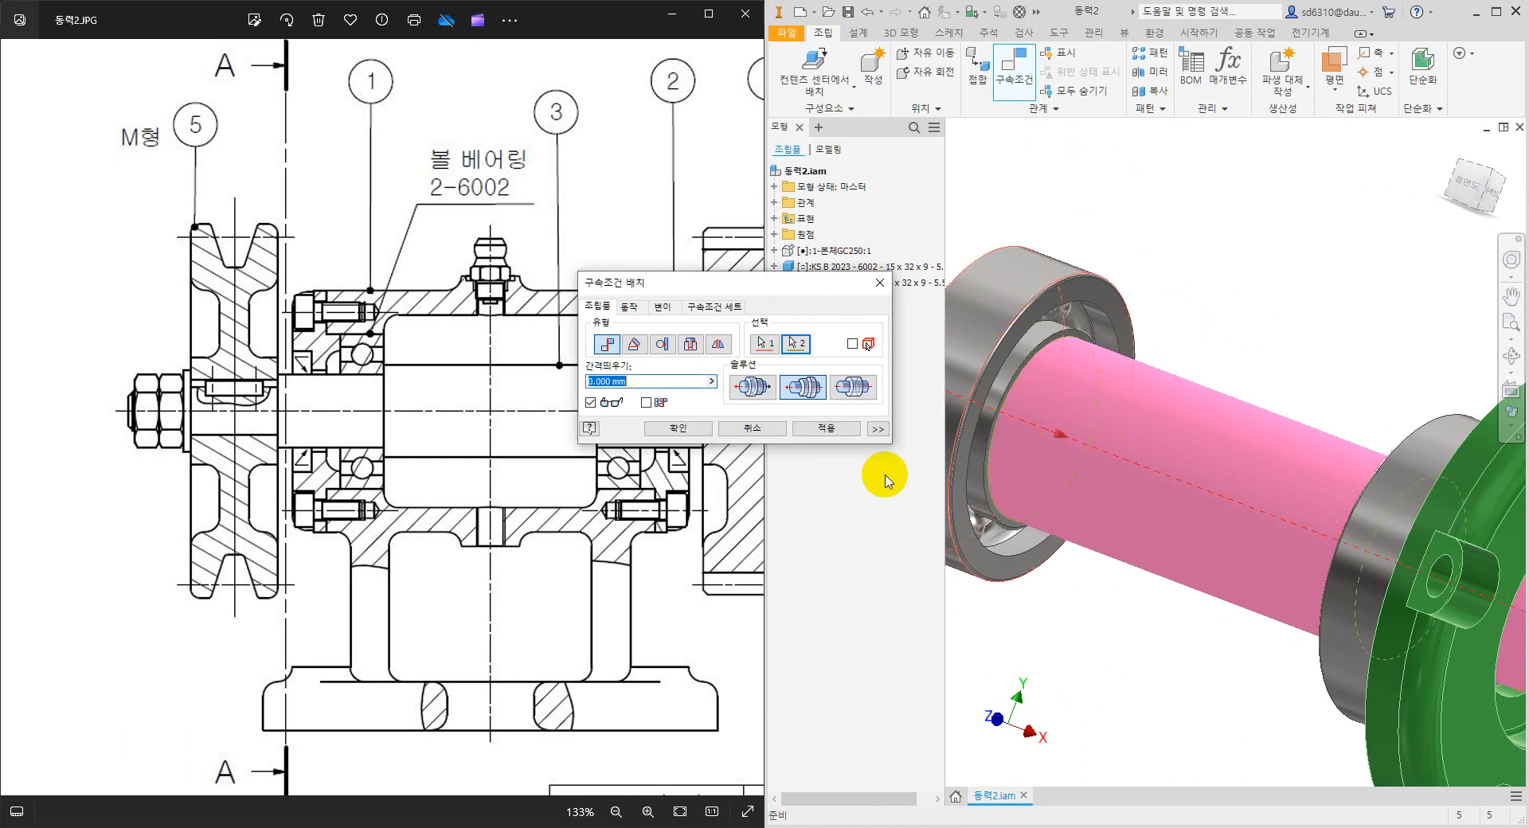
click(688, 429)
scroll(1288, 363, down, 4)
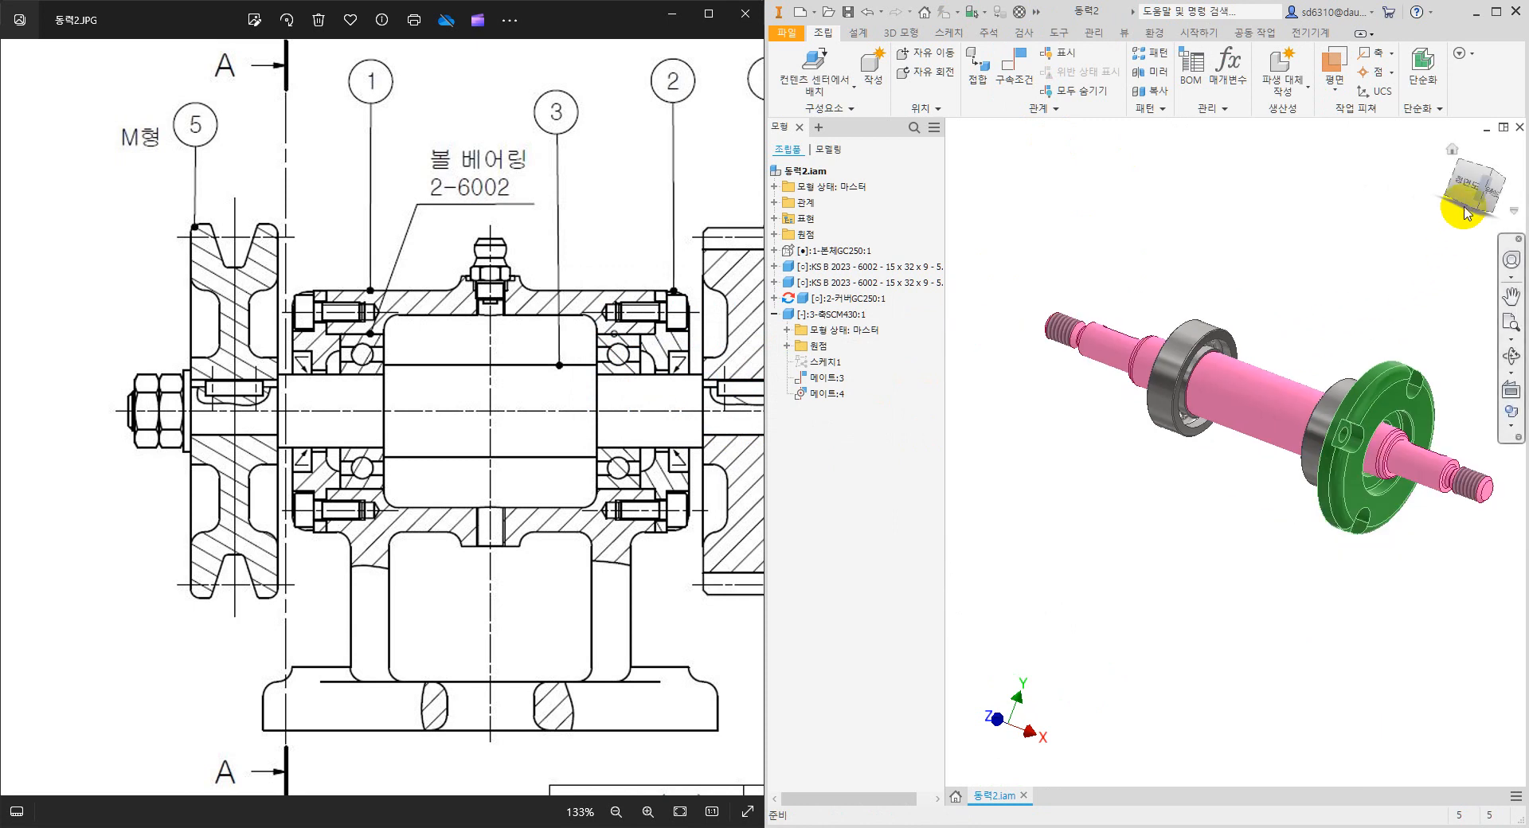
Run an interference analysis on both bearings, the cover and the shaft from the front view.
click(1466, 181)
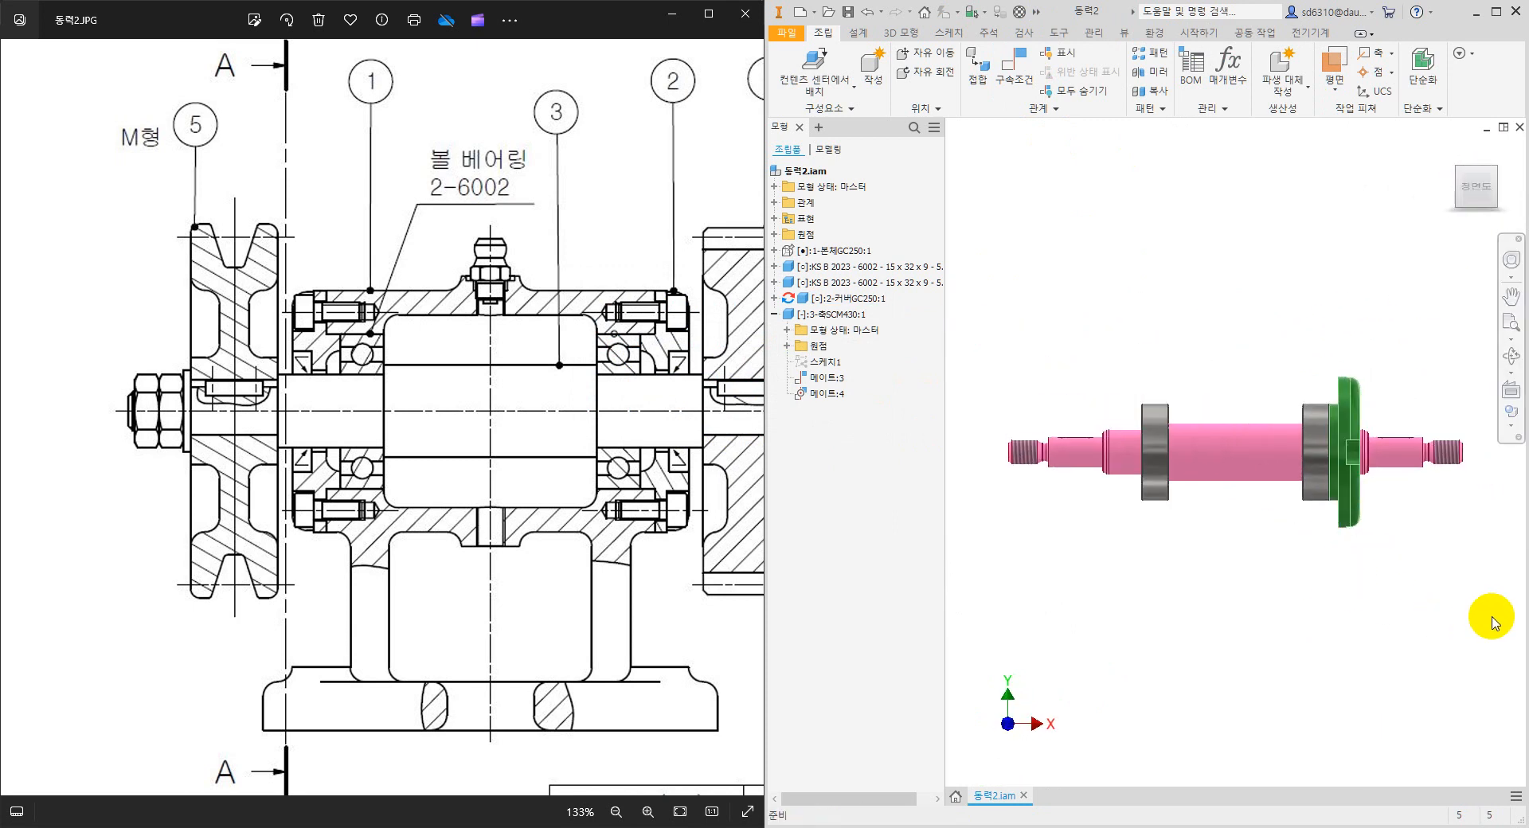
drag(1489, 617, 953, 268)
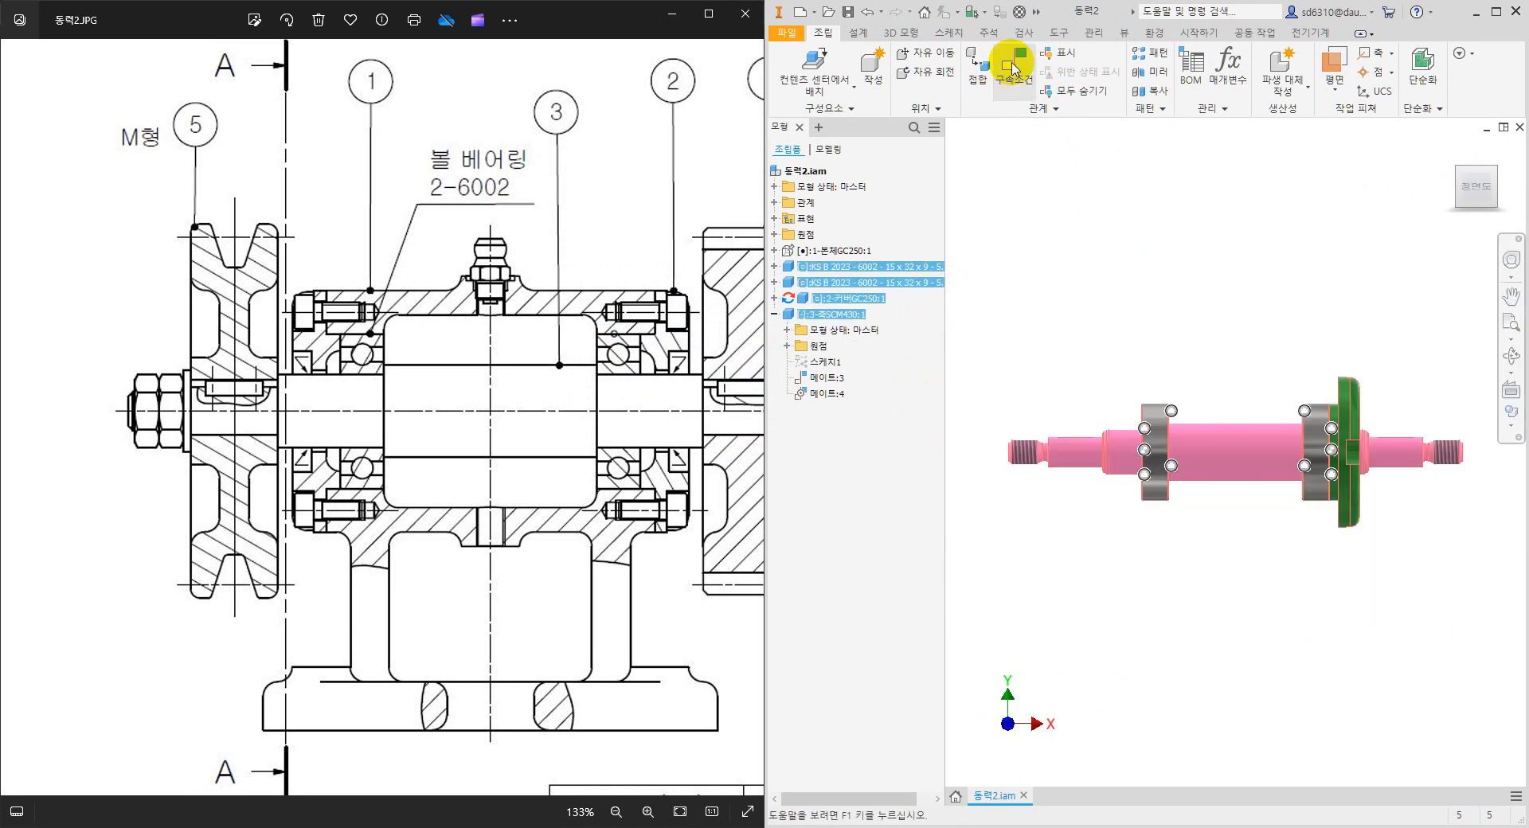
click(1023, 33)
click(800, 79)
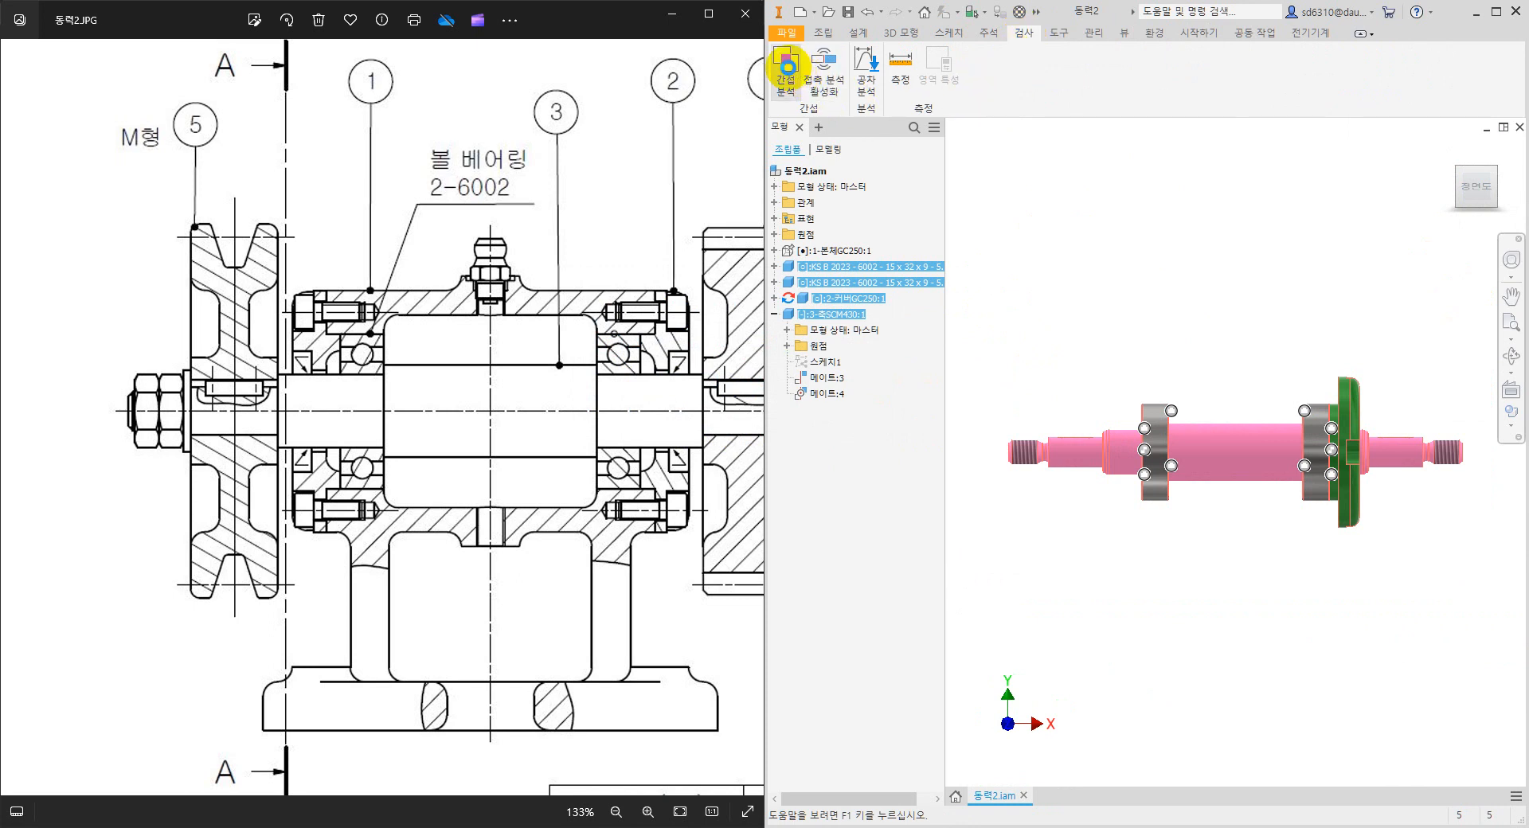
key(Return)
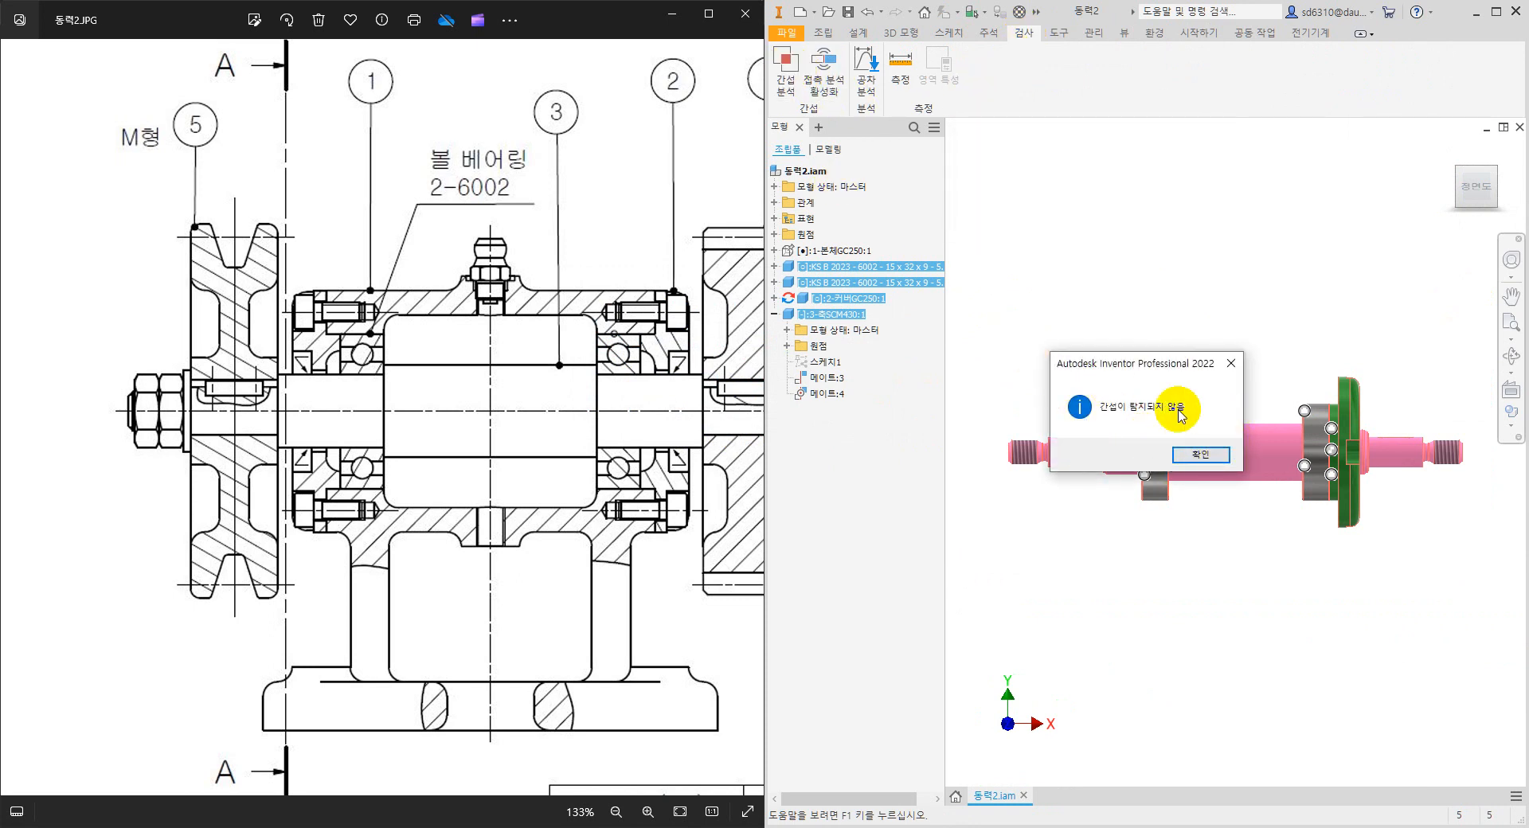
click(1200, 454)
scroll(1276, 531, up, 4)
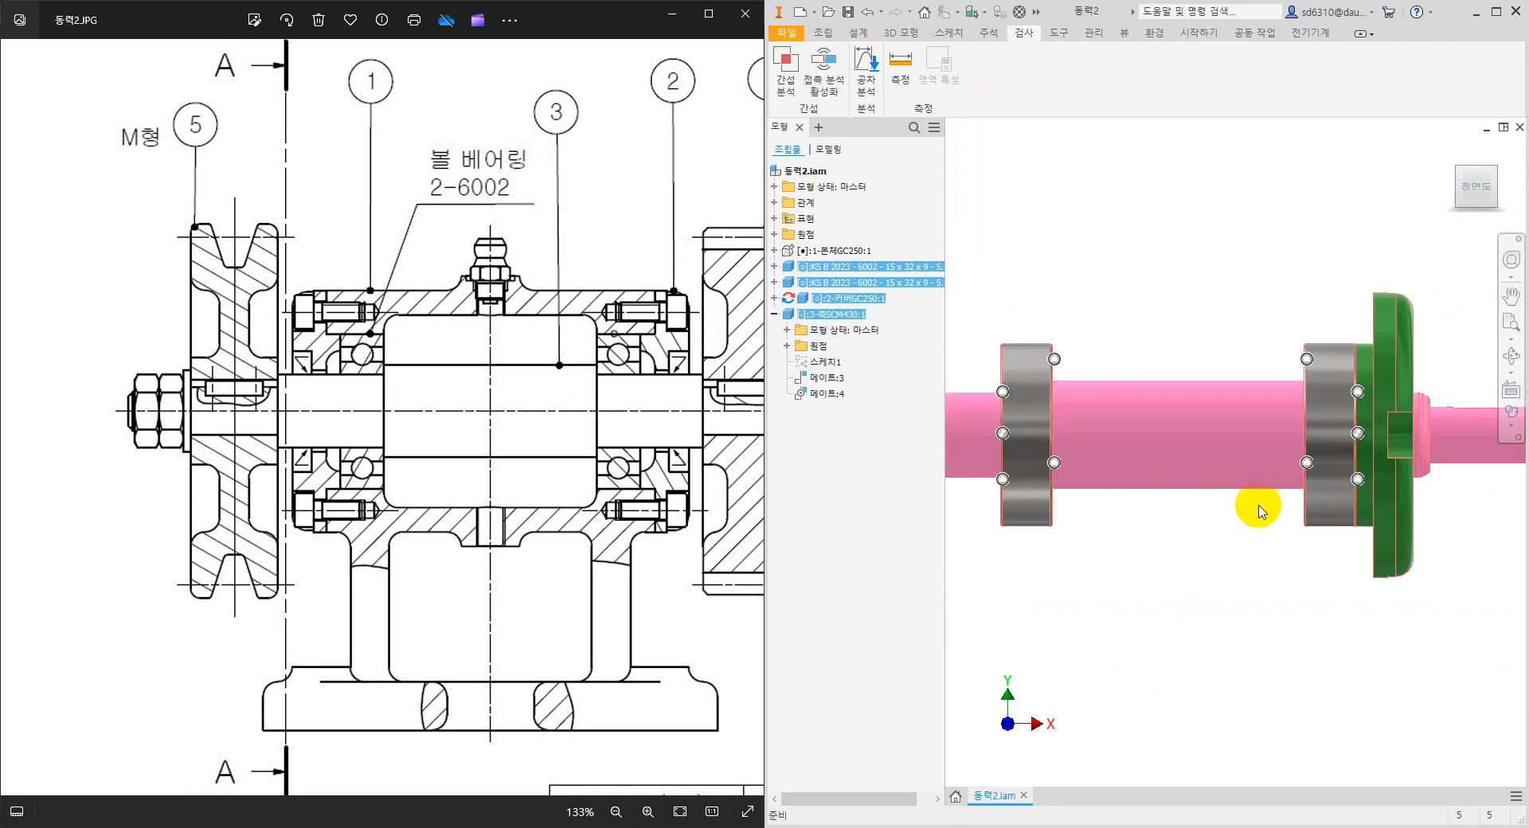
scroll(1260, 513, down, 3)
click(1394, 559)
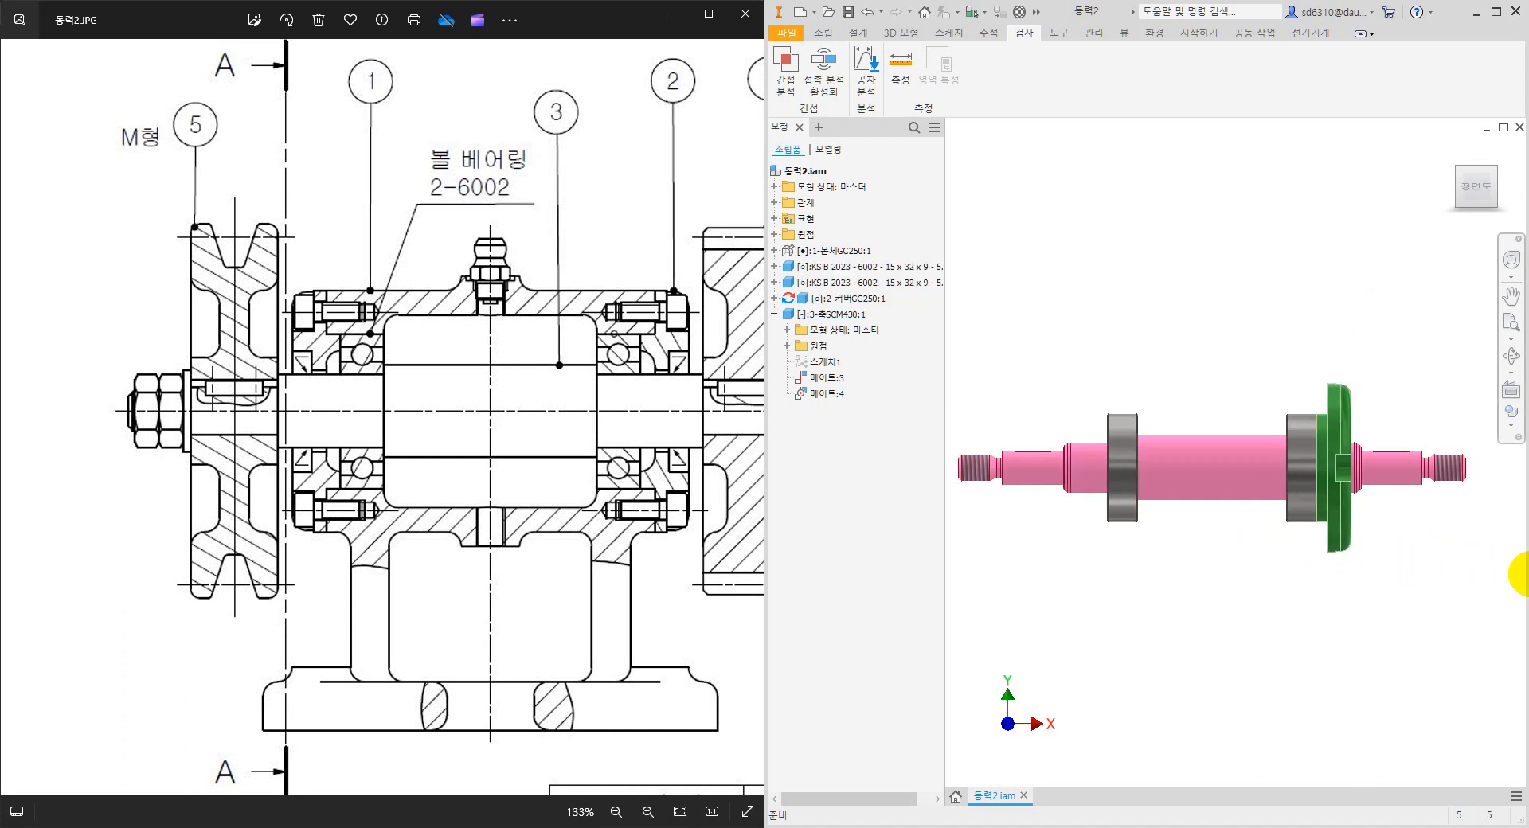
Return the assembly to its isometric home view with the shaft deselected.
click(1268, 468)
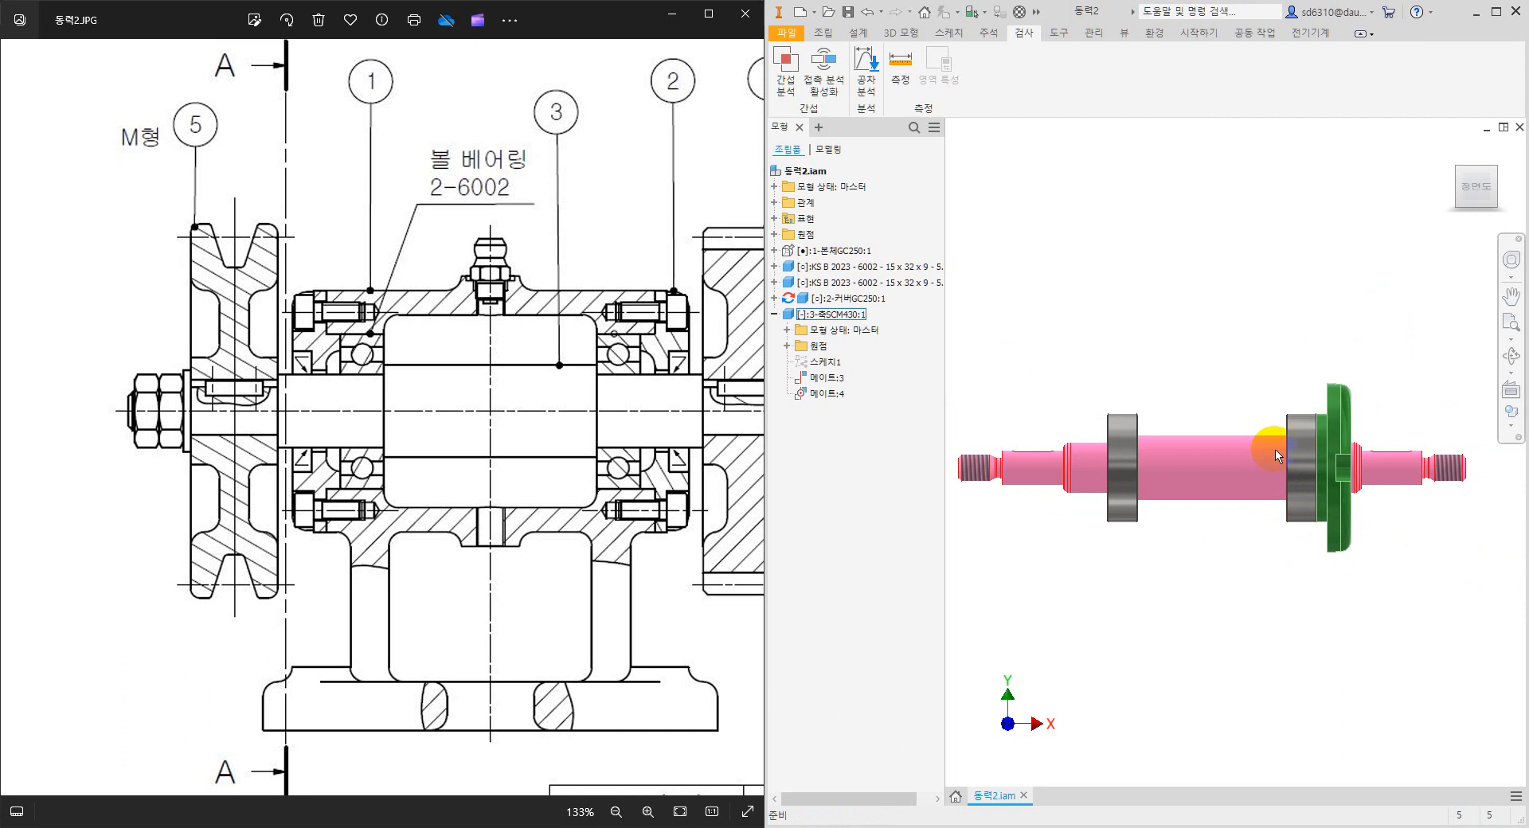
click(1283, 456)
middle_drag(1206, 344, 1227, 350)
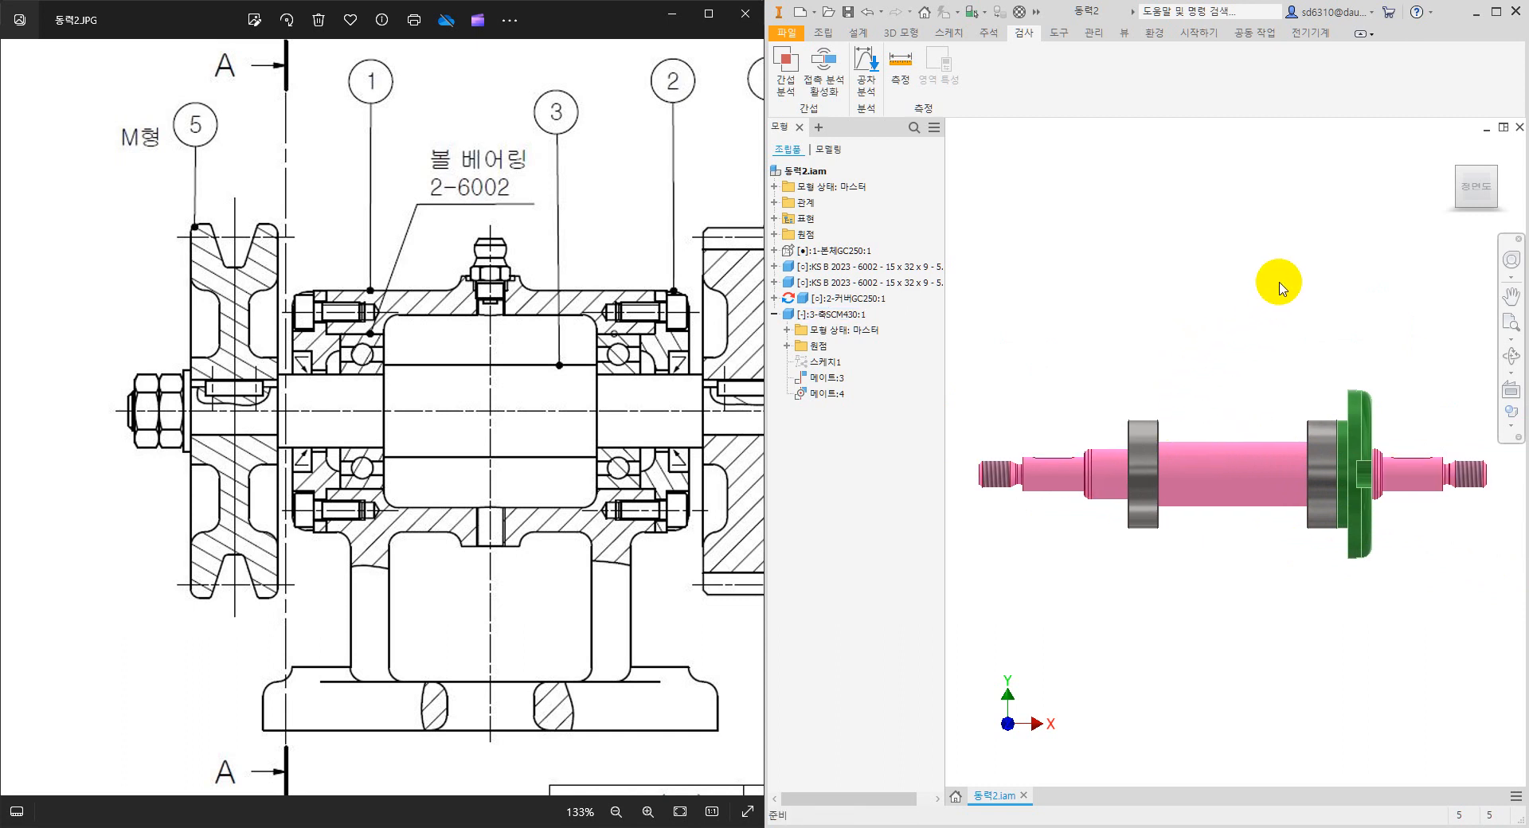
key(F6)
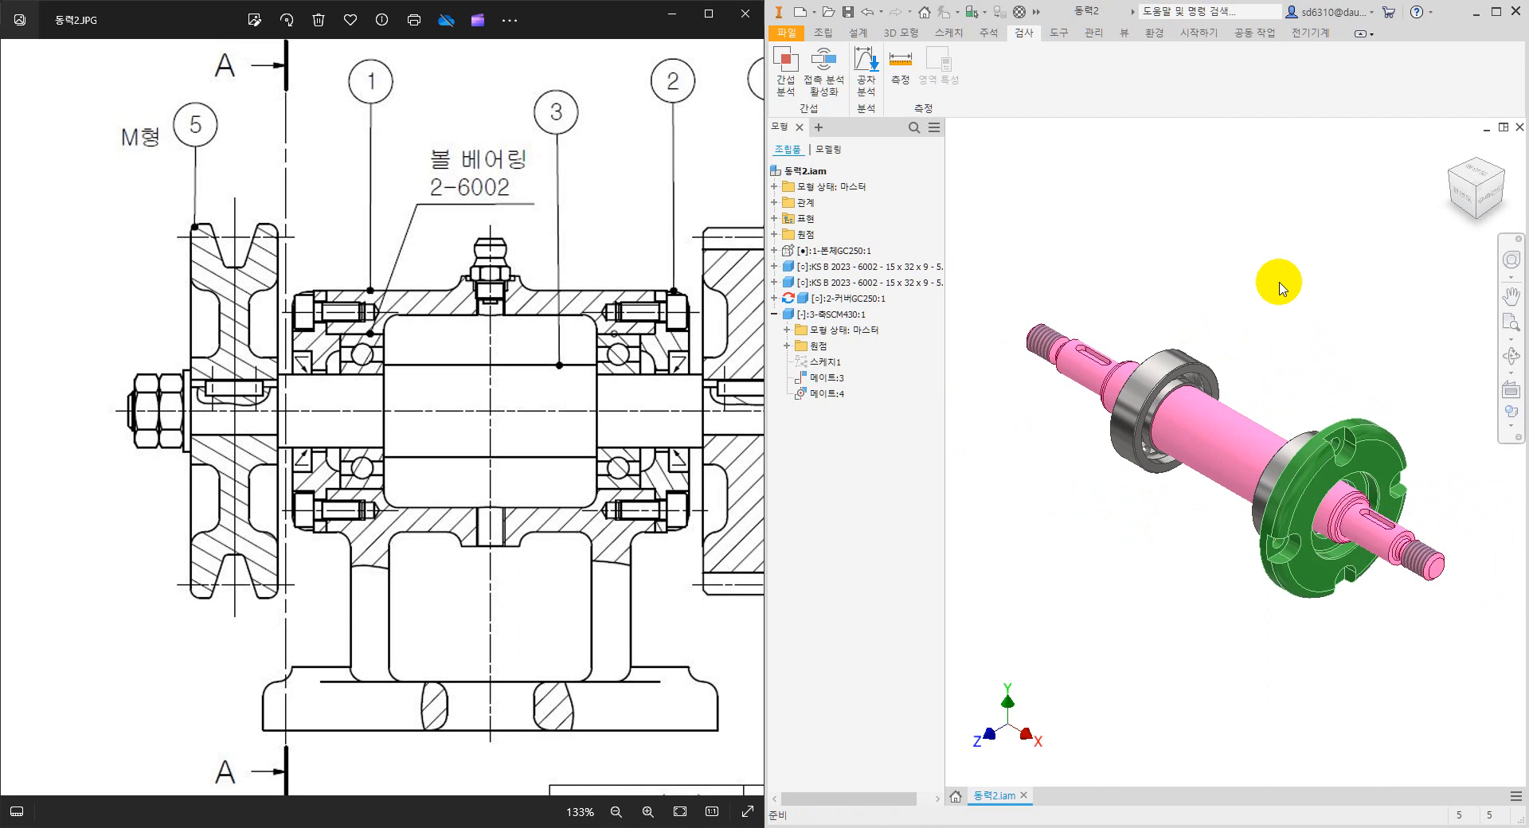